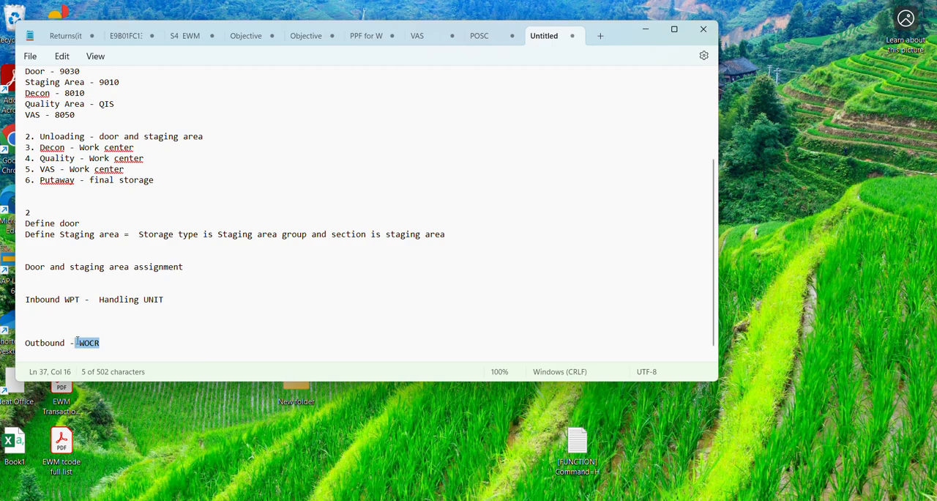
click(181, 319)
key(Up)
key(Up)
key(Up)
key(Up)
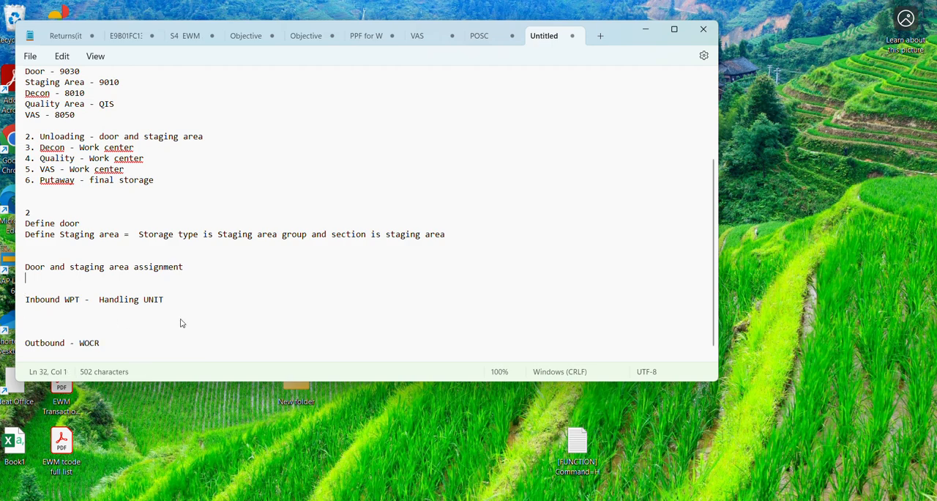
text(P)
key(Up)
key(Up)
key(Up)
key(Up)
key(Up)
key(Up)
key(Up)
key(Up)
key(Up)
key(Up)
key(Up)
key(Up)
key(Up)
key(Up)
key(Up)
key(Up)
key(Up)
key(Up)
key(Up)
key(Up)
key(Up)
key(Up)
key(Up)
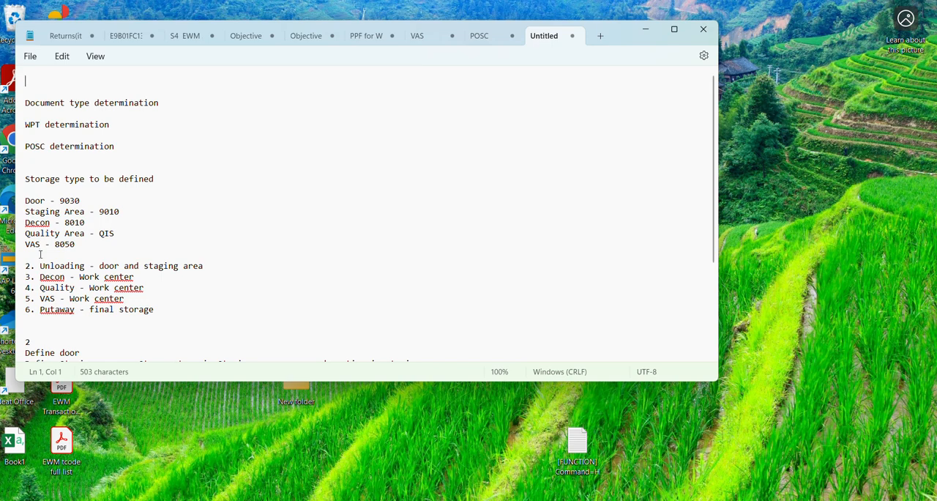
Step: Write "Staging and Door" on a new line below the "6. Putaway - final storage" entry, leaving blank lines between them
click(42, 267)
click(62, 302)
click(176, 309)
key(Return)
key(Return)
key(Return)
text(/)
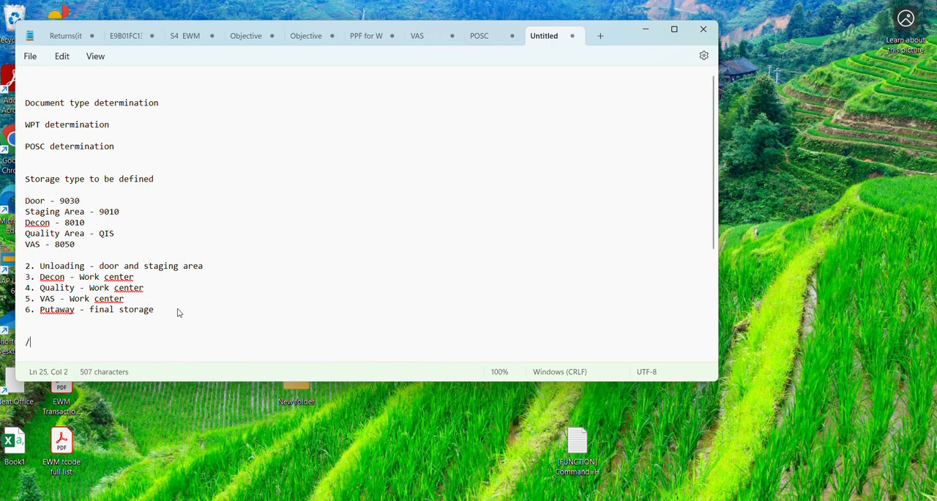
key(BackSpace)
text(St)
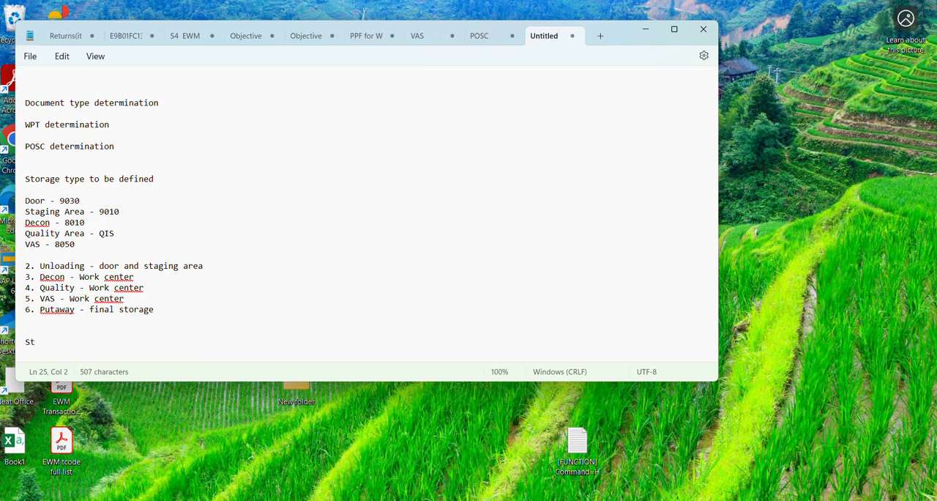
text(aging and Door =)
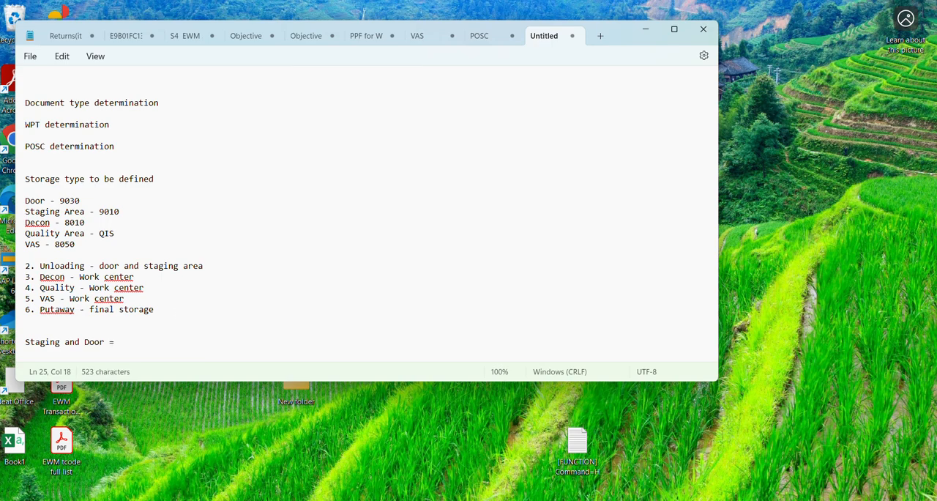
key(BackSpace)
key(BackSpace)
Step: Append the transaction codes "-/SCWM/STADET_IN , /SCWM/STADET_ASS" to the "Staging and Door" line
text(-/SCWM/STADET)
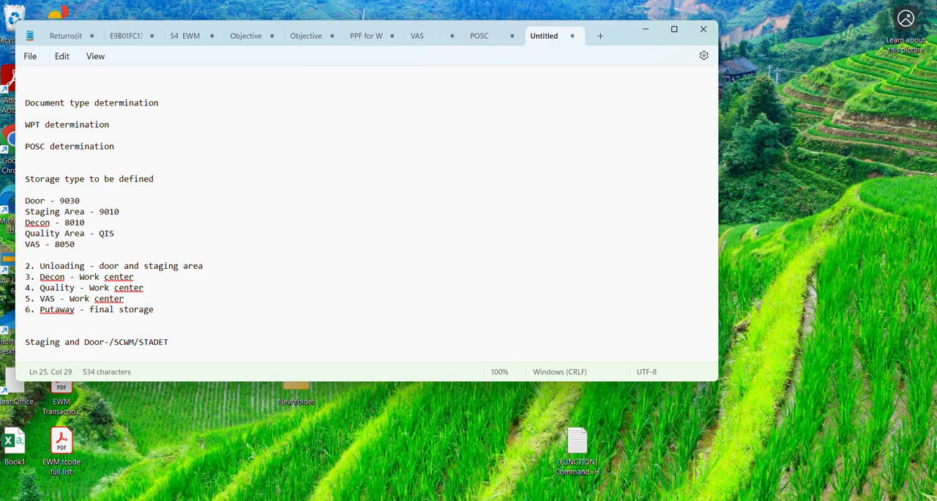
text(_IN , /SCWM/STADET_ASS)
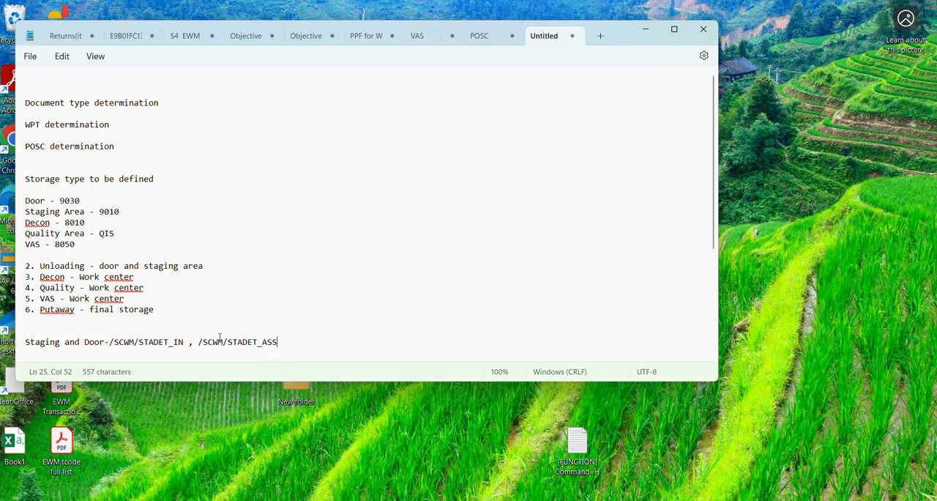
drag(184, 342, 110, 342)
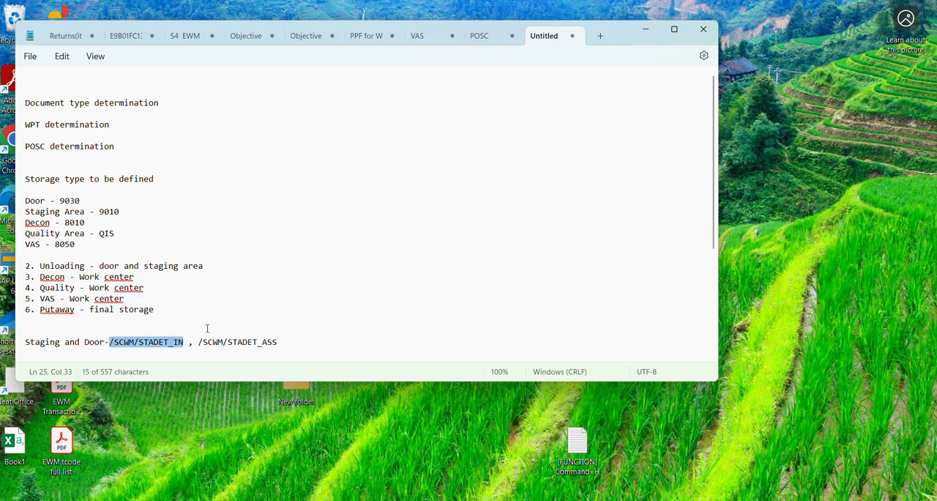
drag(198, 342, 286, 343)
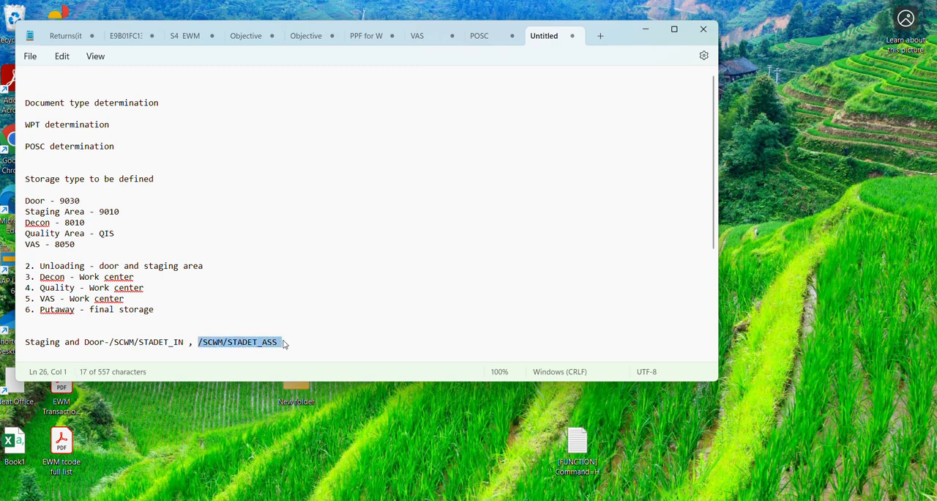
Step: Insert blank lines below the staging and door note and write "Deconsolidation station - " on the line directly beneath it
click(286, 344)
key(Return)
key(Return)
key(Return)
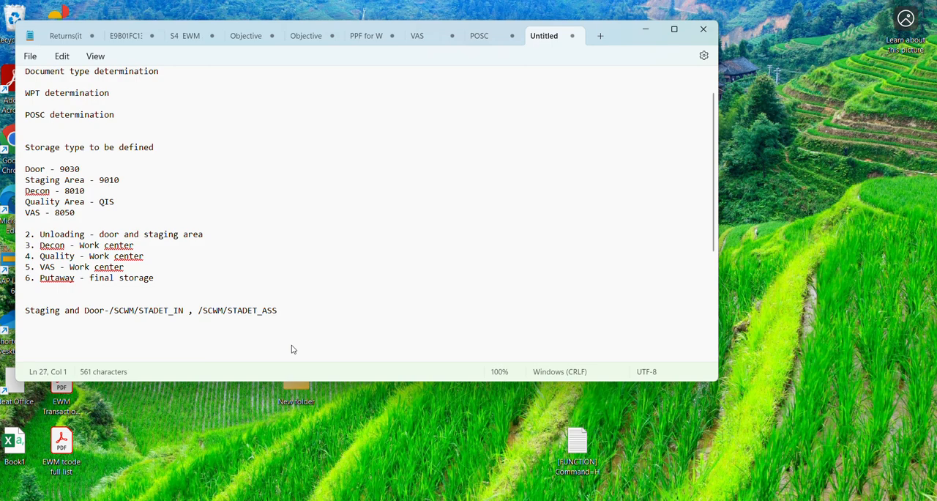
key(Down)
text(Deconsolidat)
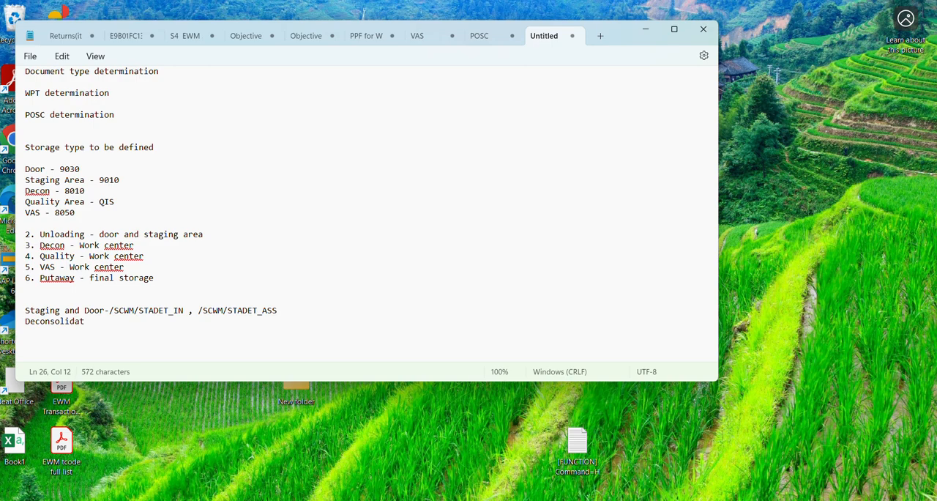
text(ion staion -)
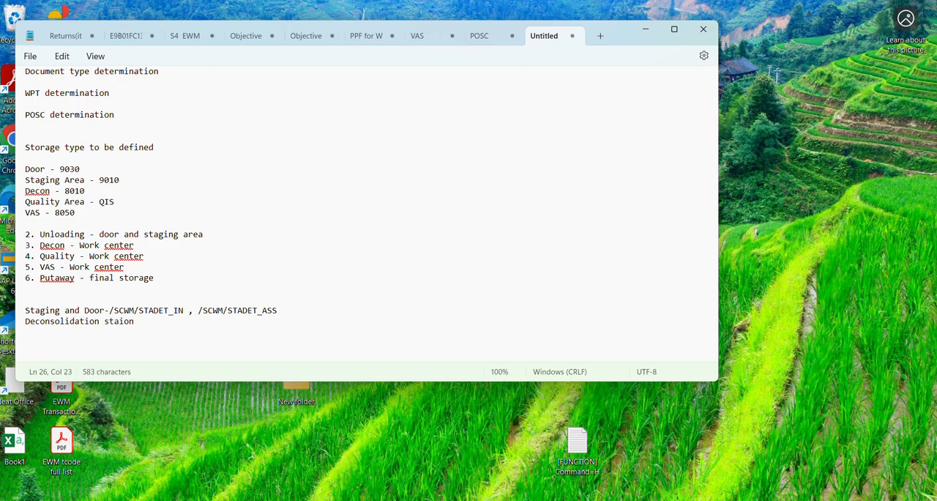
key(BackSpace)
key(BackSpace)
key(BackSpace)
key(BackSpace)
key(BackSpace)
key(BackSpace)
key(BackSpace)
key(BackSpace)
text(tion - config - source storage)
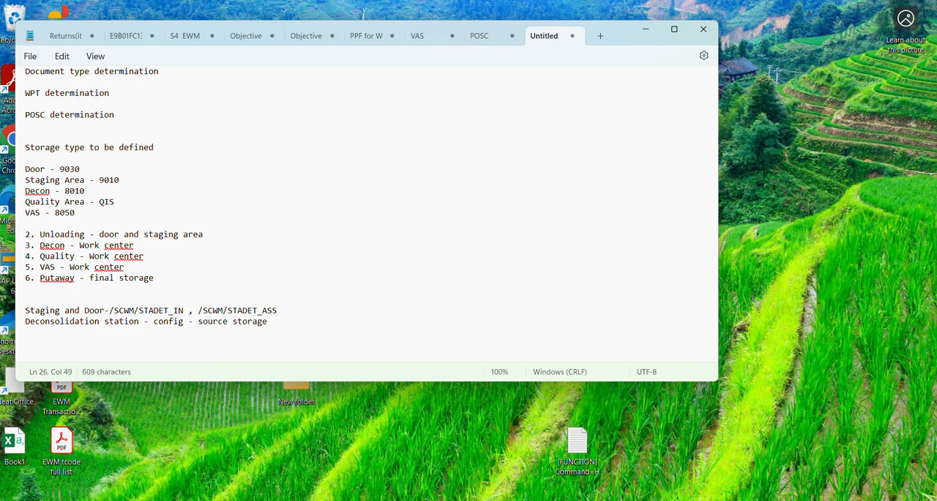
text( type /)
Step: Continue the deconsolidation station line with "config - source storage type /HU type group"
key(BackSpace)
text(HU type group -)
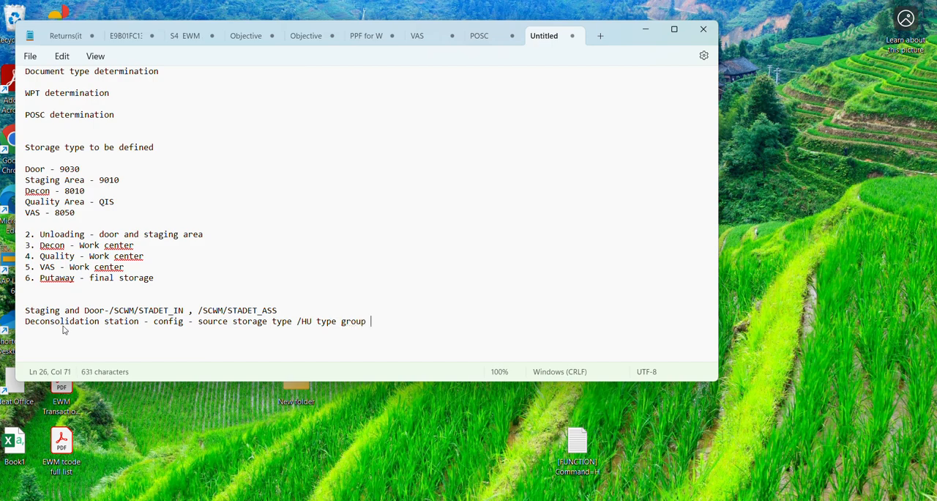
Step: Complete the deconsolidation station line with "/destination area - work center"
key(BackSpace)
key(BackSpace)
text(/destination ar)
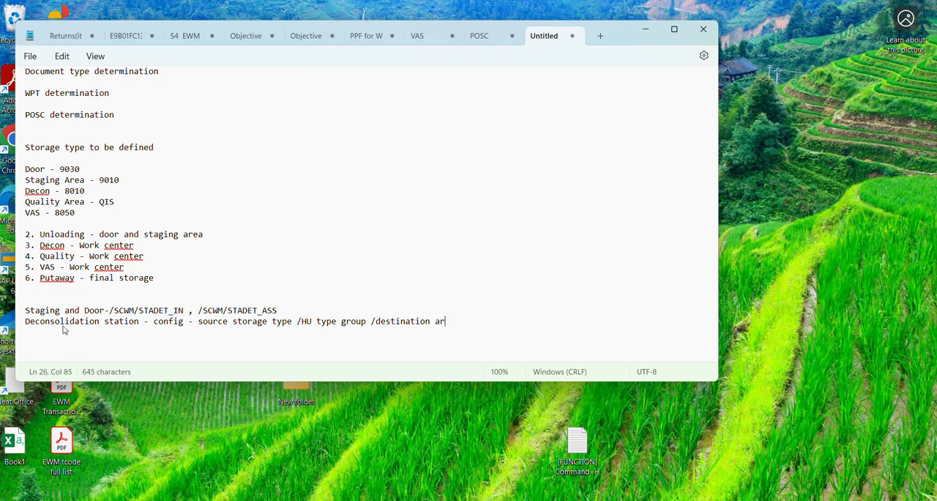
text(ea - work center)
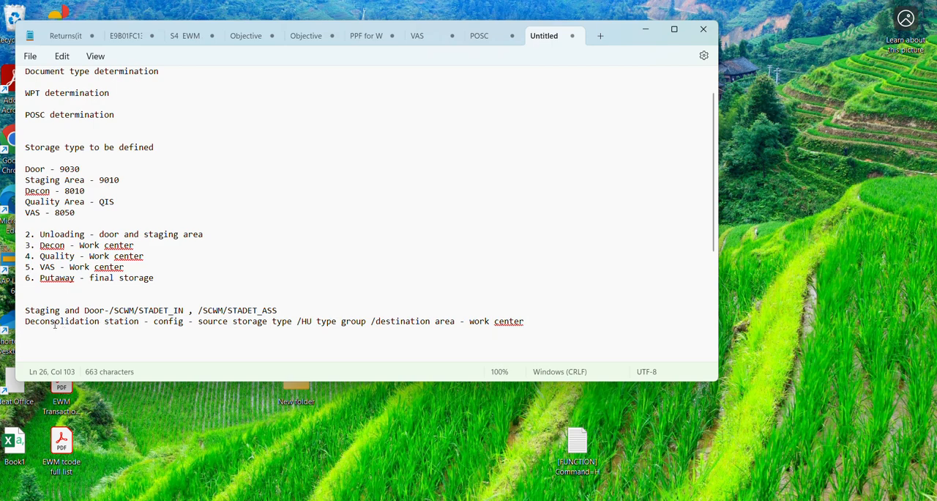
Step: Add the note "IB03- Good receipt - putaway strategies" below the deconsolidation station line, separated by a blank line
key(Return)
click(533, 321)
key(Return)
key(Up)
key(Up)
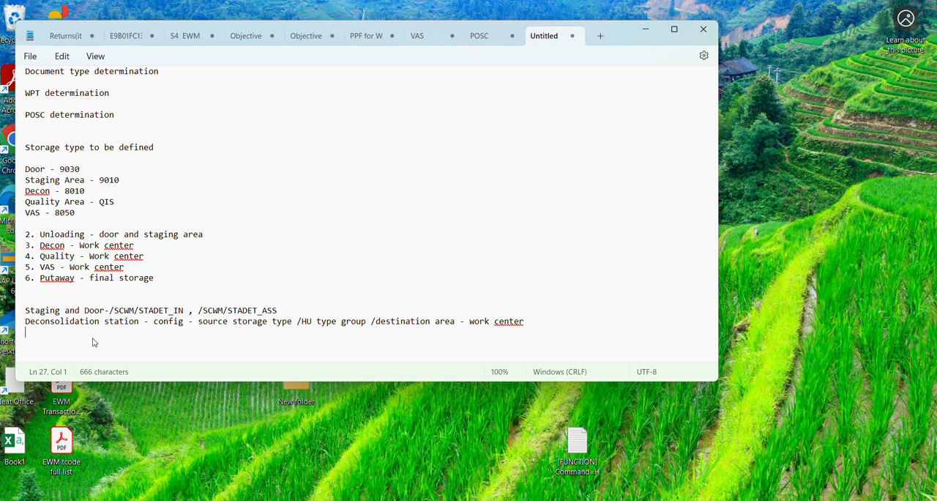
click(187, 282)
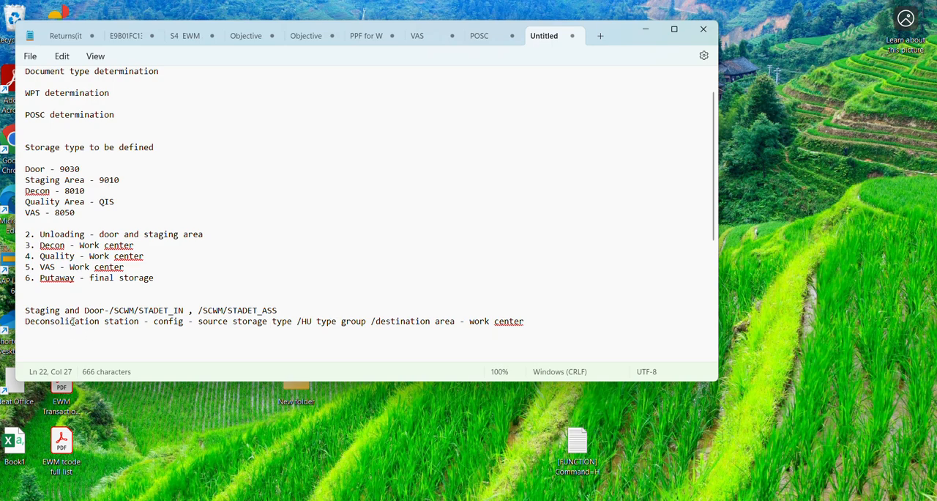
click(53, 340)
text(IB03-)
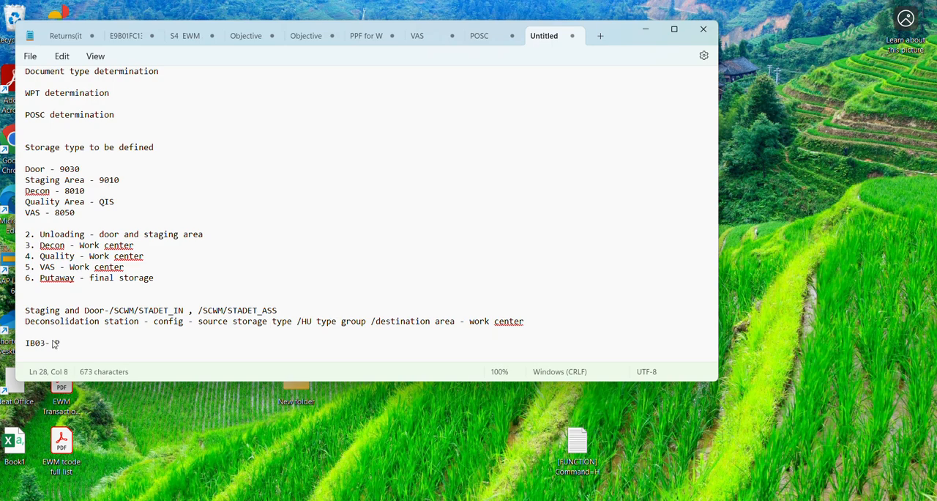
text(Good receipt)
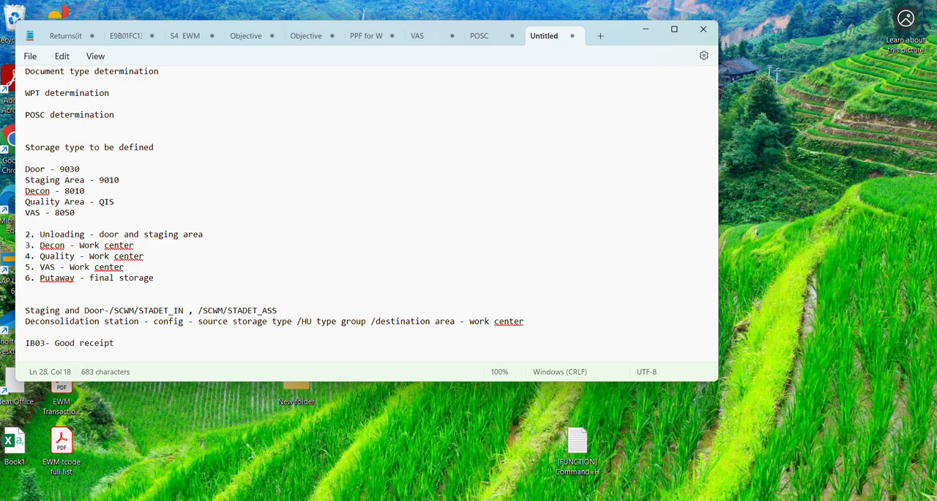
text( - putaway strategies)
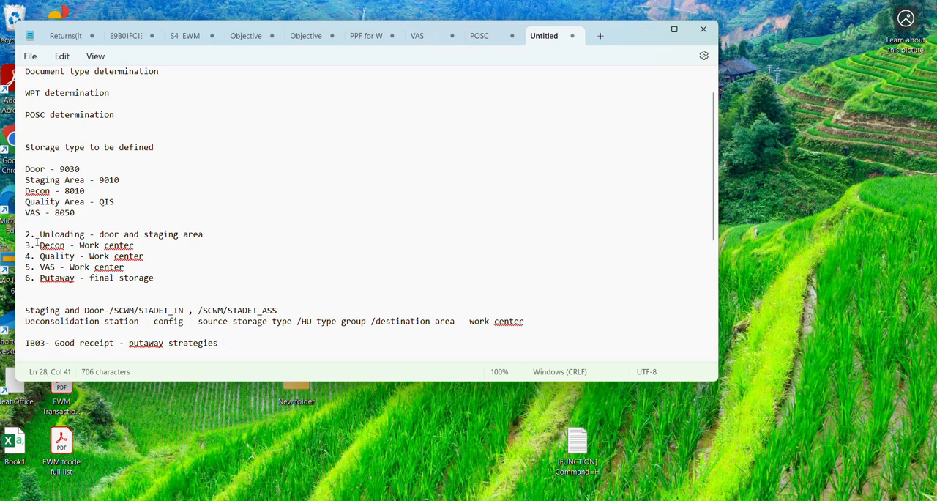
Step: Highlight the "Door - 9030" note, switch to SAP's Define Storage Types details and examine storage type 9030
click(156, 219)
drag(27, 170, 104, 178)
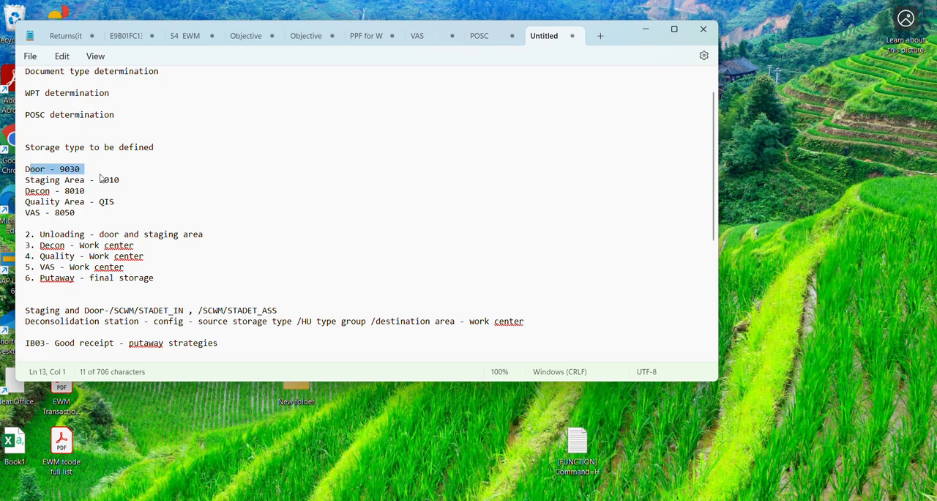
click(35, 170)
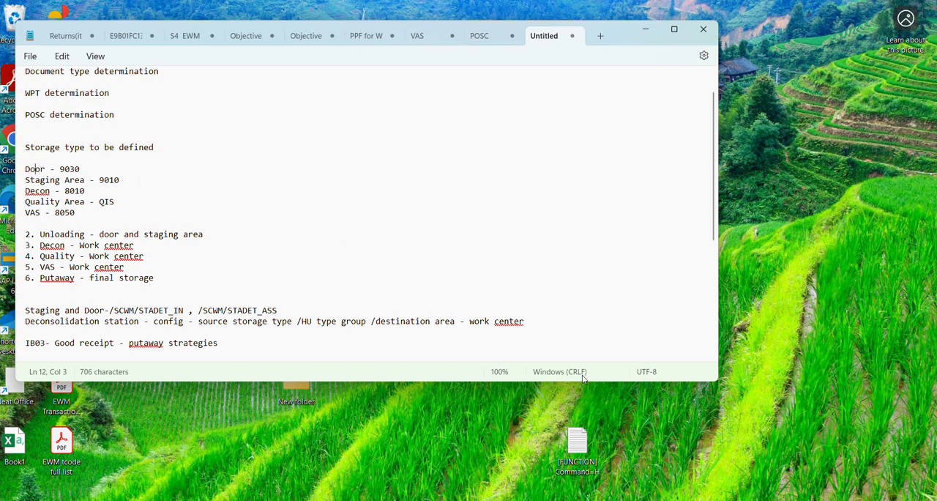
mouse_move(575, 499)
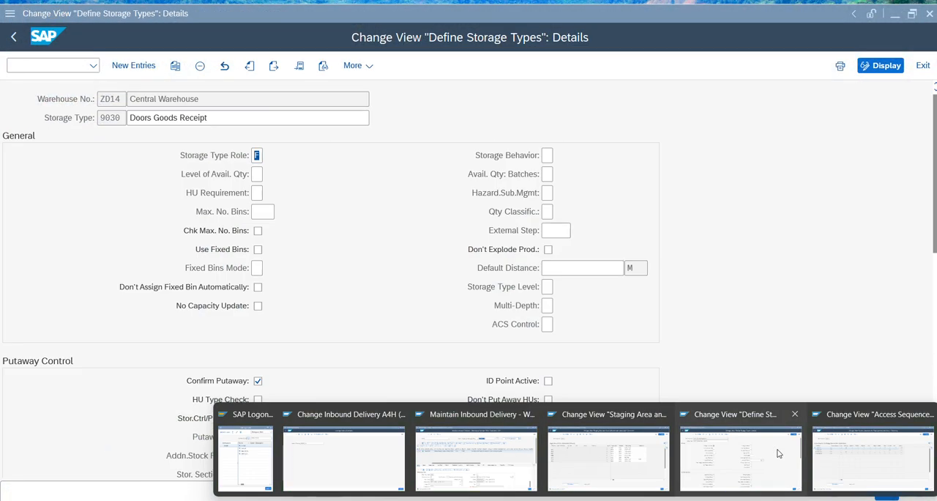
click(740, 460)
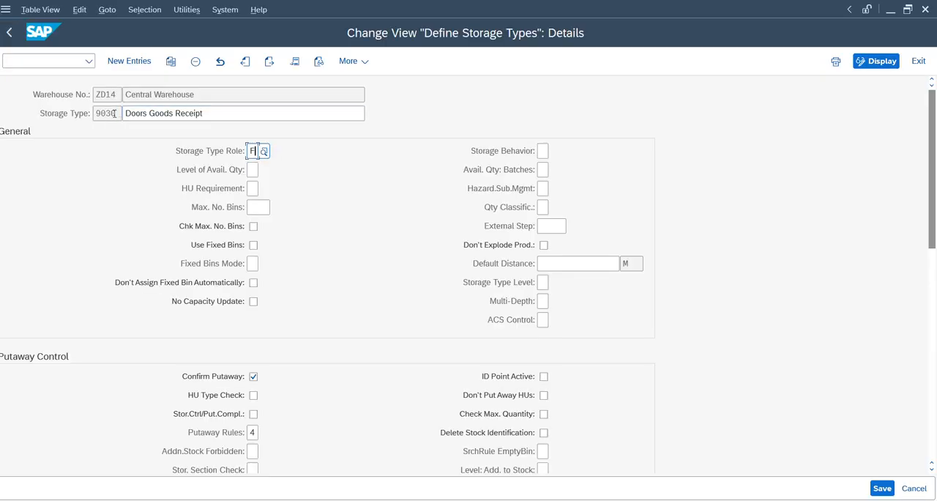
drag(117, 113, 86, 113)
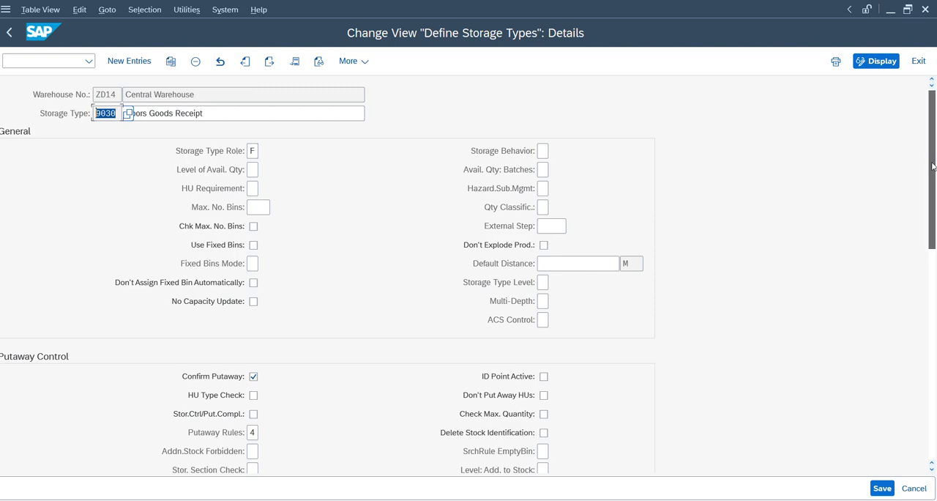
drag(934, 162, 926, 132)
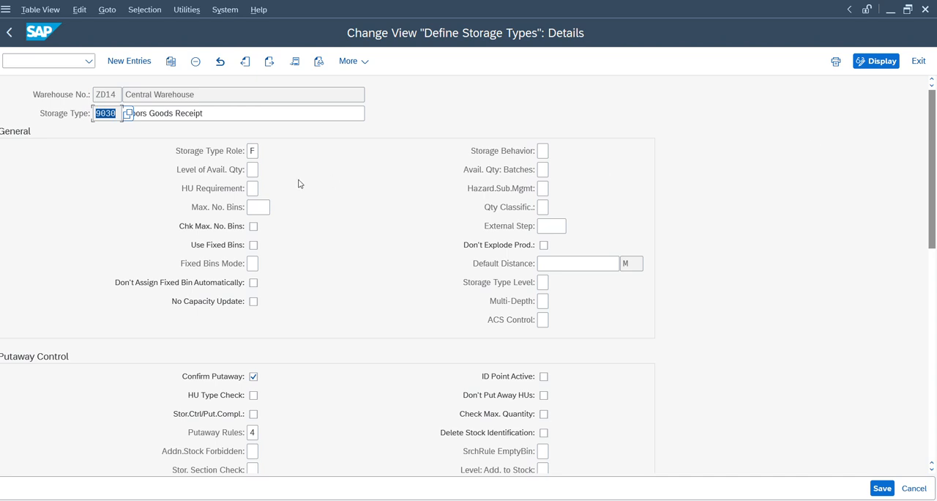
Step: Look up the possible storage type roles for storage type 9030, point out Doors and close the value list
click(107, 116)
click(266, 153)
click(265, 152)
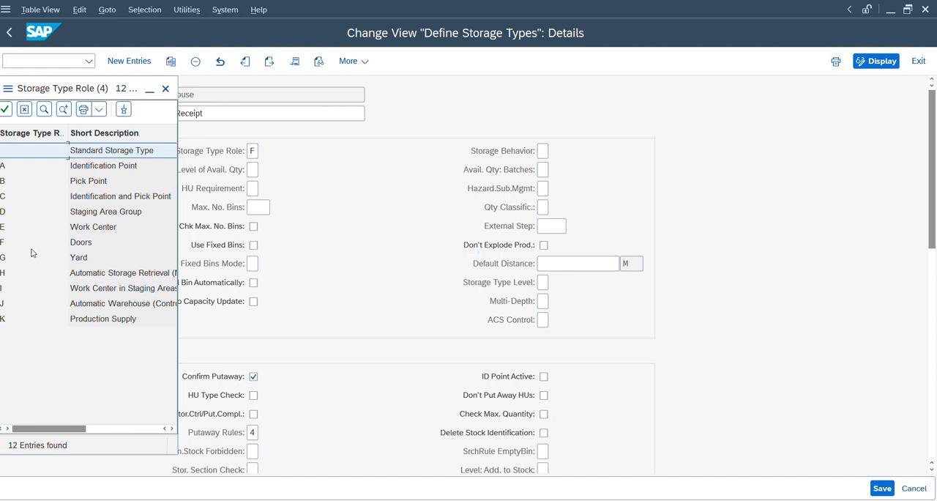
click(32, 244)
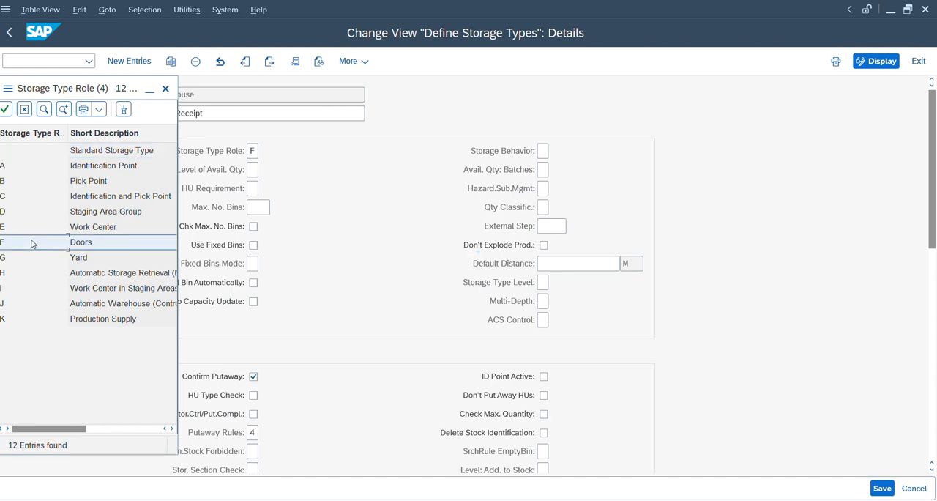
click(166, 90)
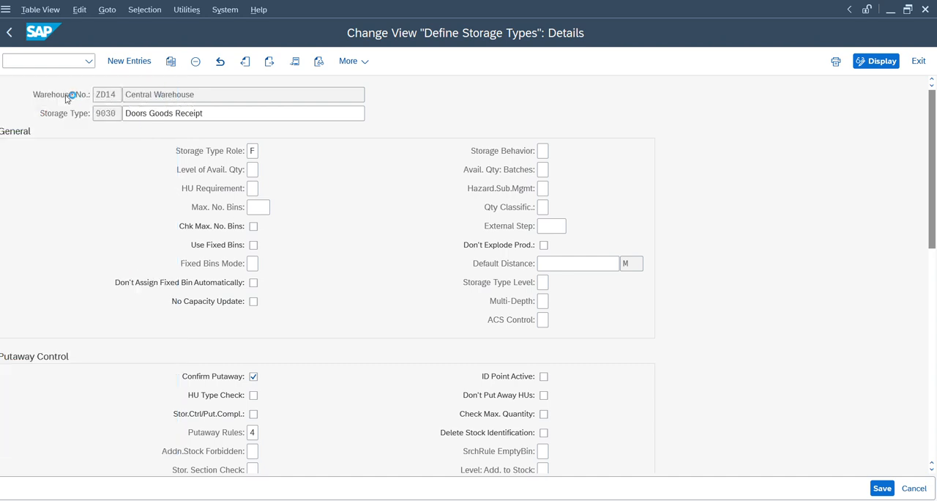
Step: Open the details of storage type 9010, examine its storage type role and external step, and return to the overview
click(11, 33)
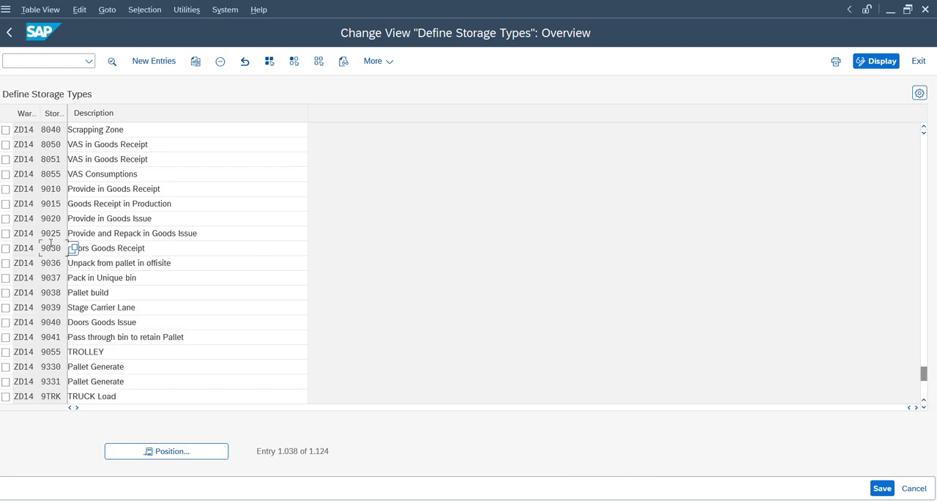
double_click(50, 189)
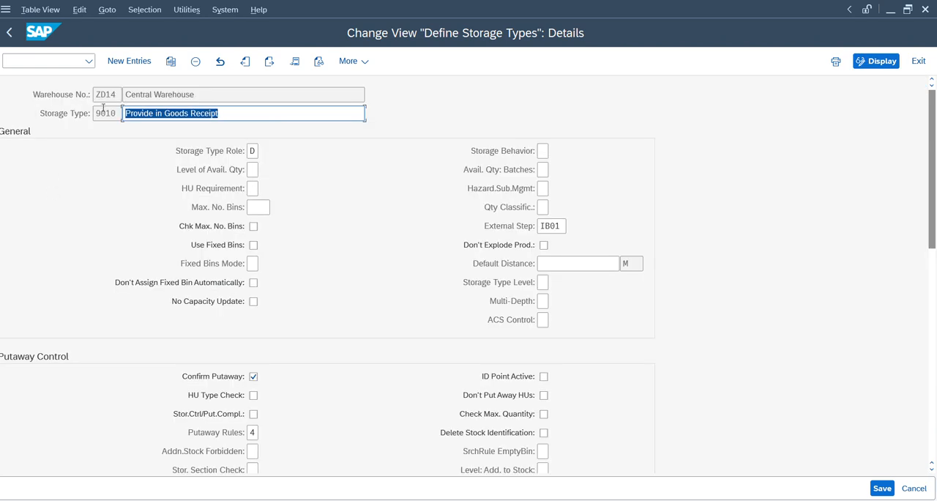
click(100, 112)
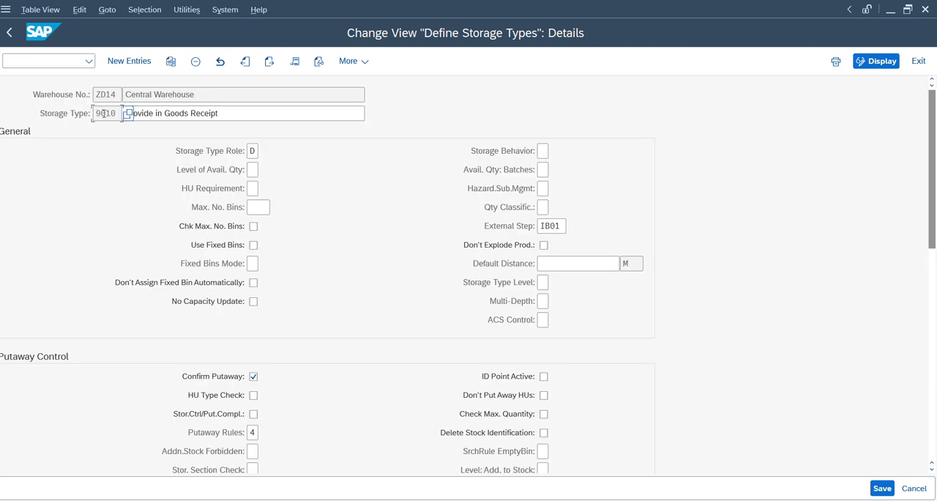
click(252, 150)
click(562, 227)
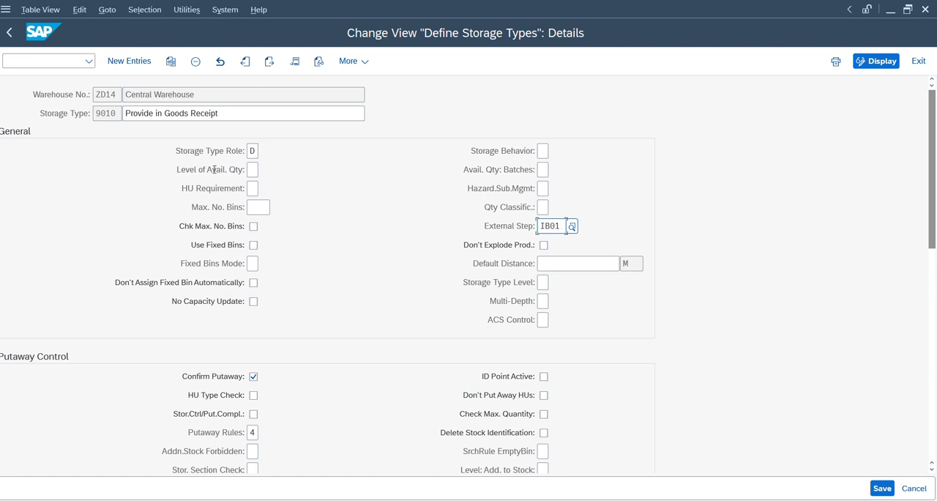
click(10, 33)
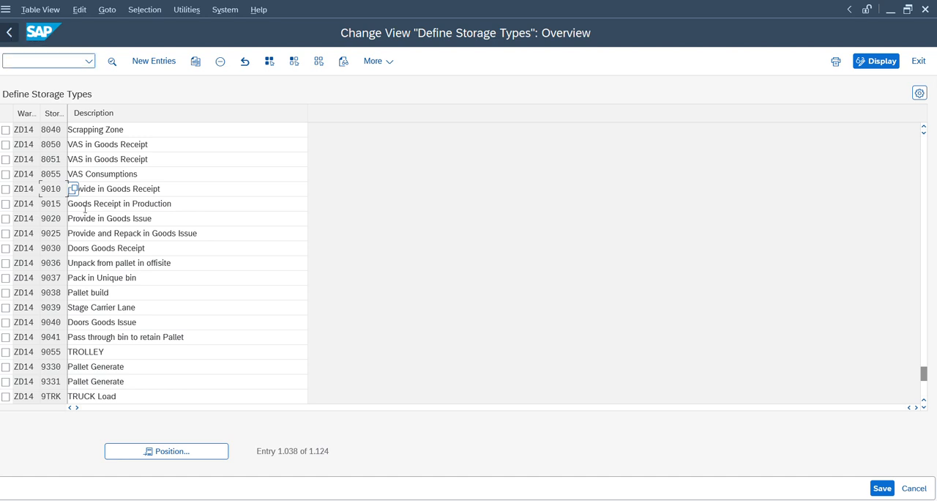
Step: Switch to the notes and highlight the storage type lines from Decon through VAS
key(alt+Tab)
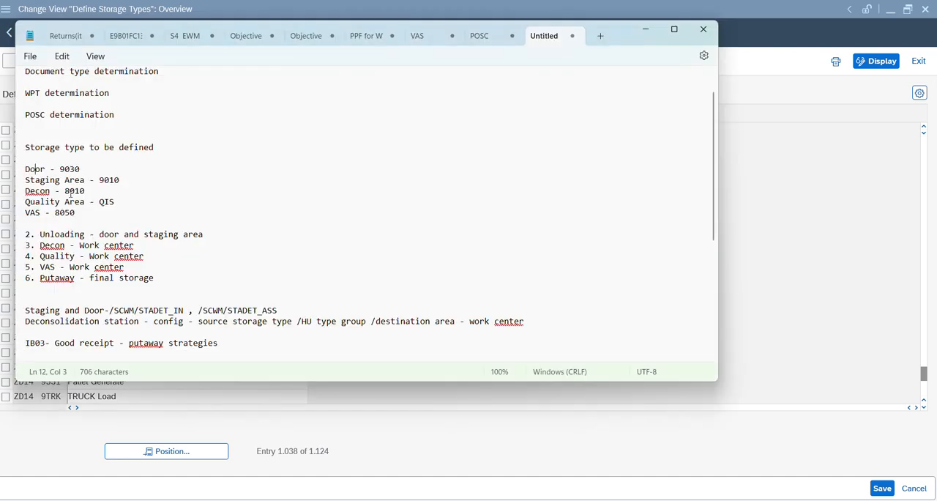
mouse_move(27, 191)
mouse_down()
mouse_move(60, 196)
mouse_move(42, 215)
mouse_move(31, 194)
mouse_up()
click(51, 191)
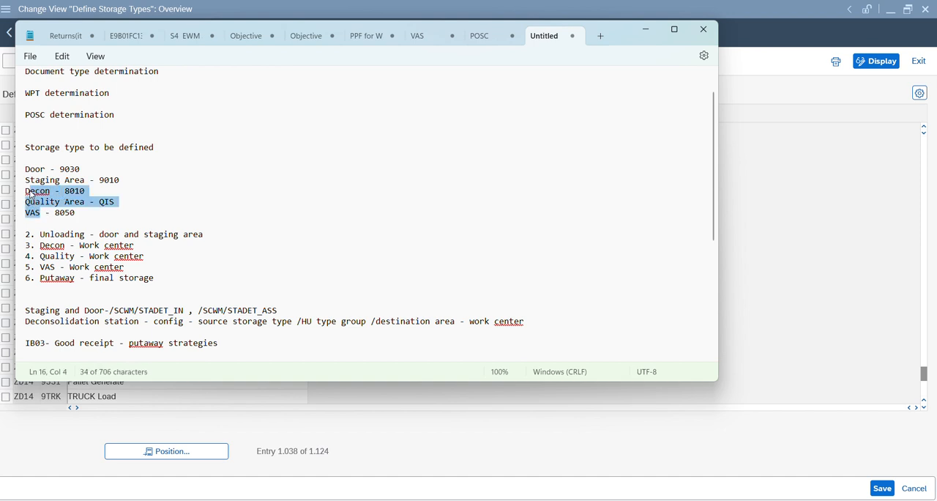
Step: Switch to SAP, open the details of storage type 8050, examine its storage type role and return to the overview
key(alt+Tab)
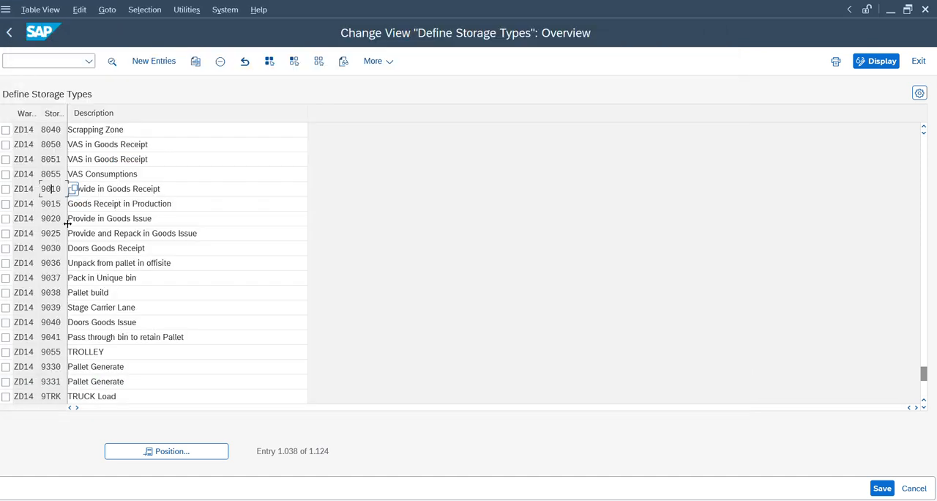
double_click(56, 143)
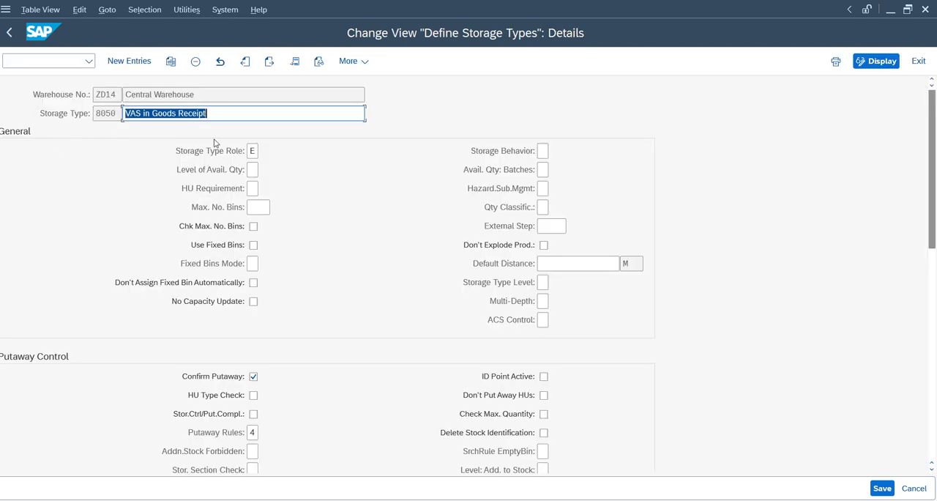
click(253, 152)
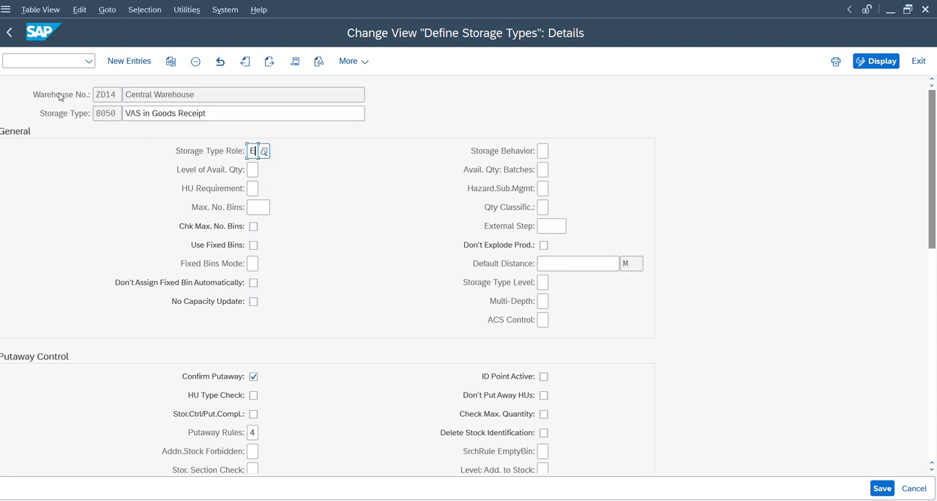
click(11, 33)
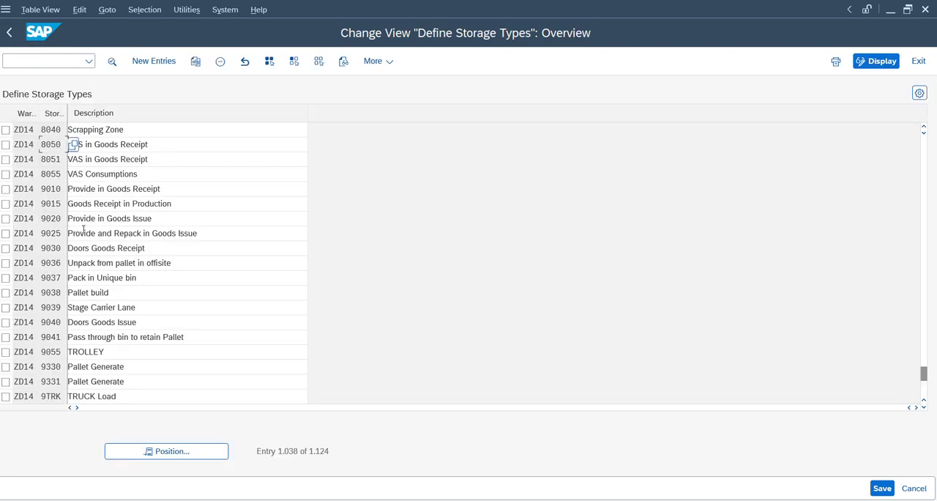
Step: Open the details of the Quality Area storage type QIS, examine its settings and return to the overview
click(61, 357)
scroll(61, 357, down, 3)
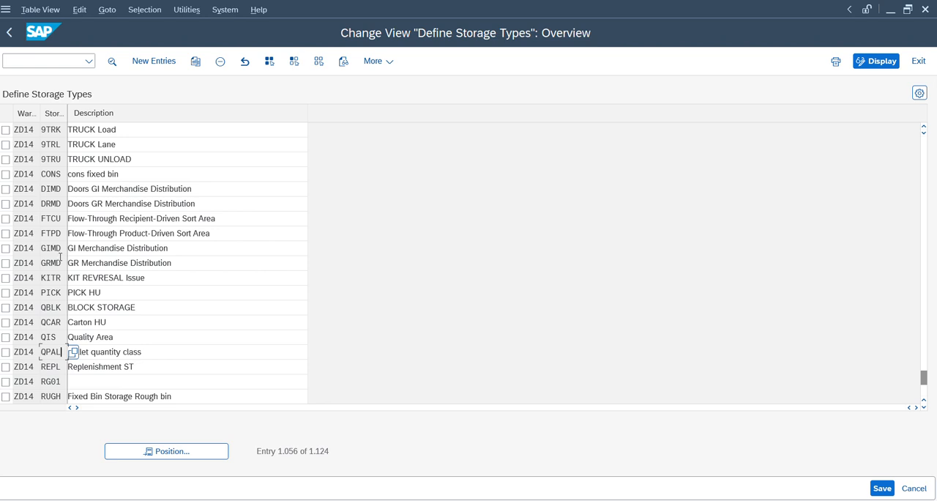
click(52, 339)
double_click(52, 340)
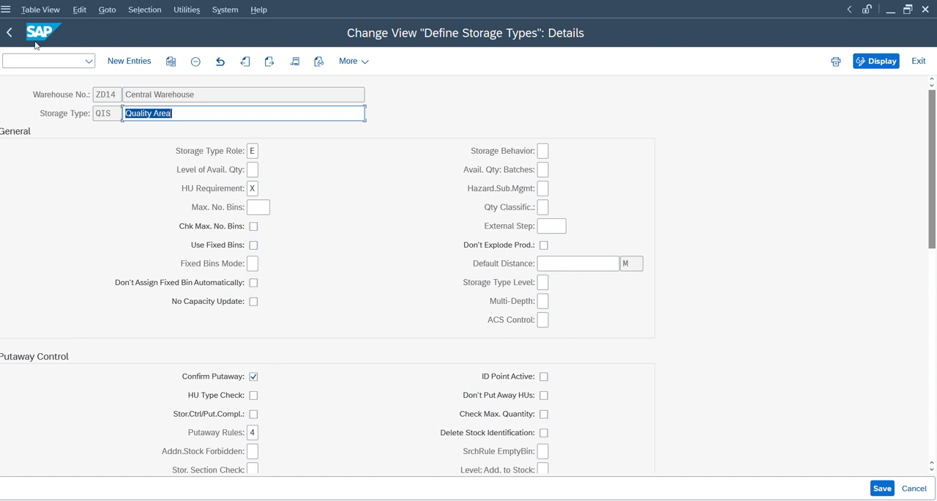
click(10, 33)
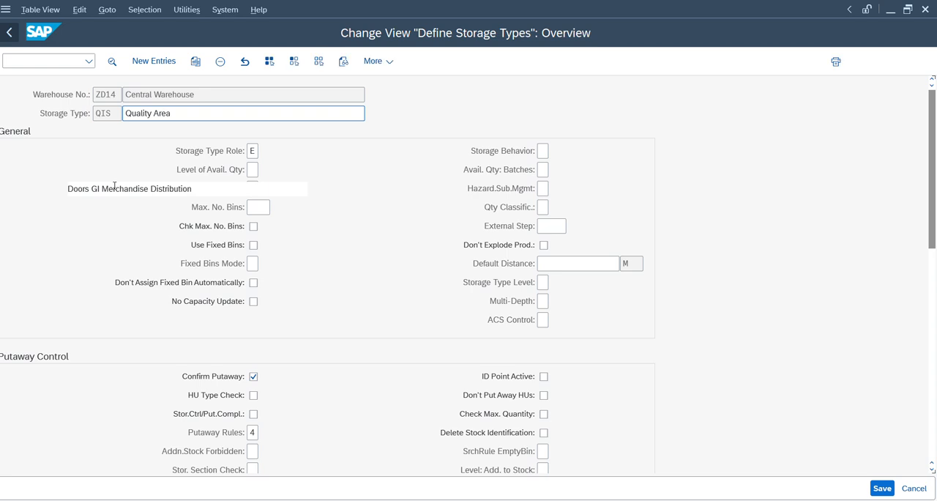
Step: Switch to the notes and highlight the storage type list from Door to VAS, followed by the "Decon - Work center" line
key(alt+Tab)
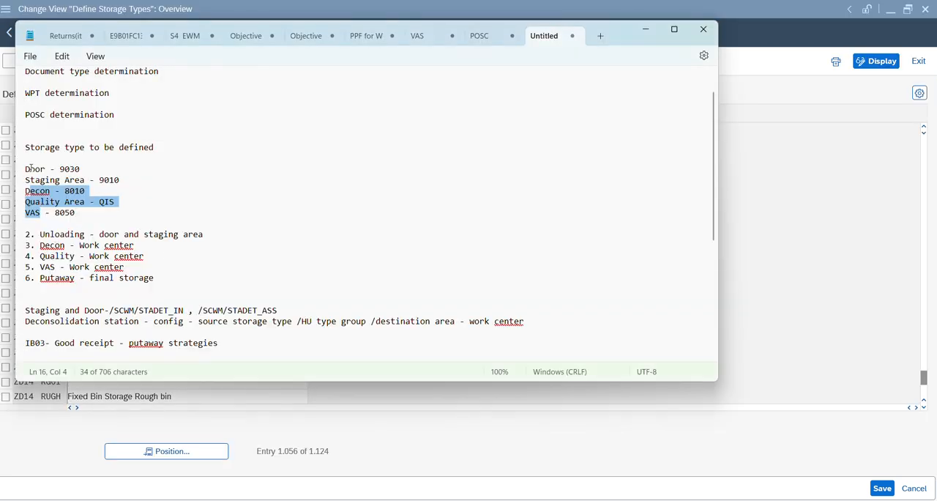
drag(31, 168, 100, 212)
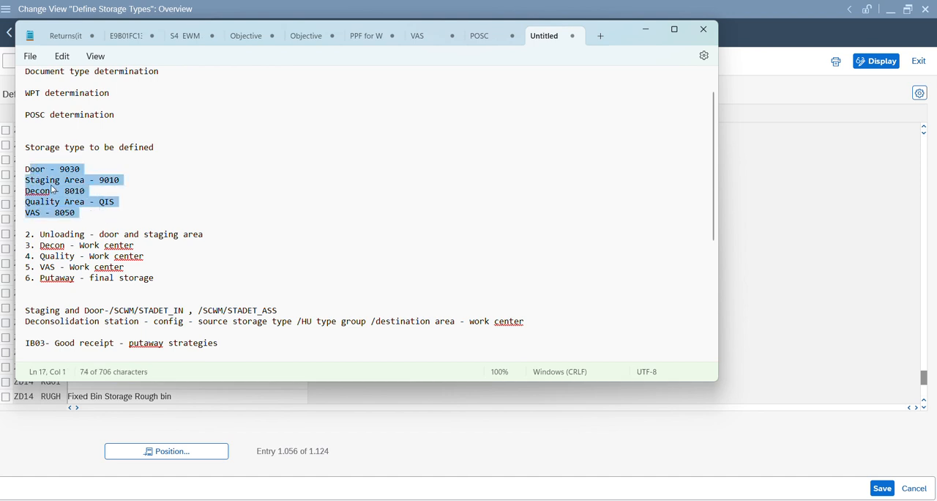
click(23, 168)
click(31, 178)
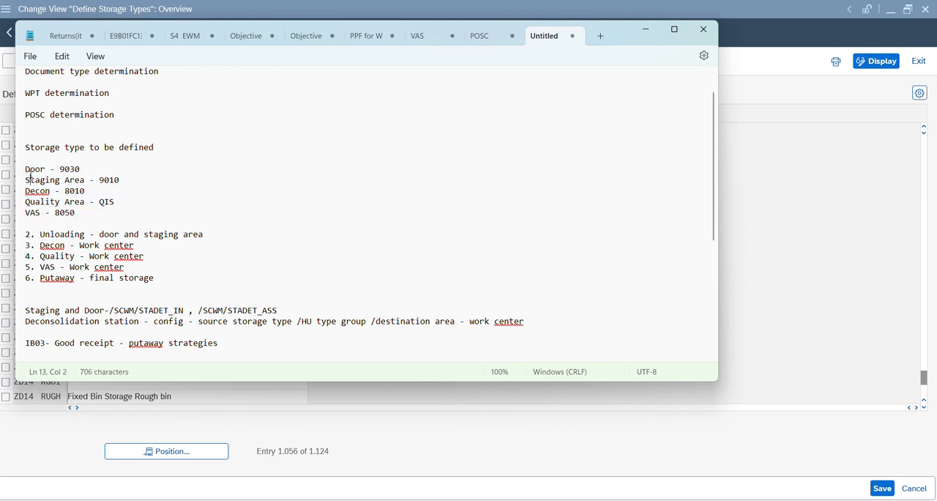
click(28, 168)
drag(27, 168, 122, 213)
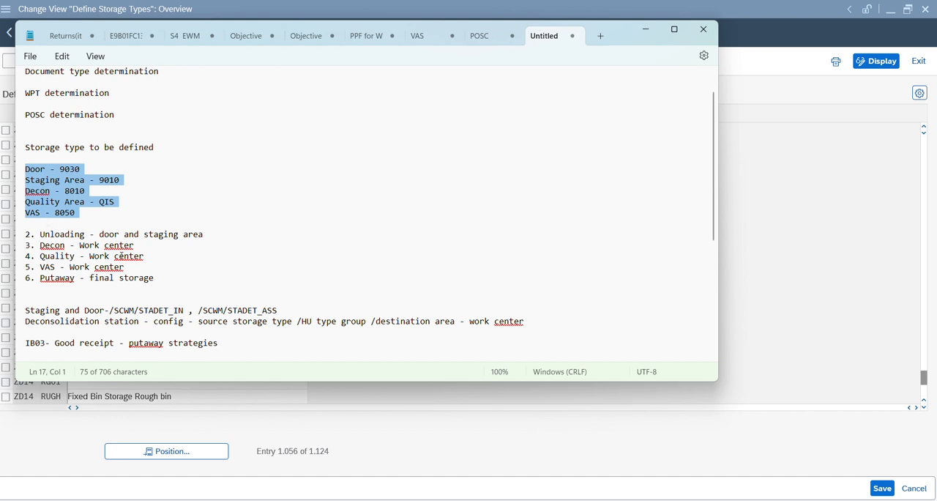
drag(147, 246, 39, 249)
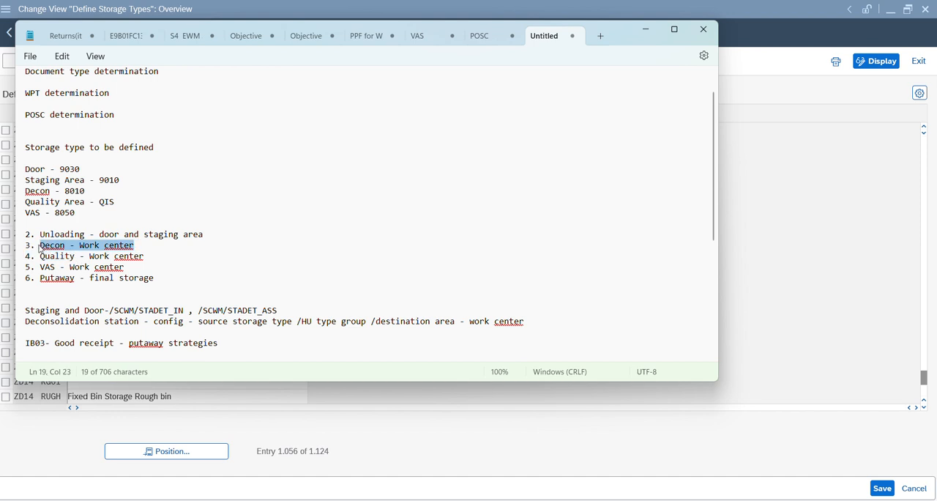
Step: Switch back to SAP, return to the IMG structure and open Specify Work Center Layout under Master Data's Work Center node
key(alt+Tab)
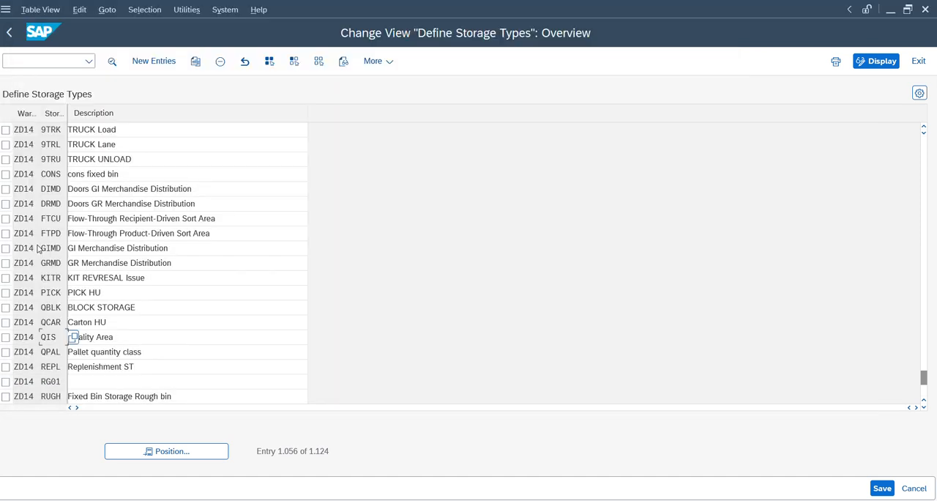
click(9, 32)
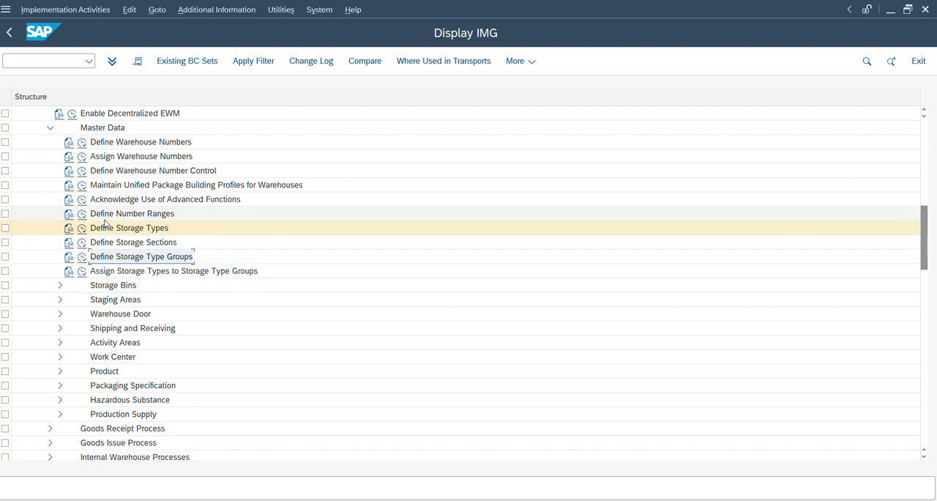
click(105, 220)
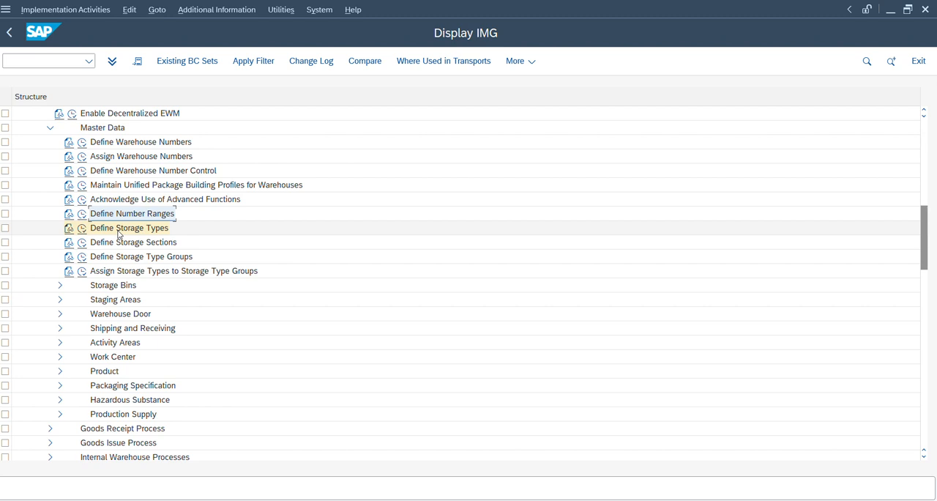
click(120, 233)
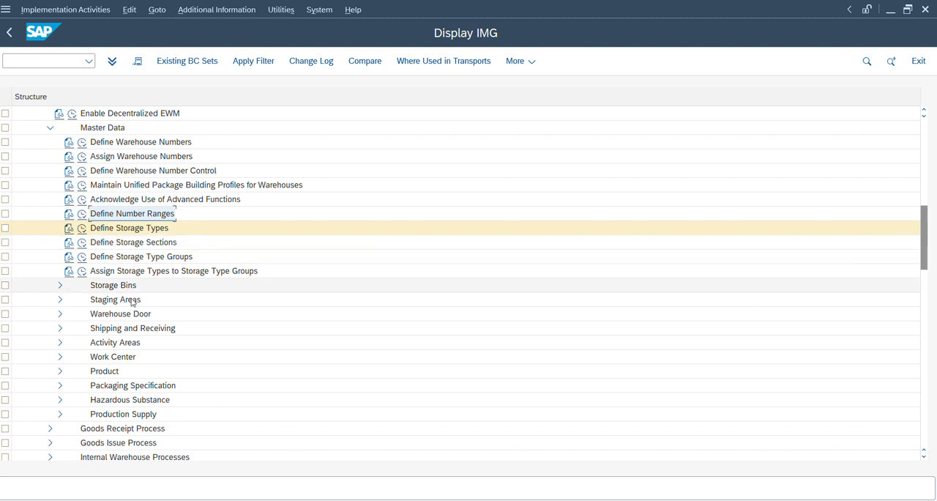
click(112, 358)
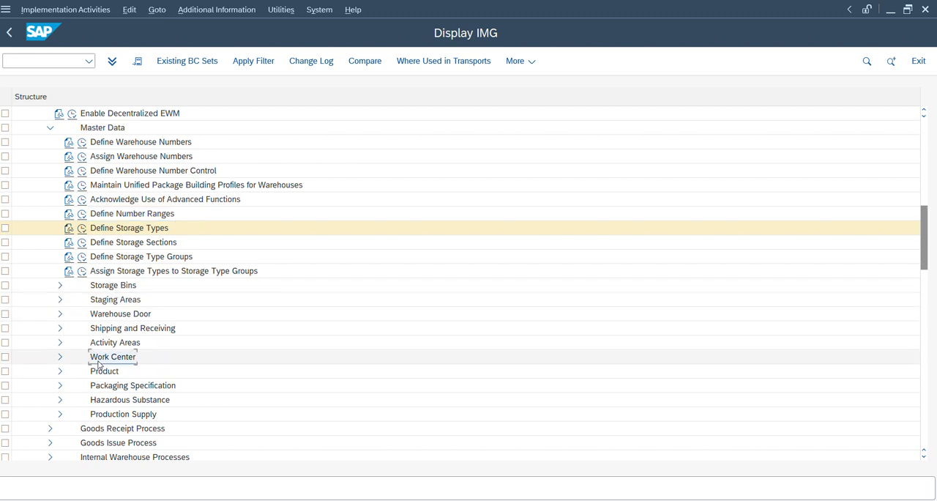
double_click(100, 361)
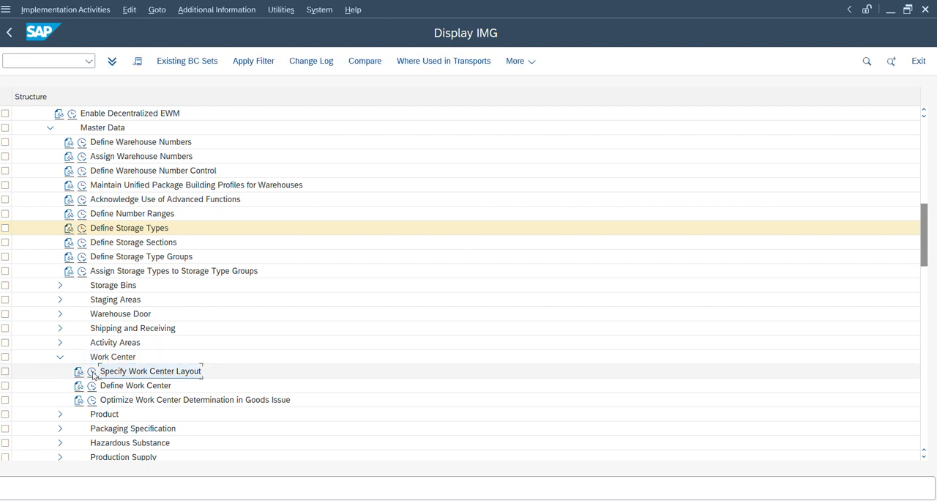
click(92, 373)
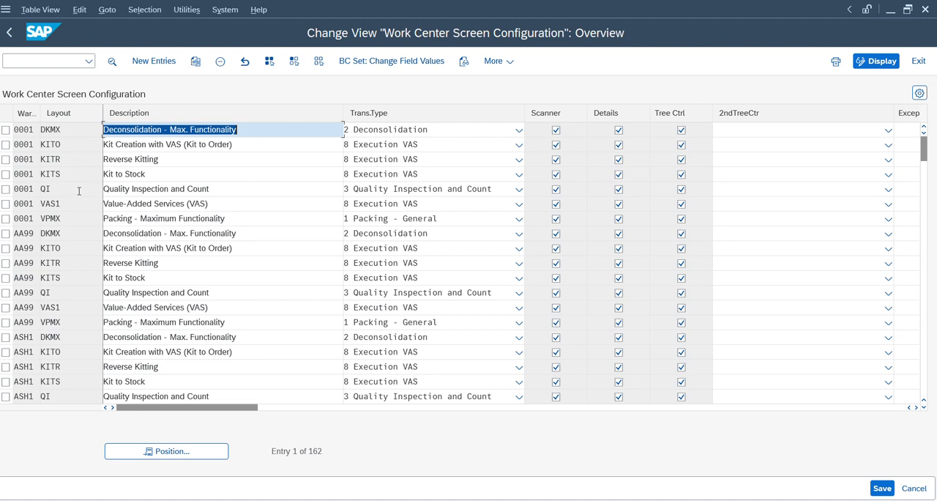
Step: Open warehouse 0001's QI layout details, look up the available transaction types and return to the overview
double_click(78, 189)
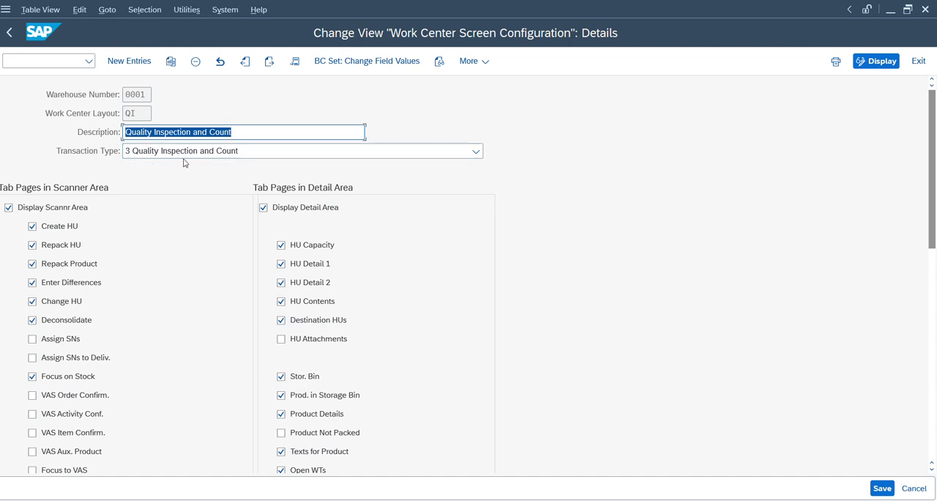
click(184, 153)
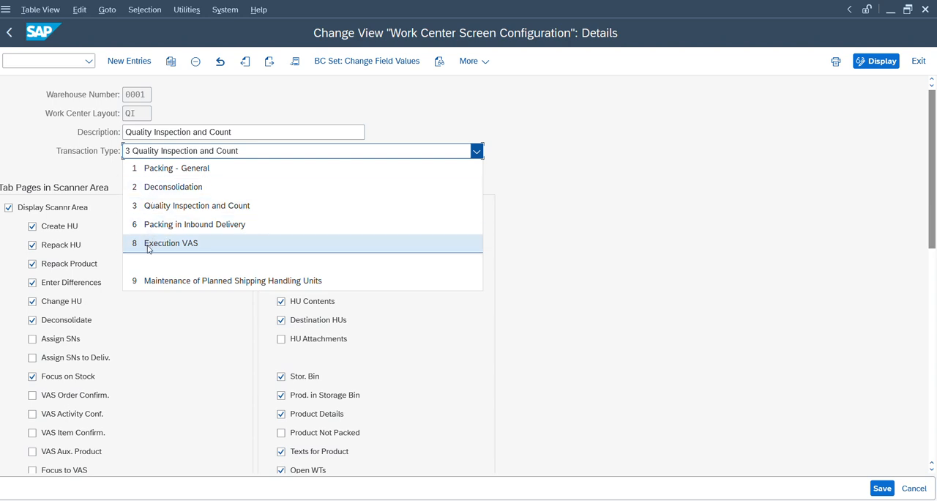
click(66, 106)
click(14, 32)
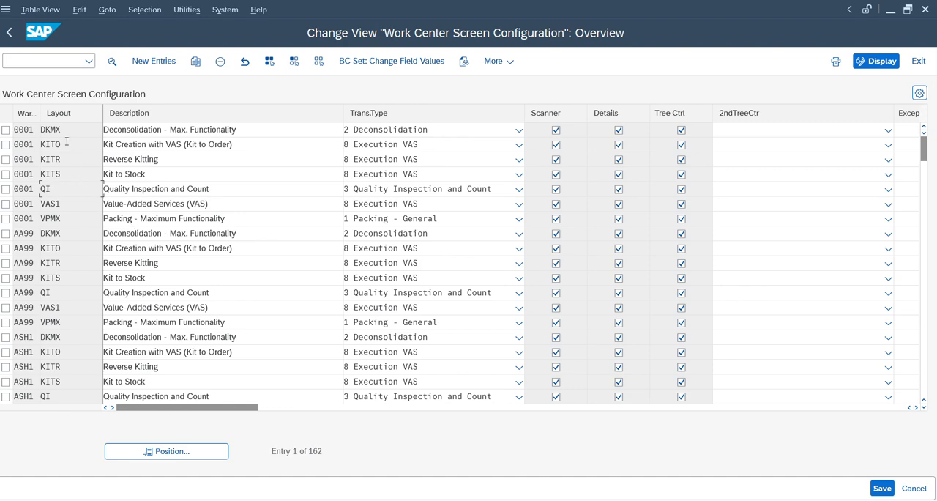
Step: Switch to the notes, point out the "Decon - Work center" line and return to SAP
key(alt+Tab)
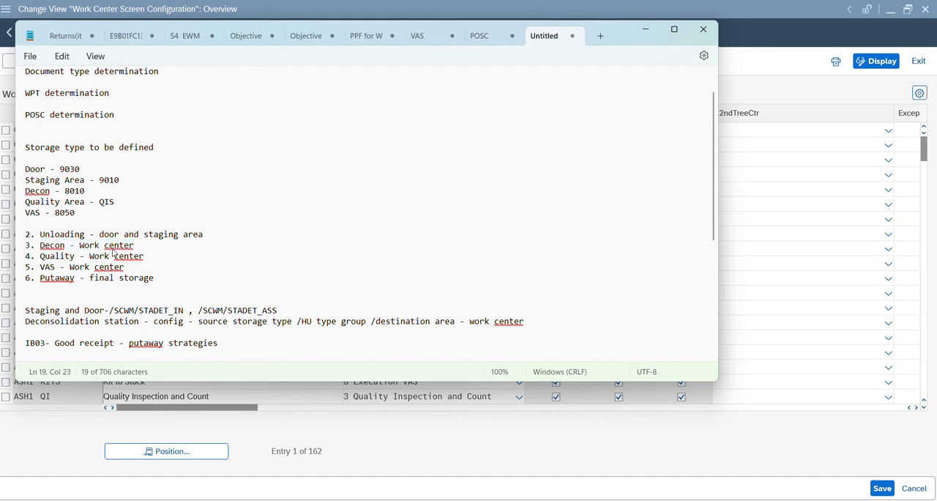
click(113, 249)
click(67, 248)
click(410, 416)
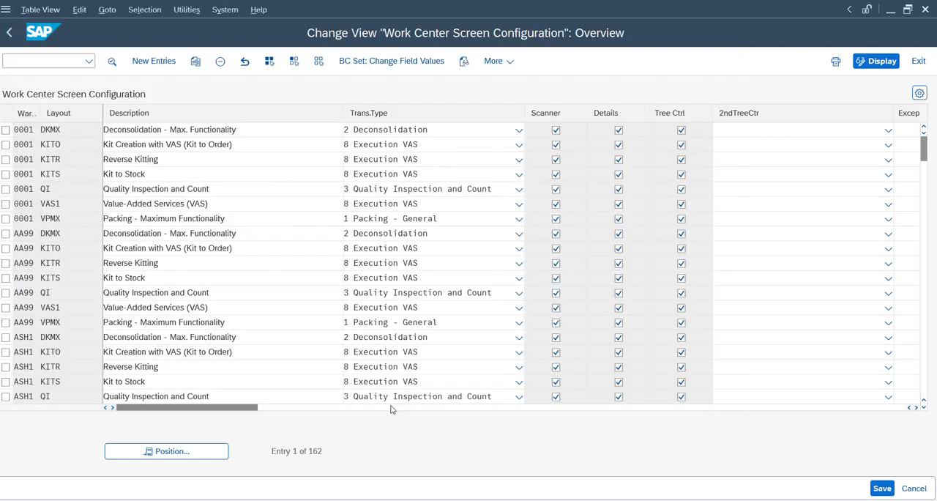
Step: Leave the work center screen configuration and collapse the Work Center node in the IMG structure
click(10, 32)
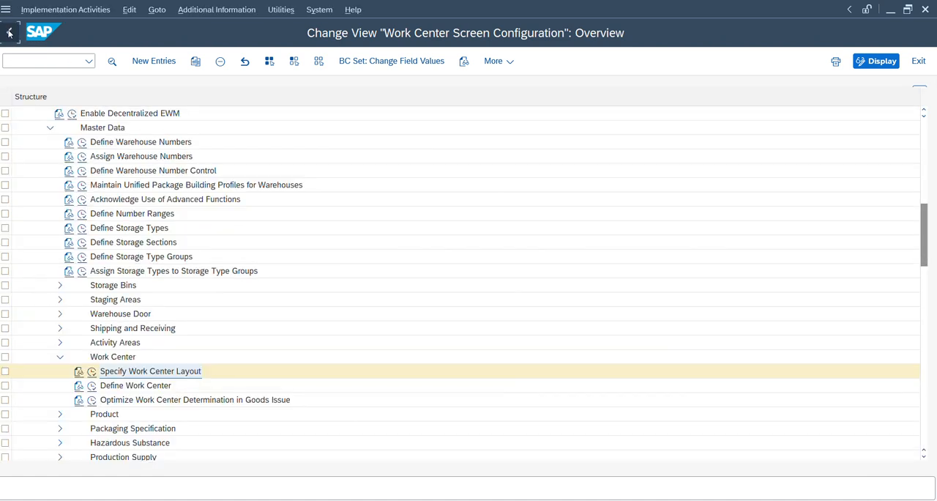
click(30, 63)
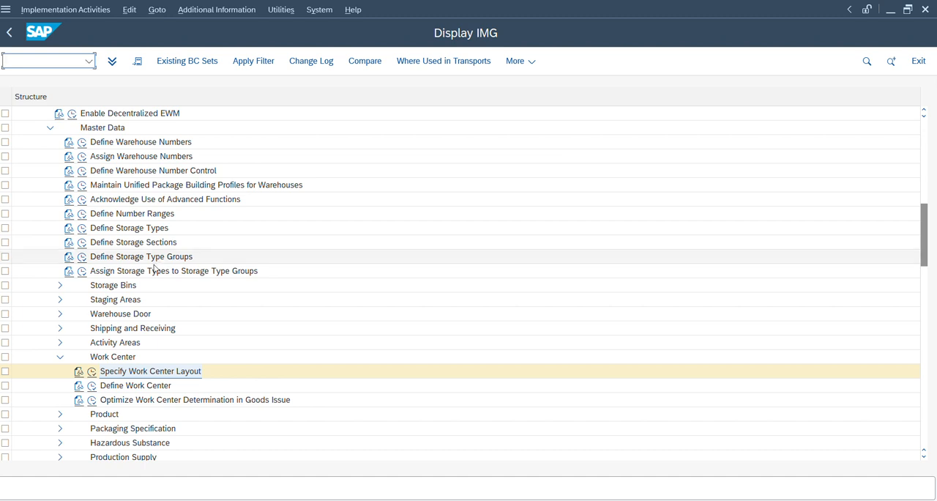
click(112, 356)
key(Left)
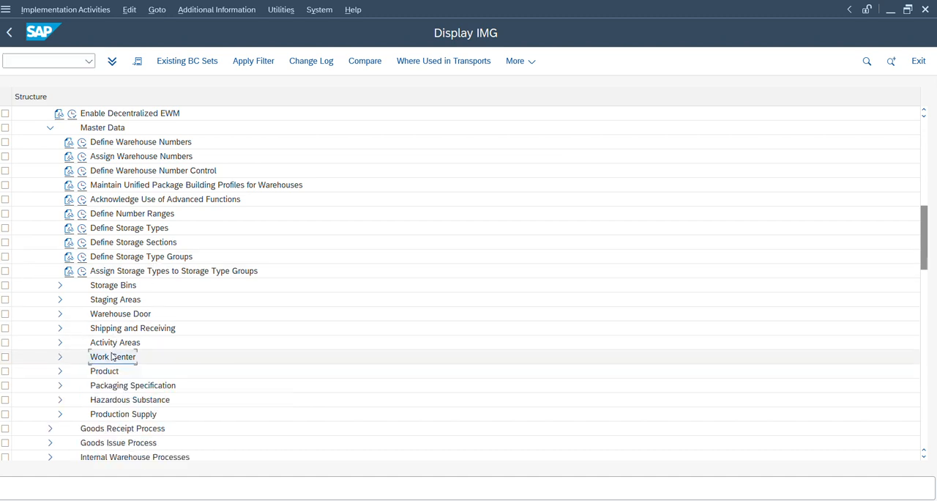
Step: Expand the Warehouse Door node under Master Data in the IMG structure
key(Up)
key(Up)
key(Up)
key(Up)
key(Up)
key(Up)
key(Up)
key(Up)
key(Up)
key(Up)
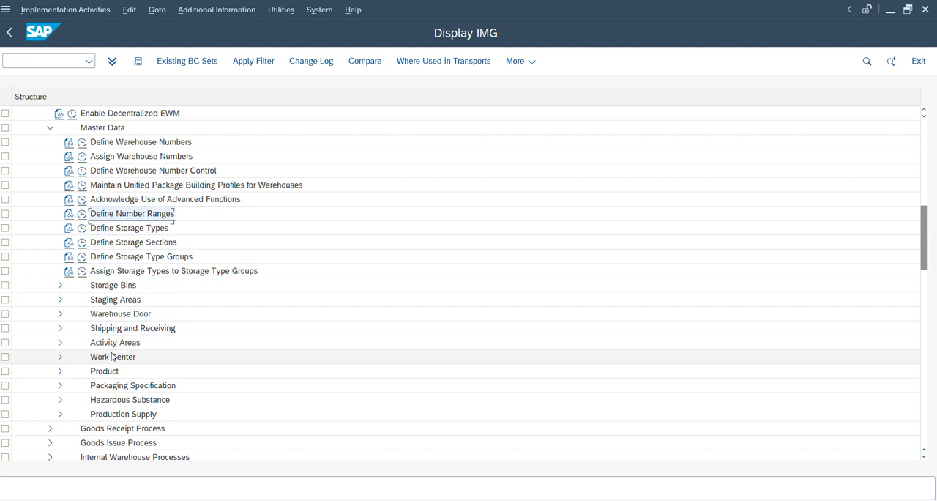
key(Down)
key(Down)
key(Down)
key(Down)
key(Down)
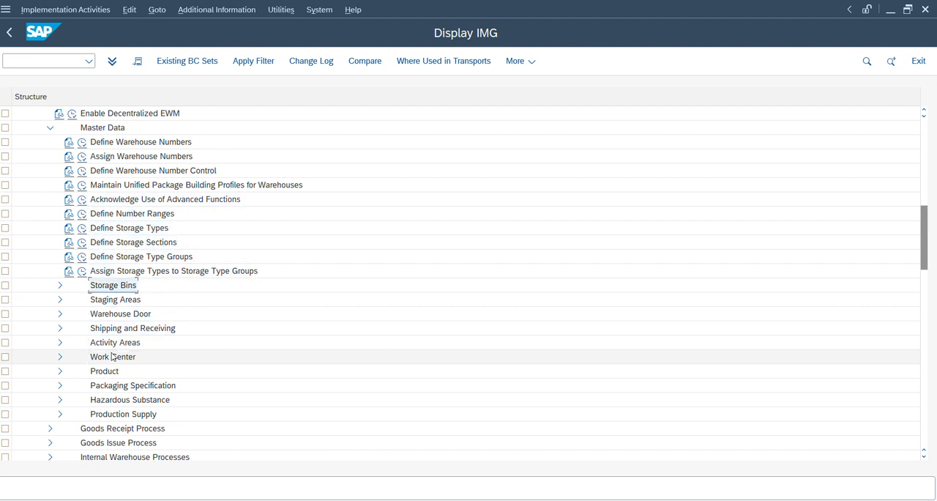
key(Up)
key(Up)
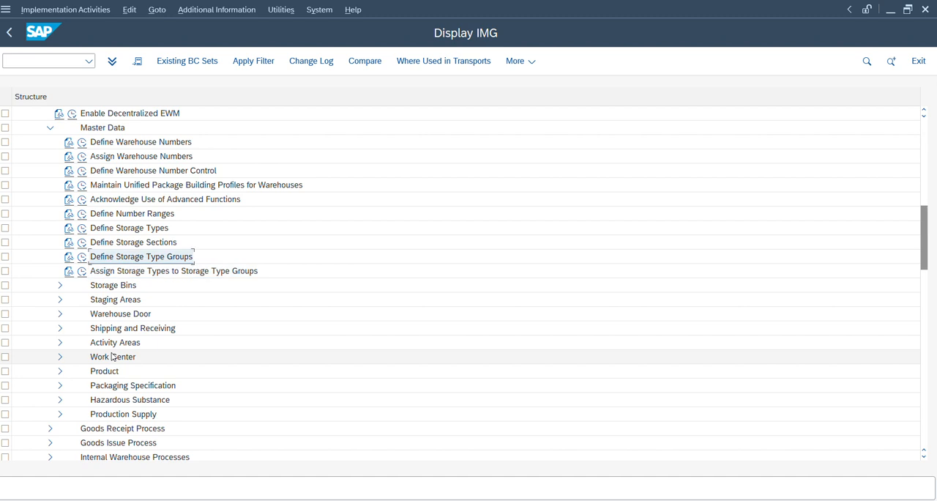
key(Up)
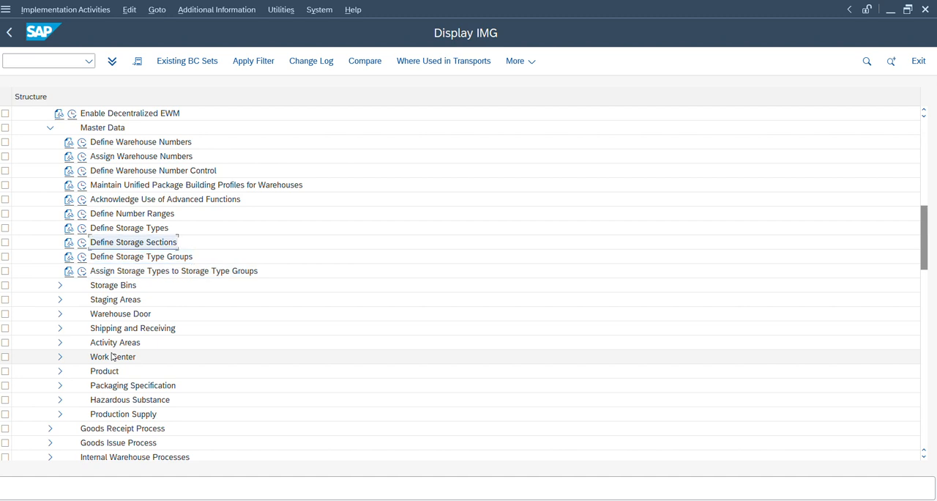
key(Down)
key(Down)
key(Down)
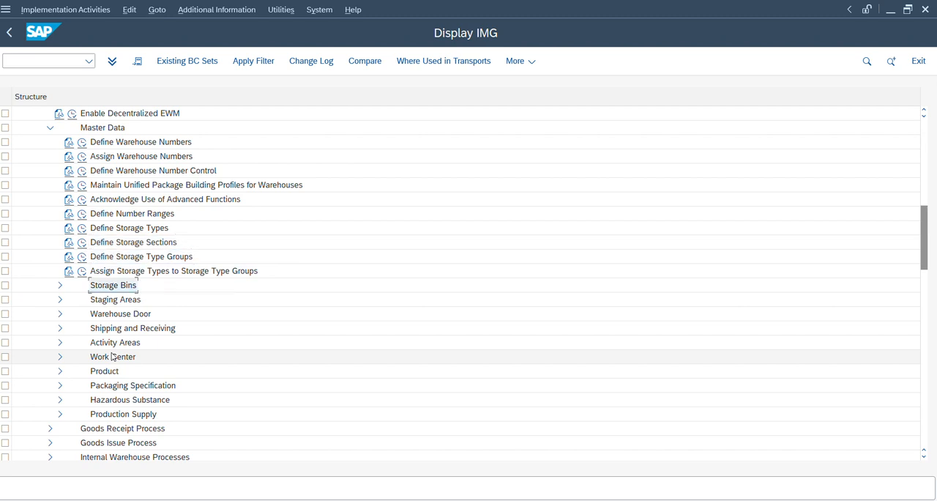
key(Down)
key(Down)
key(Right)
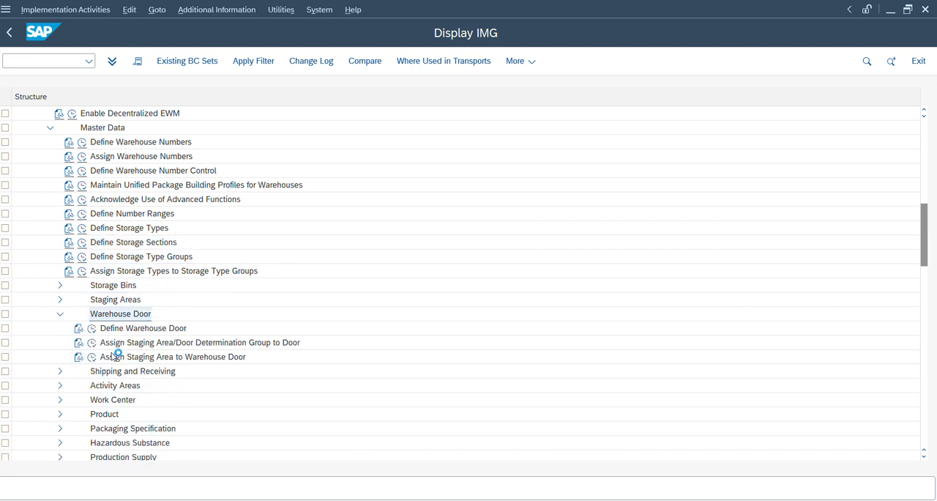
Step: Open the Define Warehouse Door activity and jump to the door entries of warehouse ZD14
key(Down)
key(Down)
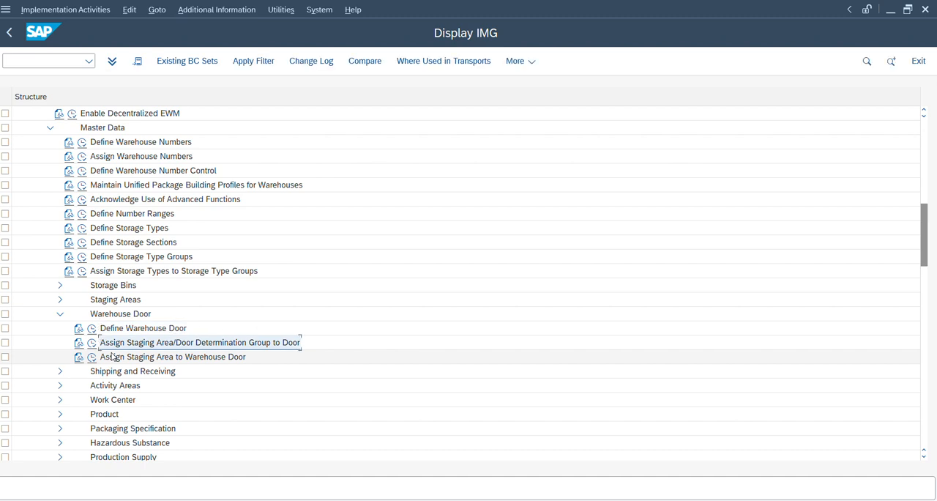
click(93, 330)
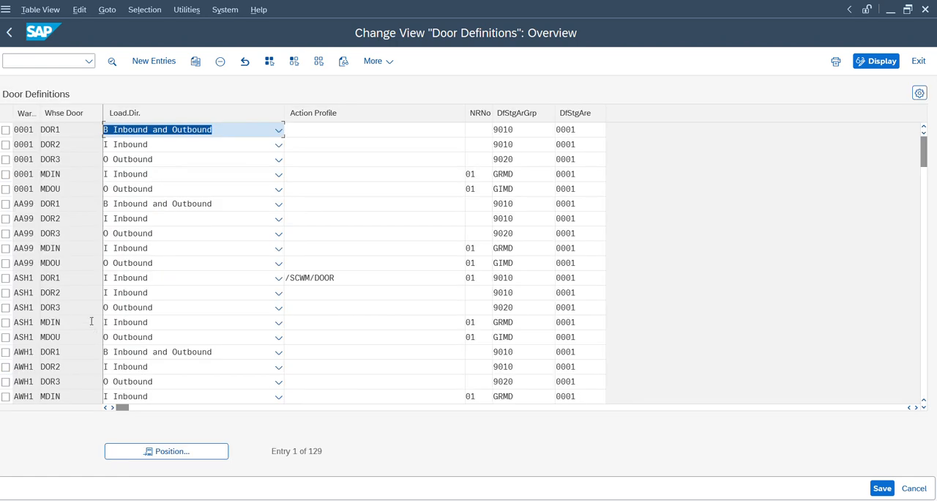
click(139, 454)
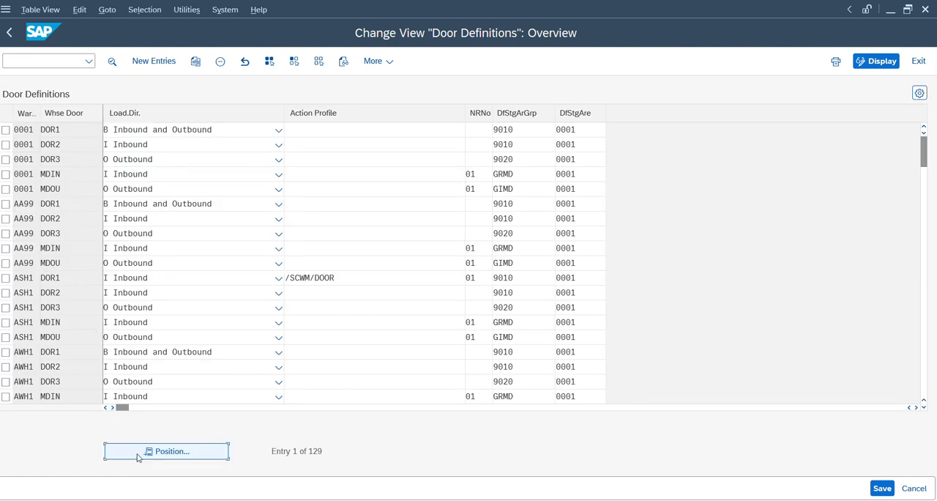
text(zd1)
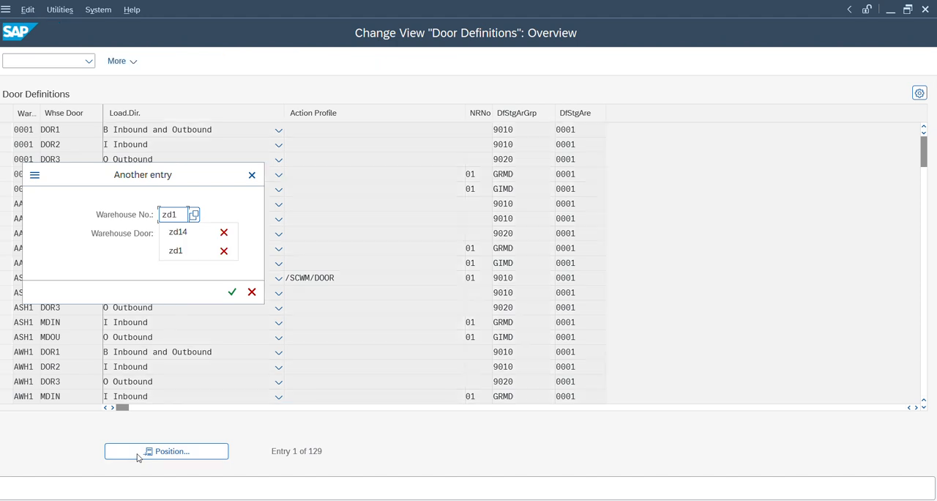
text(4)
key(Return)
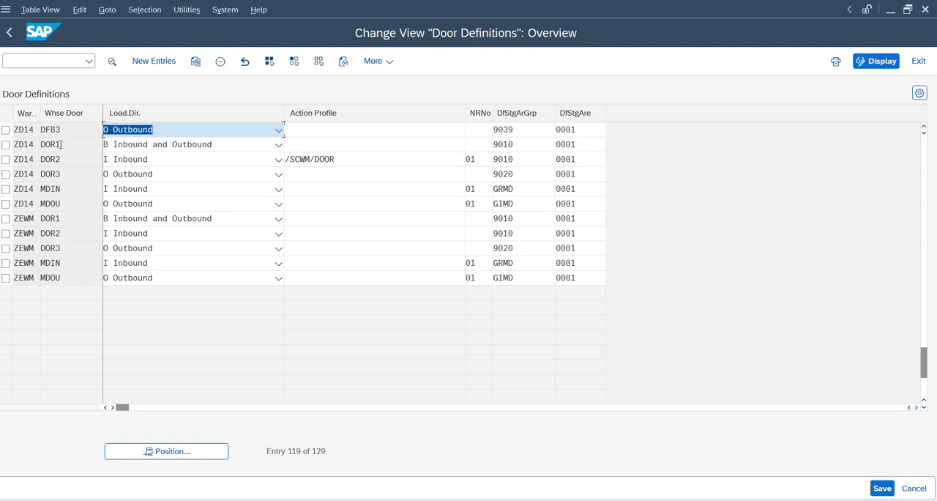
Step: View the details of warehouse ZD14's door DOR2 and return to the IMG structure
click(61, 160)
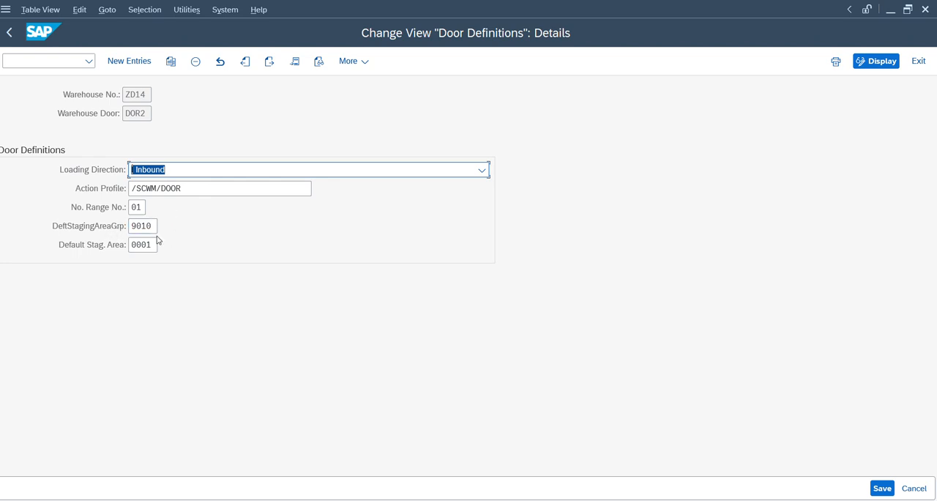
click(57, 217)
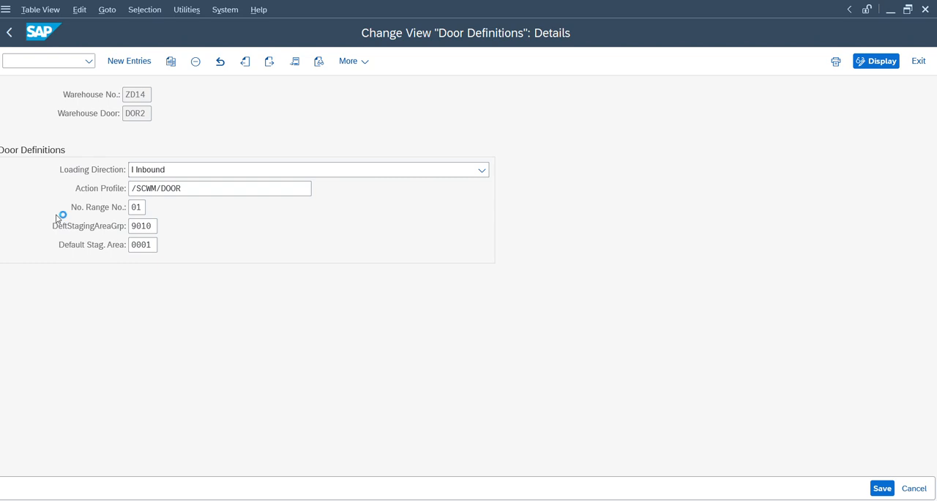
key(F3)
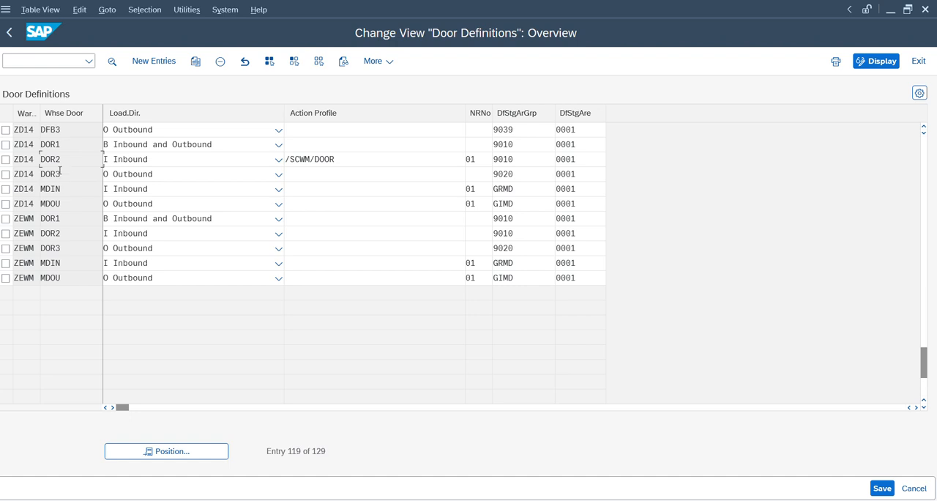
key(F3)
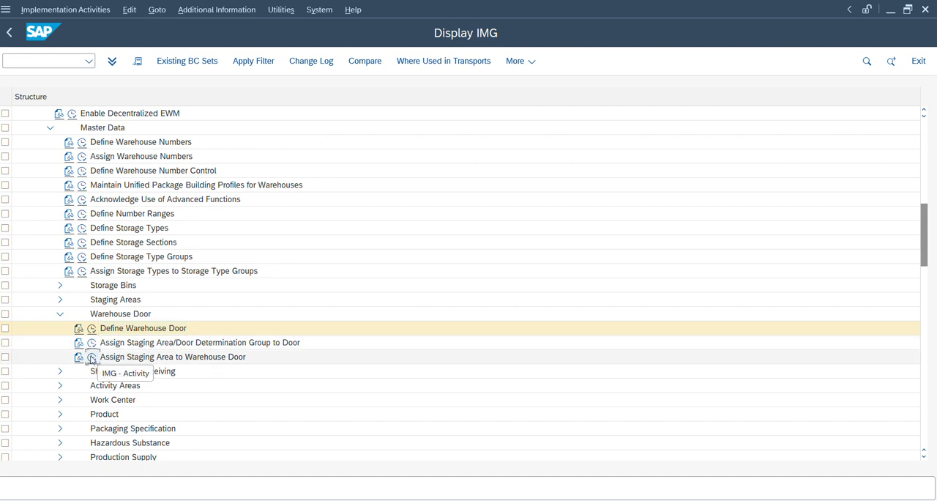
Step: Review warehouse ZD14's entries in Assign Staging Area to Warehouse Door, pointing out DOR2, and return to the IMG structure
click(92, 358)
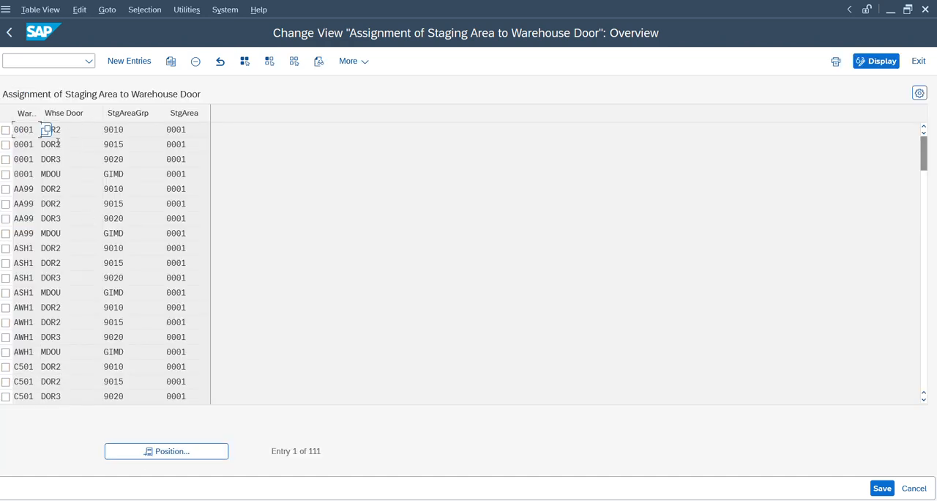
click(144, 451)
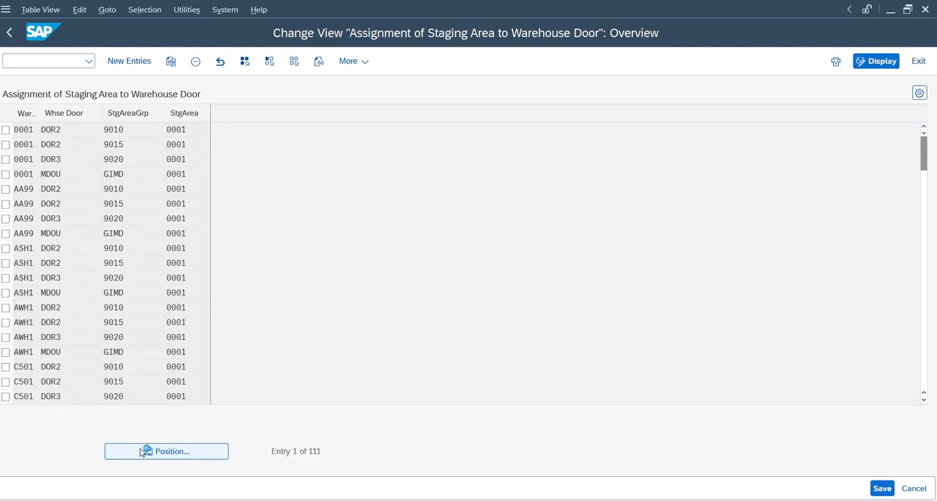
text(zd14)
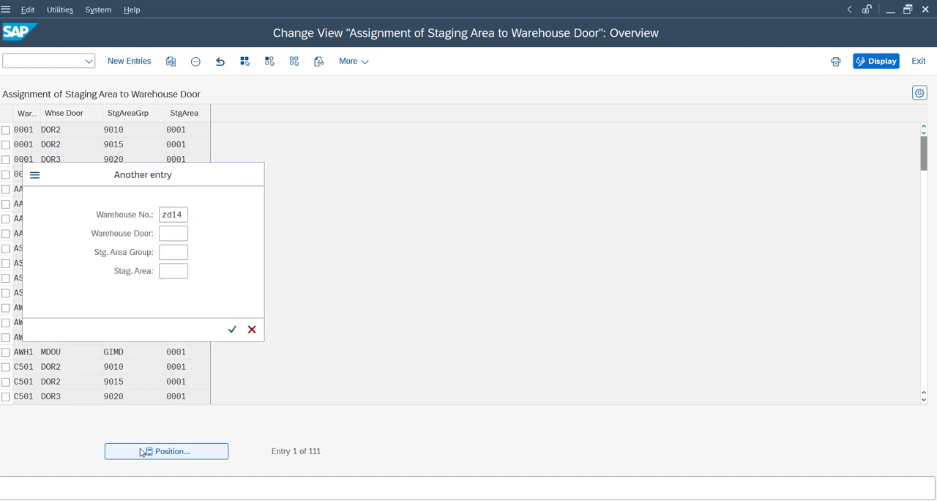
key(Return)
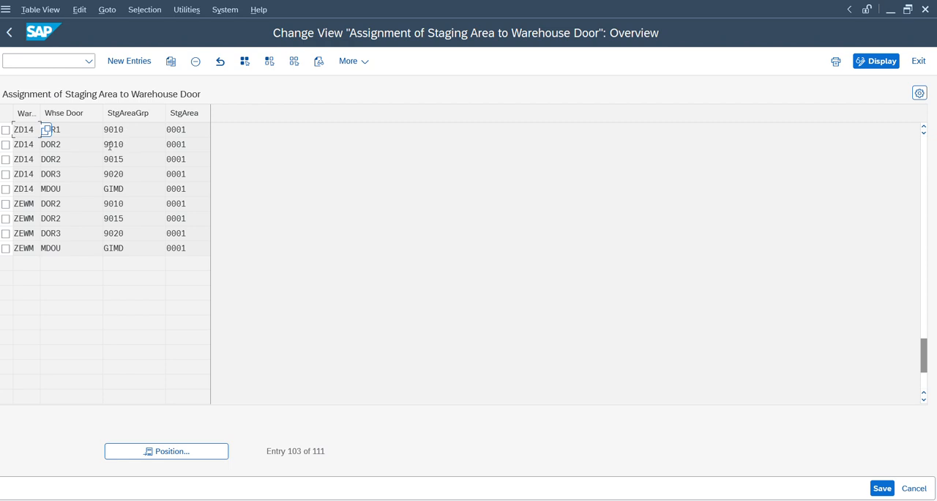
click(98, 139)
click(10, 33)
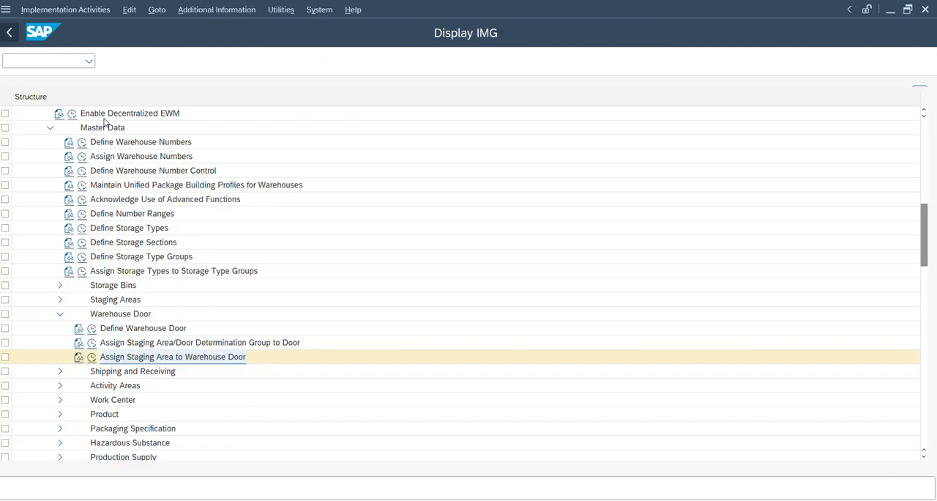
Step: Collapse the Warehouse Door node under Master Data in the IMG structure
click(148, 347)
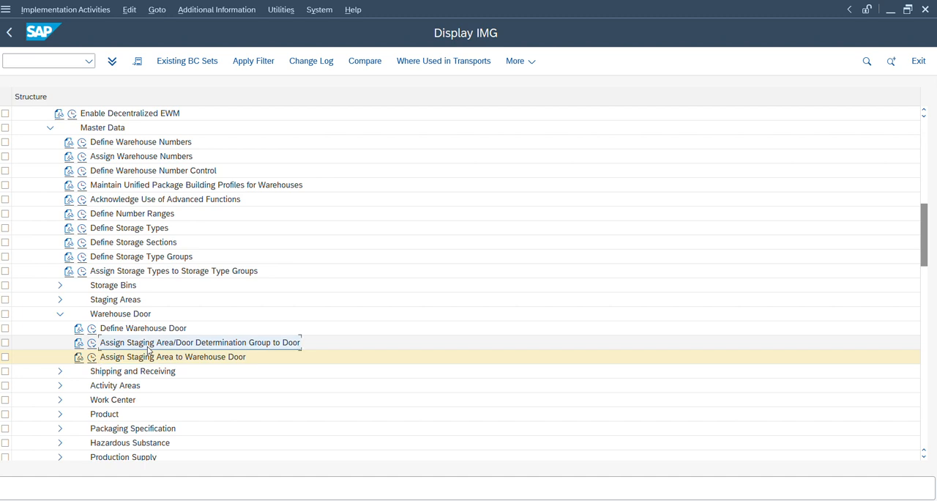
key(Down)
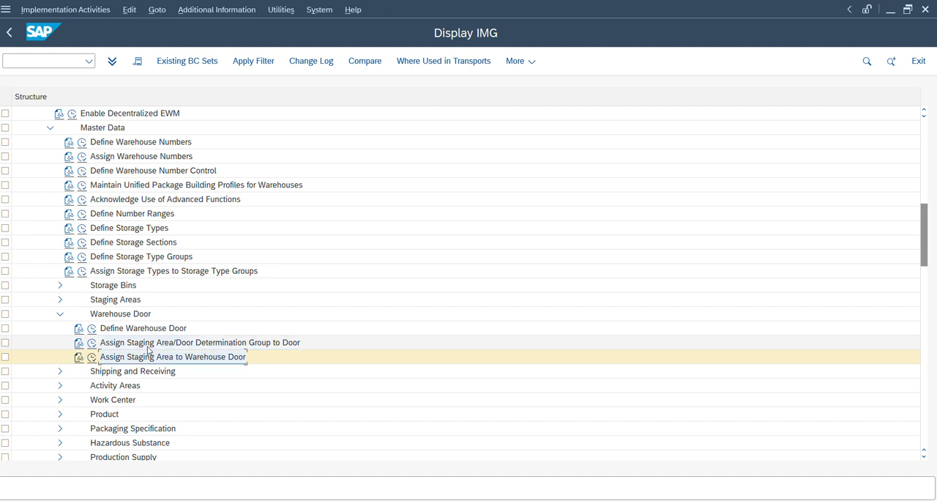
key(Up)
key(Up)
key(Up)
key(Left)
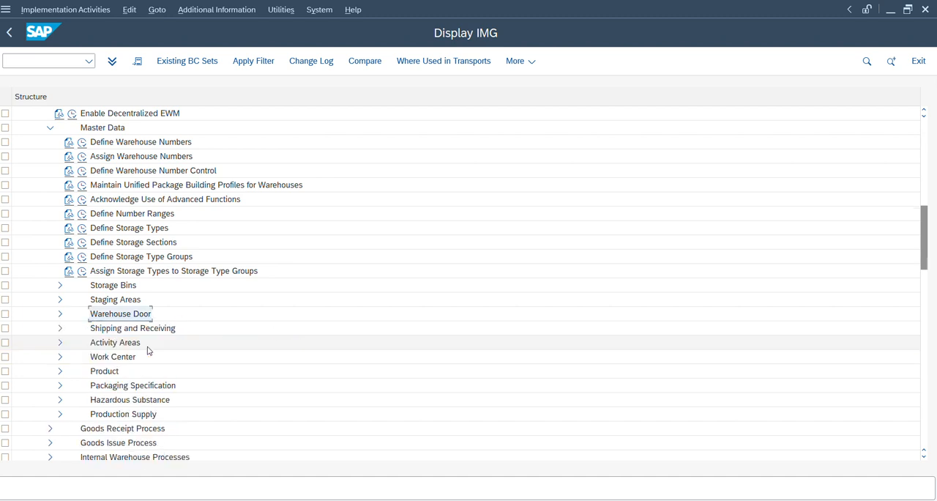
Step: Open the Define Process-Oriented Storage Control activity under Cross-Process Settings, Warehouse Task
key(Down)
key(Down)
key(Down)
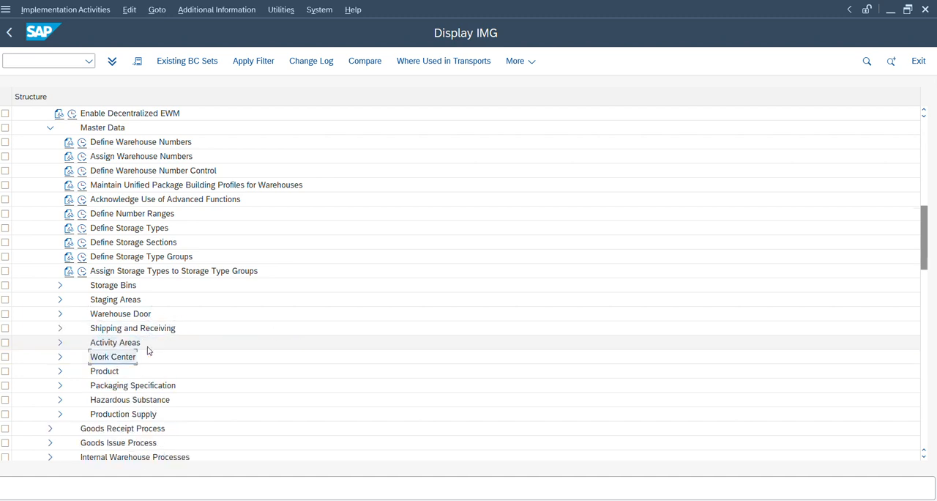
key(Up)
key(Up)
key(Up)
key(Down)
key(Down)
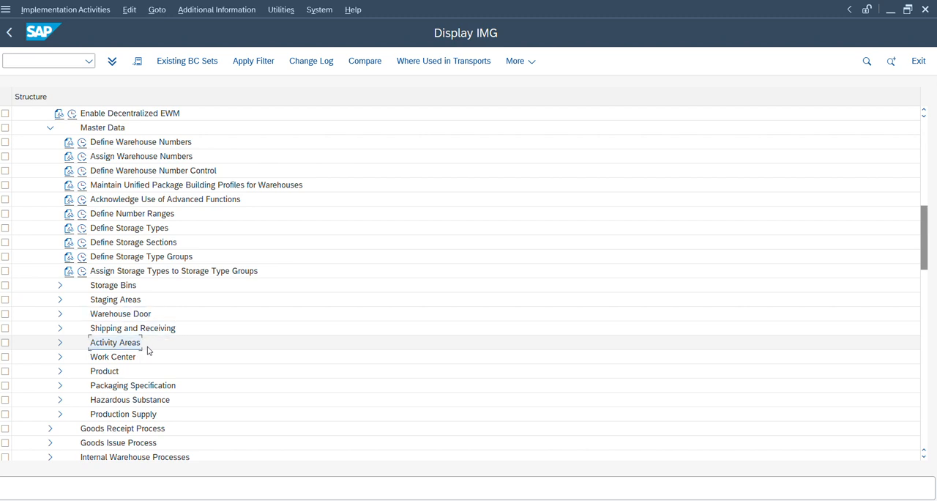
key(Down)
key(Down)
key(Down)
key(Down)
key(Down)
key(Down)
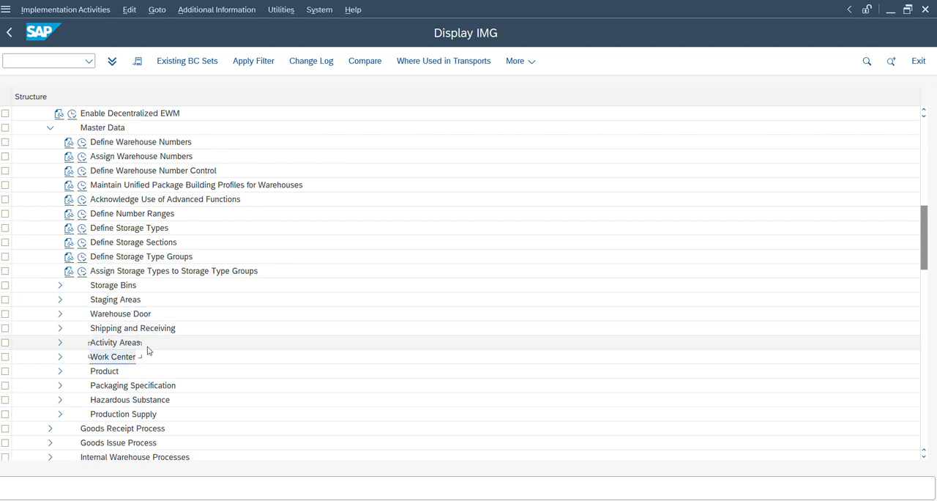
key(Down)
key(Down)
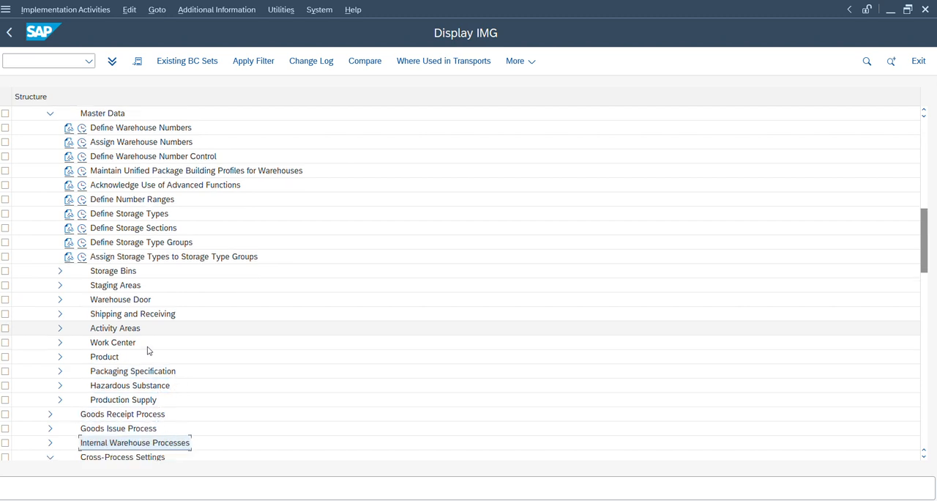
key(Down)
key(Down)
key(Down)
key(Down)
key(Down)
key(Down)
key(Down)
key(Down)
key(Down)
key(Down)
key(Down)
key(Down)
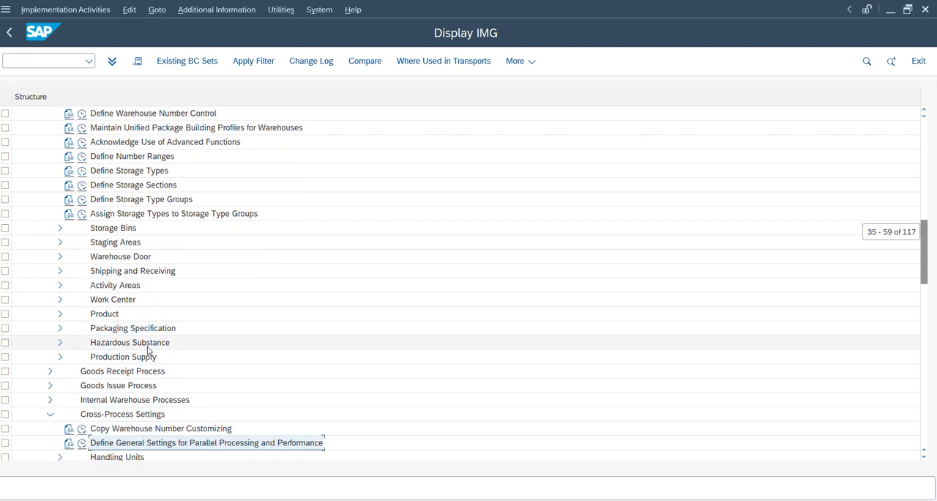
key(Down)
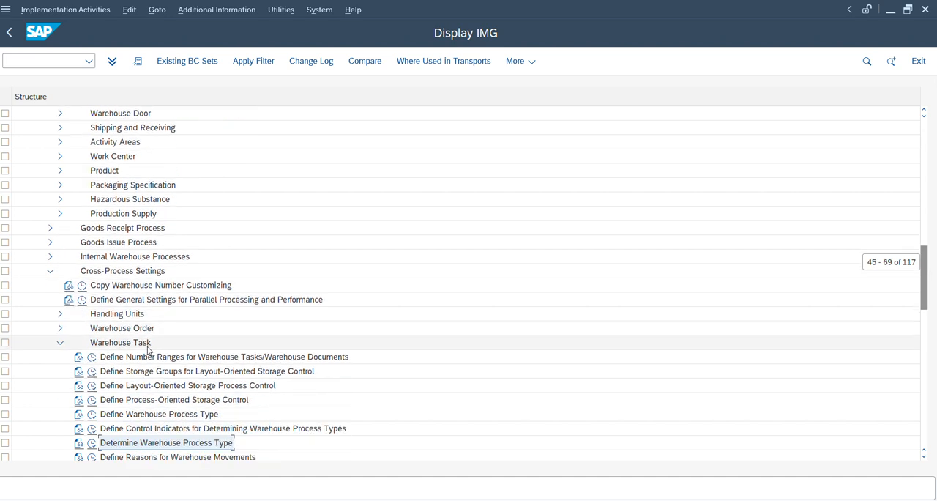
key(Up)
key(Up)
key(Up)
key(Up)
key(Down)
click(148, 349)
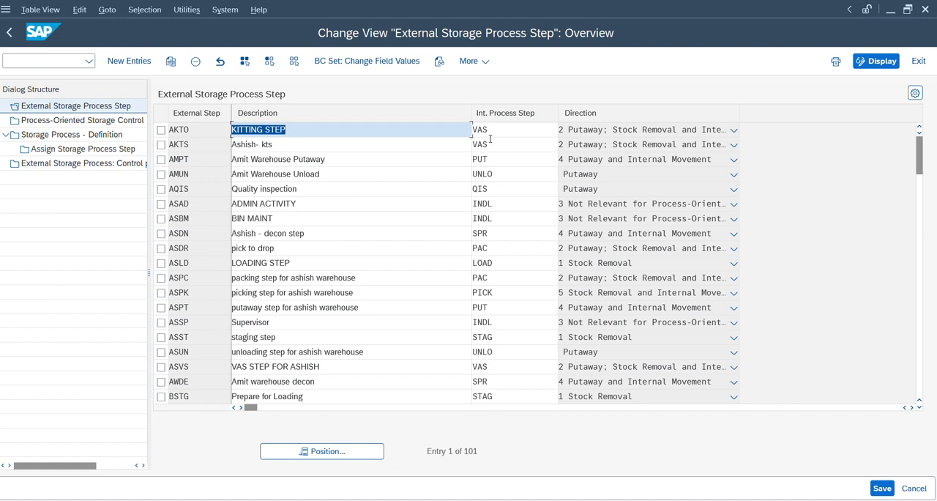
Step: Point out the AKTO external step, then jump to step IB01 in the external storage process step list
click(484, 21)
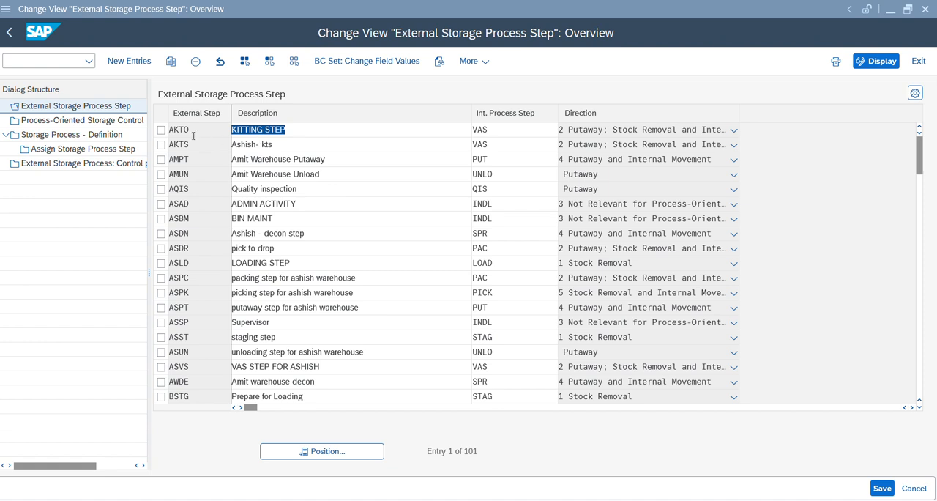
drag(191, 129, 152, 130)
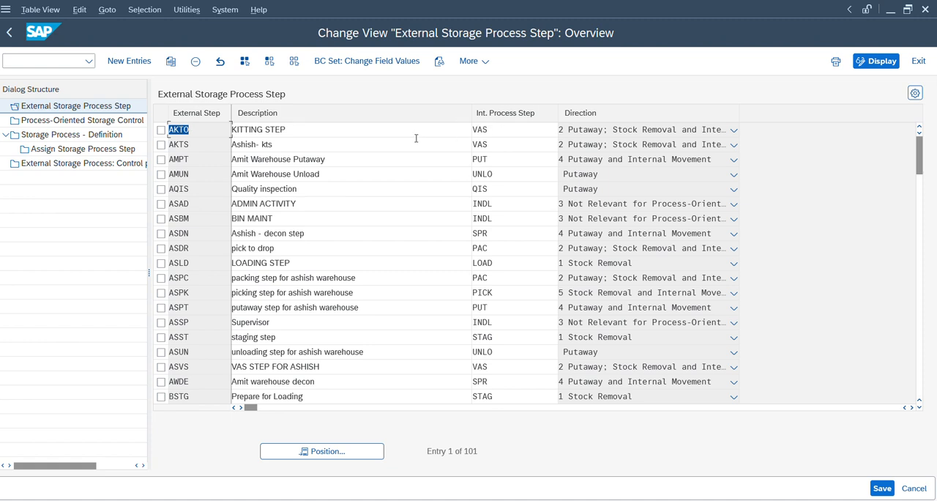
click(314, 459)
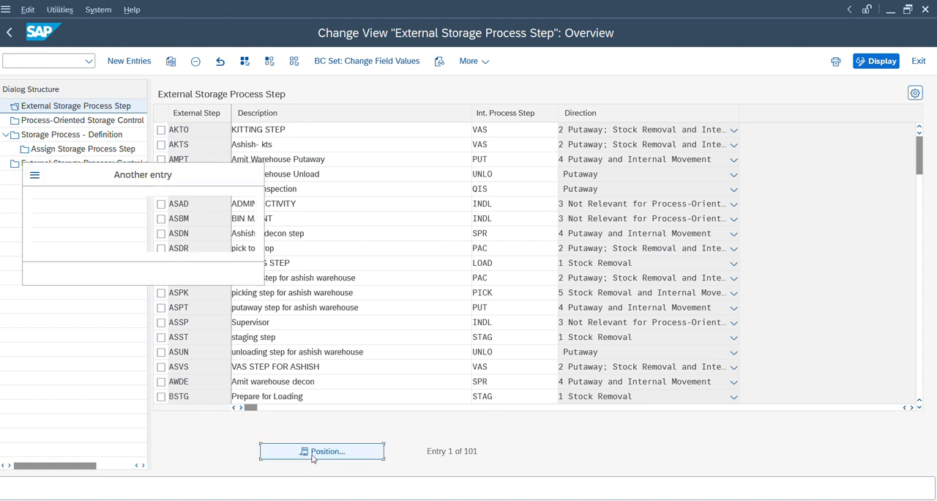
text(ib)
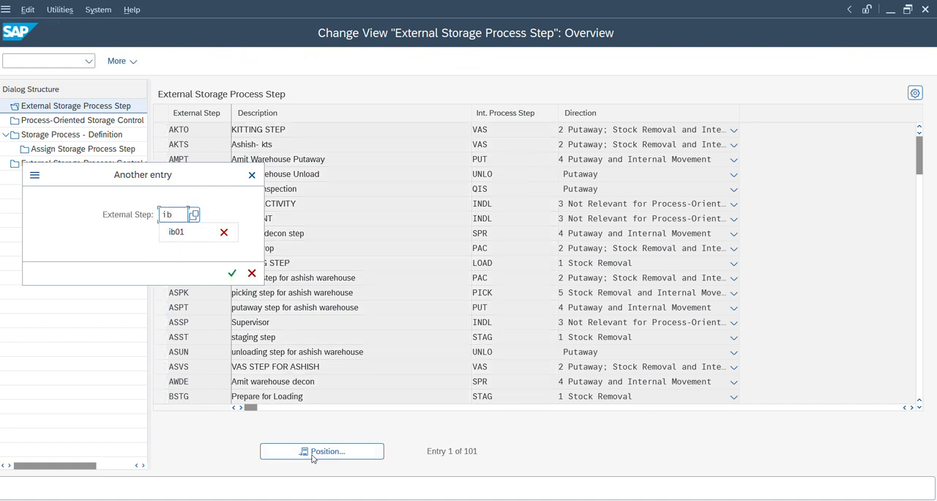
text(01)
key(Return)
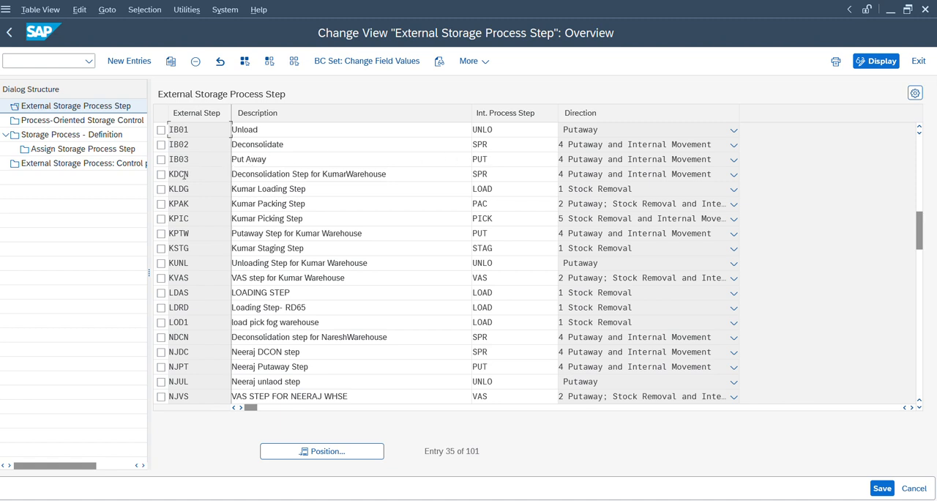
Step: View Process-Oriented Storage Control, then open the storage process definitions, jump to warehouse ZD14 and select process INB1
click(40, 122)
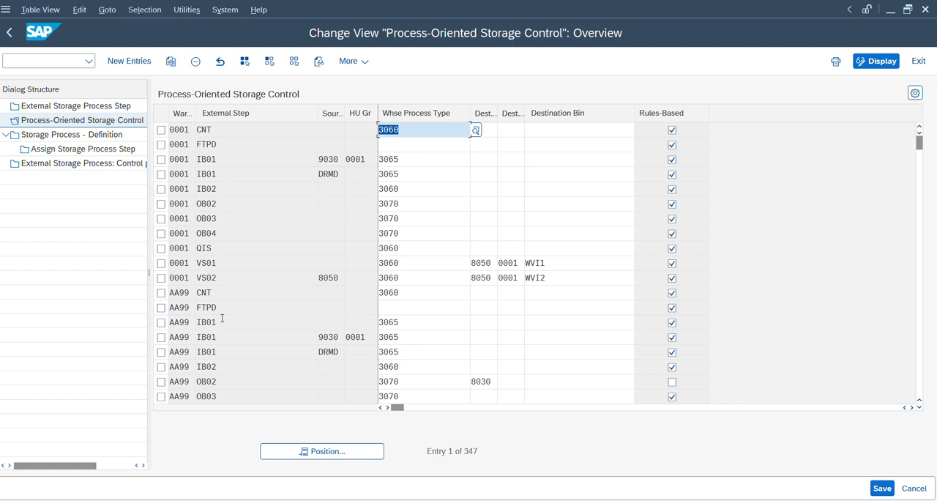
click(66, 135)
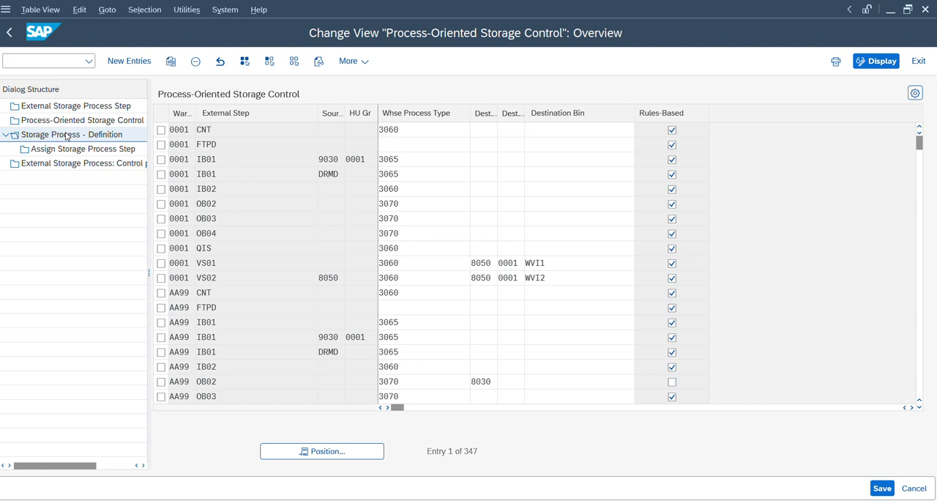
click(319, 448)
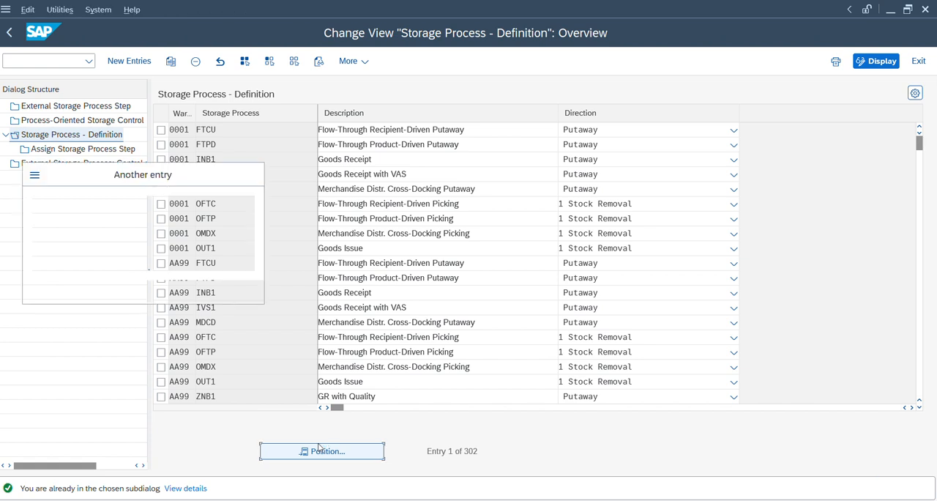
text(zd14)
key(Return)
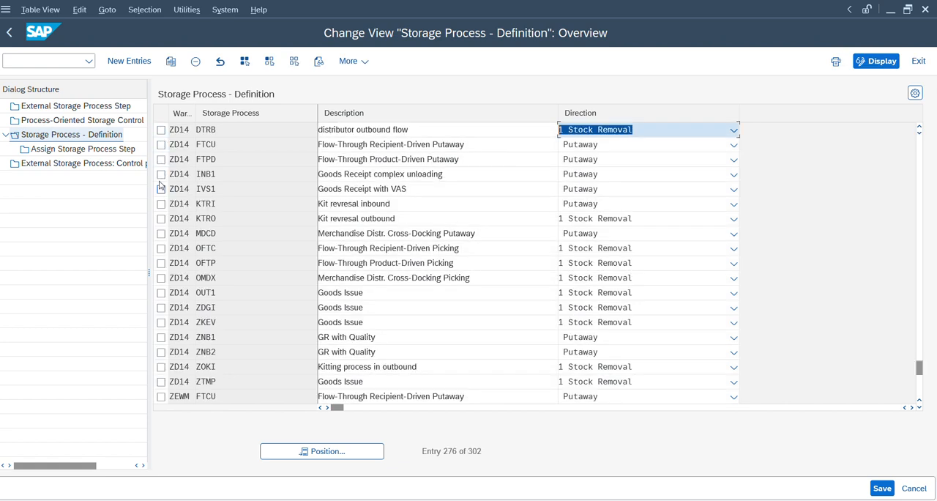
click(161, 174)
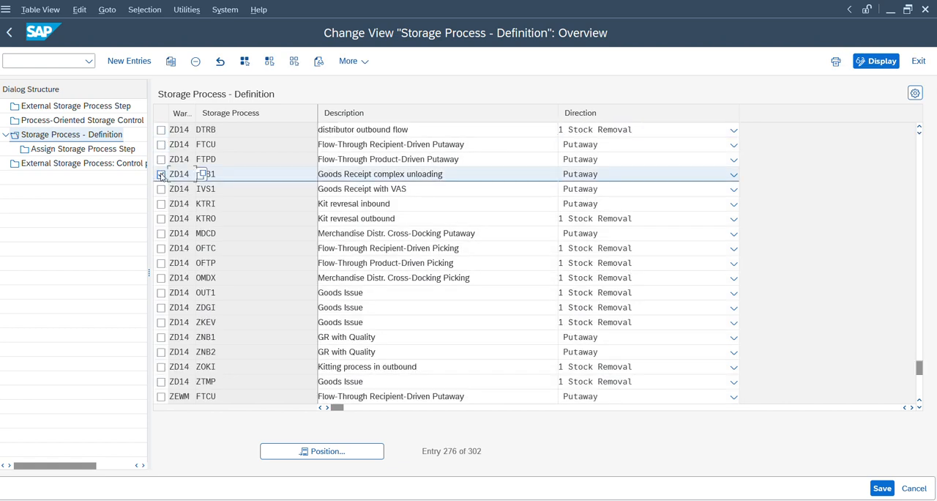
Step: Copy storage process INB1 of warehouse ZD14 as ZINB with all dependent entries, and save it to the proposed customizing request
click(171, 67)
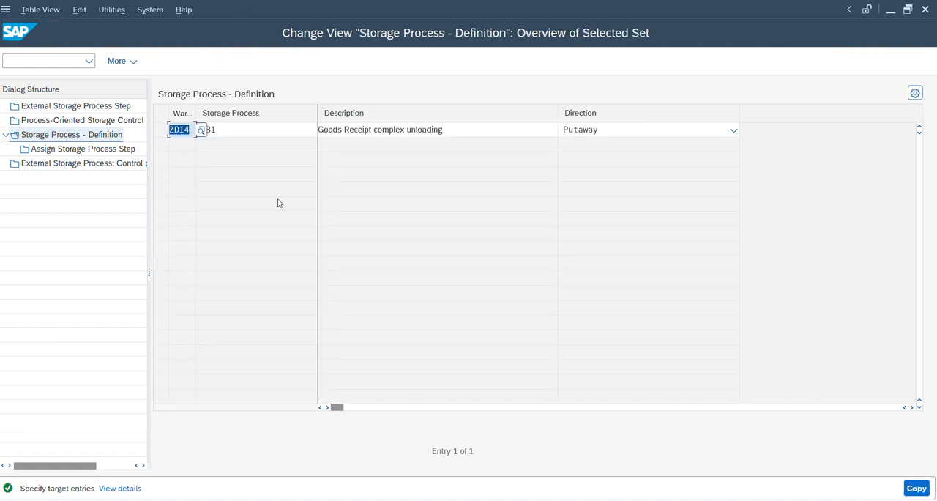
key(Tab)
text(ZIN)
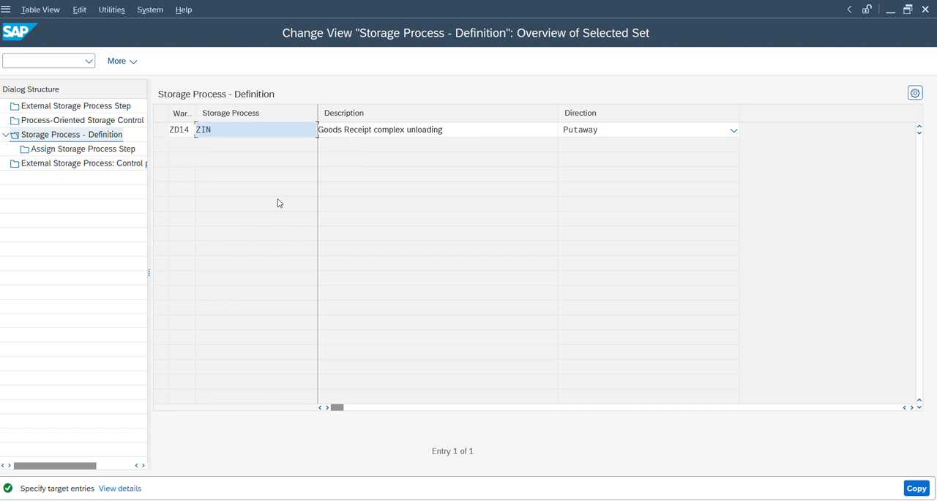
key(Return)
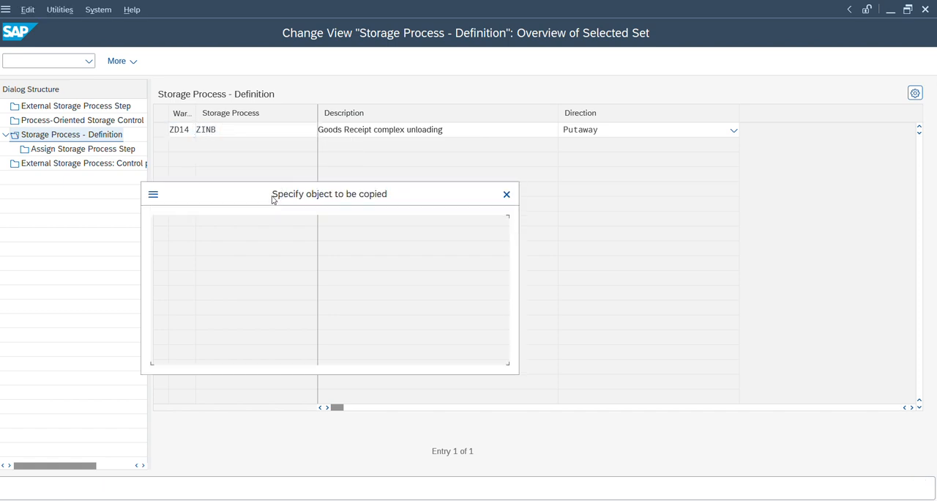
click(413, 257)
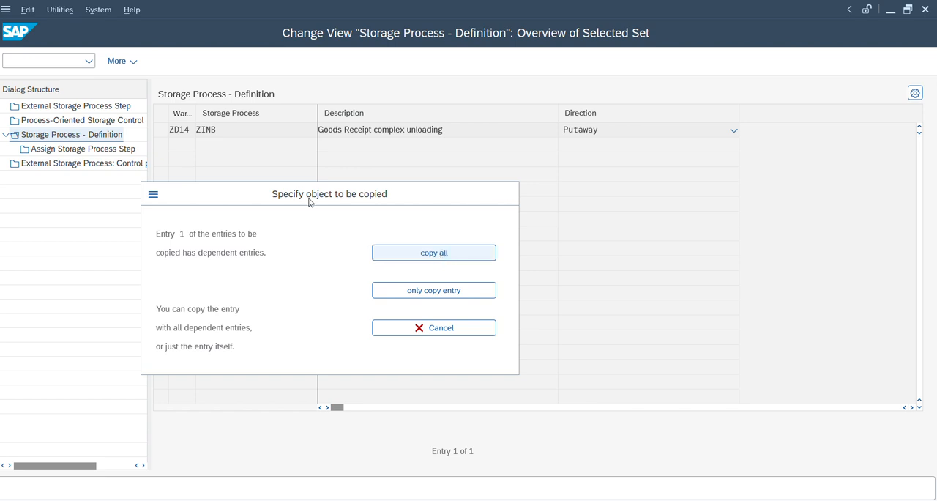
key(Return)
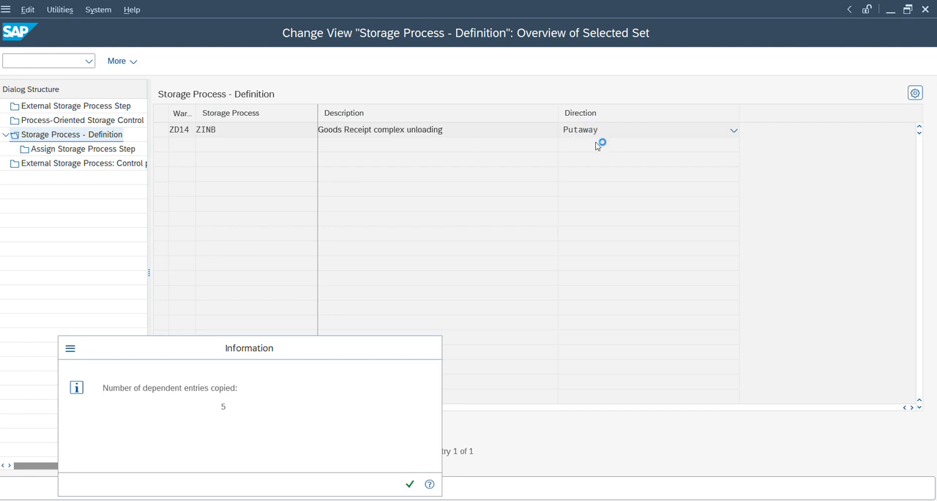
key(Return)
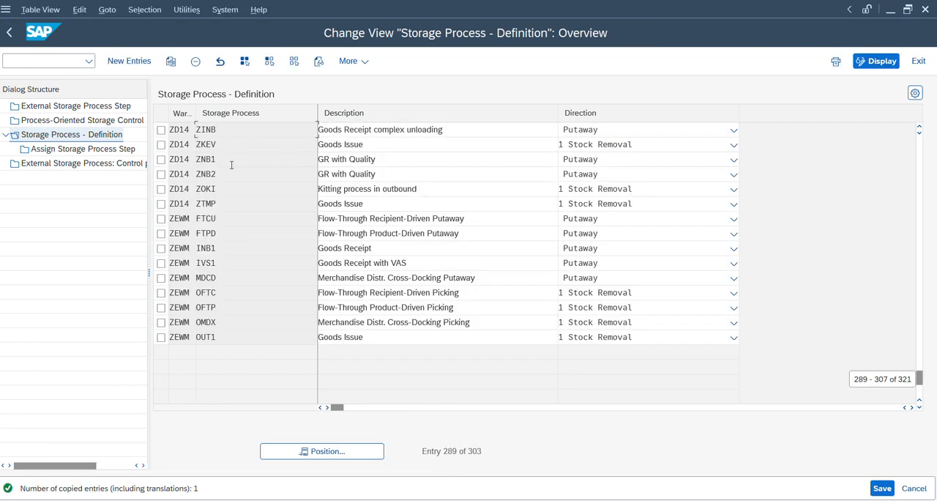
key(ctrl+s)
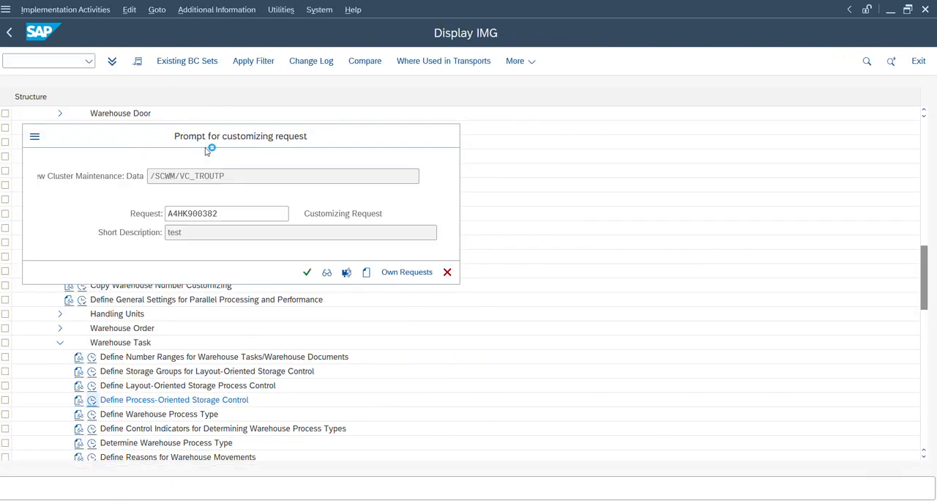
key(Return)
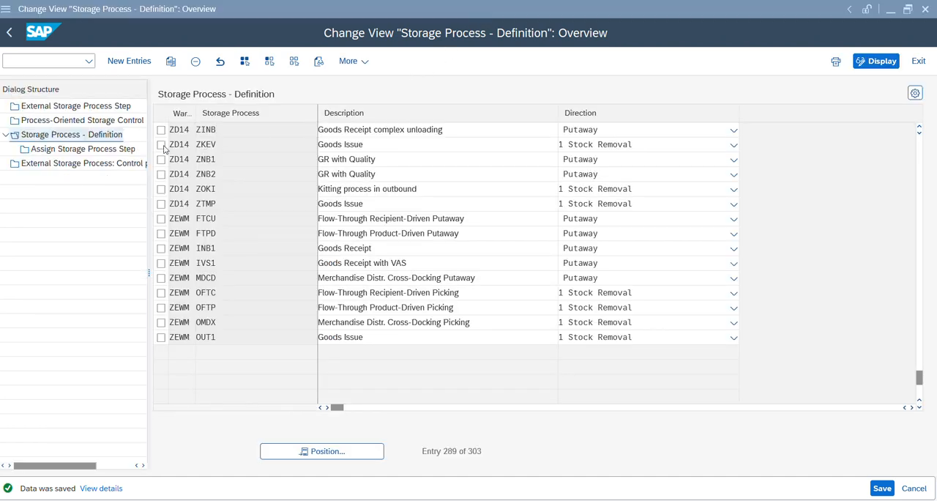
Step: Open the storage process step assignments of ZINB and delete the counting step CNT
click(161, 129)
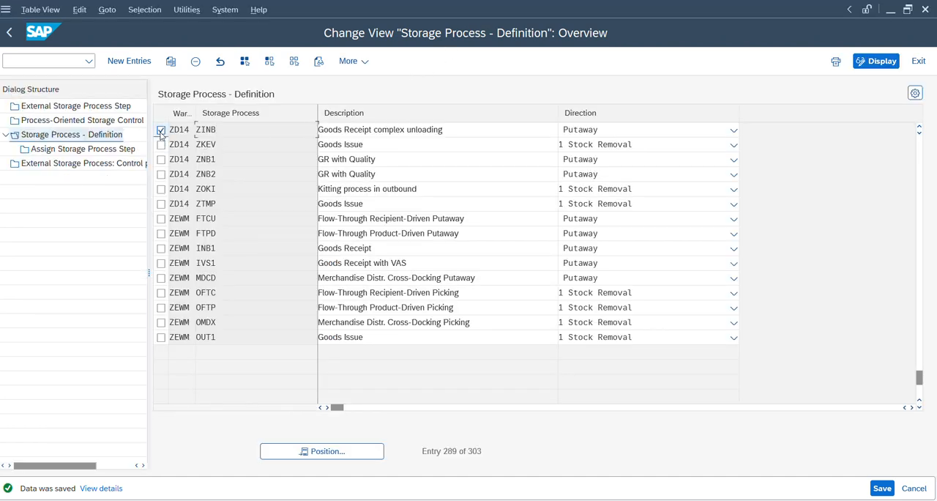
double_click(84, 150)
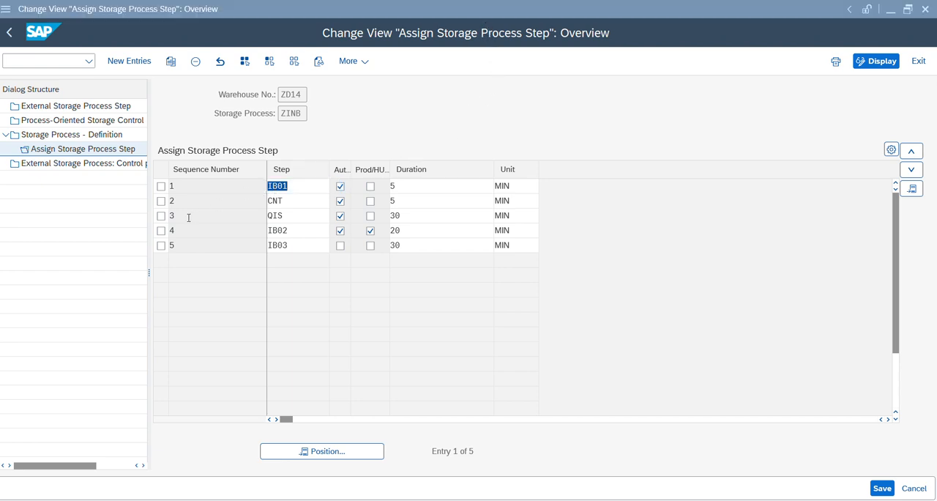
click(161, 200)
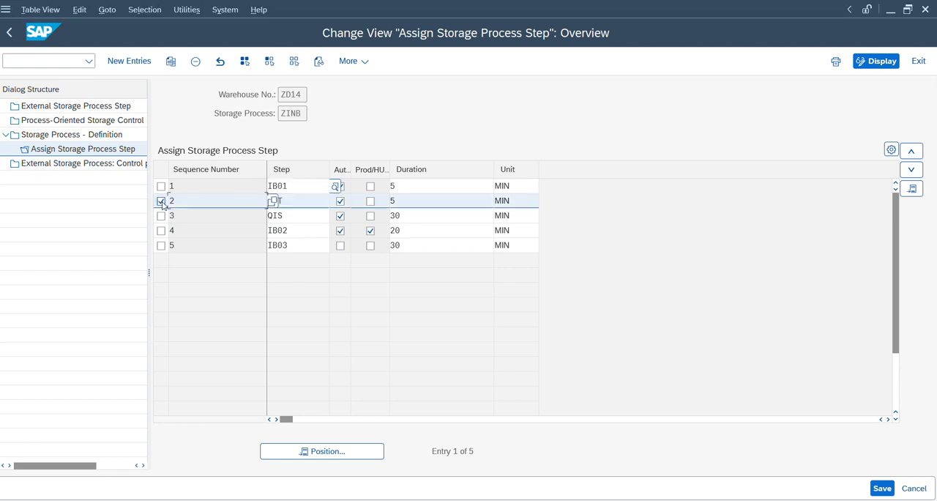
click(195, 62)
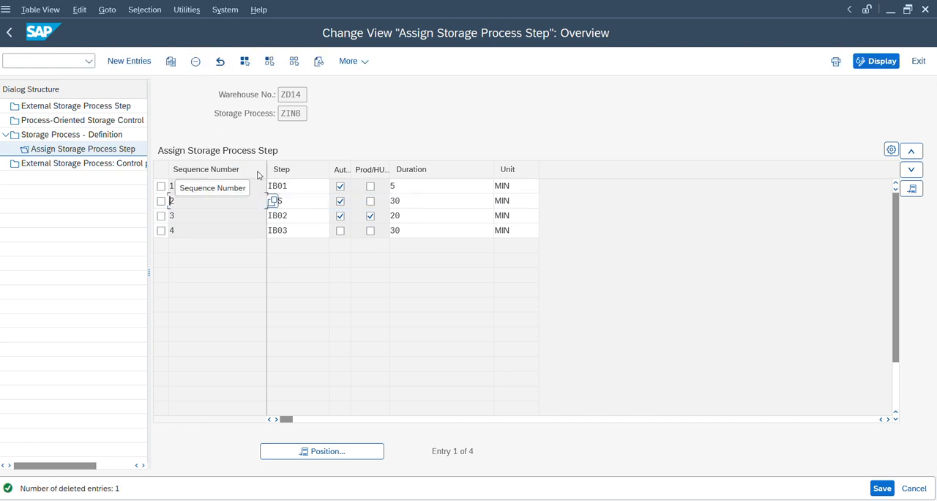
click(307, 191)
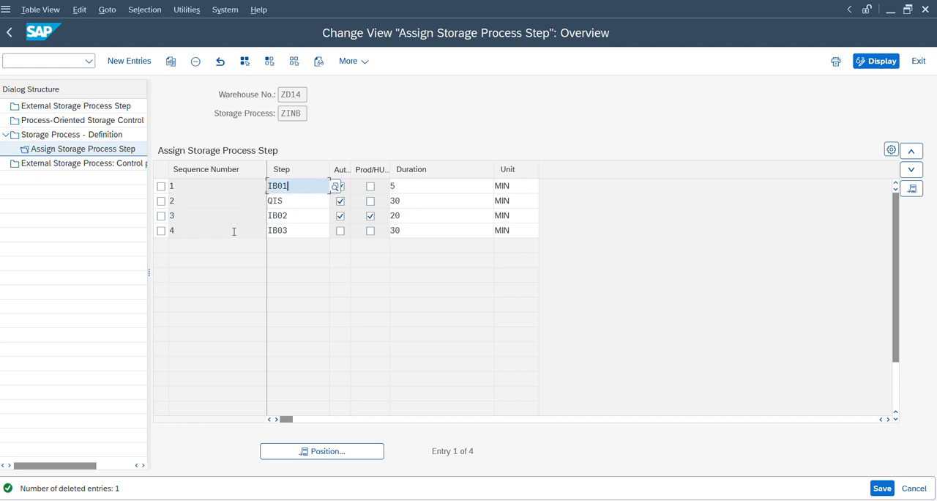
Step: Try to copy the IB03 assignment as sequence number 5 with VAS step VS01
click(161, 231)
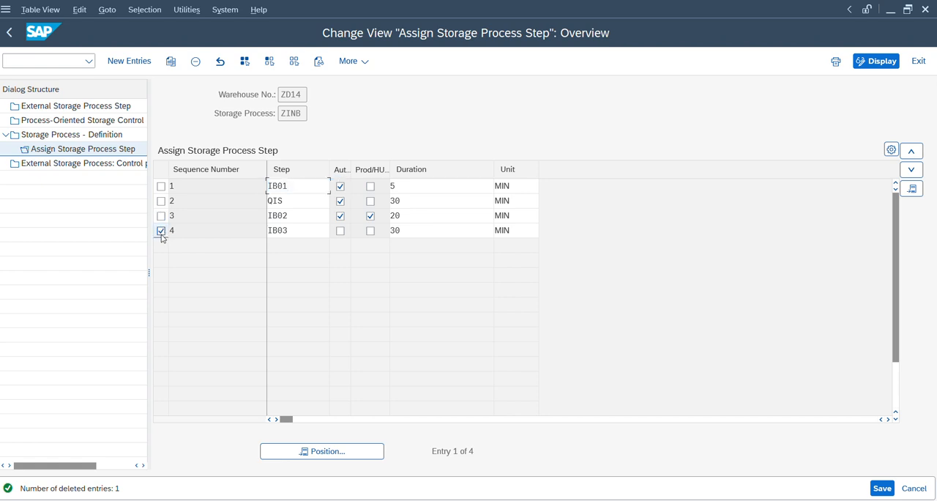
click(170, 61)
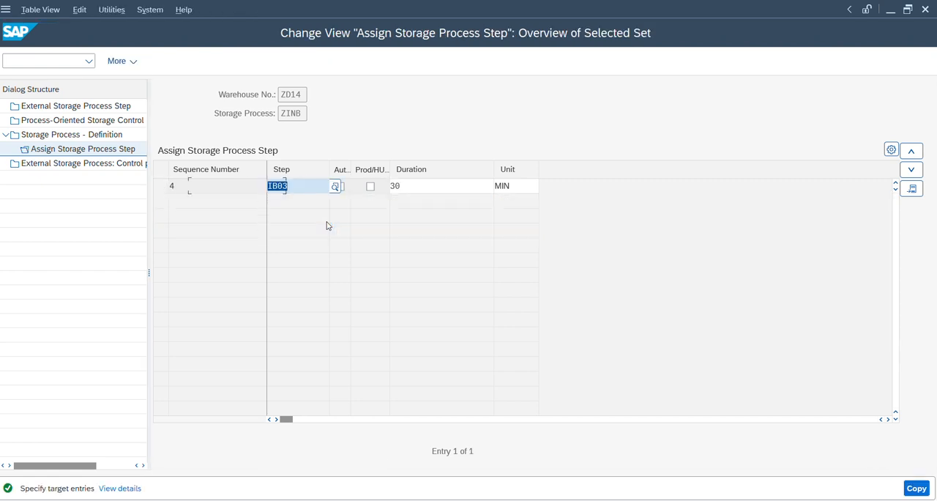
text(VAS)
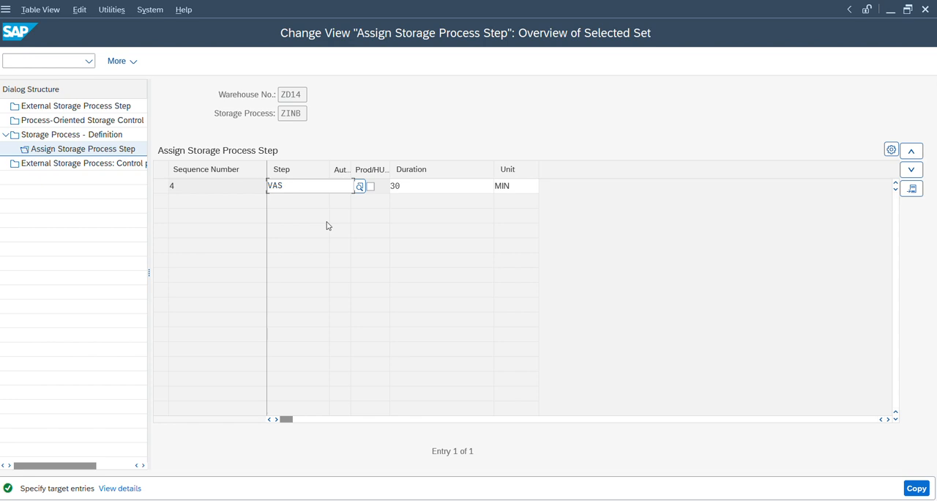
text(01)
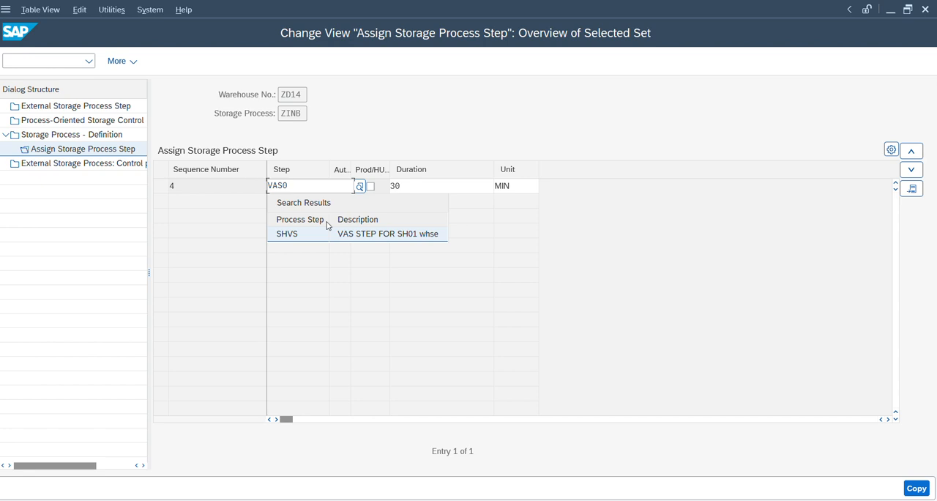
key(BackSpace)
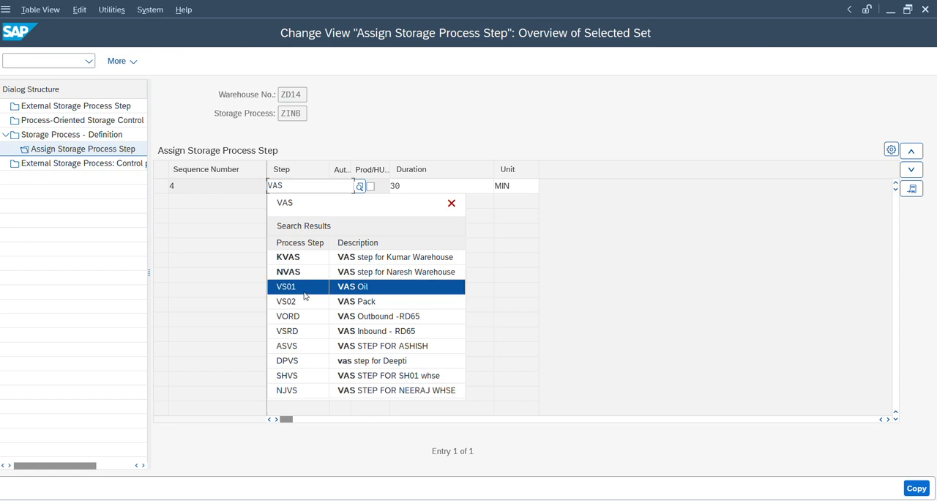
click(305, 293)
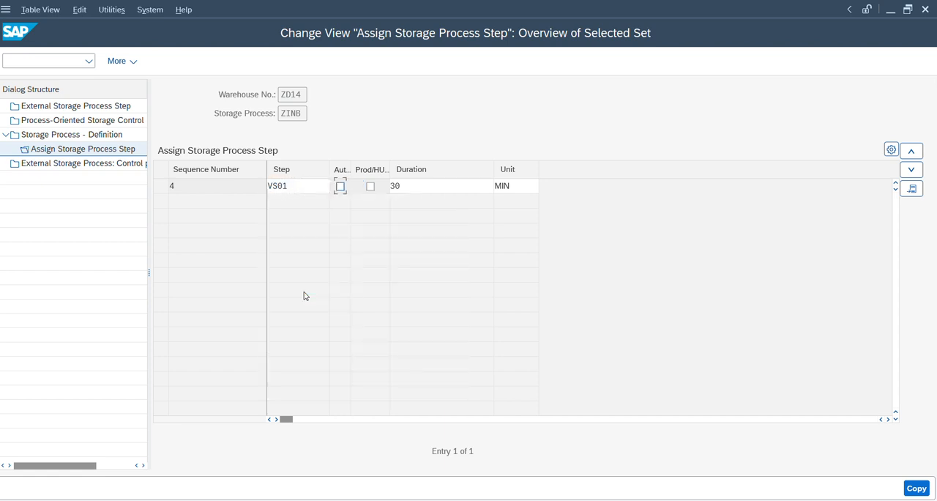
key(Tab)
key(Tab)
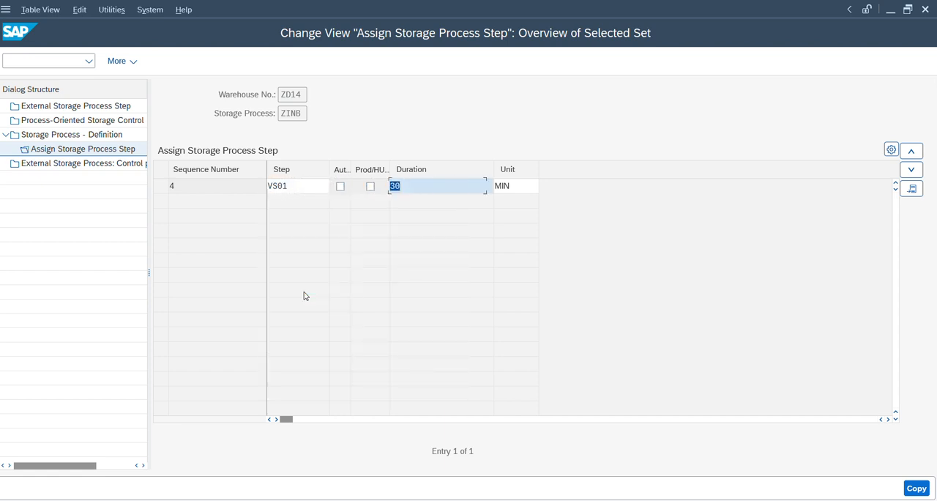
key(shift+Tab)
key(shift+Tab)
key(Return)
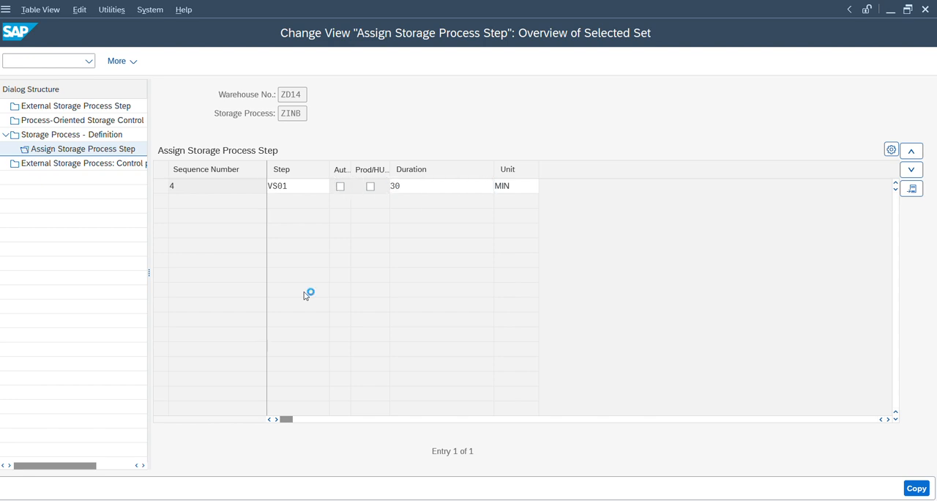
text(5)
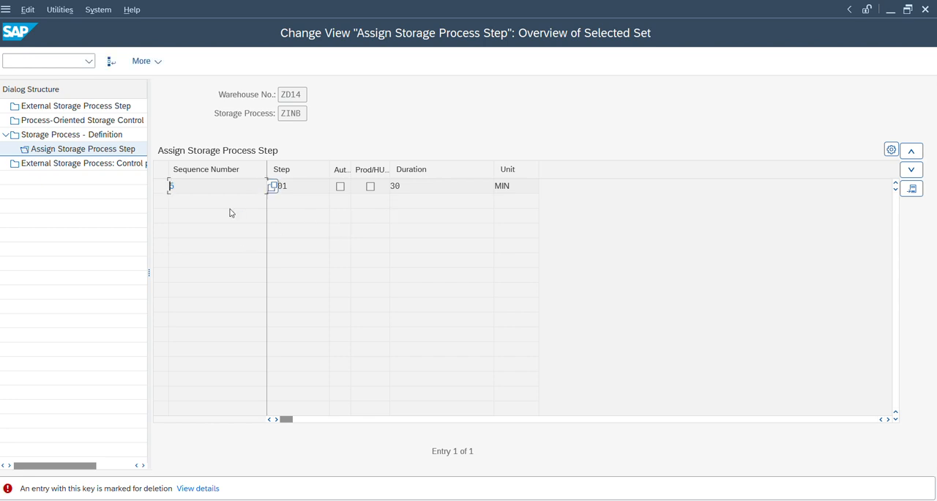
key(Escape)
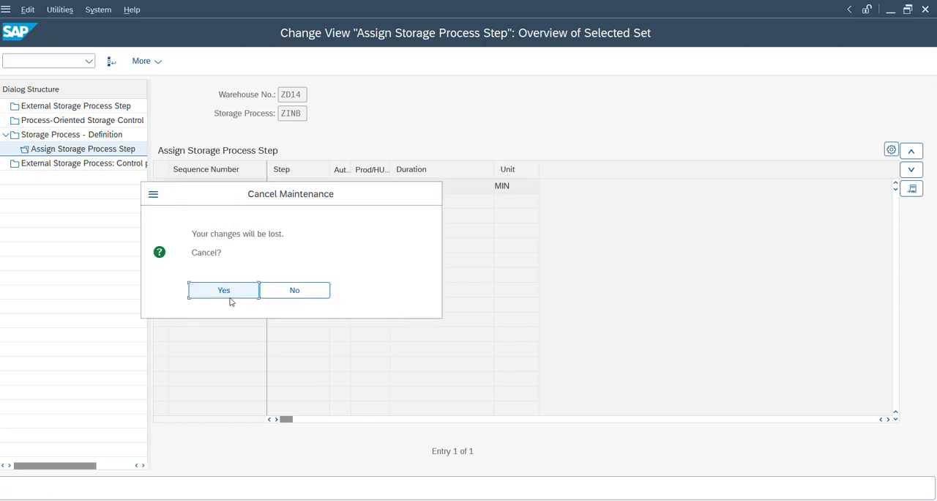
click(232, 299)
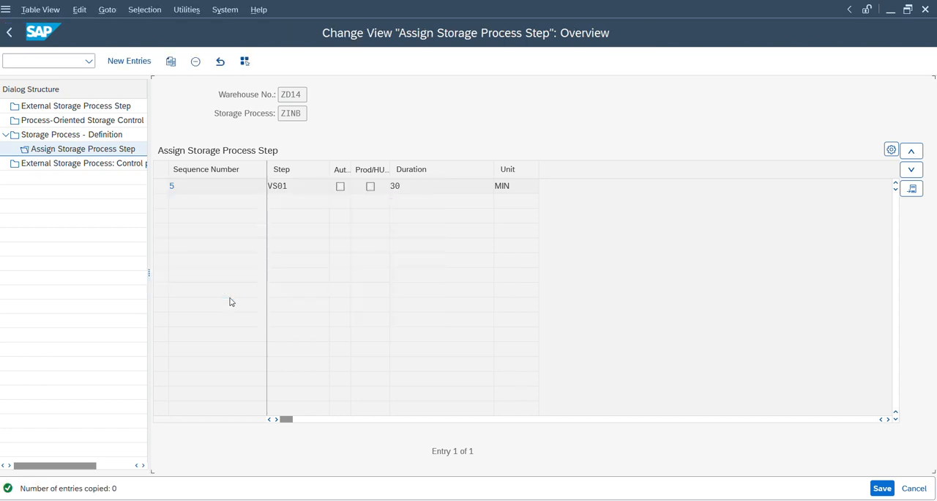
click(230, 301)
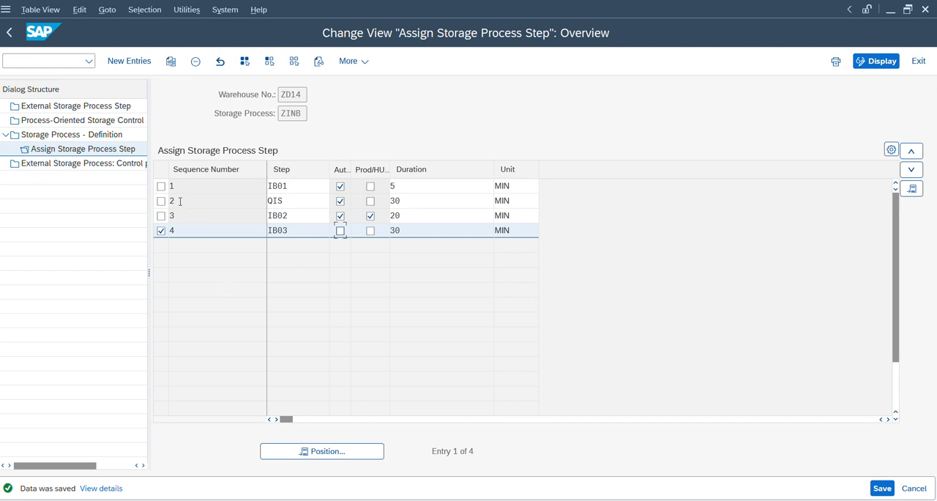
click(158, 231)
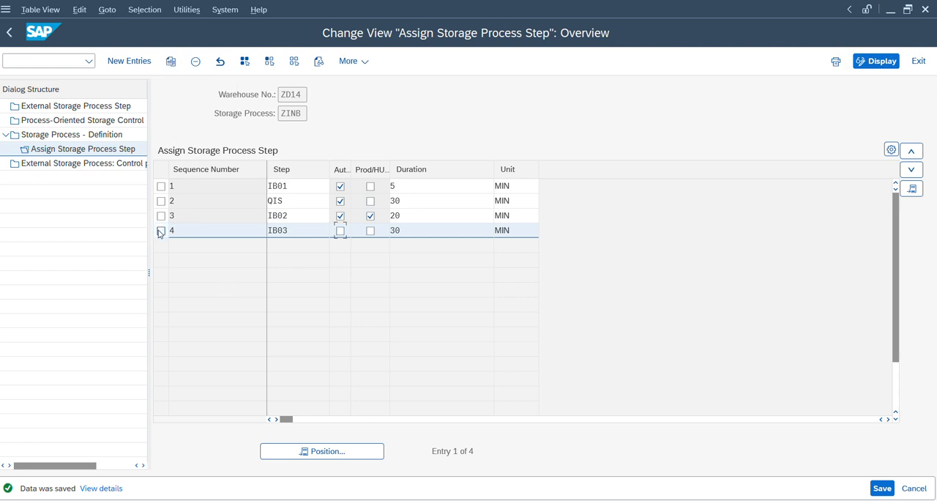
Step: Create a new step assignment for ZINB with VAS Oil step VS01 and the automatic indicator enabled
click(140, 62)
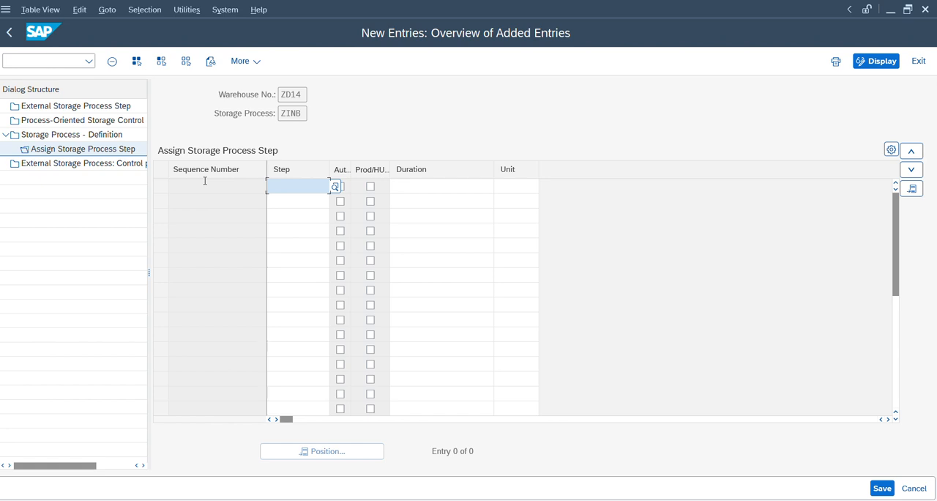
text(VAS)
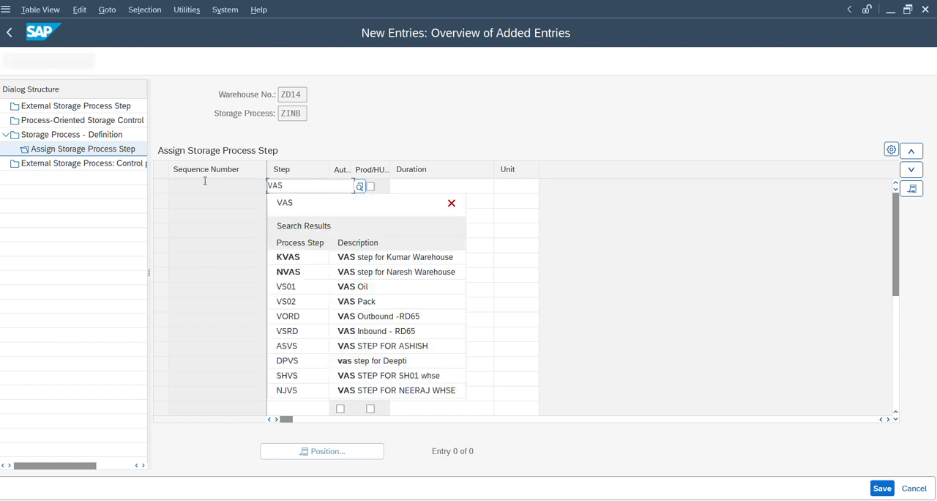
key(Down)
key(Down)
key(Down)
key(Down)
key(Return)
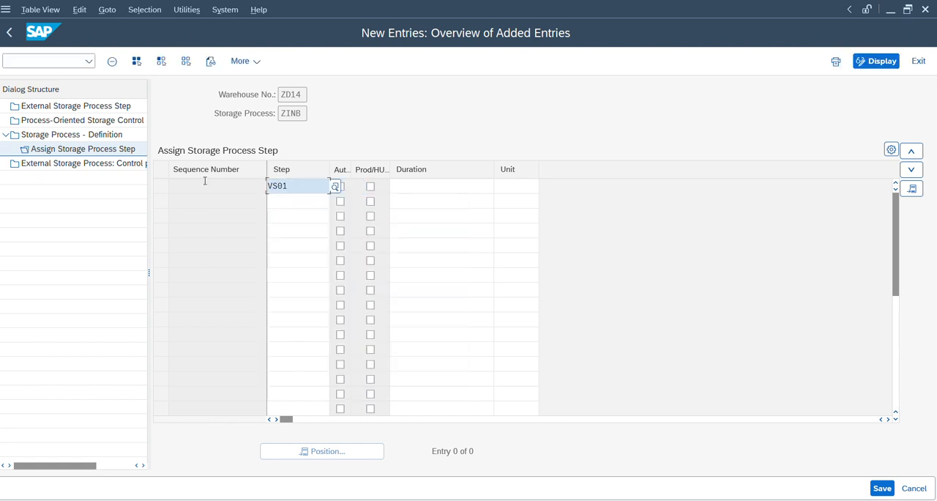
key(space)
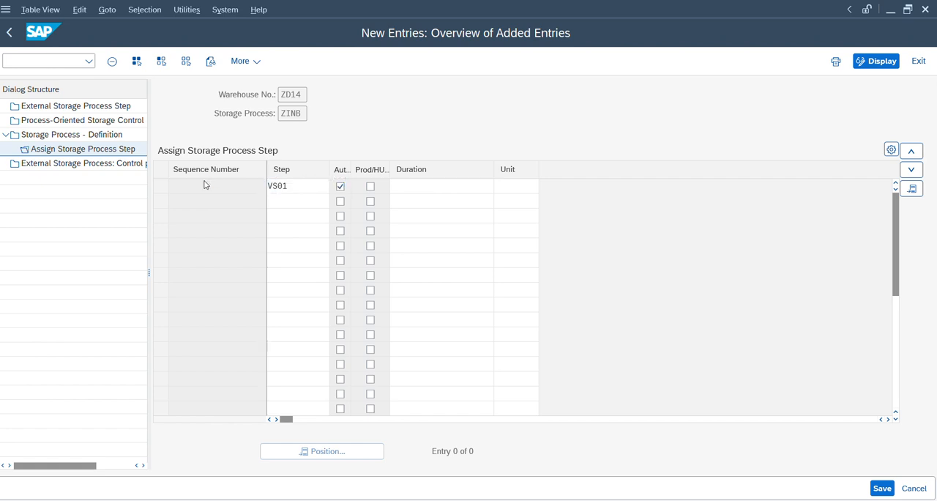
key(Return)
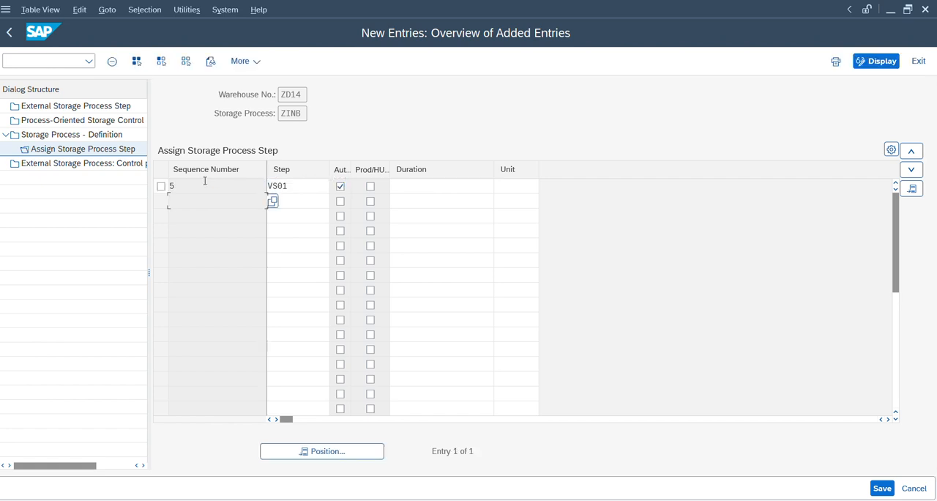
Step: Move step VS01 up to sequence number 3, save, and return to the step assignment overview
click(161, 187)
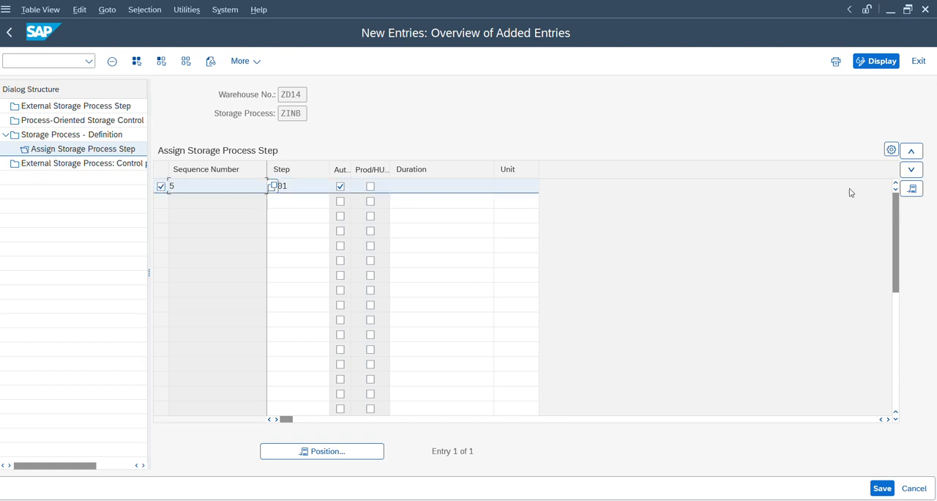
click(917, 153)
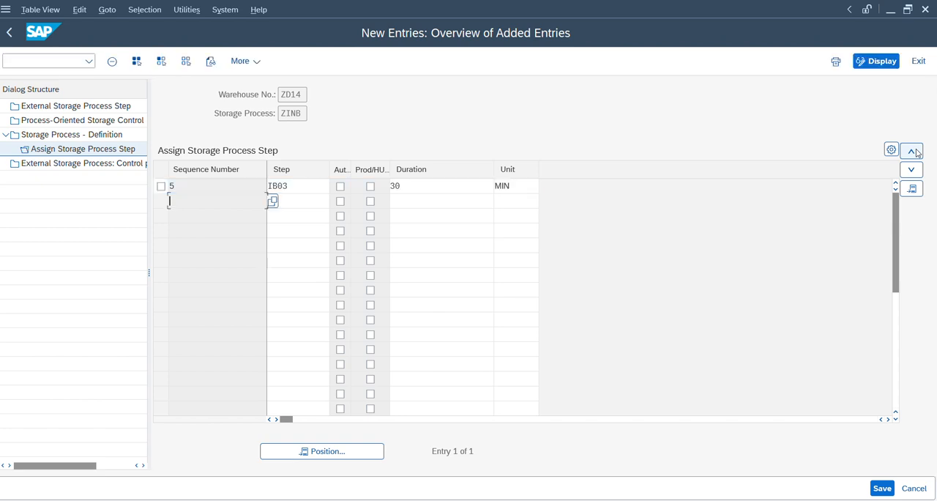
click(917, 153)
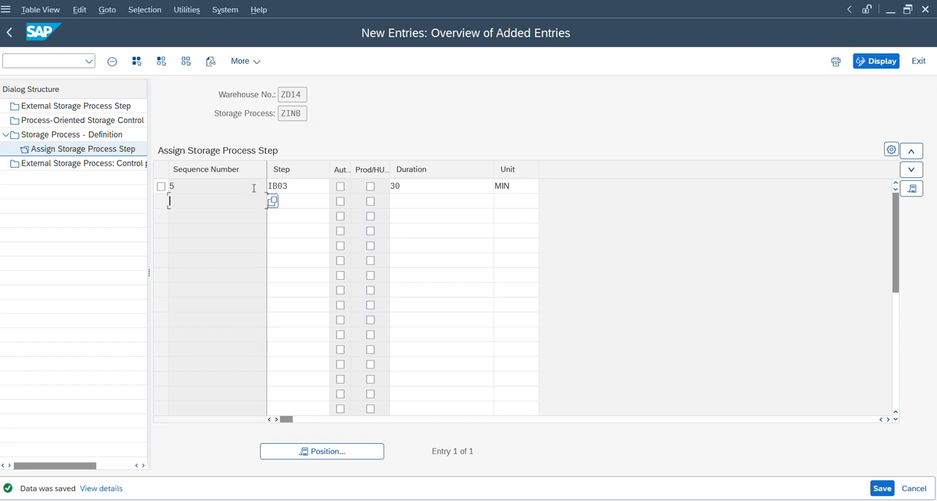
key(F3)
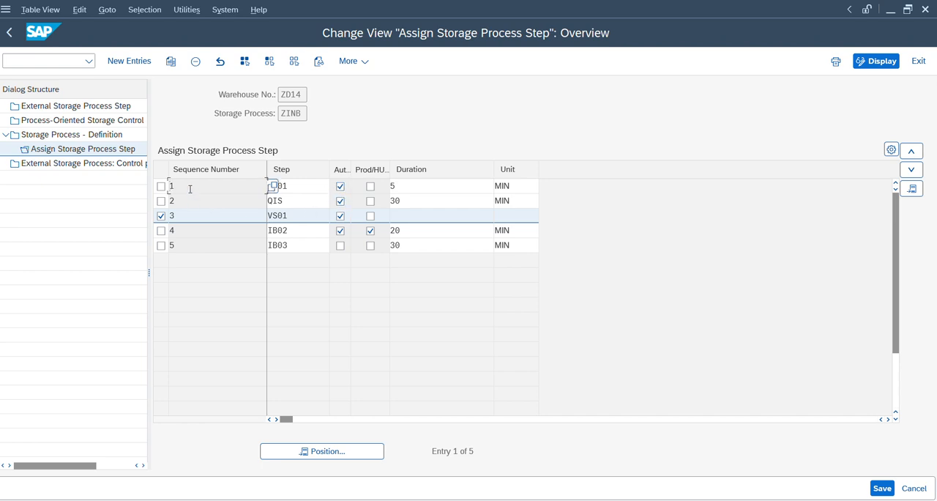
Step: Set the duration of storage process step VS01 to 20 MIN
click(307, 182)
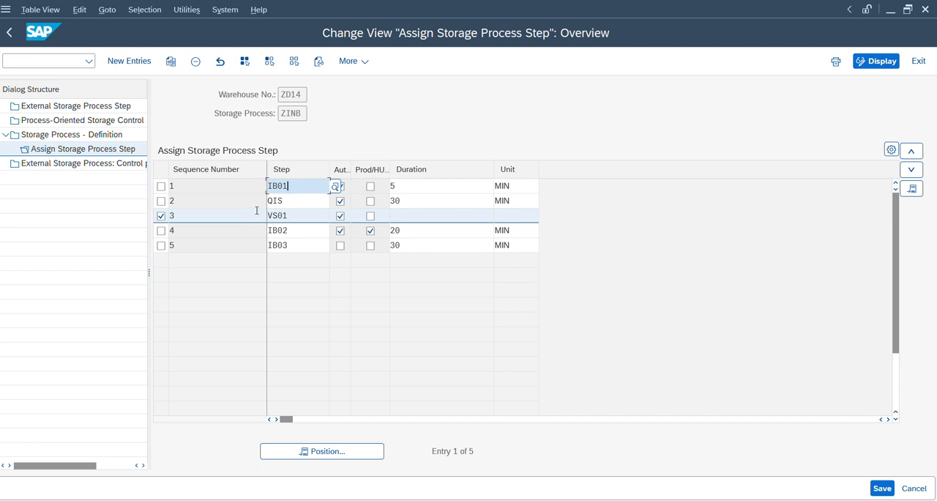
click(232, 201)
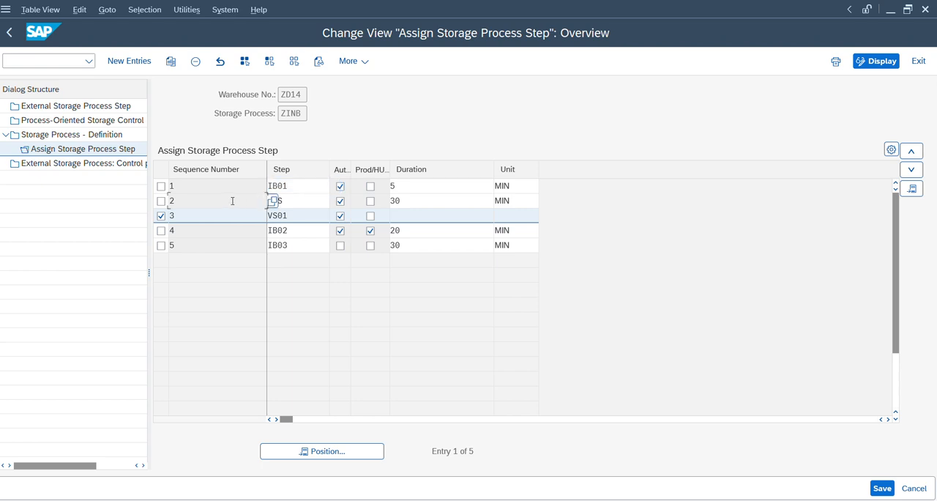
click(426, 218)
text(20)
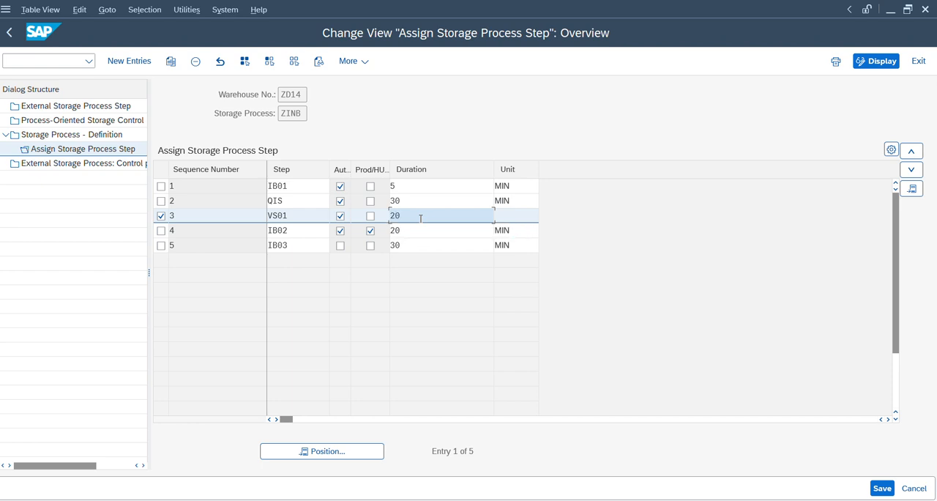
click(530, 215)
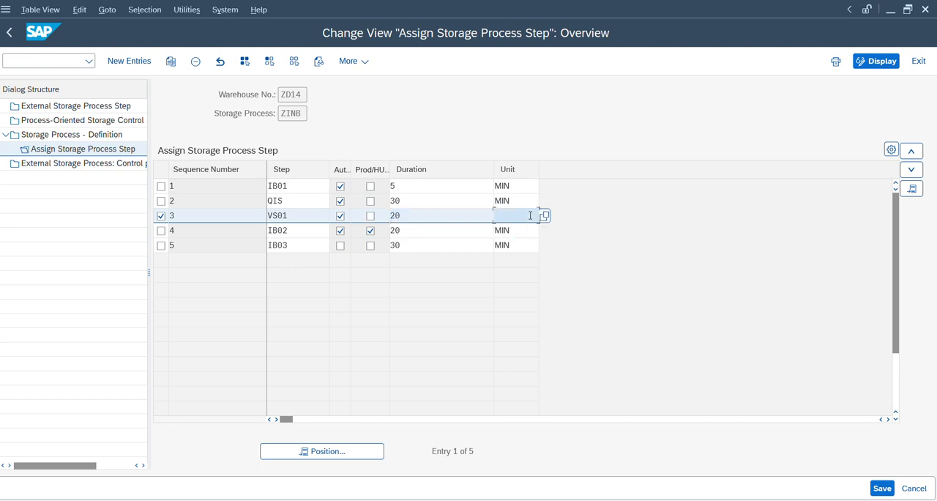
text(min)
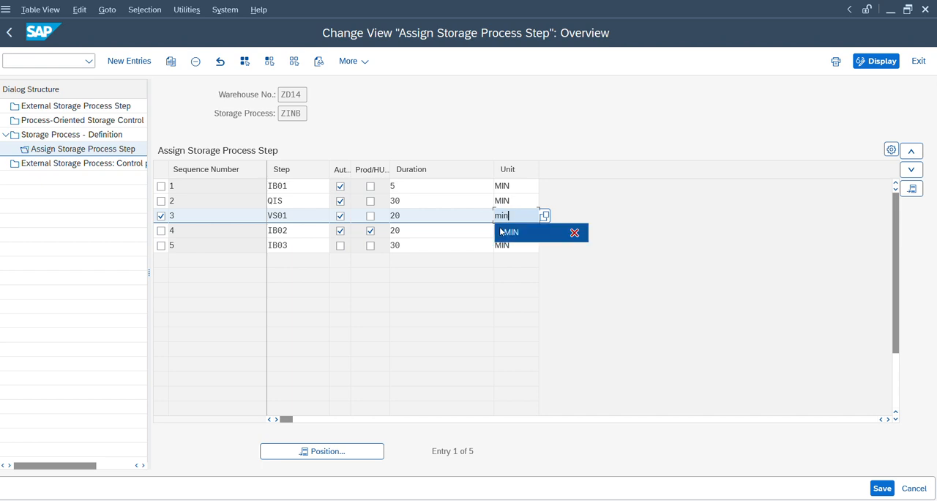
click(505, 232)
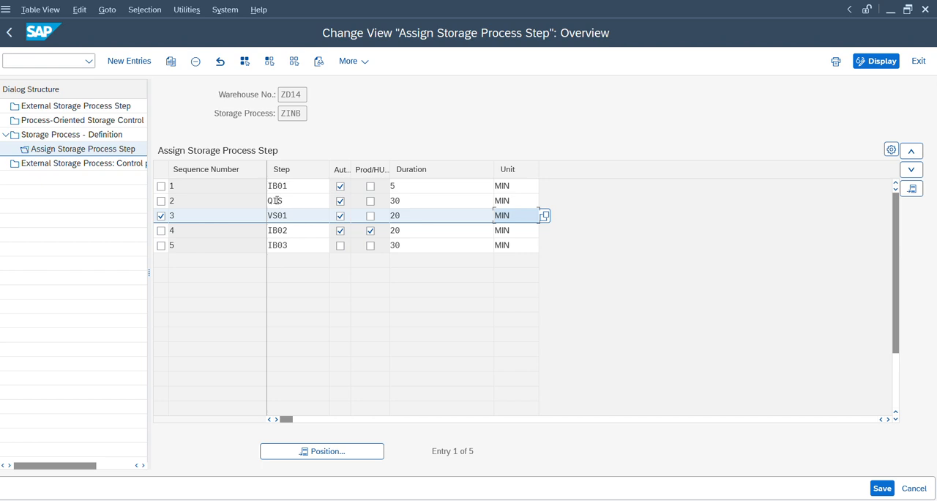
drag(293, 186, 262, 186)
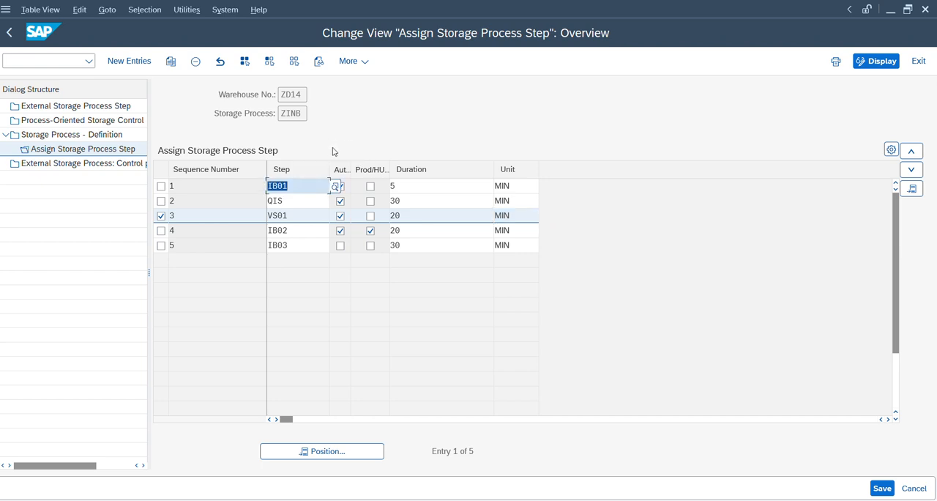
click(285, 186)
click(234, 190)
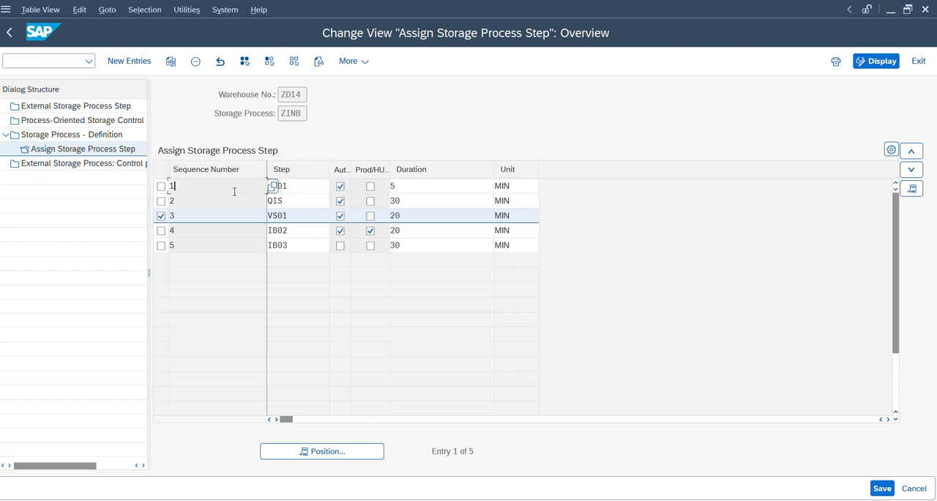
click(235, 212)
click(291, 247)
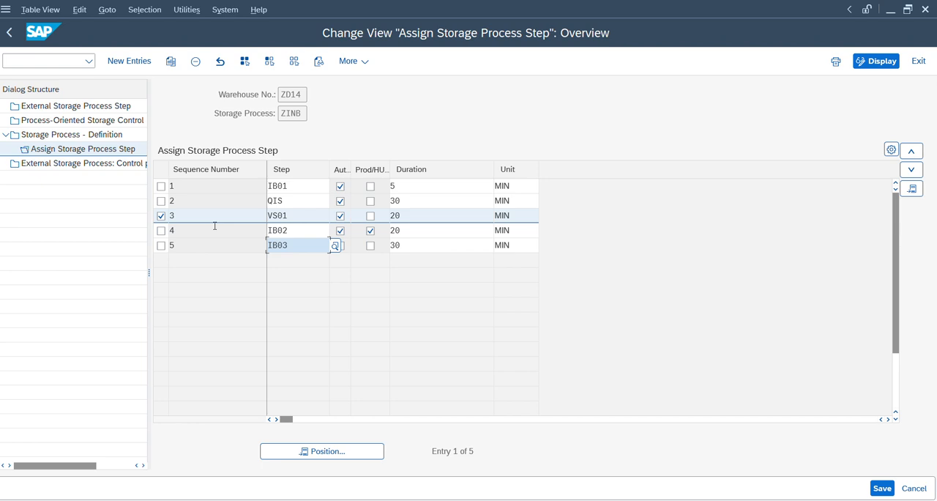
Step: Try to move the Prod/HU indicator from step IB02 to step IB03 and save
click(371, 231)
click(372, 246)
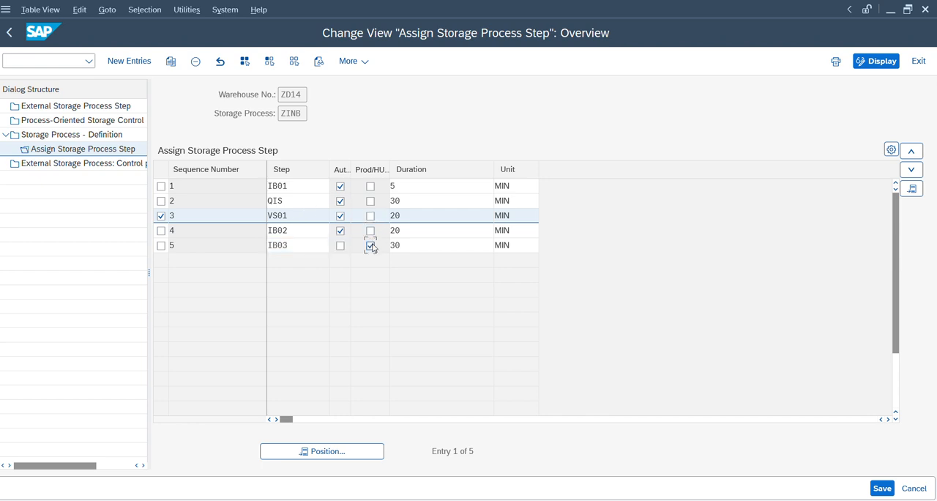
key(Return)
key(ctrl+s)
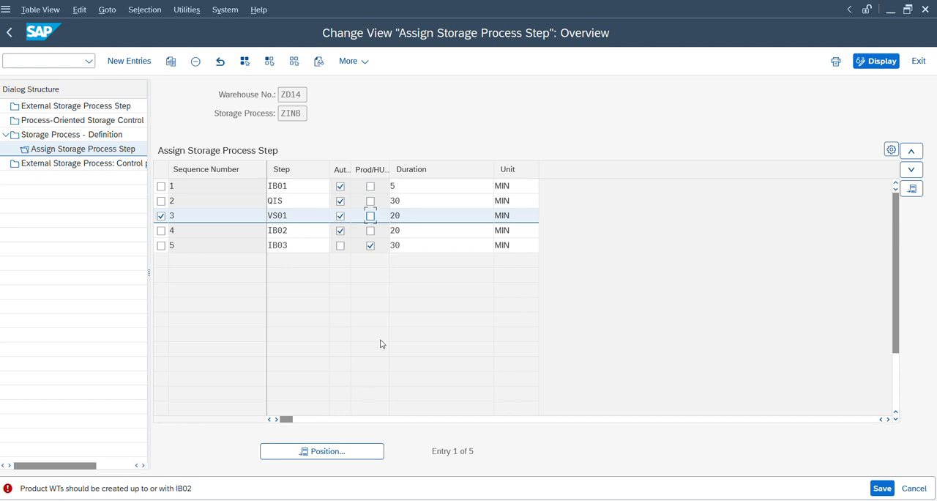
Step: Clear the Prod/HU indicator on step IB03, enable it for step IB01 instead, and save
click(371, 246)
click(371, 231)
click(371, 232)
click(371, 187)
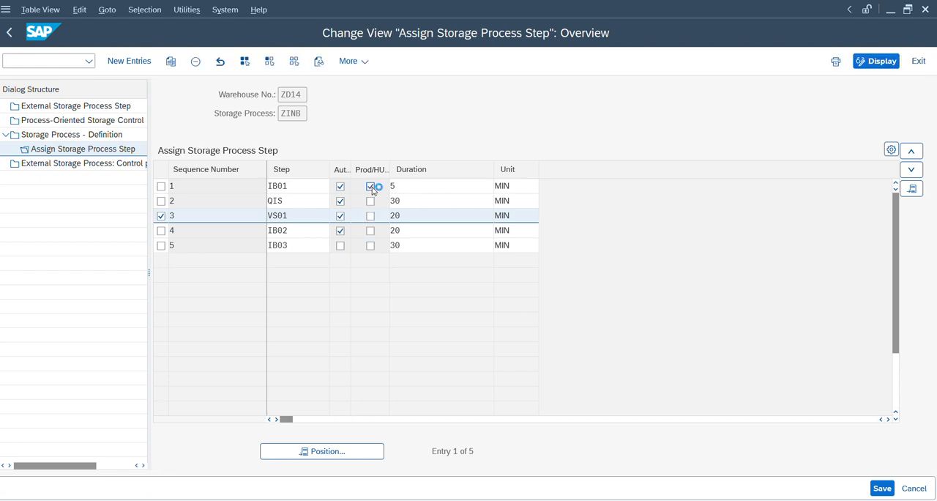
key(ctrl+s)
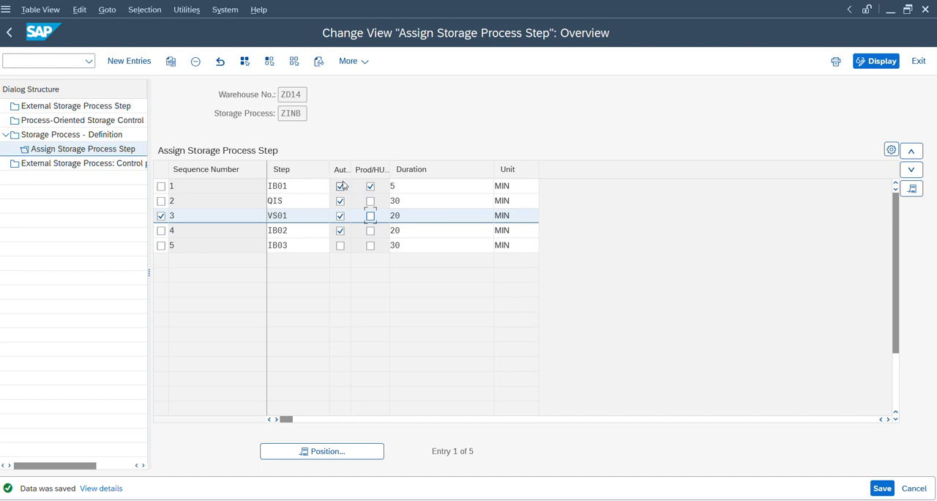
Step: Clear the Prod/HU indicator on step IB01, set it back on step IB02, and save
click(370, 187)
click(370, 216)
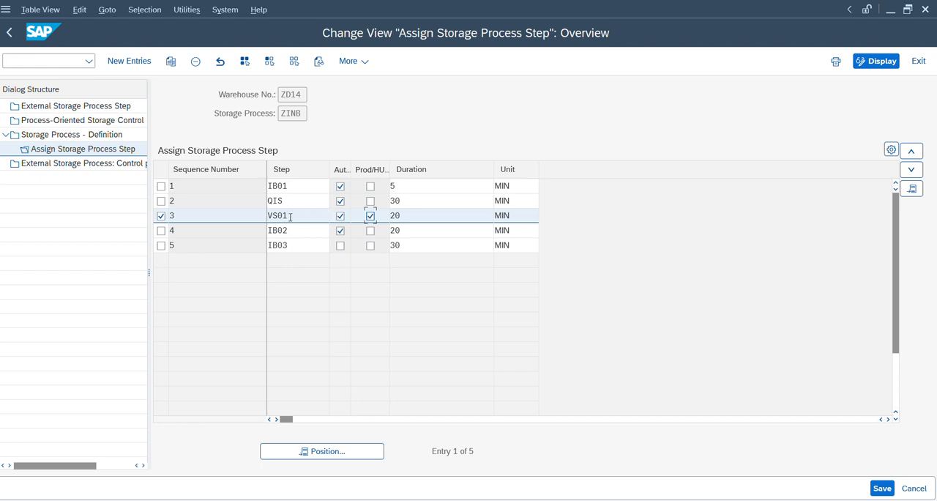
click(370, 216)
click(234, 225)
key(ctrl+s)
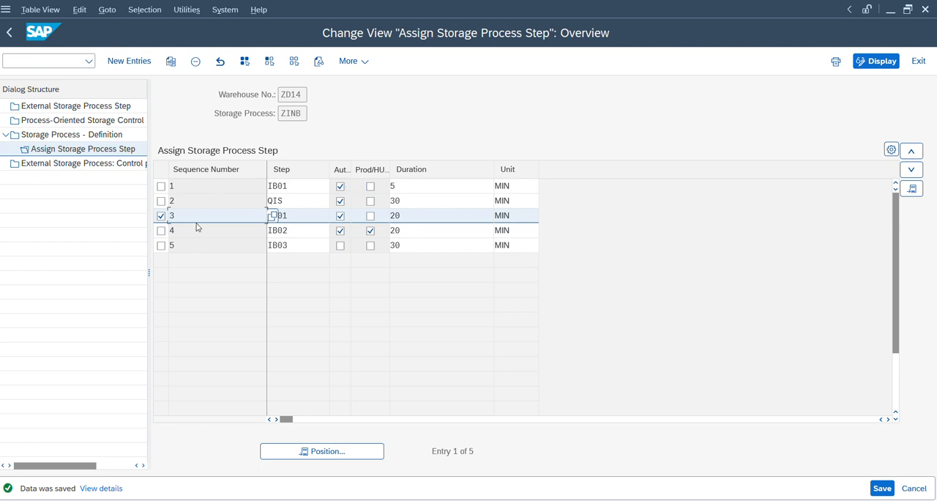
click(208, 207)
click(210, 232)
click(297, 215)
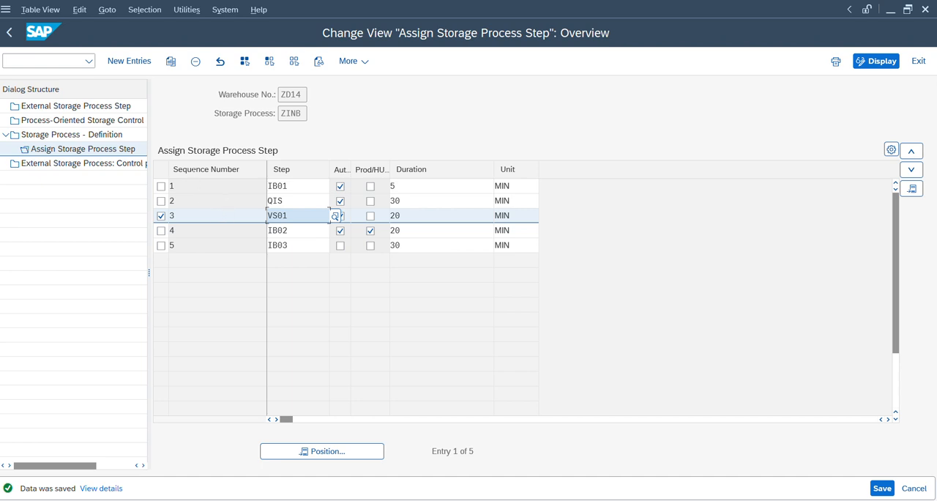
Step: Open the process-oriented storage control and position the list at warehouse ZD14
click(63, 123)
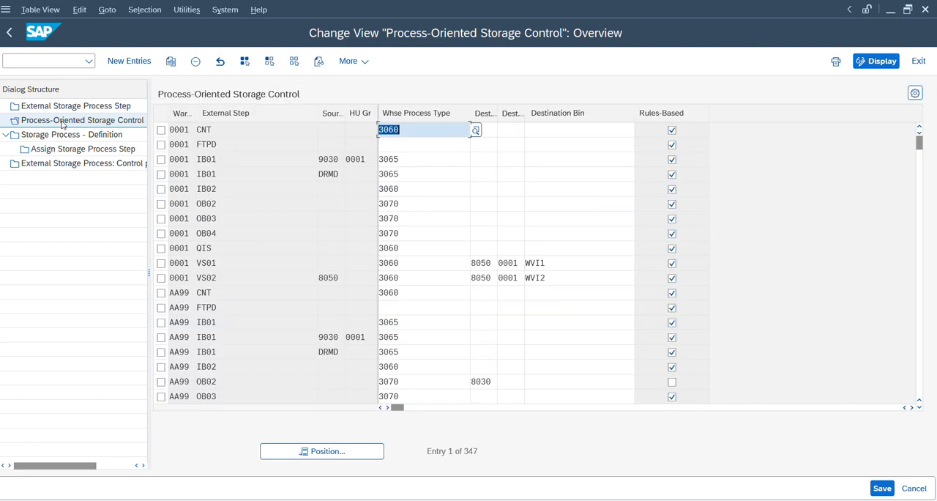
click(296, 448)
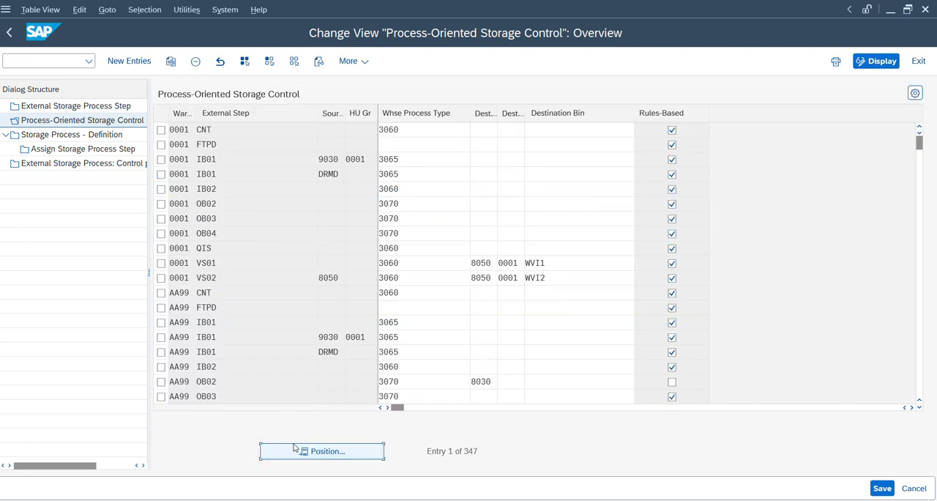
text(z)
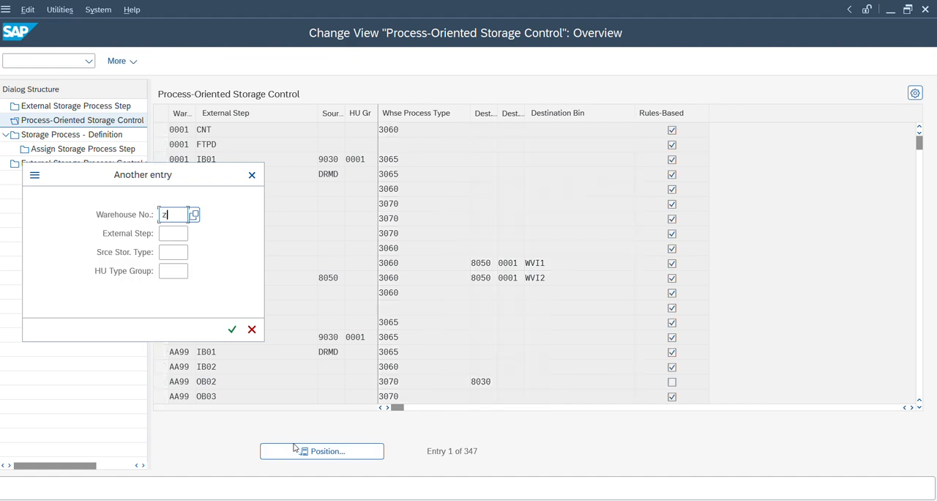
text(d14)
key(Return)
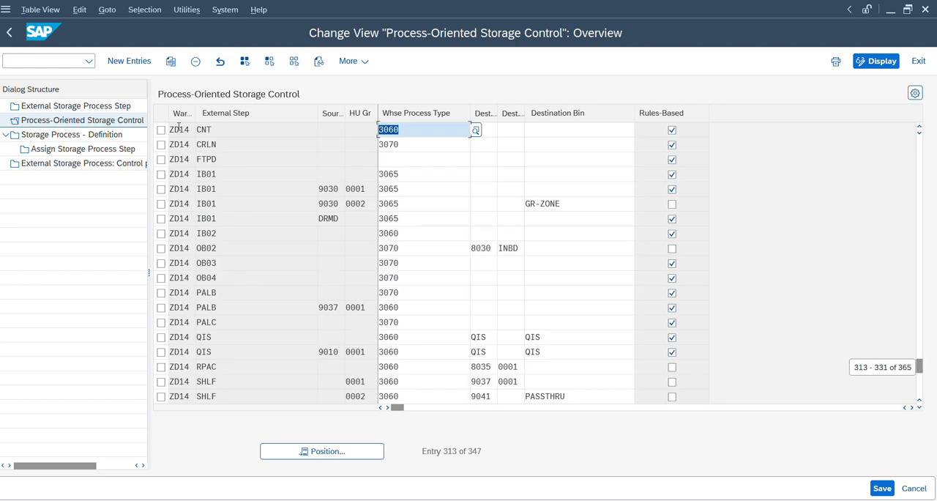
Step: Start a new process-oriented storage control entry for warehouse ZD14 with external step IB01
click(129, 62)
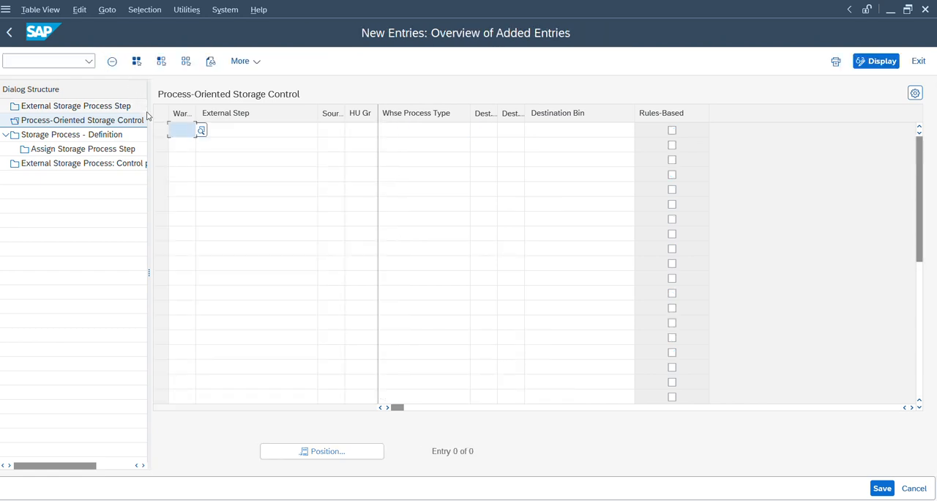
text(ZD14)
key(Return)
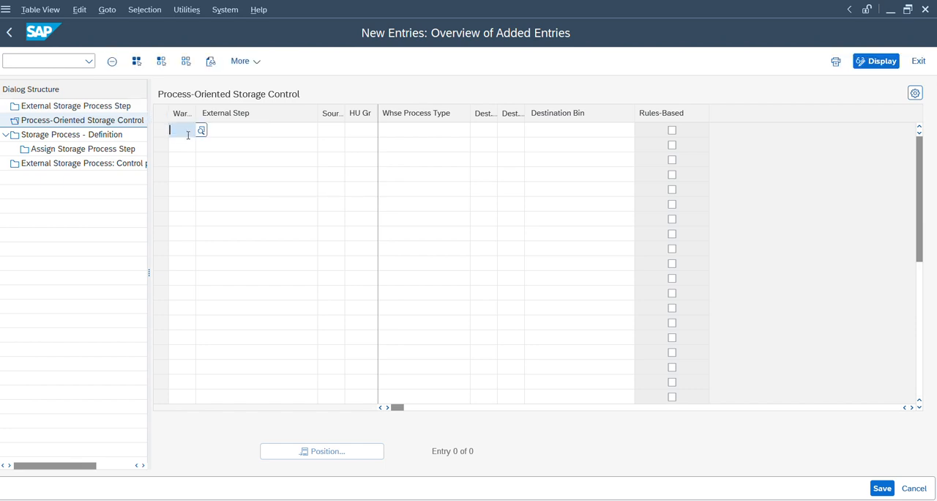
text(IB01)
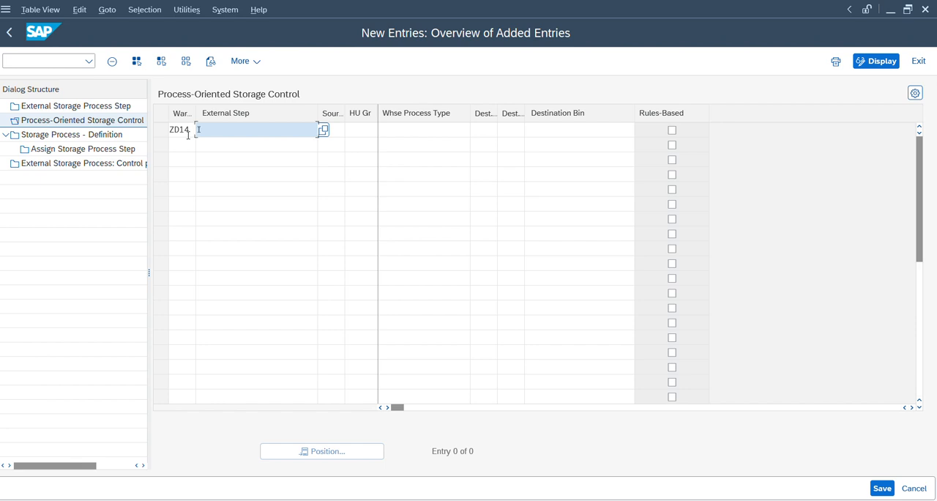
key(Tab)
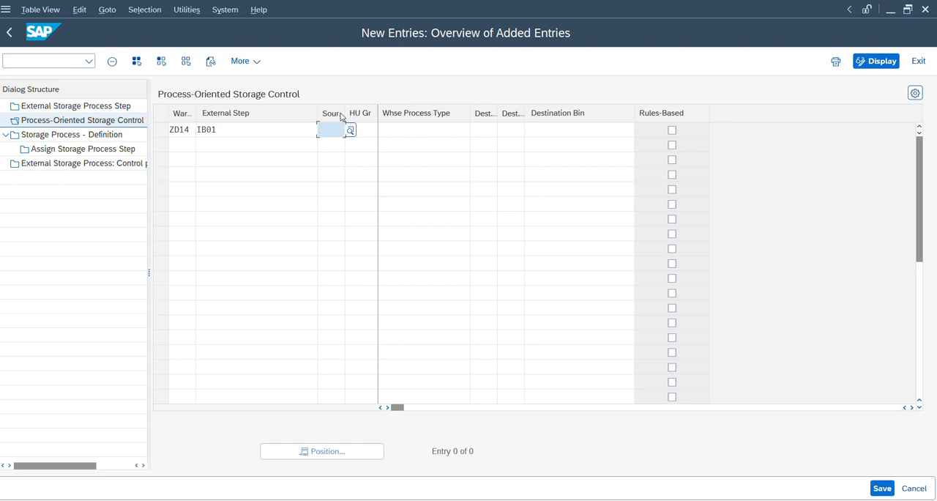
Step: Set the source storage type to 9030 and the HU type group to 0001 for the new IB01 entry
click(490, 129)
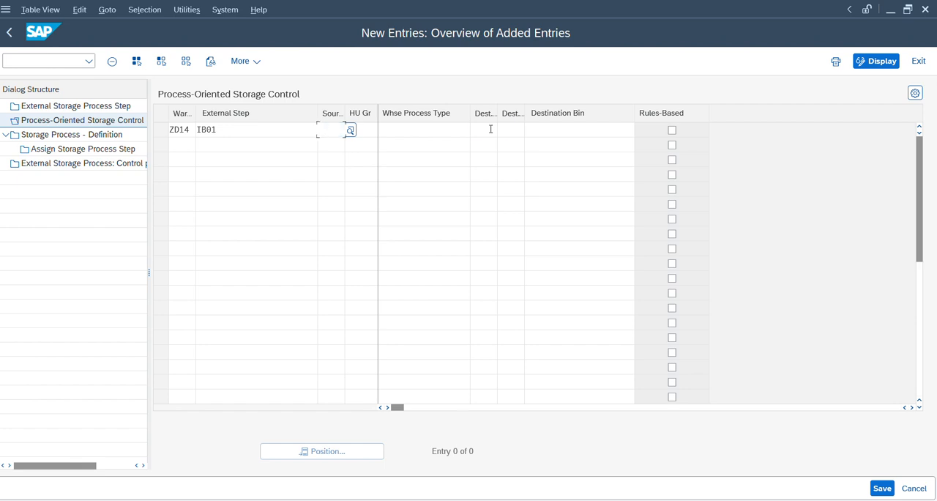
click(325, 131)
text(9010)
key(Return)
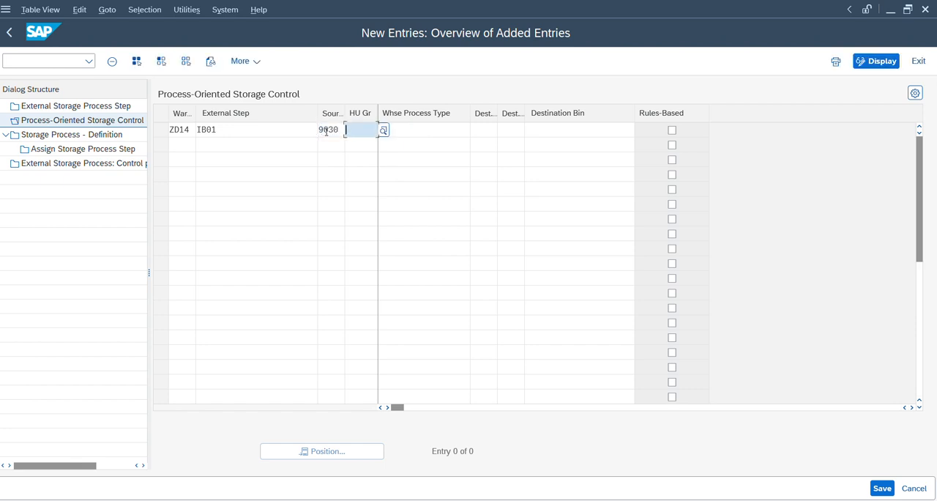
text(0001)
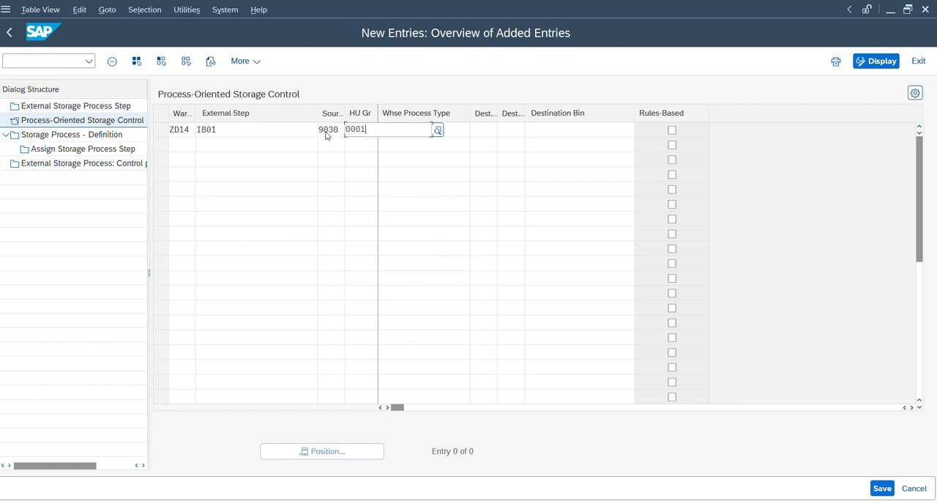
key(Tab)
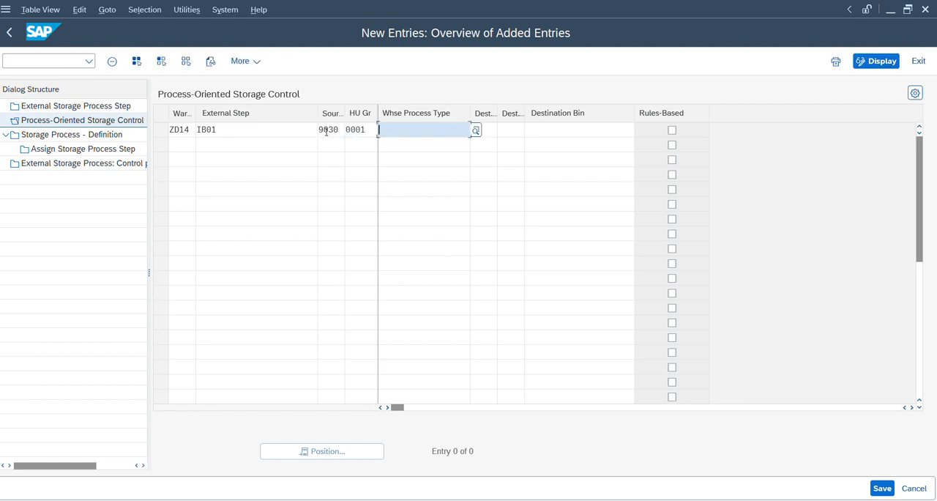
Step: Set the warehouse process type to 3070 and the destination storage type to 9010 for the new IB01 entry
text(3070)
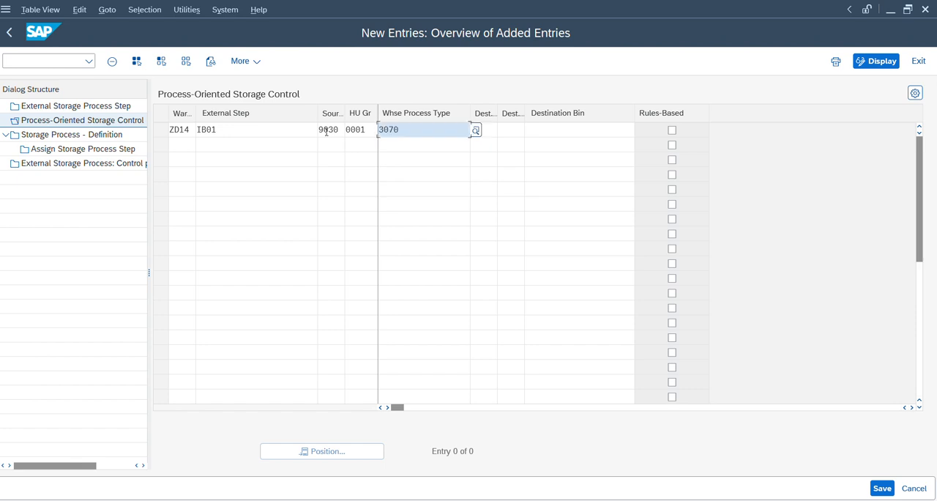
key(Tab)
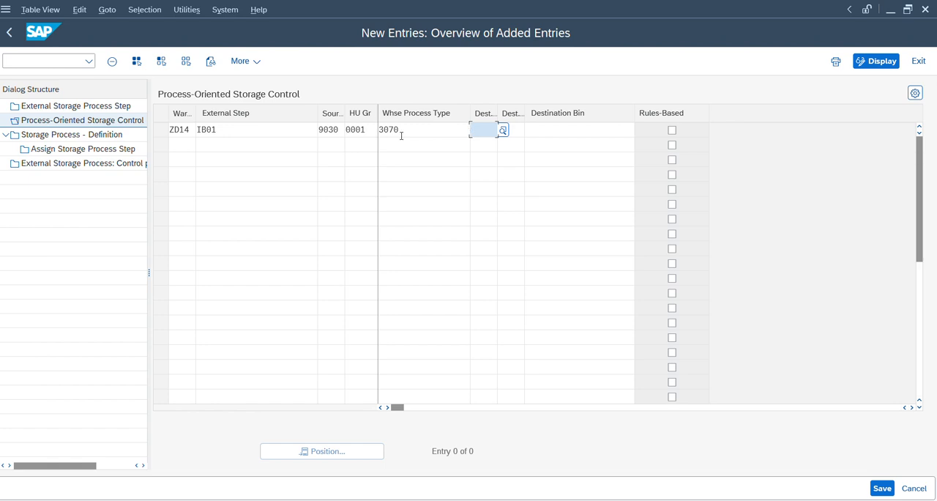
text(9010)
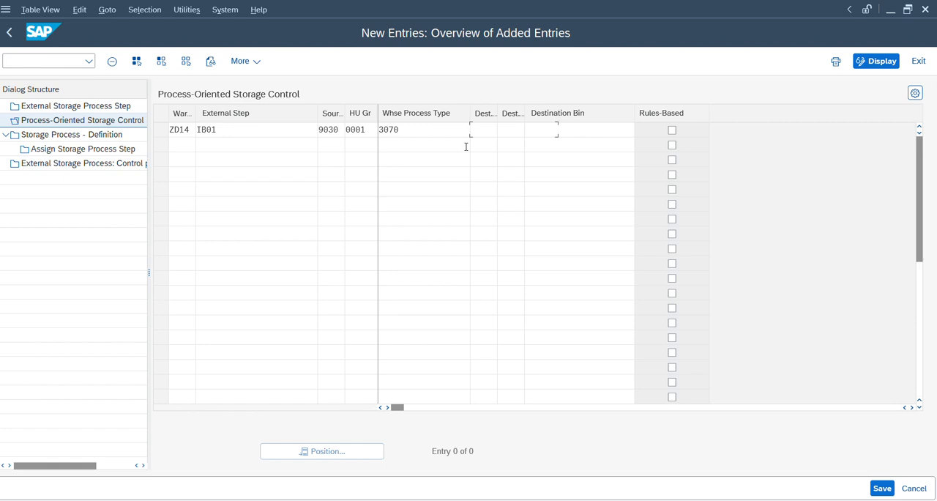
key(Tab)
key(Tab)
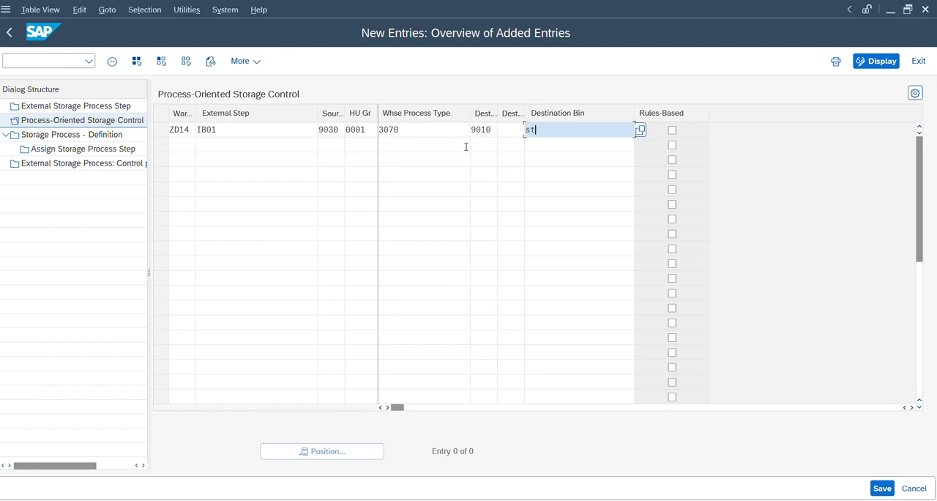
text(st)
key(BackSpace)
key(BackSpace)
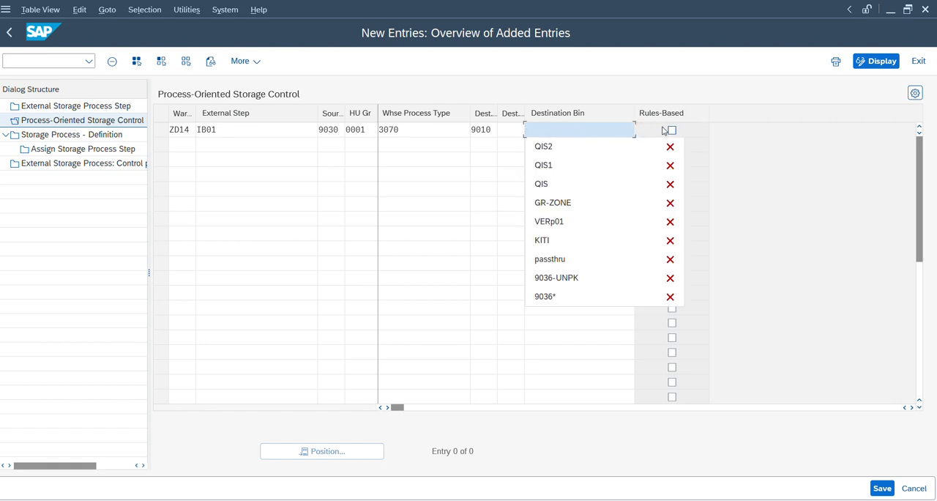
click(491, 129)
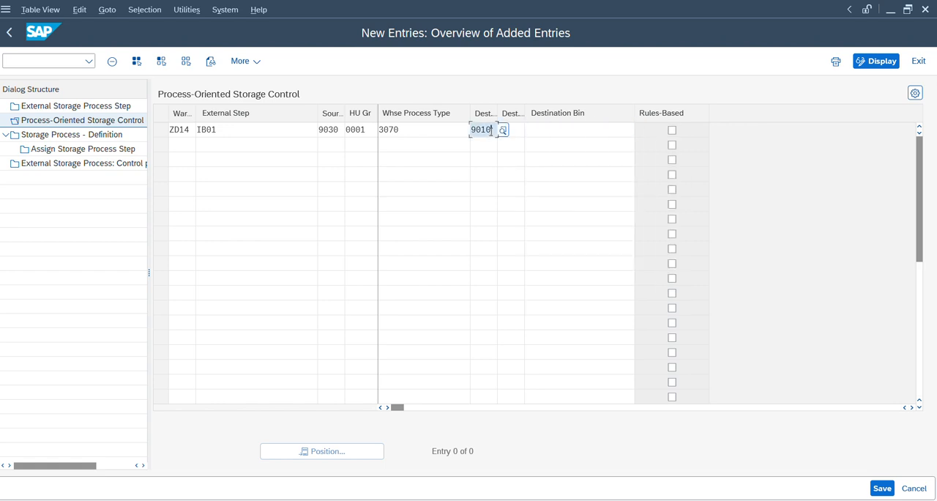
Step: Clear the first entry's destination storage type and start a second row with source storage type 9030, HU type group 0002 and warehouse process type 3070
key(BackSpace)
click(340, 149)
text(9030)
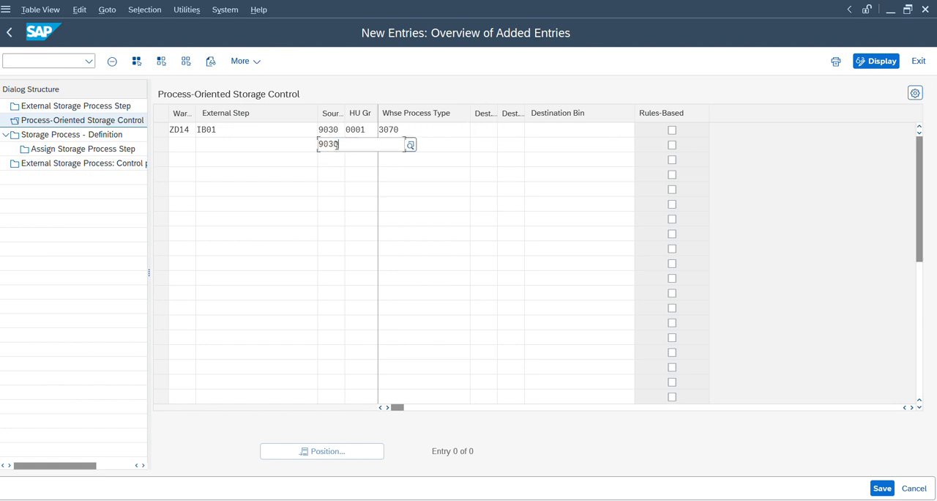
key(Tab)
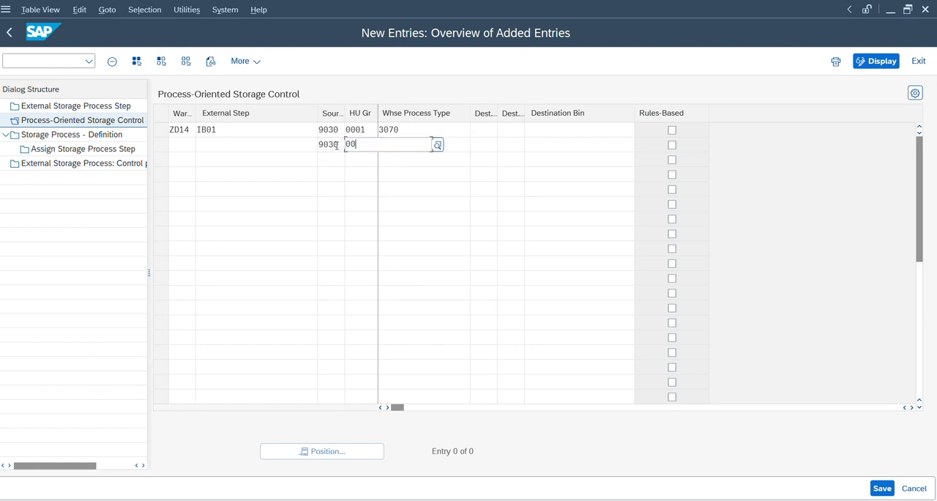
text(0002)
key(Tab)
text(3070)
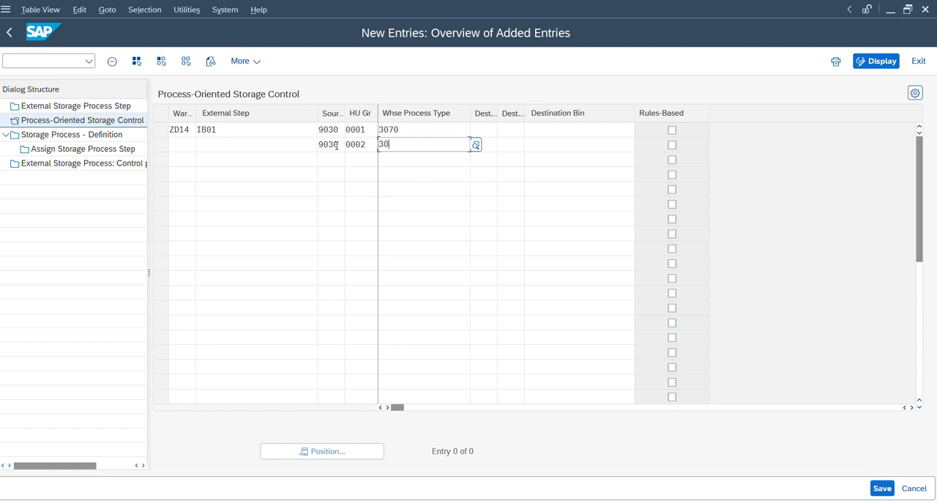
key(Return)
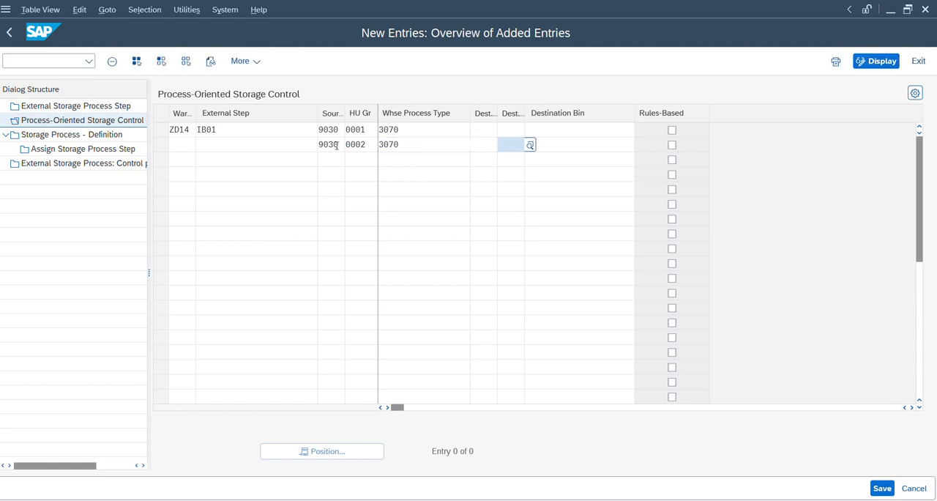
Step: Set the destination storage type to 9015 for the HU type group 0002 row and to 9010 for the 0001 row
click(570, 147)
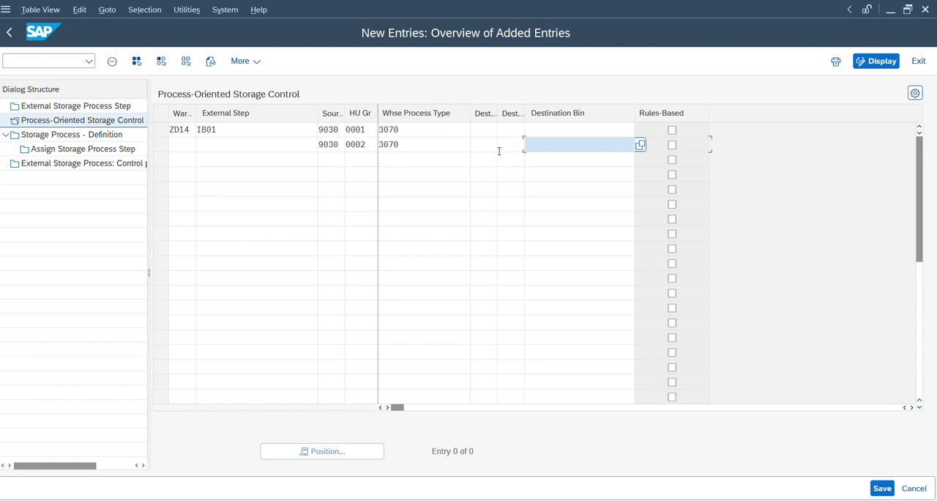
click(486, 145)
text(9010)
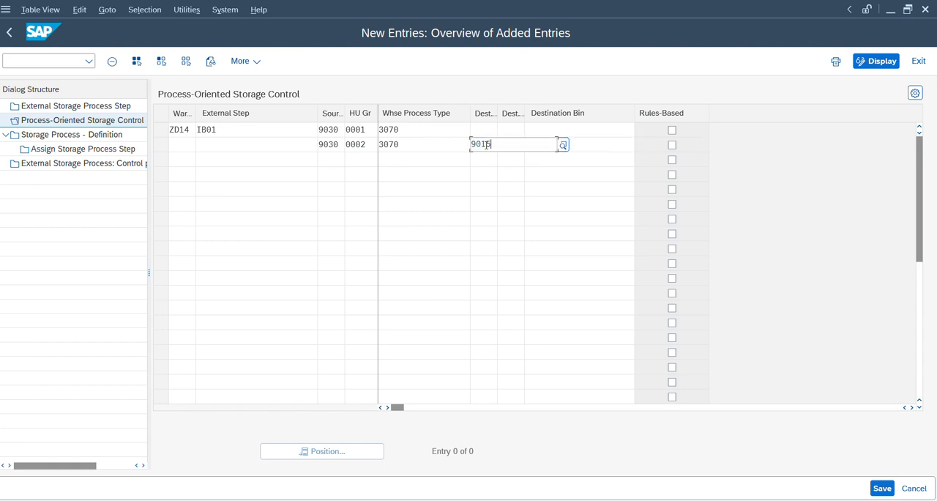
key(Tab)
key(Up)
key(shift+Tab)
text(9010)
key(Tab)
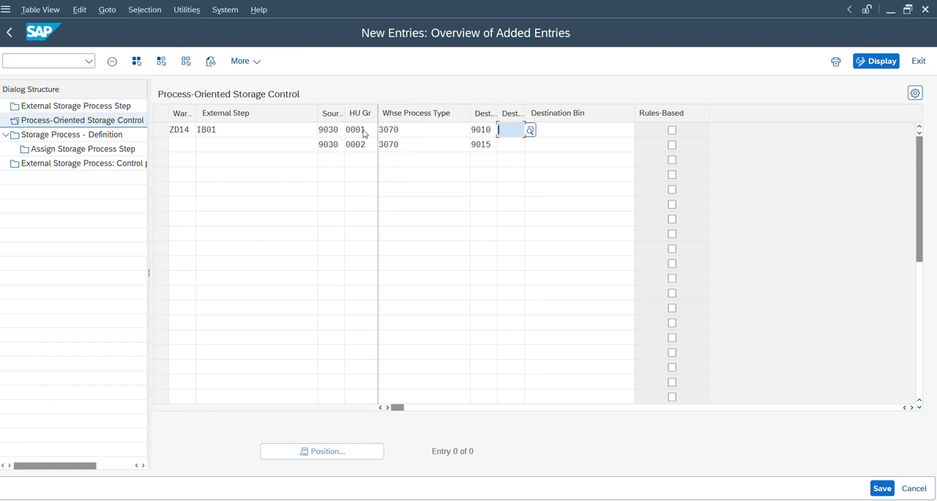
Step: Assign warehouse ZD14 and external step IB01 to the second new row
click(189, 148)
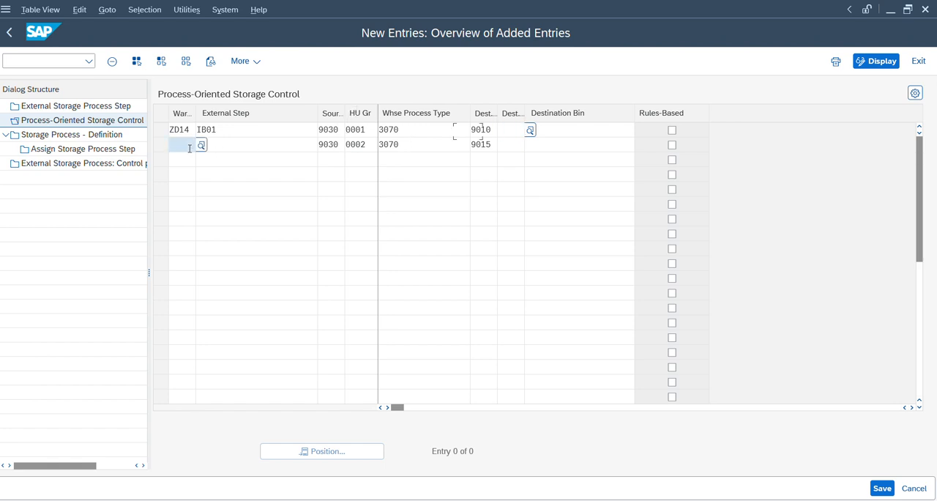
text(zd14)
key(Tab)
text(i)
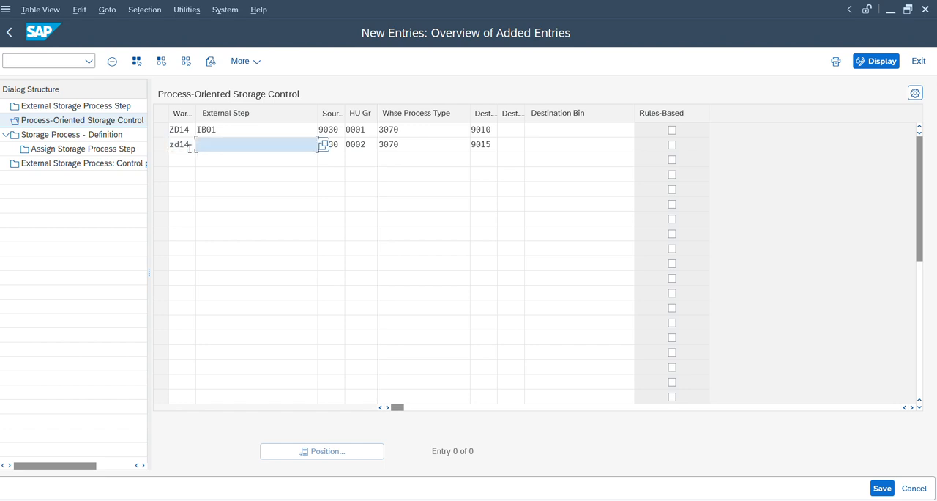
text(b01)
key(Tab)
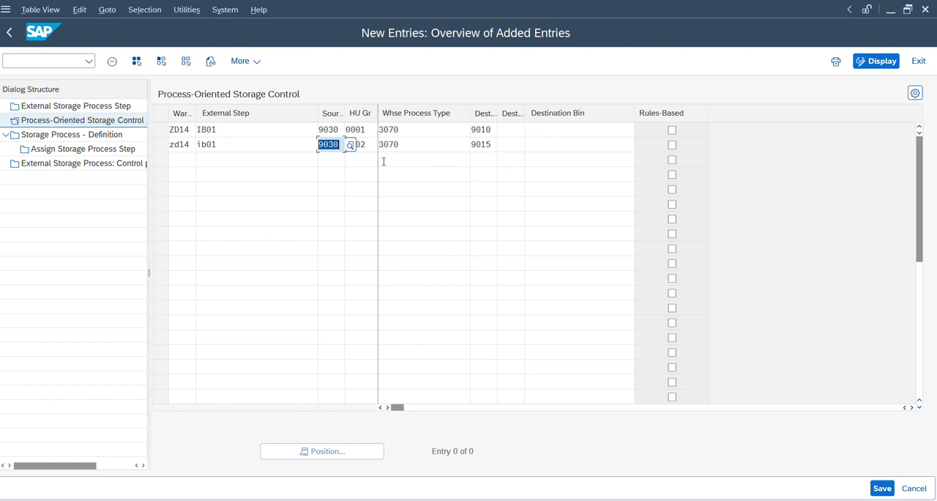
key(Tab)
key(Tab)
key(Tab)
key(Tab)
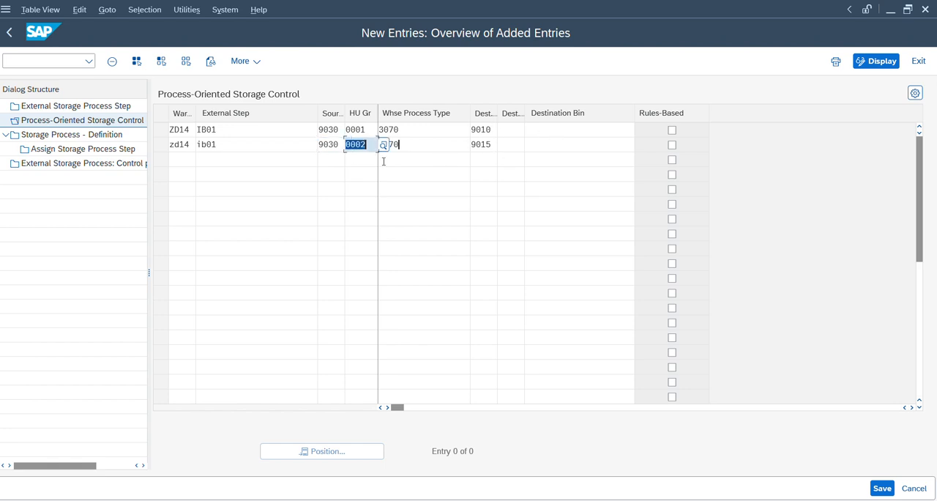
click(491, 129)
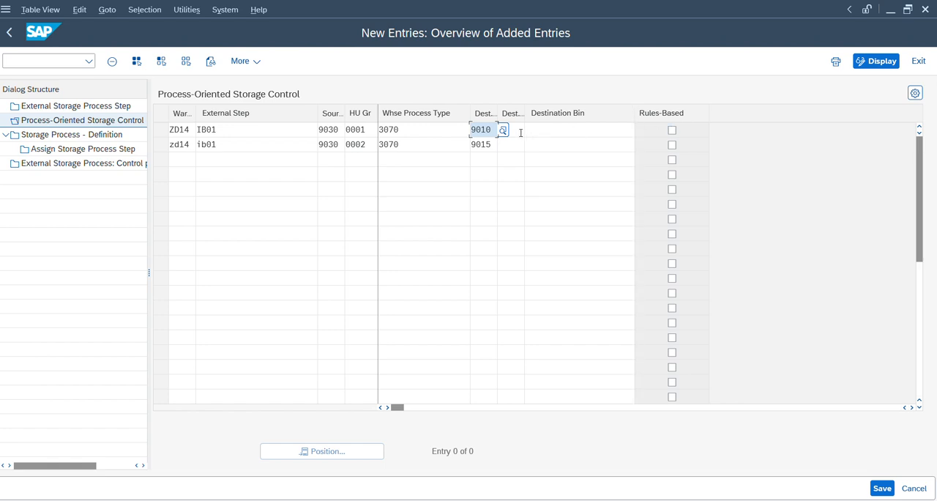
click(512, 131)
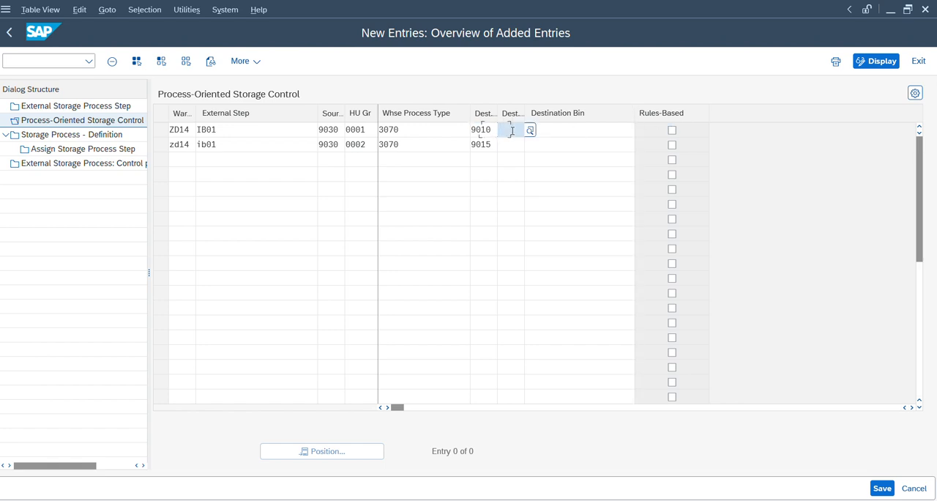
click(571, 129)
click(569, 144)
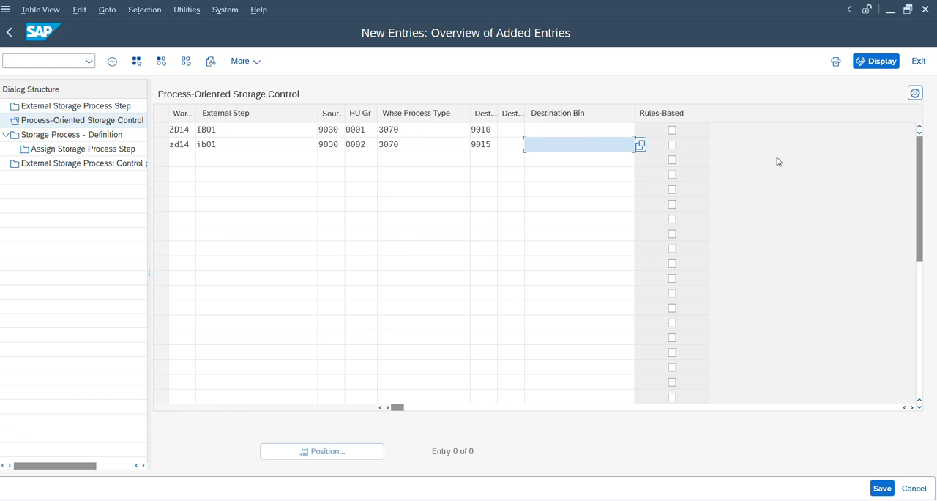
Step: Discard the new IB01 entries and return to the process-oriented storage control overview
click(218, 144)
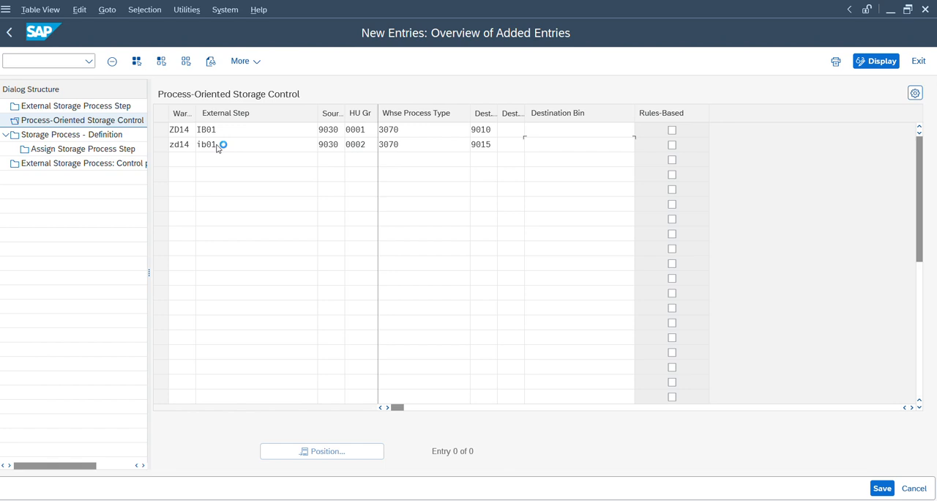
key(F12)
click(225, 288)
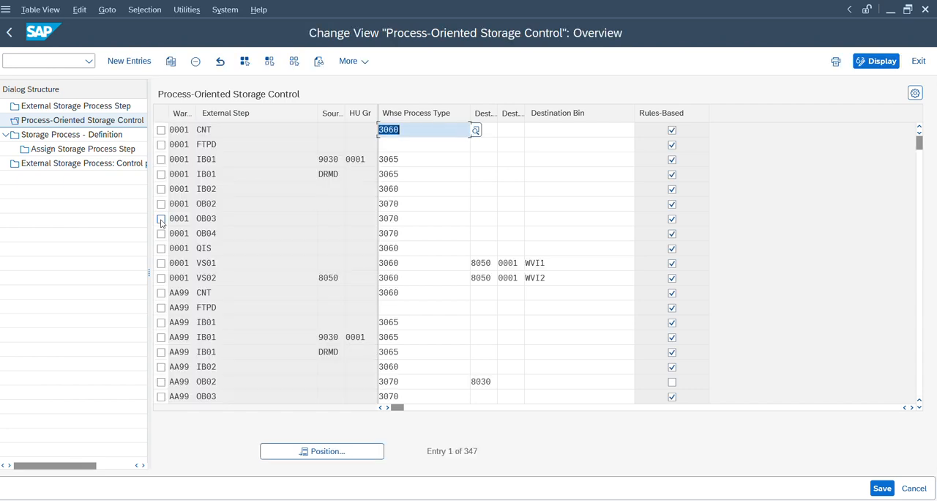
Step: Position the process-oriented storage control list at warehouse ZD14
click(309, 460)
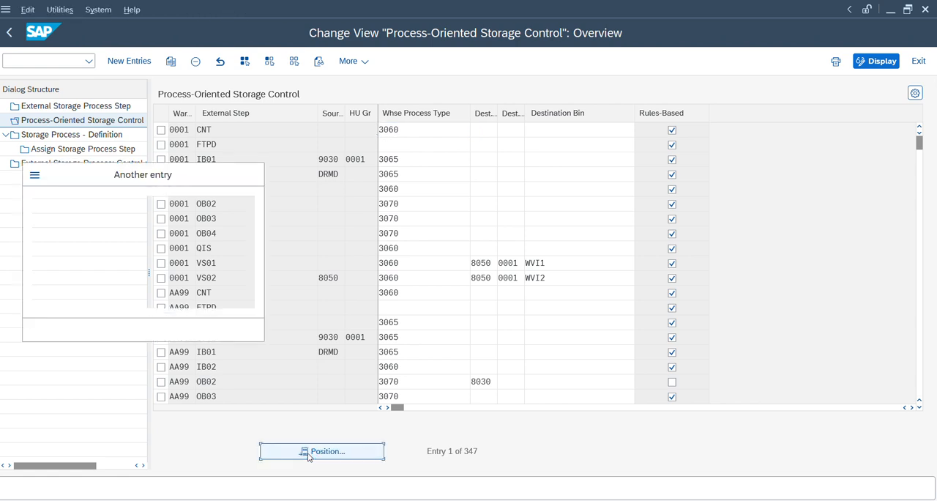
text(zd14)
key(Return)
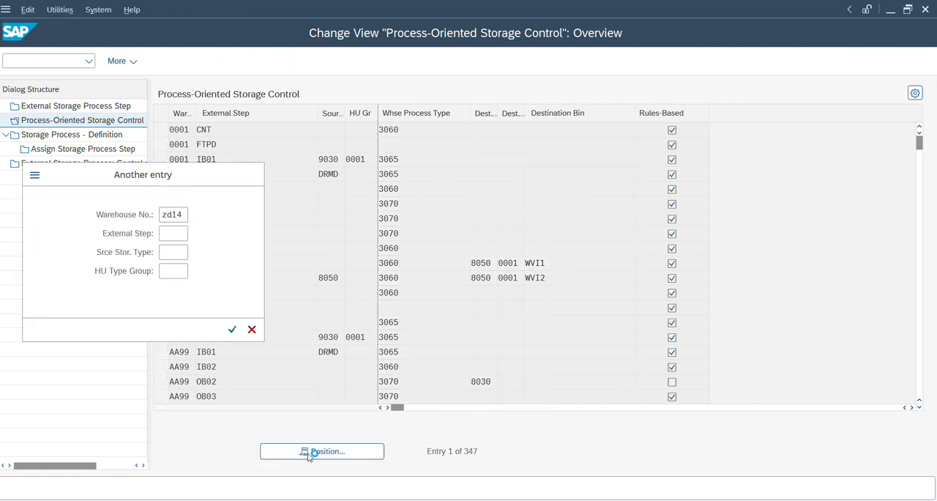
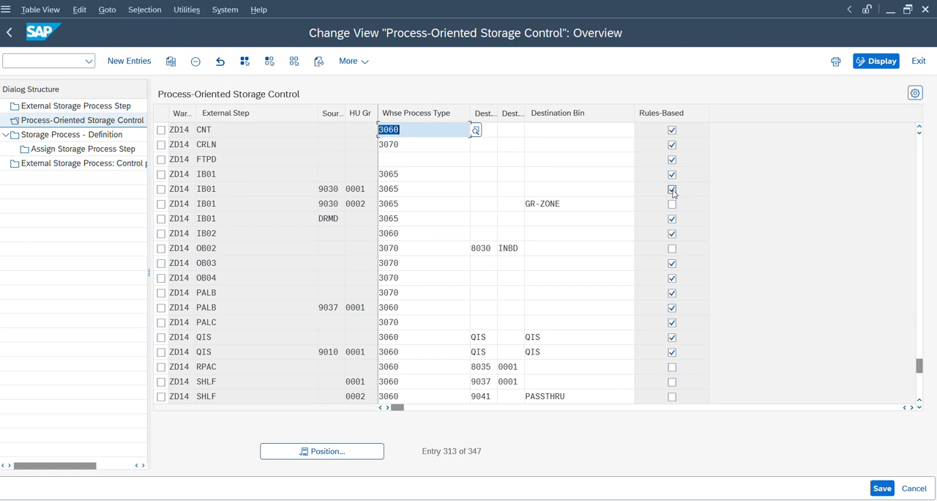
Step: Review the /SCWM/STADET_IN staging and door determination line in the Notepad notes, and return to the storage control view
click(646, 500)
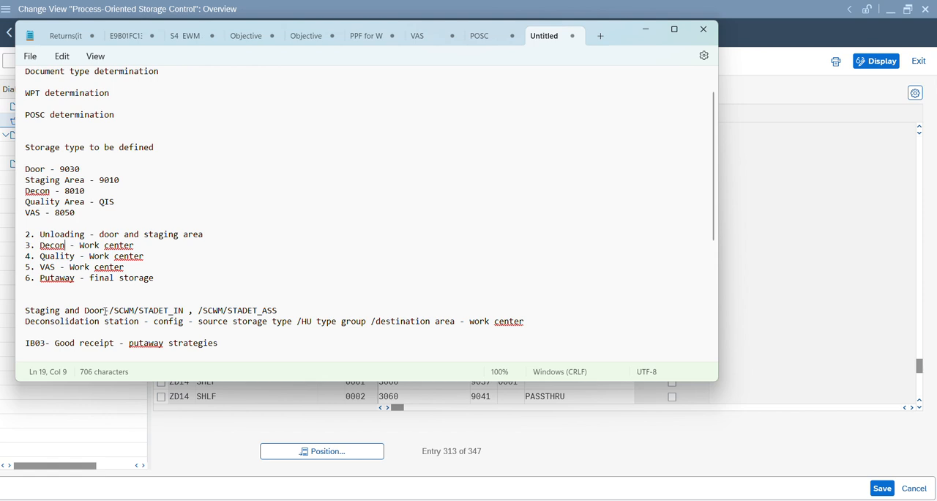
drag(35, 311, 172, 314)
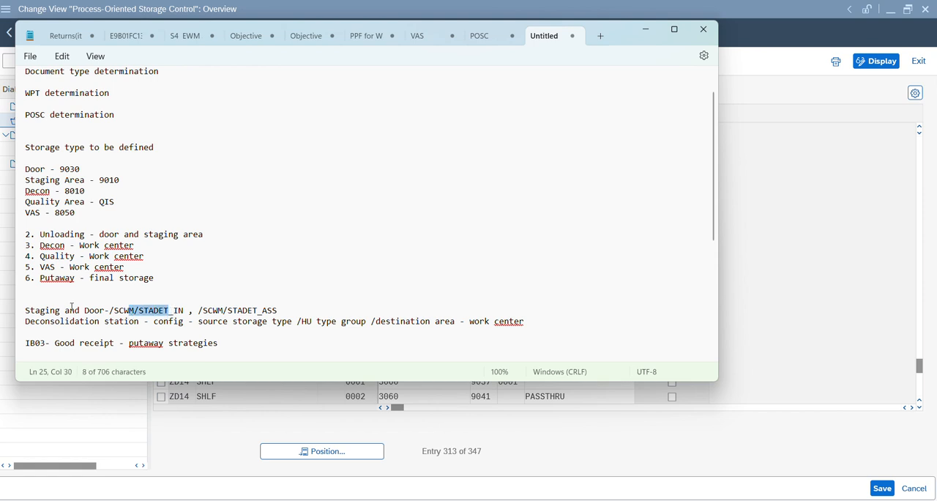
drag(84, 312, 174, 313)
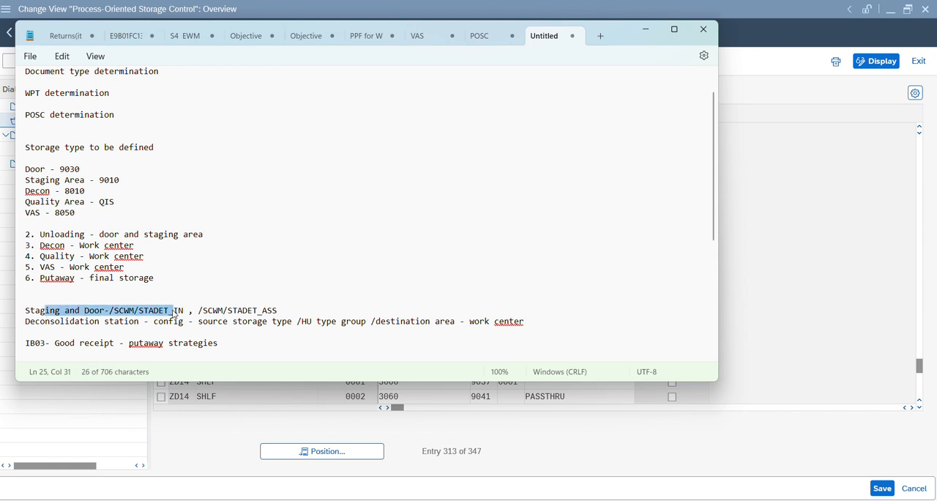
key(alt+Tab)
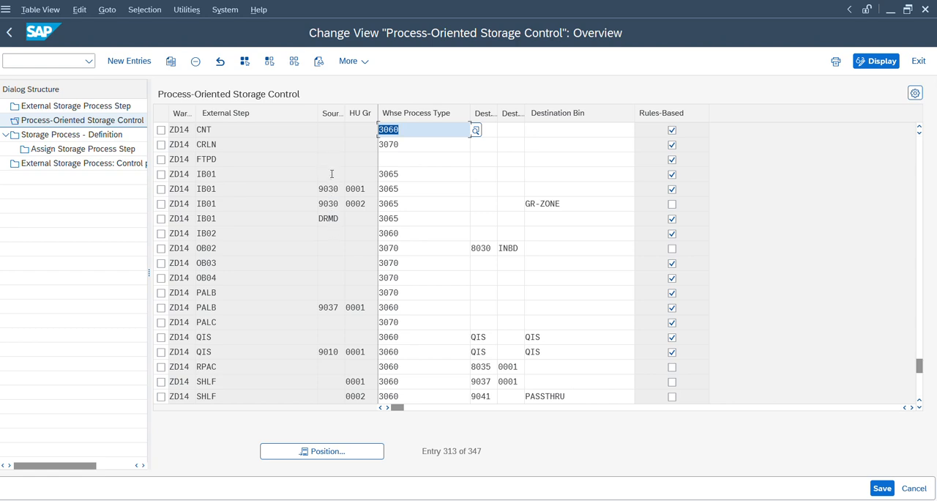
Step: Examine the IB01 entries' source storage types, HU type groups and destination bin in the process-oriented storage control list
click(332, 176)
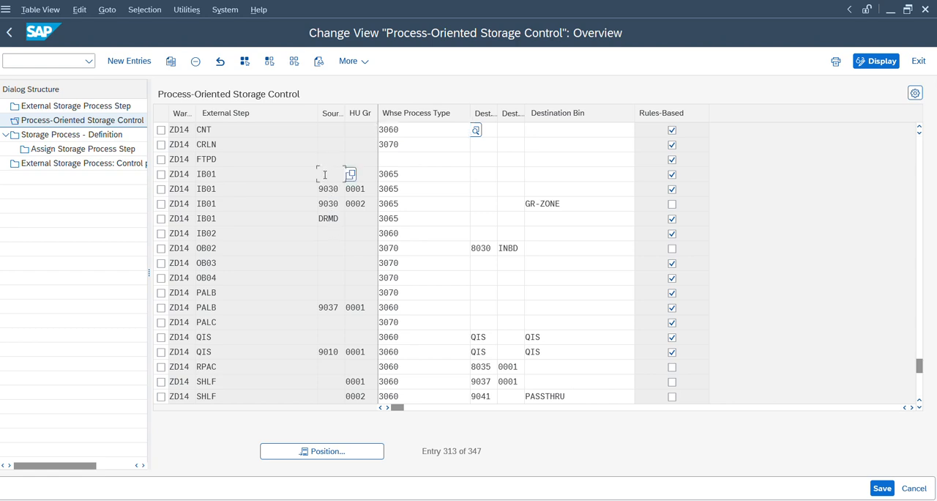
click(368, 171)
click(229, 174)
click(325, 204)
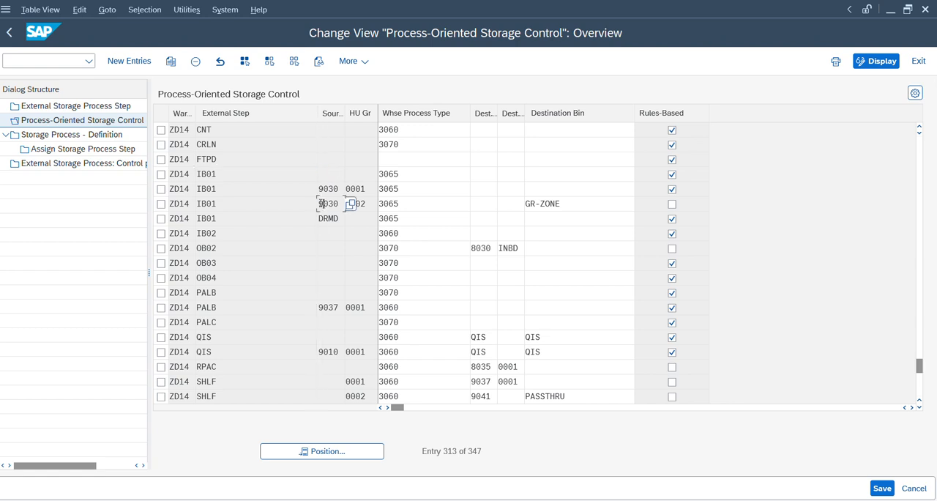
click(362, 204)
double_click(553, 200)
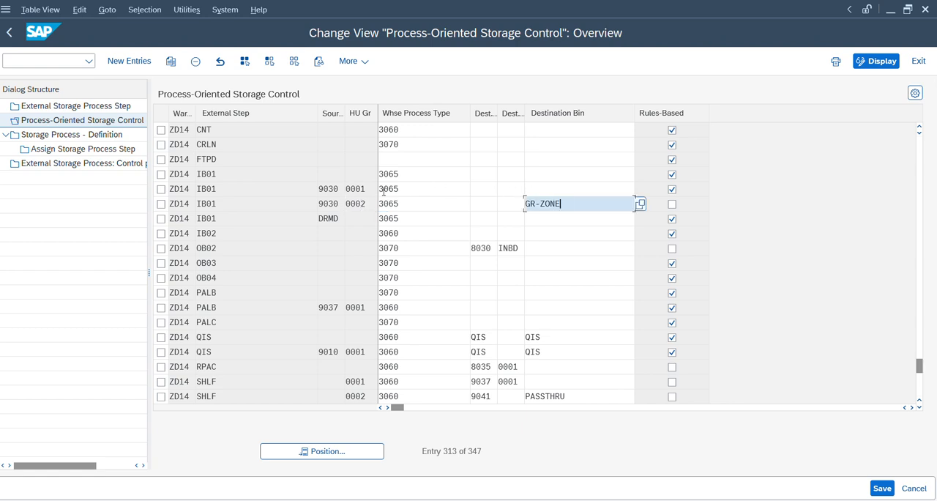
click(329, 189)
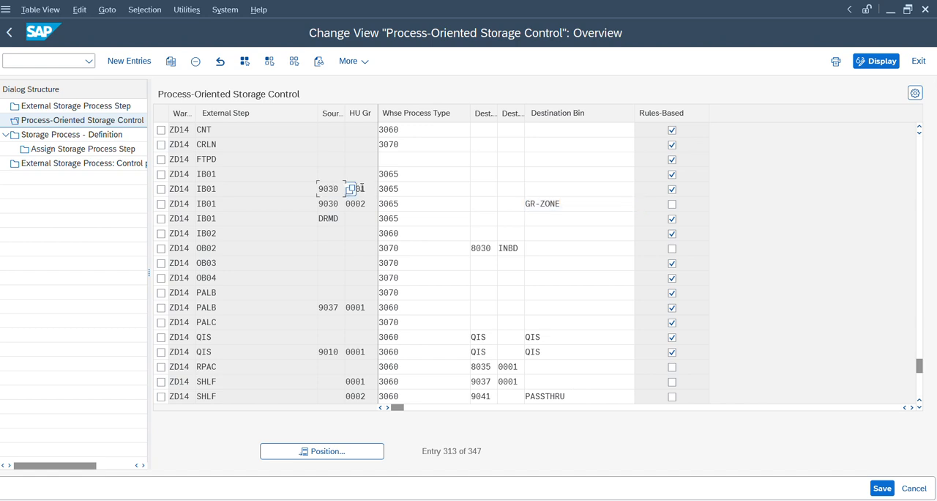
click(361, 189)
Step: Switch to the inbound Staging Area and Door Determination view and examine the entries for HU type E1 and process type 1013
key(alt+Tab)
key(Tab)
key(Tab)
key(Tab)
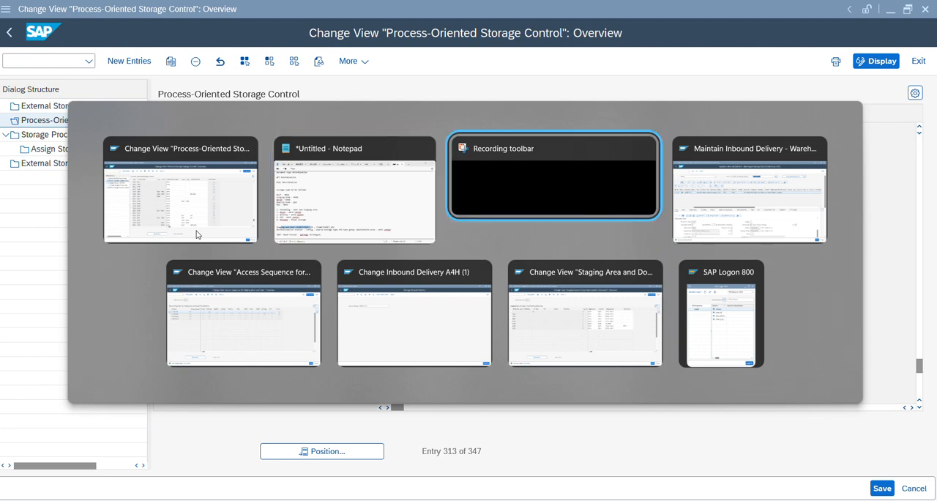
key(Tab)
key(Tab)
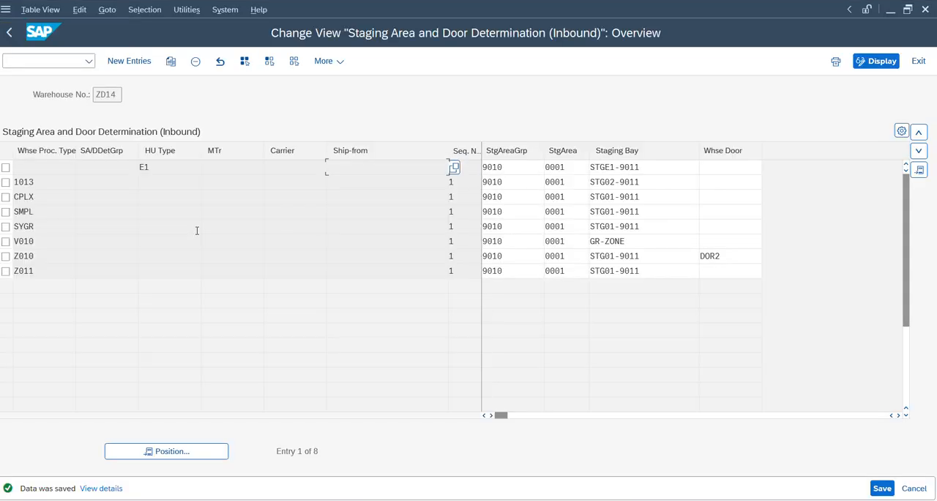
double_click(44, 182)
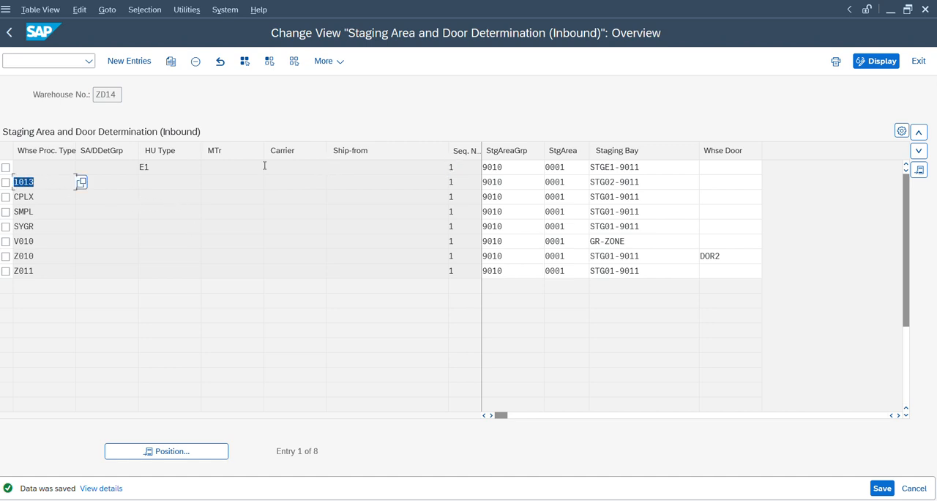
click(177, 167)
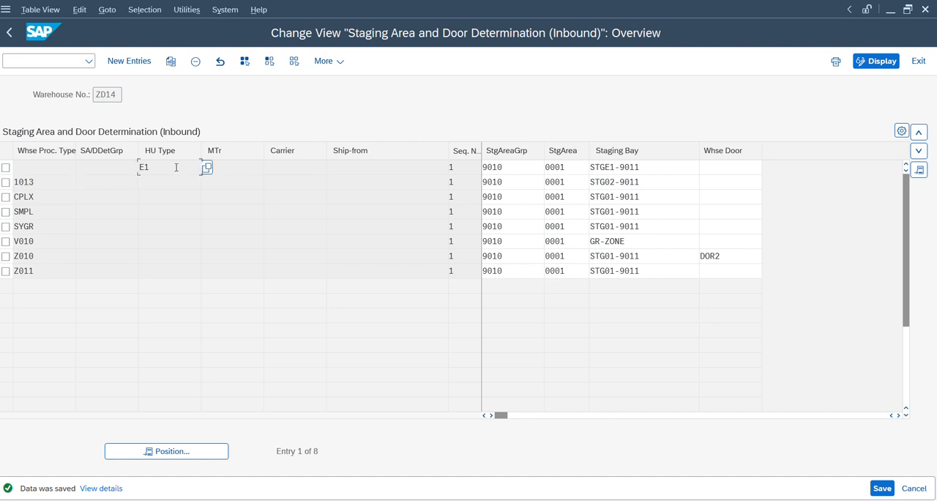
double_click(47, 181)
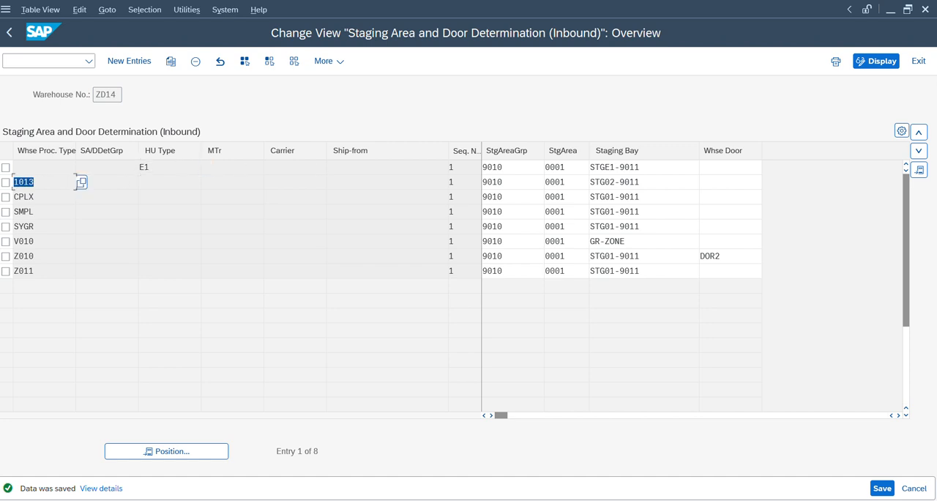
double_click(660, 184)
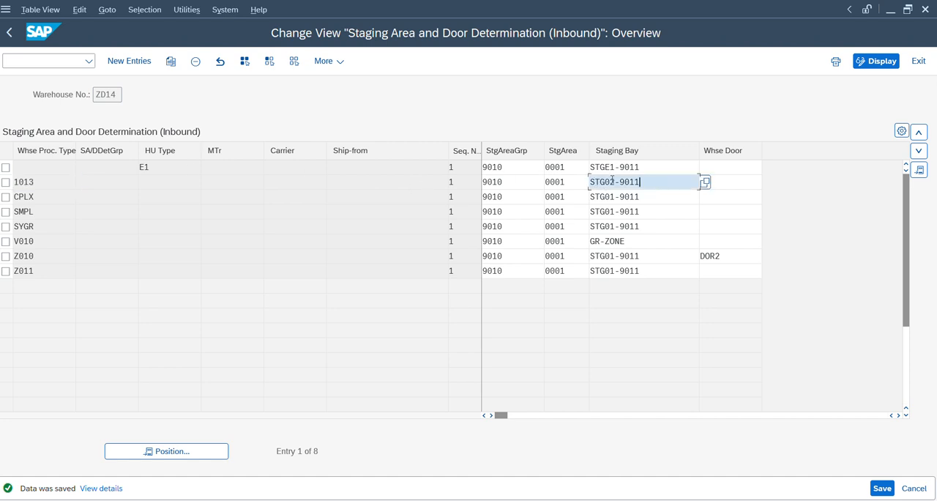
Step: Look up the available warehouse doors for the process type 1013 entry without choosing one
click(744, 179)
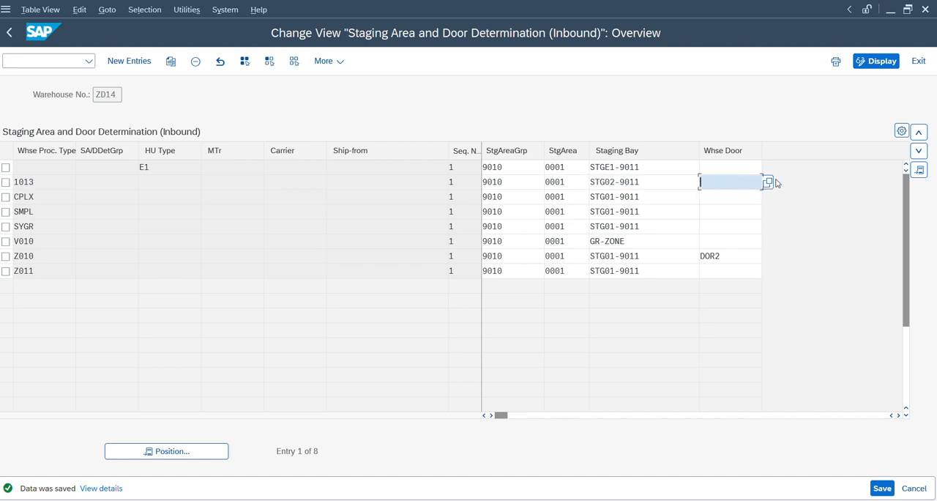
click(767, 182)
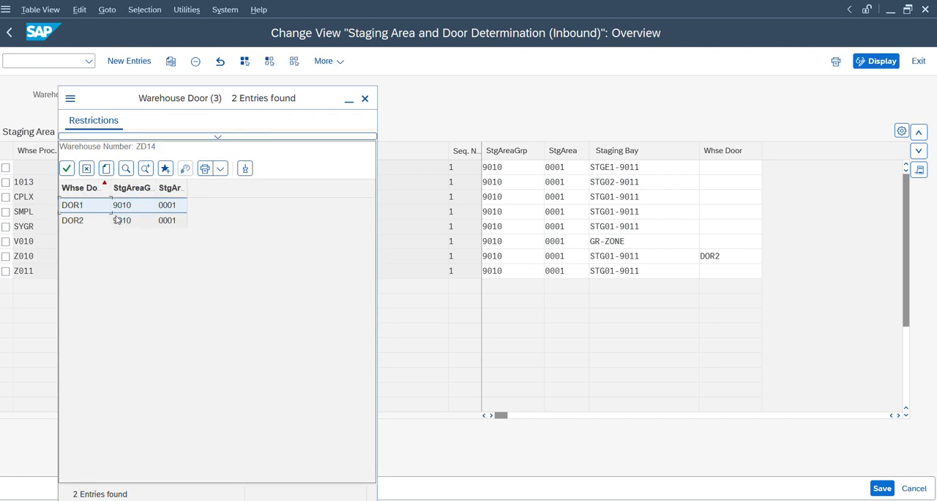
click(86, 169)
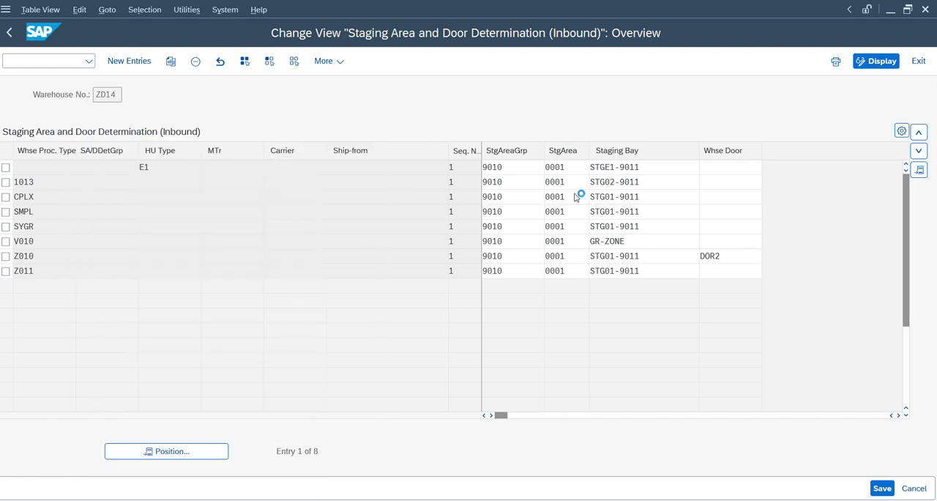
Step: Examine the warehouse door assigned to process type Z010 and the access sequence for staging area and door determination
click(35, 257)
click(717, 255)
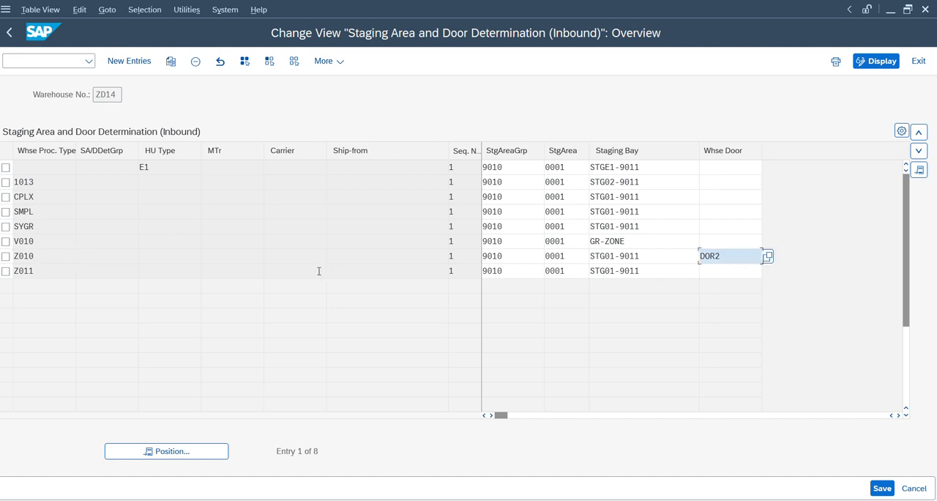
click(44, 259)
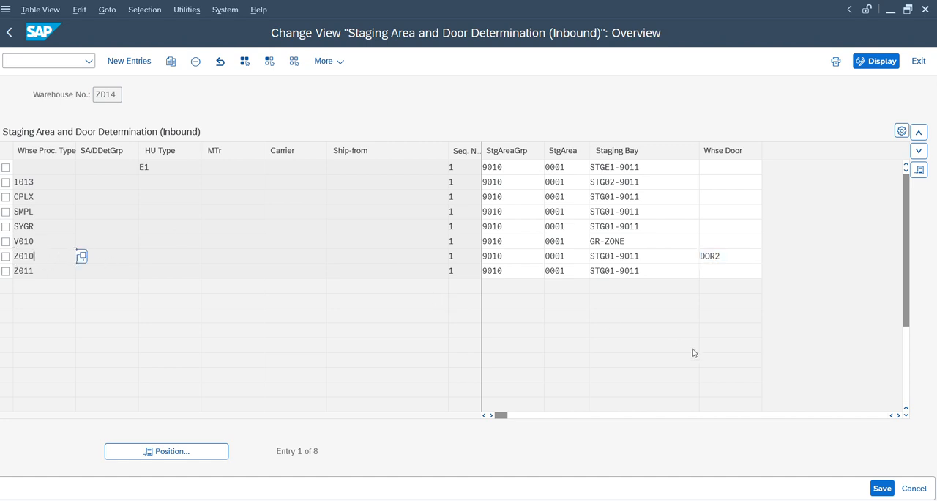
mouse_move(576, 499)
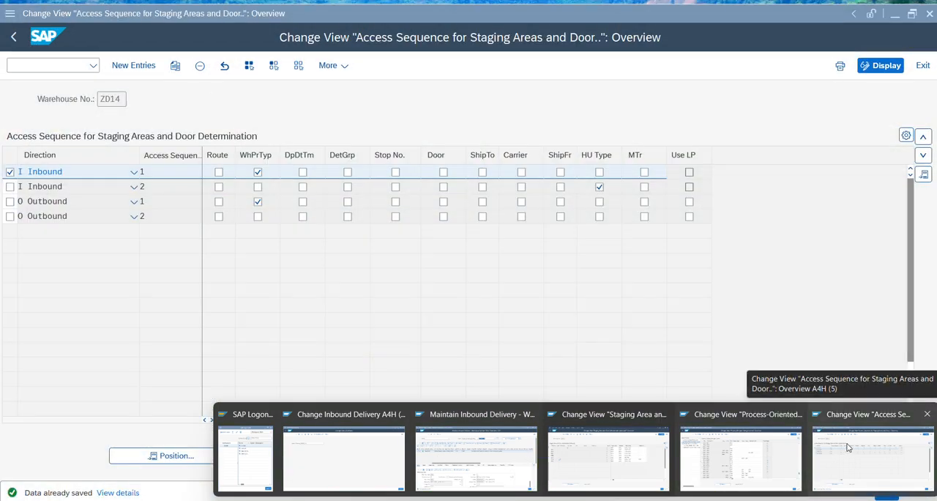
click(848, 448)
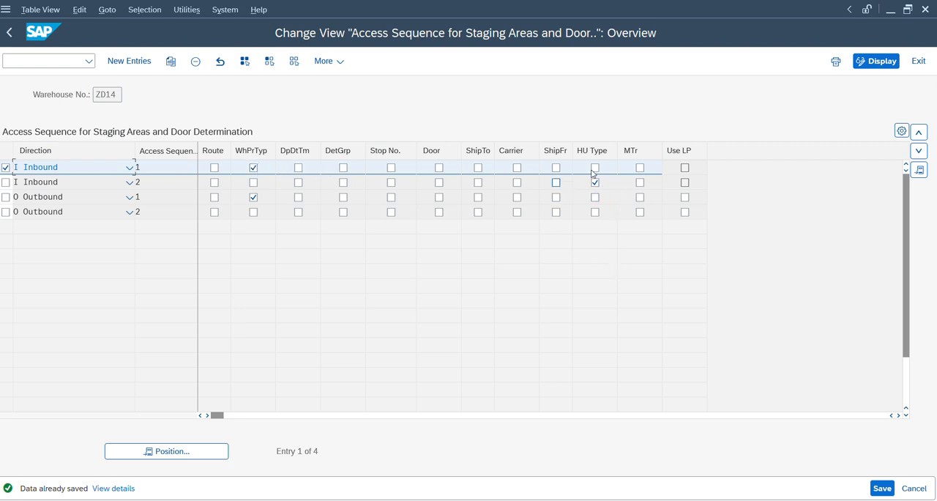
Step: Compare the inbound delivery's warehouse door with the staging area determination and return to the process-oriented storage control overview
mouse_move(621, 499)
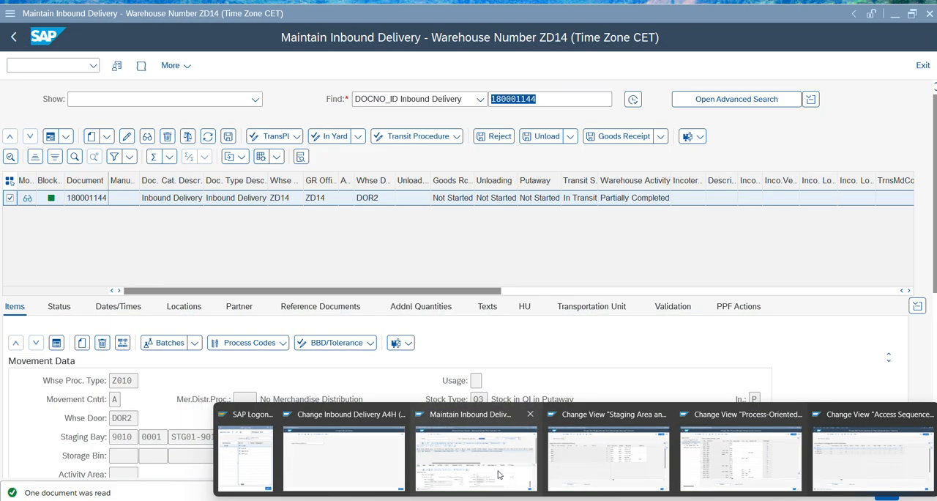
click(497, 474)
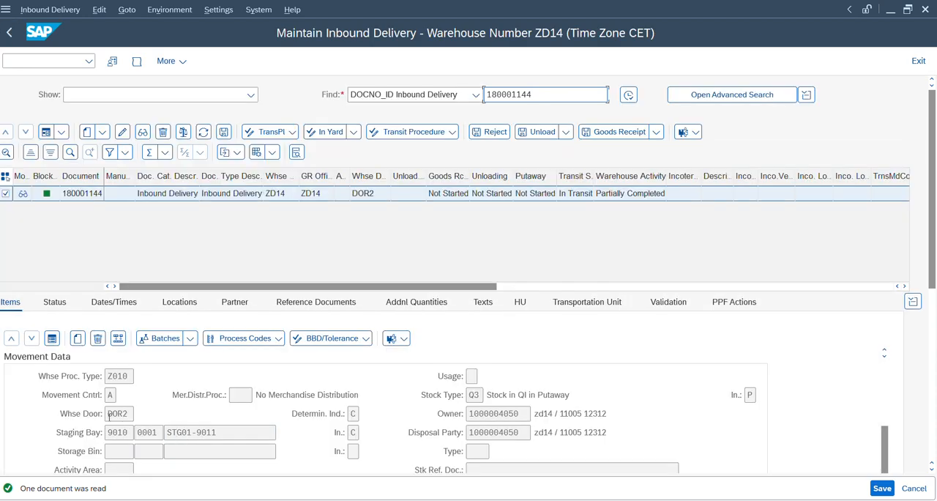
click(115, 413)
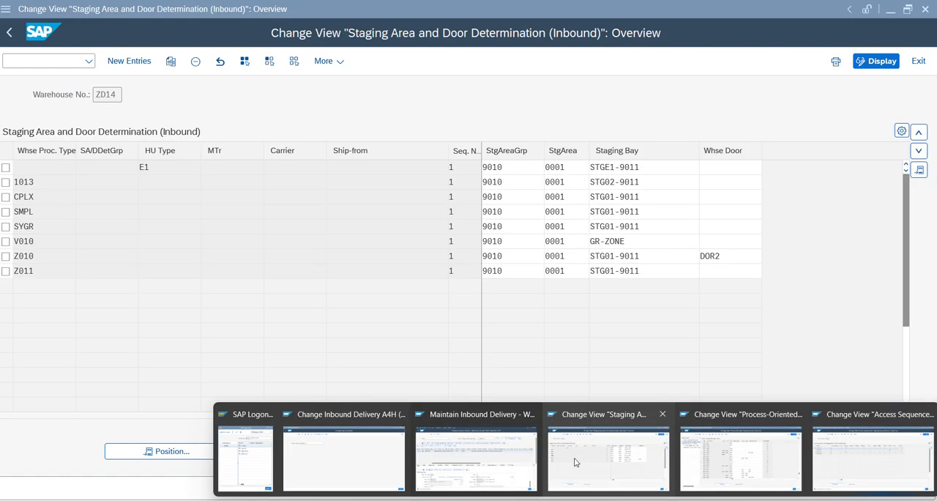
click(585, 463)
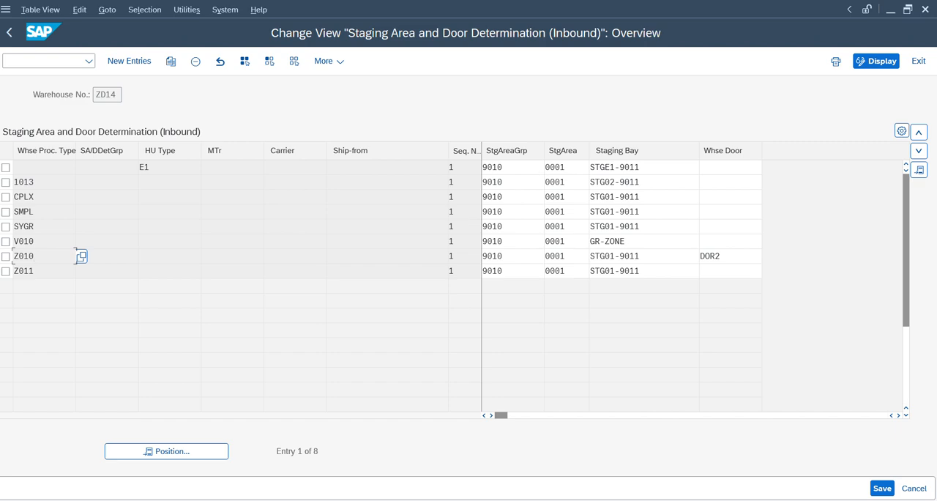
mouse_move(570, 500)
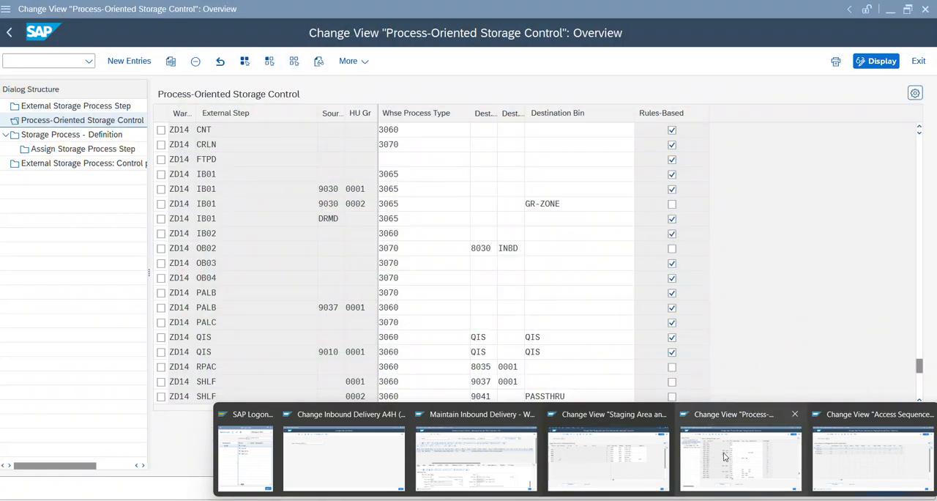
click(723, 456)
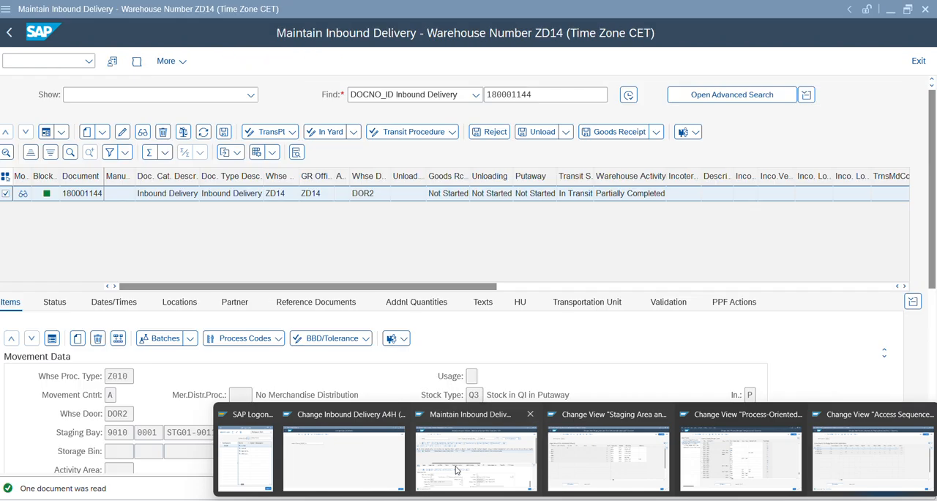
Step: Open the Warehouse Management Monitor in a new session from the inbound delivery screen, for warehouse ZD14 with monitor SAP
click(456, 469)
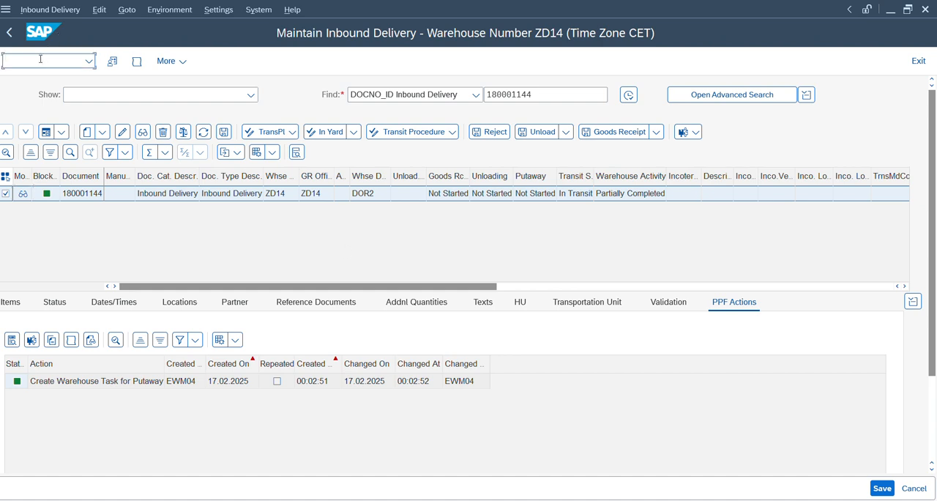
text(/o/scwm/mon)
key(Return)
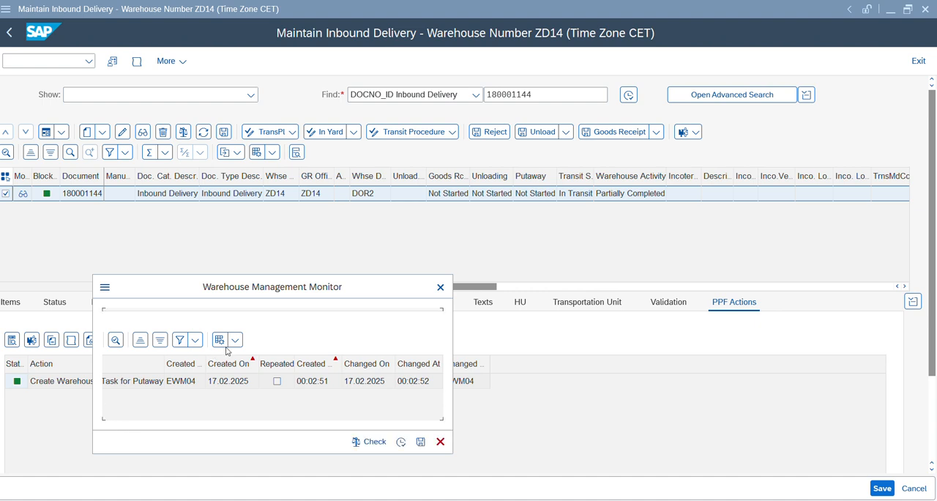
click(314, 346)
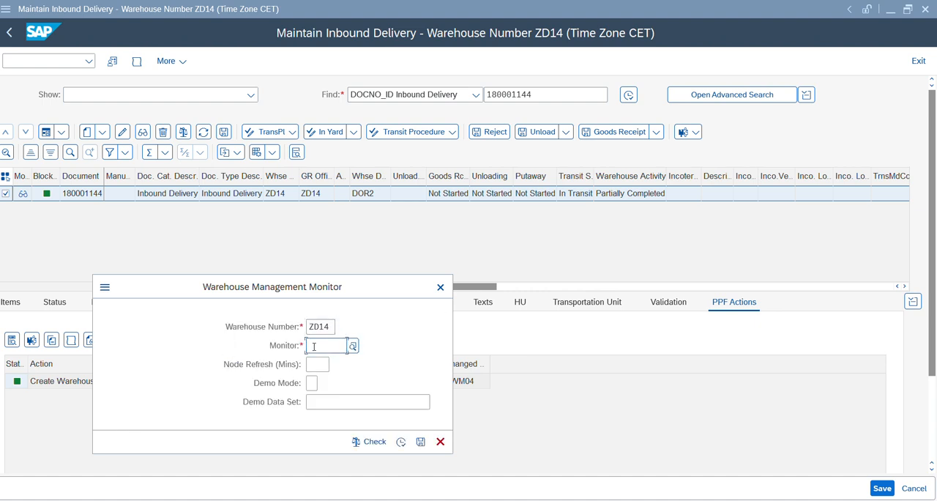
text(S)
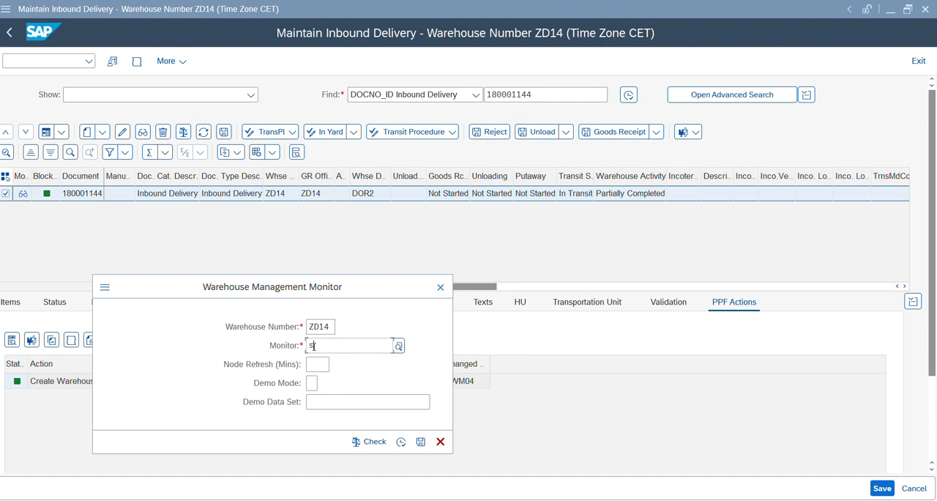
text(ap)
key(Tab)
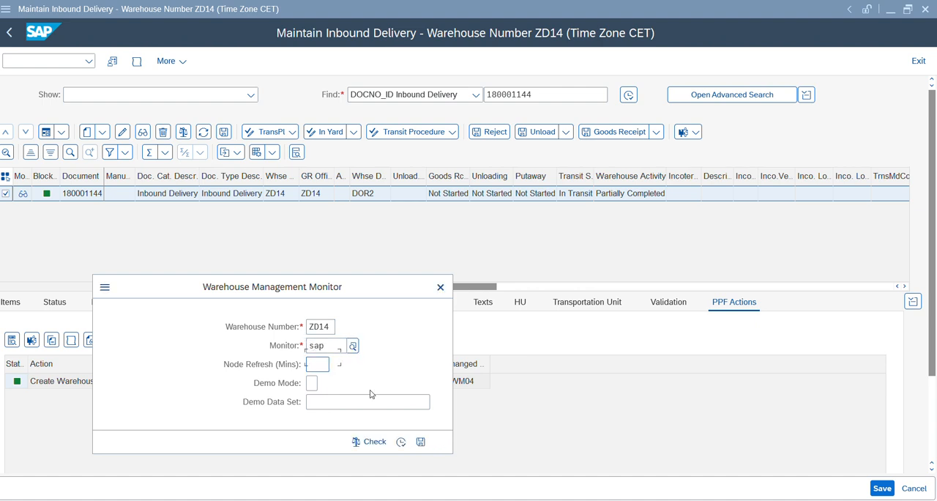
click(399, 440)
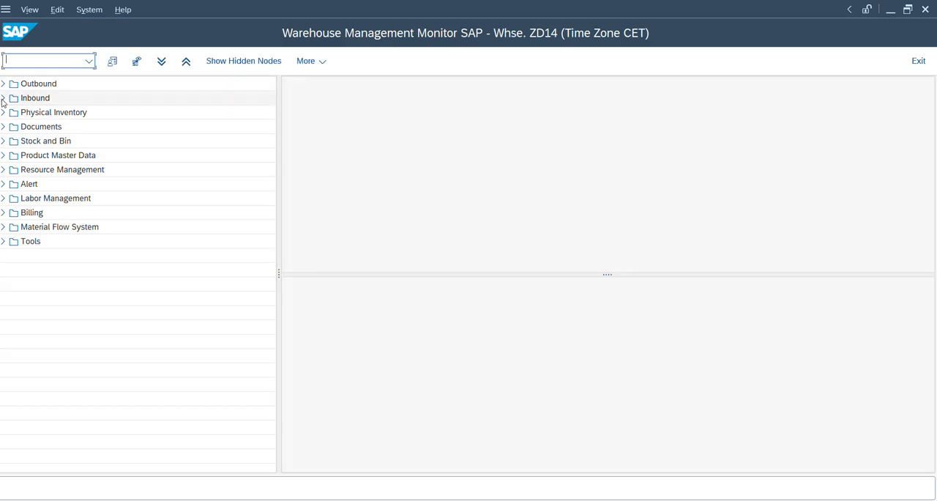
Step: Display inbound delivery 180001144 in the Warehouse Management Monitor and list its warehouse tasks
click(3, 99)
click(12, 112)
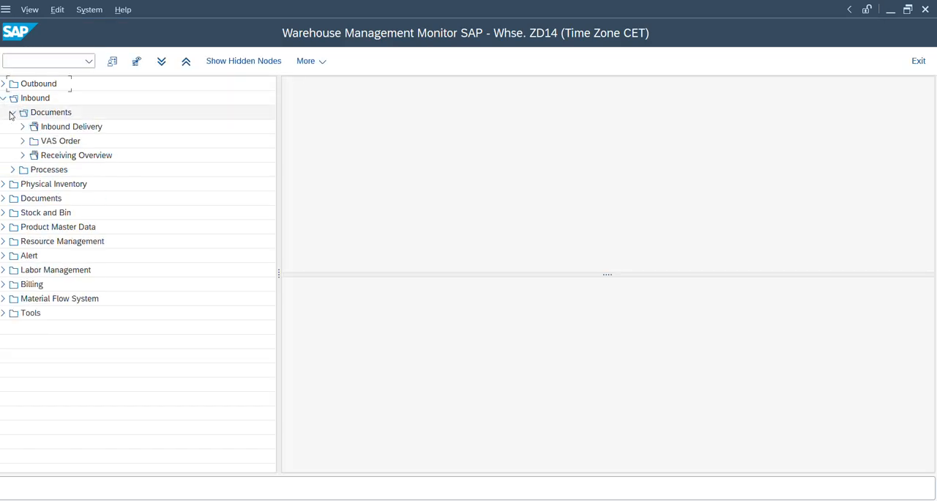
click(70, 133)
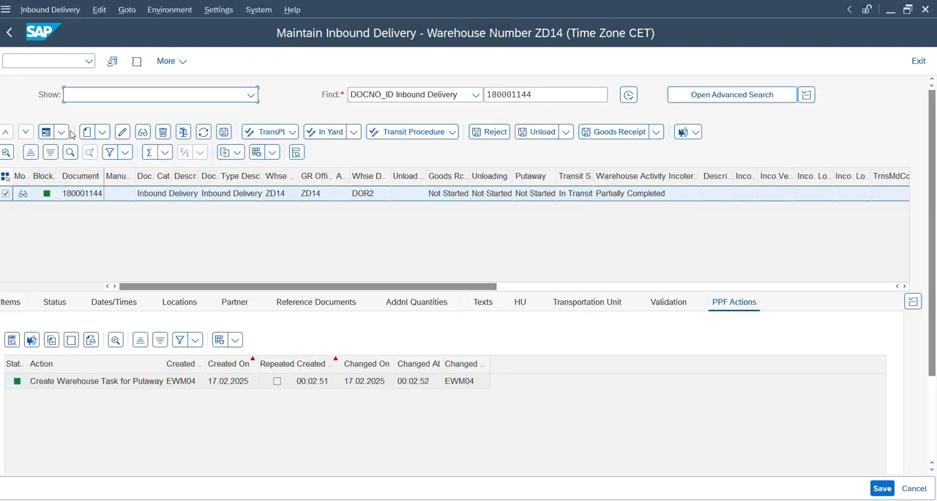
double_click(505, 95)
key(ctrl+c)
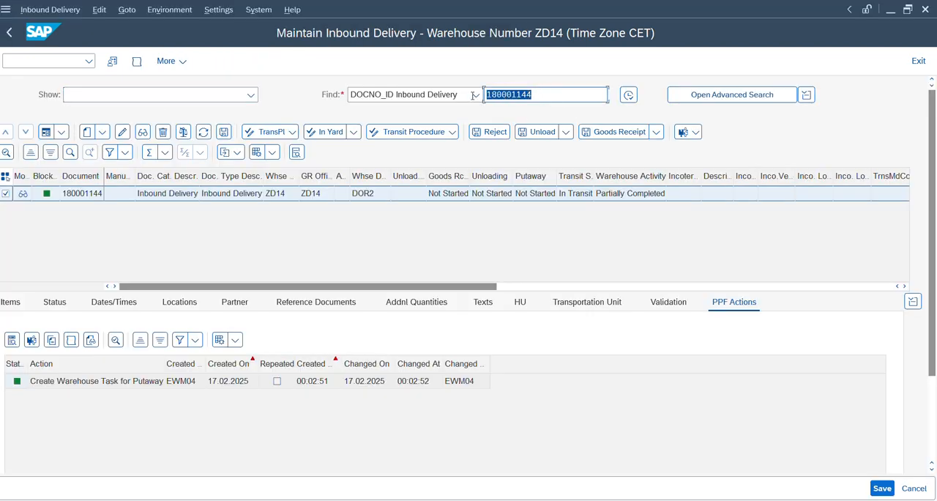
key(alt+Tab)
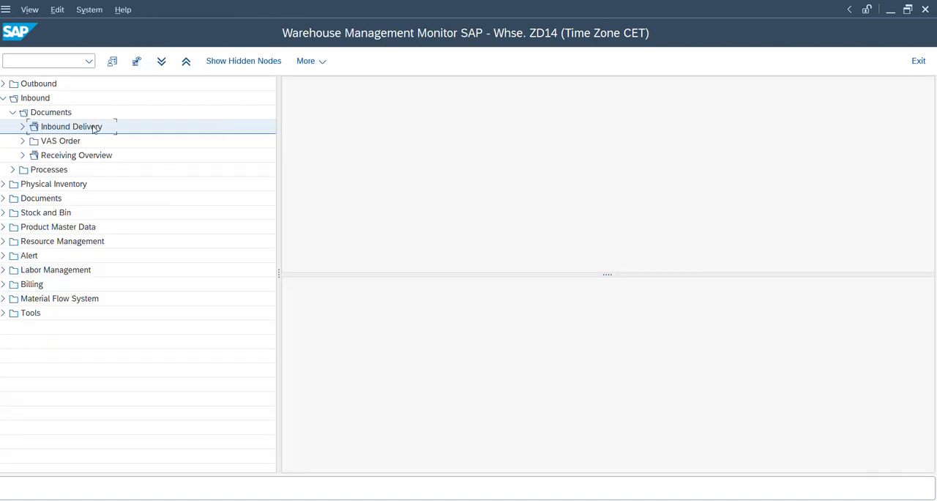
double_click(88, 128)
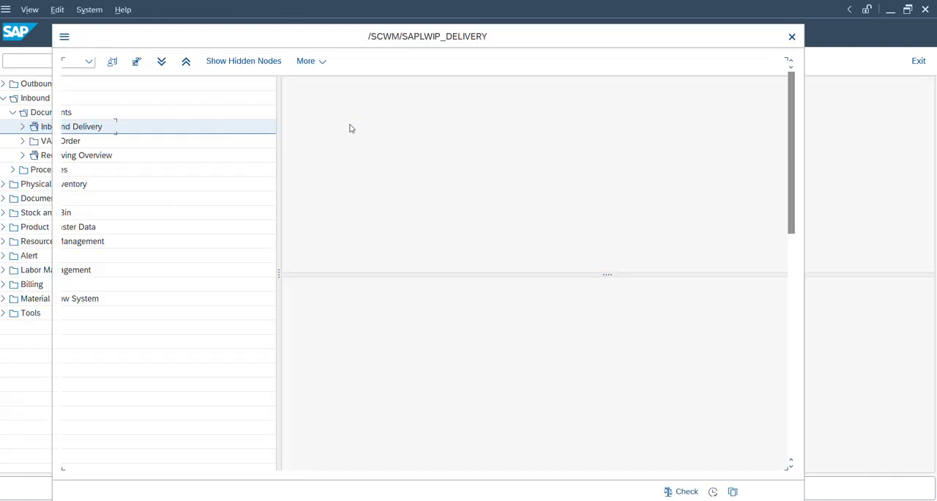
key(ctrl+v)
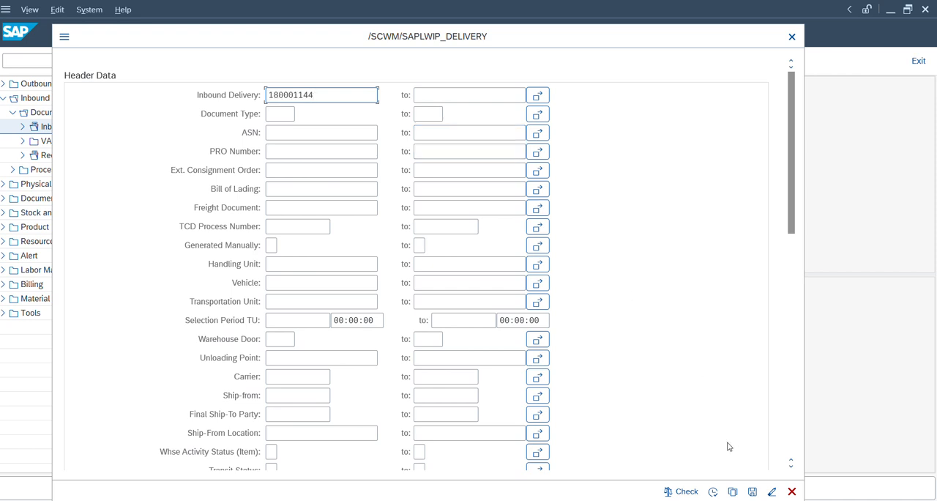
click(712, 491)
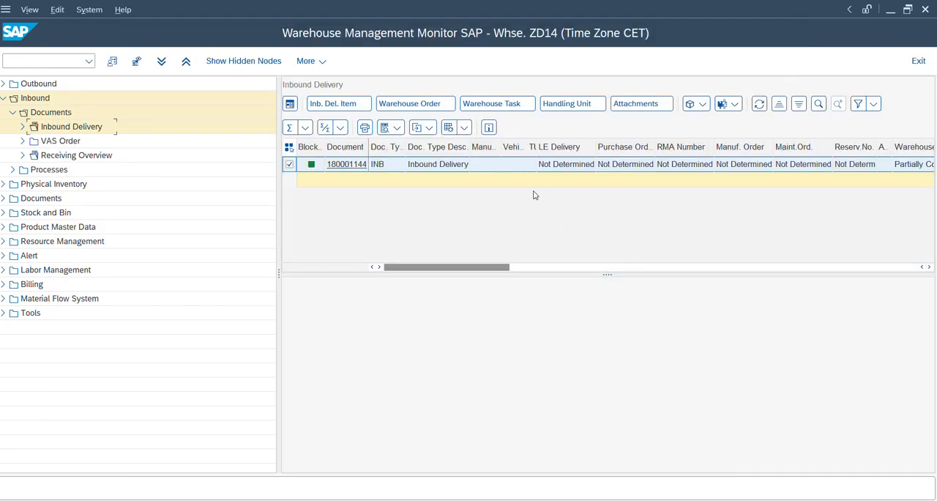
click(506, 109)
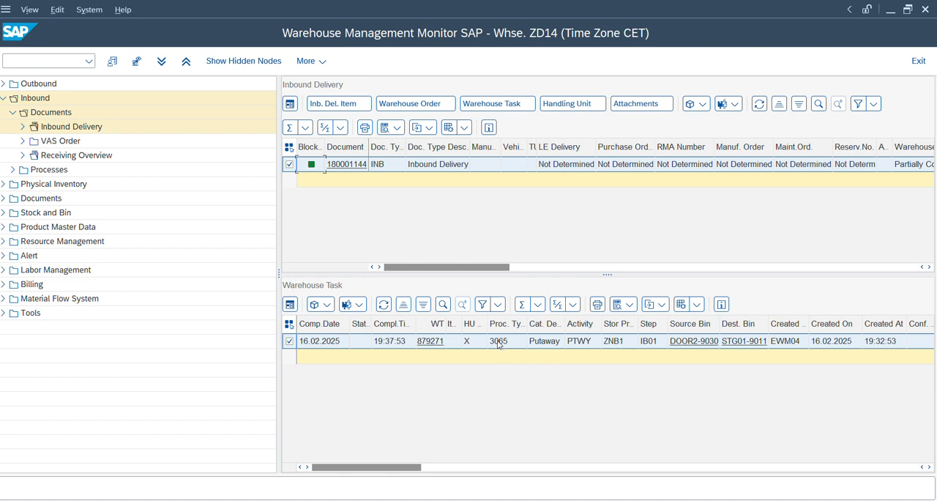
Step: Compare the warehouse process type of the inbound delivery item with that of its warehouse task in the monitor
key(alt+Tab)
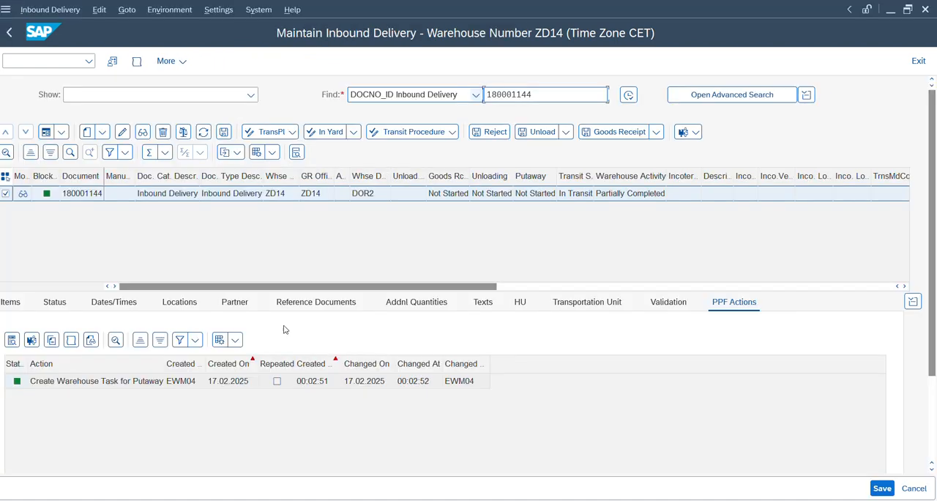
click(18, 306)
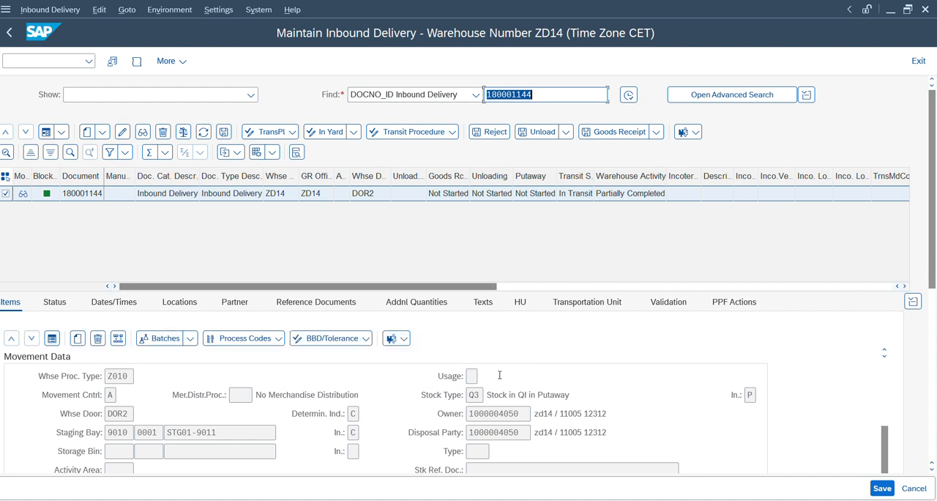
click(133, 376)
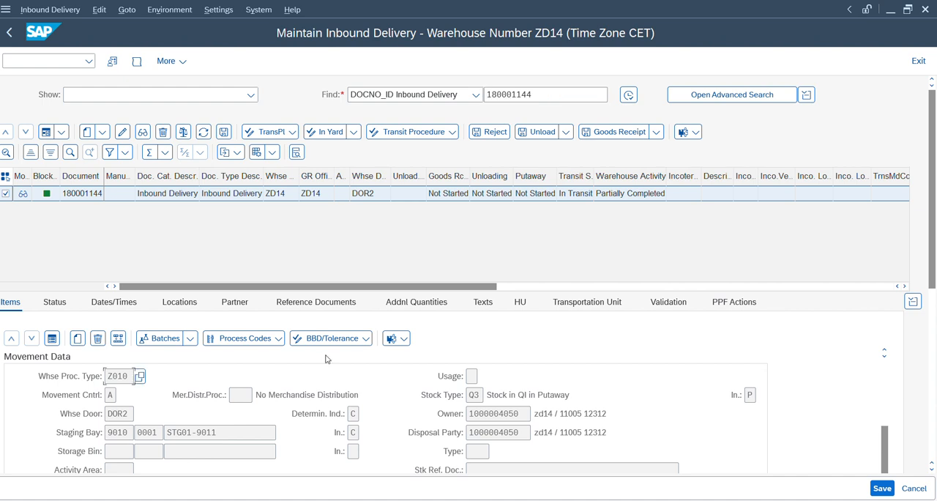
key(alt+Tab)
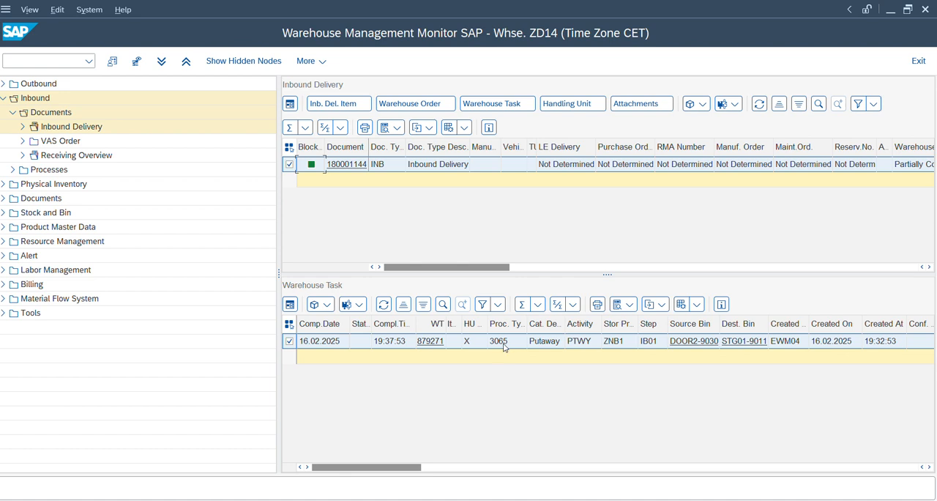
key(alt+Tab)
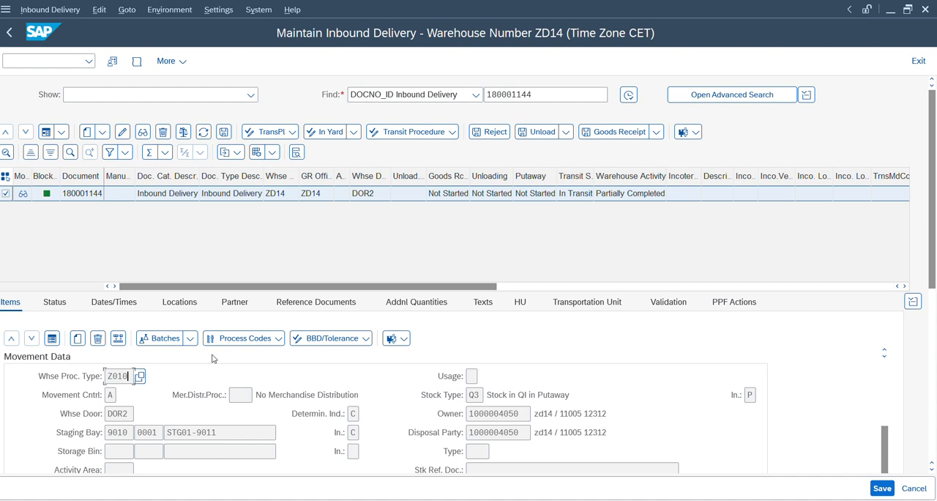
key(alt+Tab)
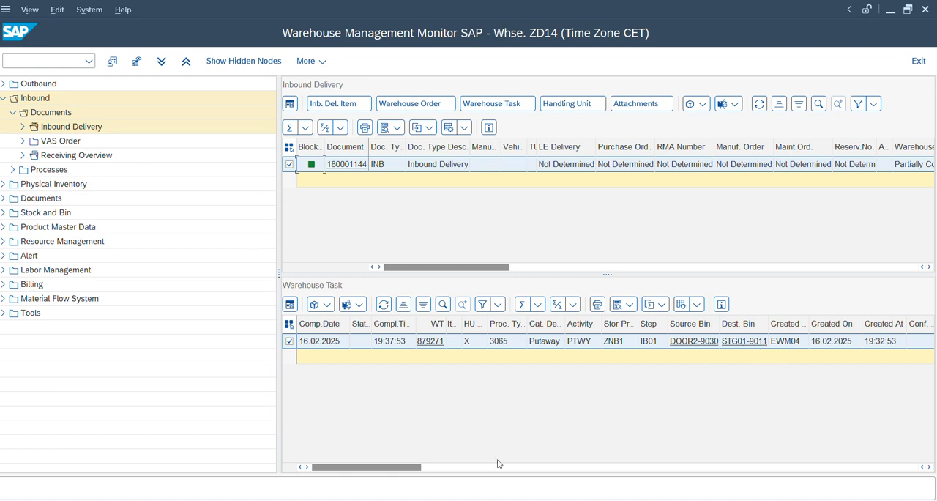
Step: In the access sequence session, run /n/scwm/door and examine the storage bin assigned to warehouse door DOR2
mouse_move(508, 500)
click(707, 457)
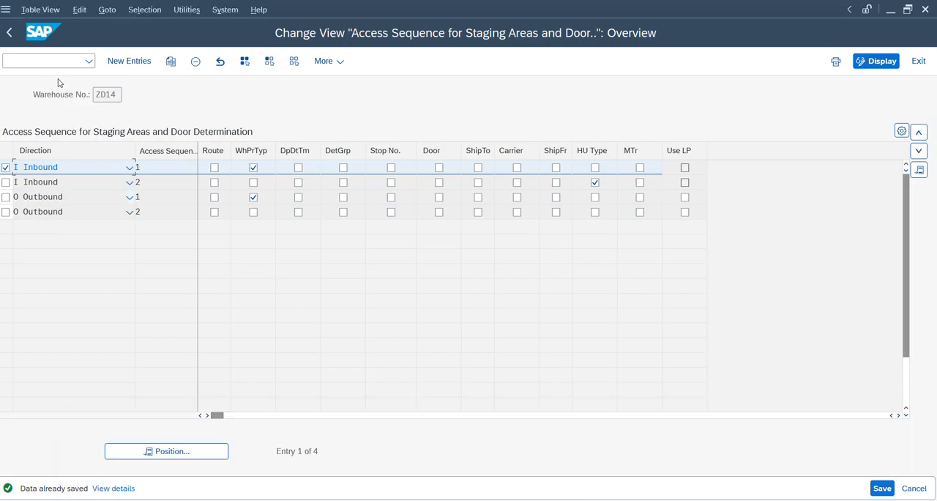
text(/n/s)
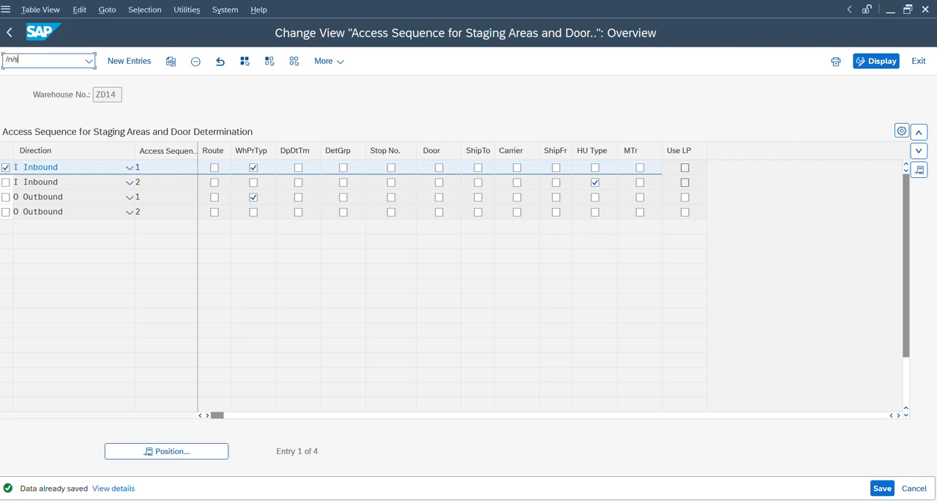
text(cwm/s)
key(BackSpace)
text(door_scu)
key(Return)
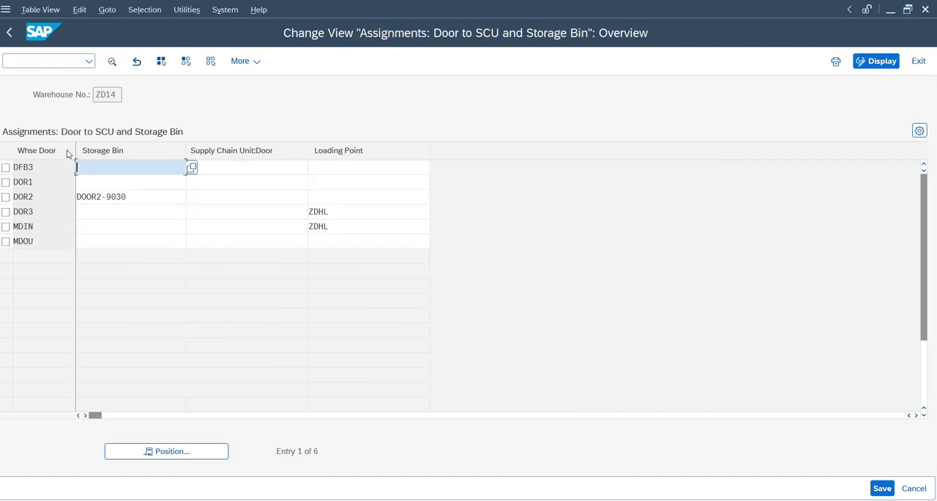
click(40, 194)
drag(9, 202, 8, 203)
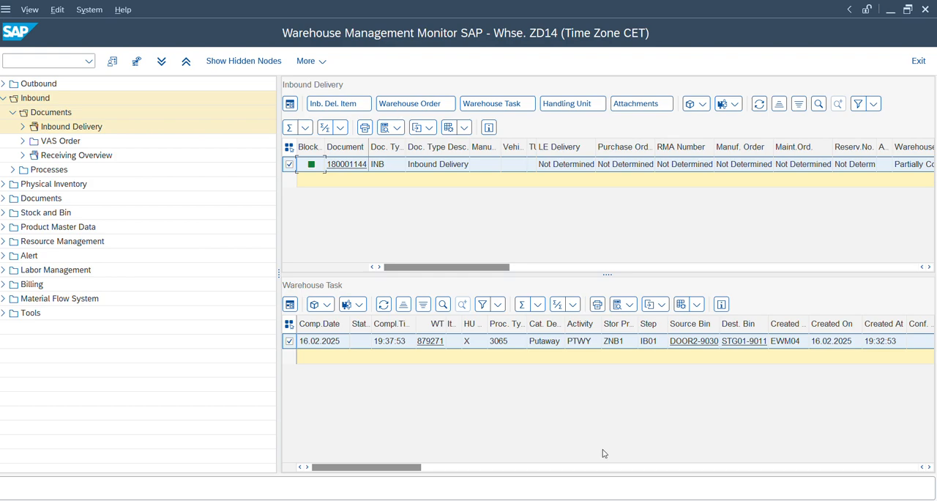
Step: Examine the process-oriented storage control entry for step IB01 with source 9030 and group 0001, and return to the door assignments
mouse_move(608, 498)
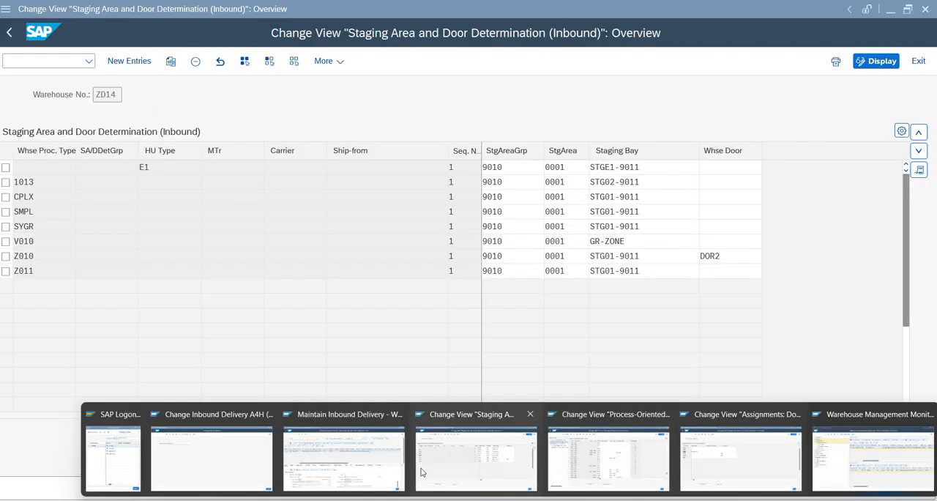
mouse_move(394, 468)
mouse_move(489, 463)
mouse_move(576, 467)
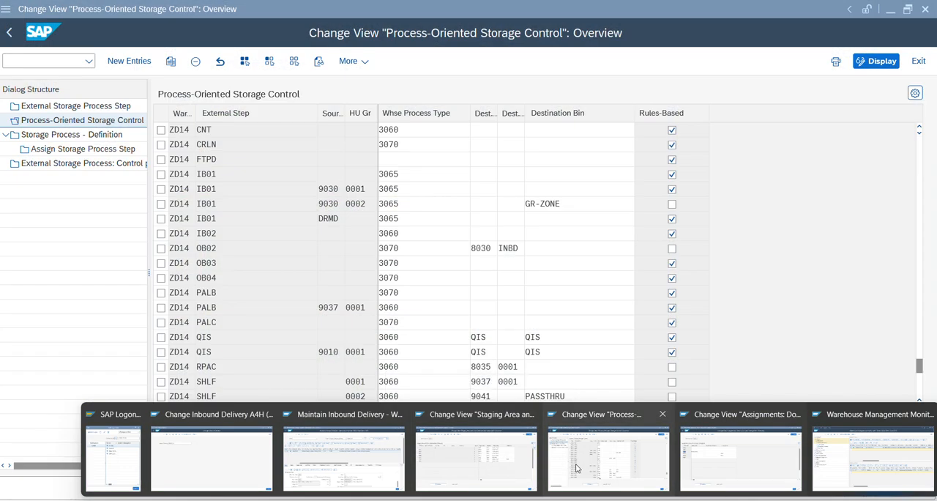
click(576, 467)
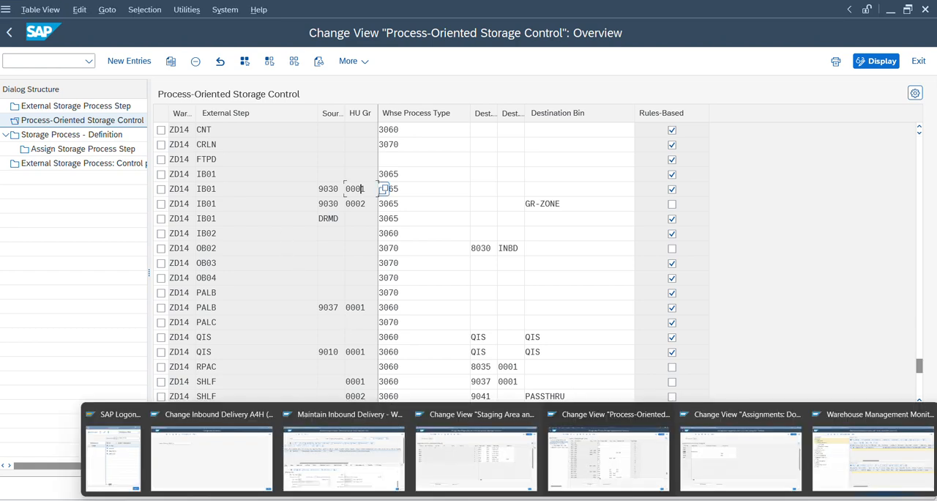
click(727, 466)
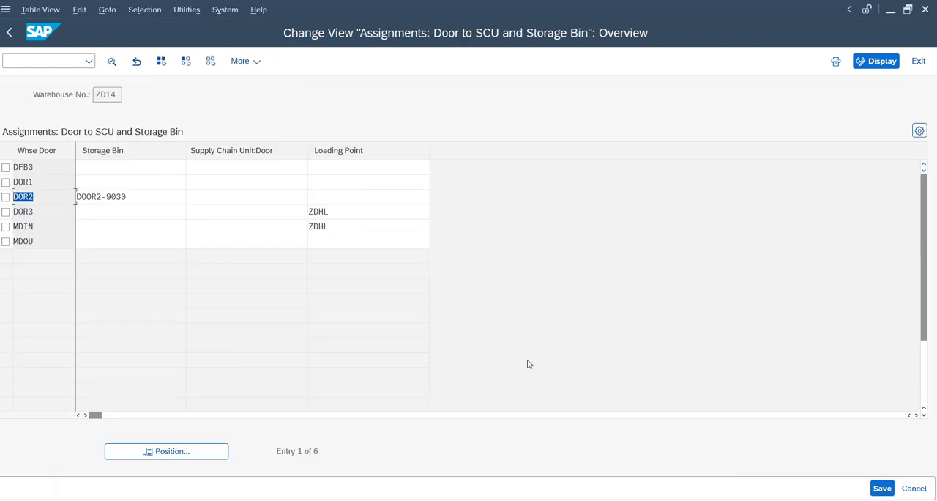
Step: Run /n/scwm/rfui and log on to the RF environment for warehouse ZD14 with the proposed resource and presentation device ZD14
click(19, 59)
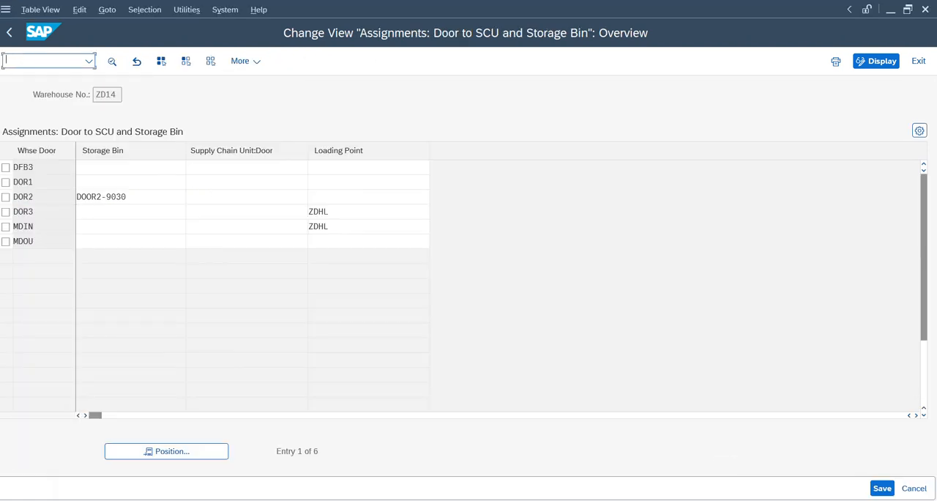
text(/n/scwm/rfui)
key(Return)
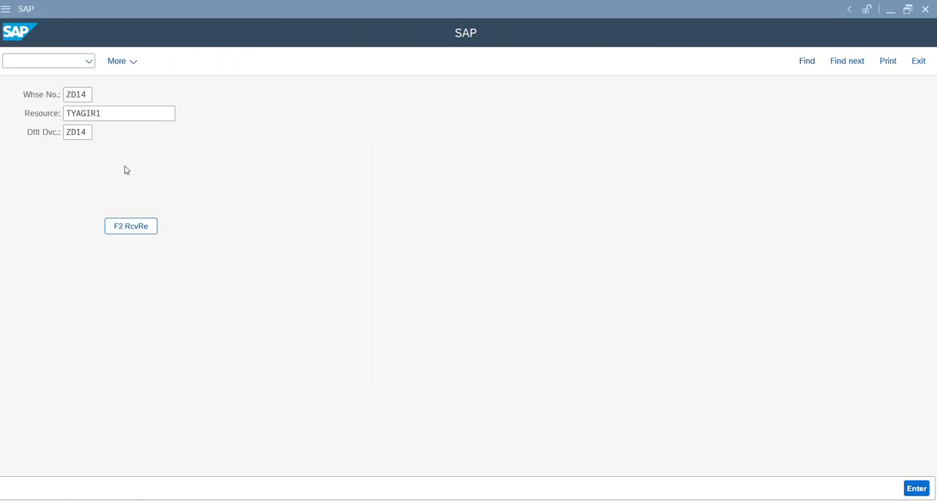
click(117, 113)
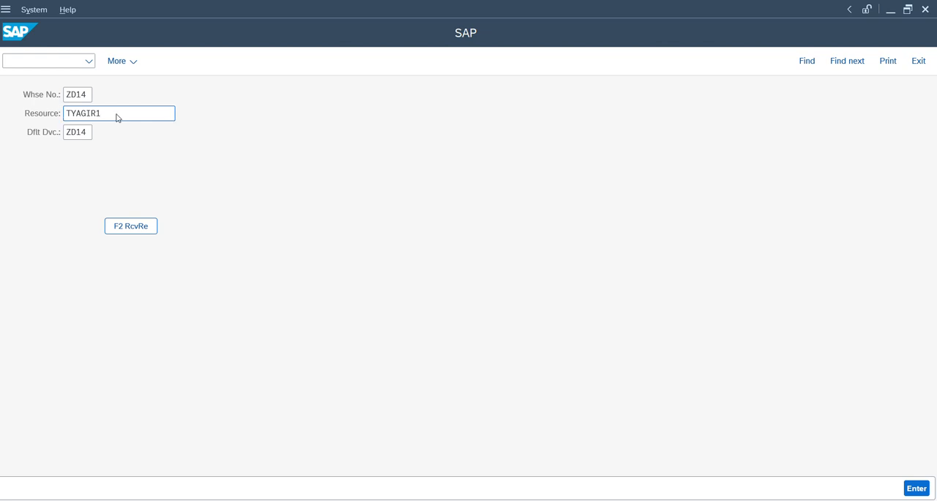
key(Return)
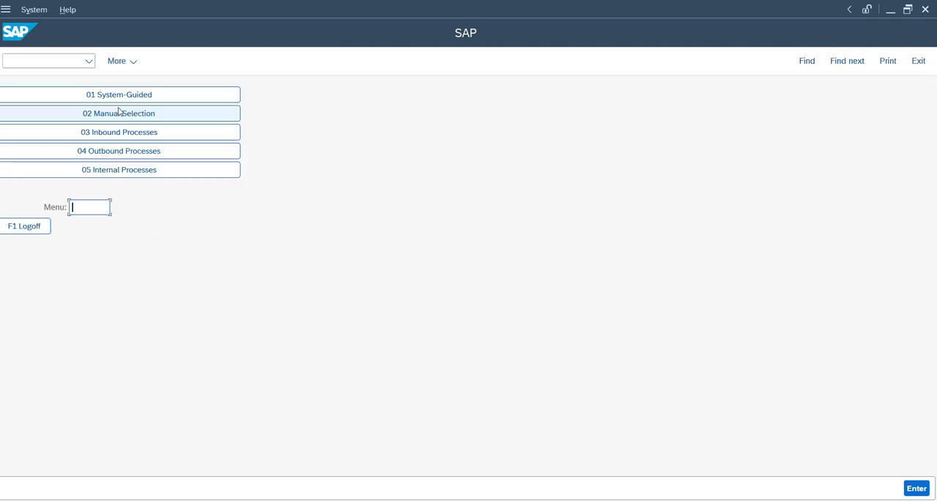
Step: Start inbound unloading by delivery and enter the copied inbound delivery number 180001144
click(115, 134)
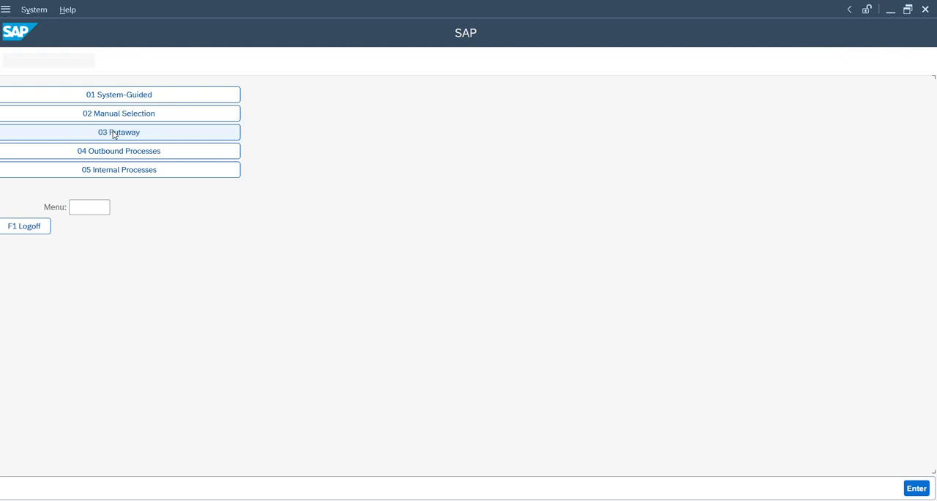
click(116, 96)
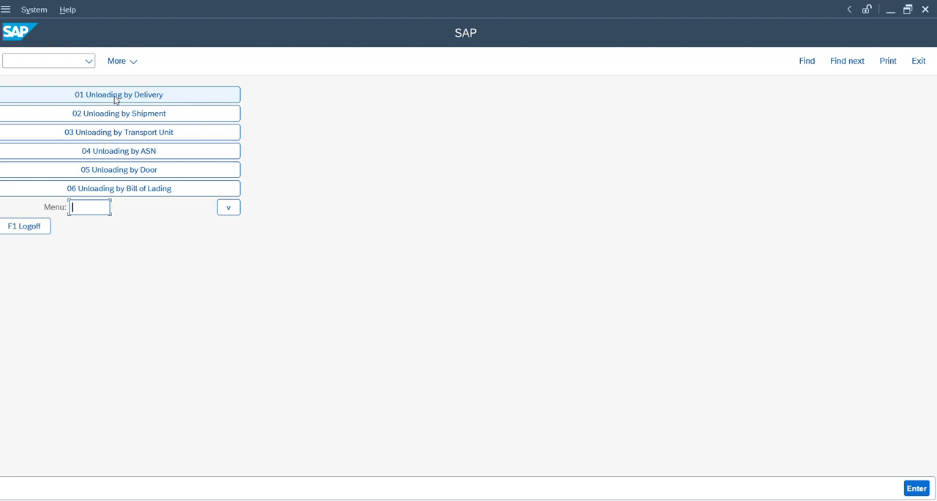
click(115, 96)
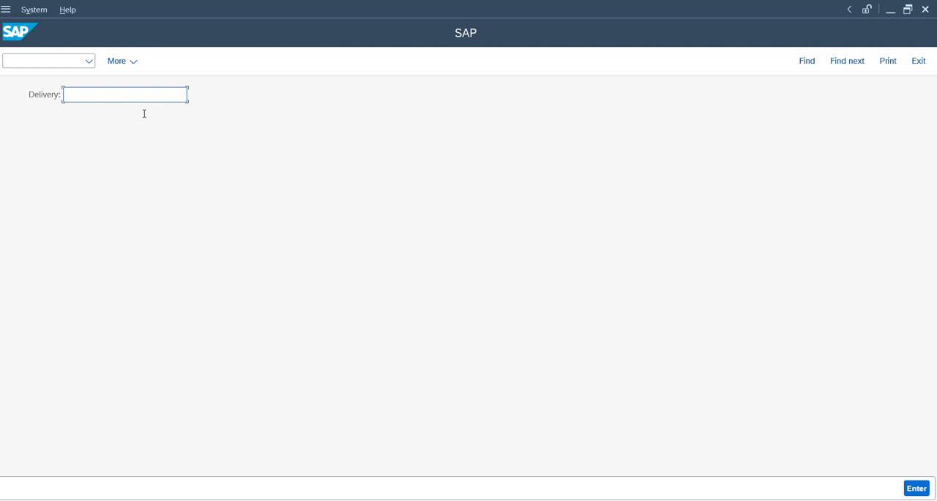
click(162, 93)
text(180001144)
key(Return)
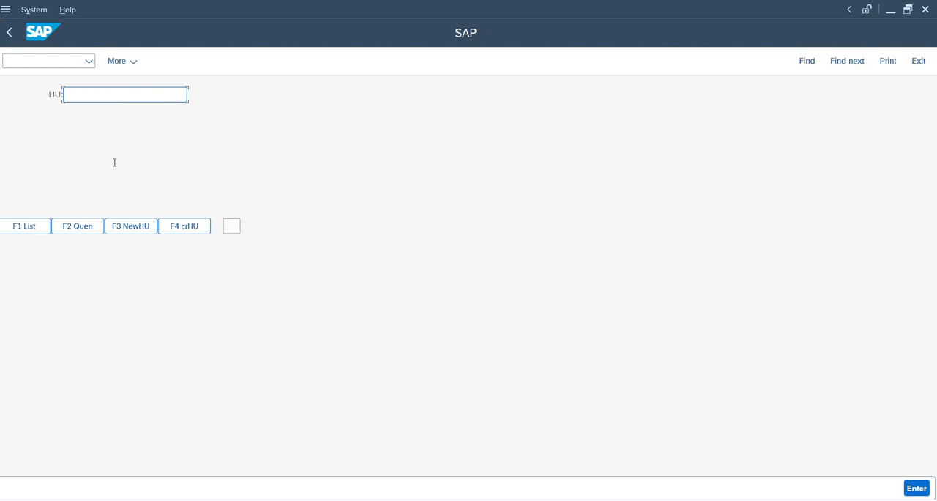
click(31, 226)
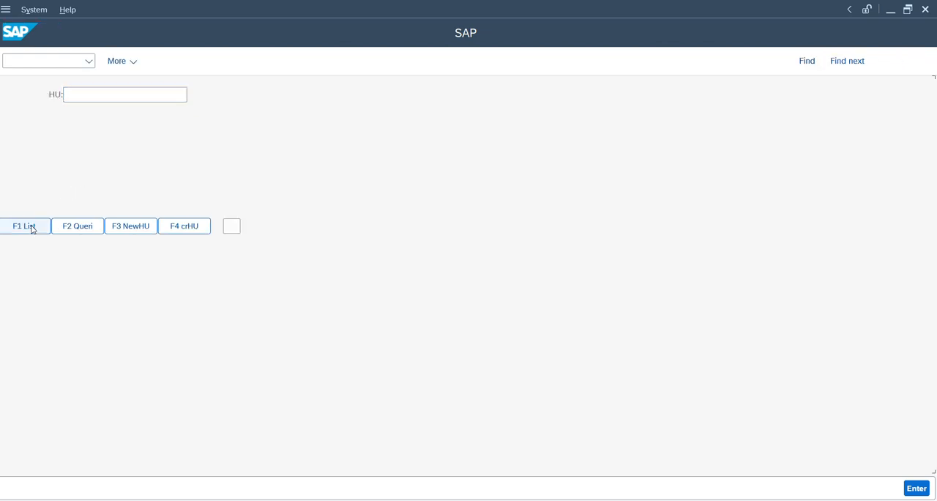
text(1)
key(Return)
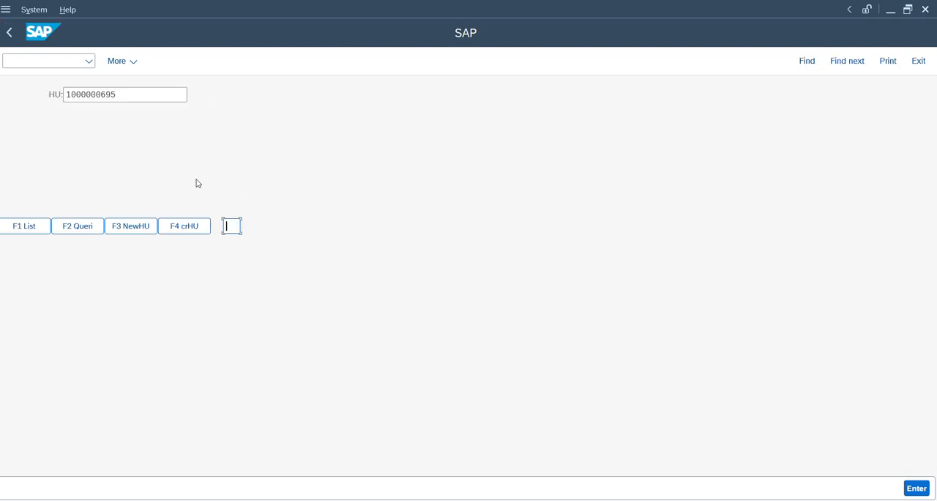
key(Return)
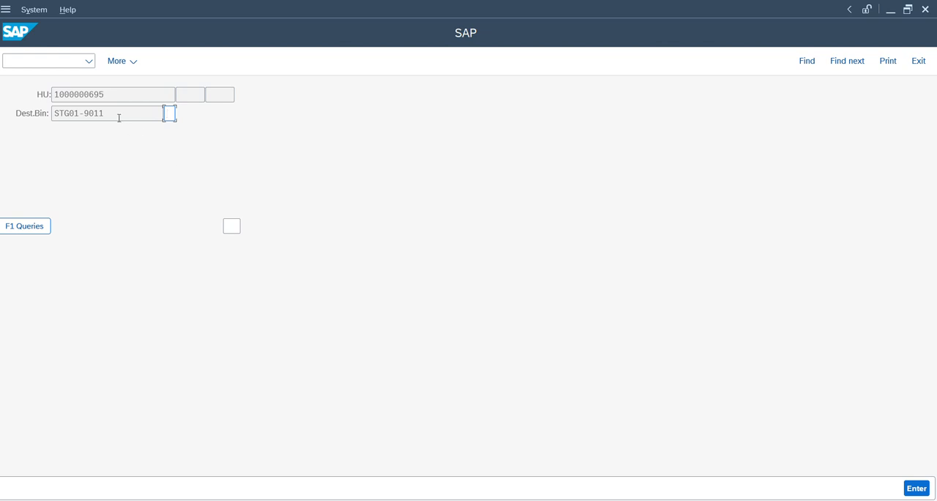
drag(117, 115, 30, 110)
key(Tab)
text(S)
key(Return)
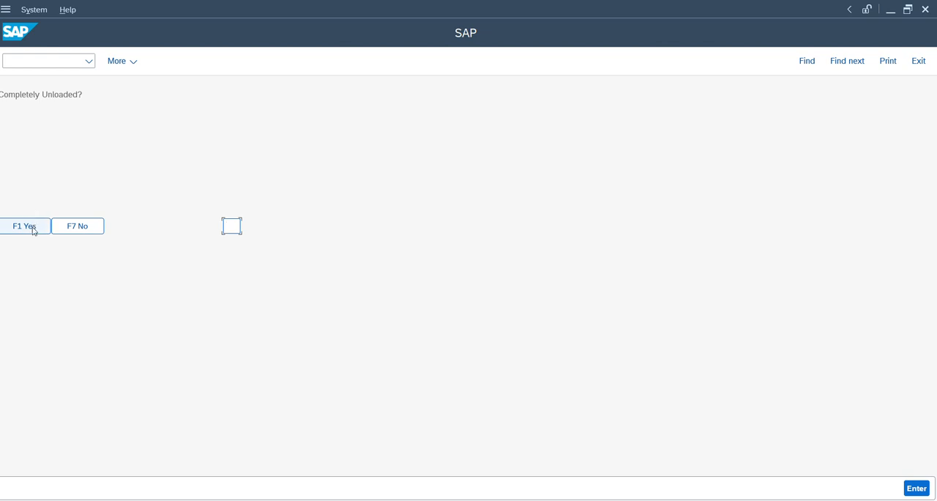
Step: Confirm that the delivery is completely unloaded and return to the RF unloading menu
click(33, 229)
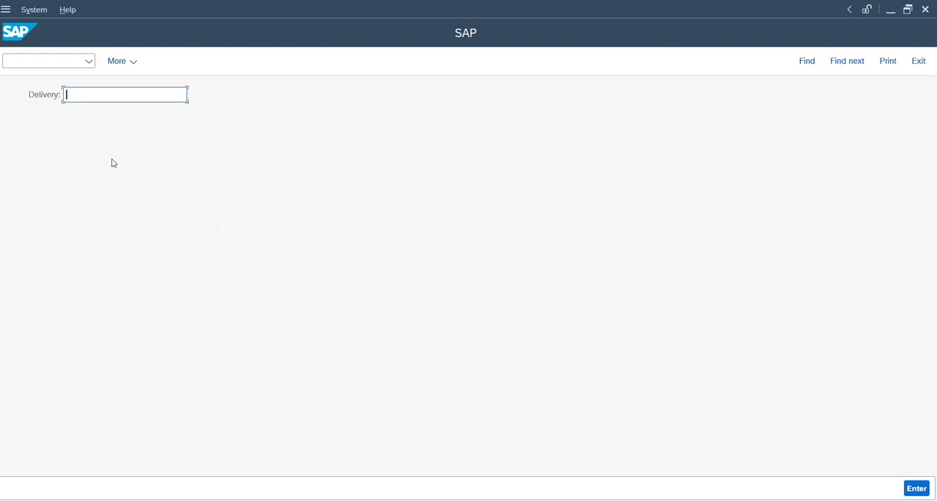
key(F7)
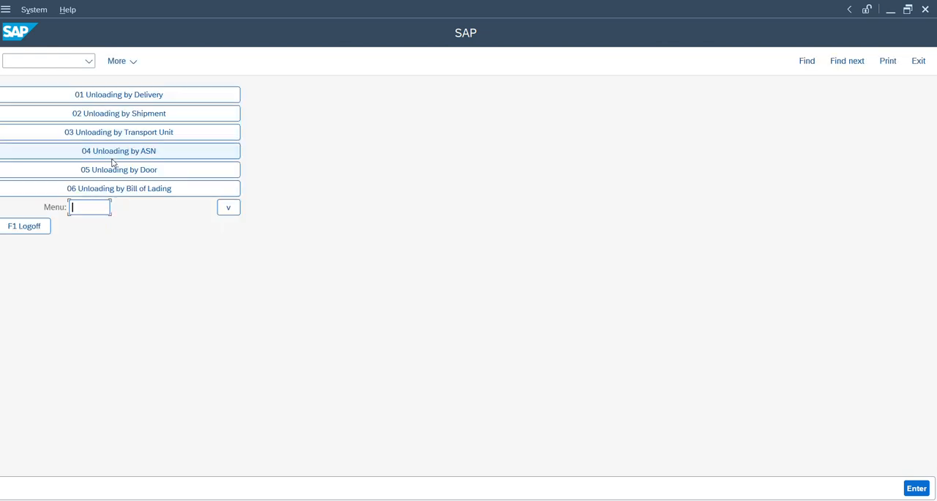
Step: Switch to the warehouse management monitor, refresh the inbound delivery and display its warehouse tasks
key(alt+Tab)
key(alt+Tab)
key(alt+Tab)
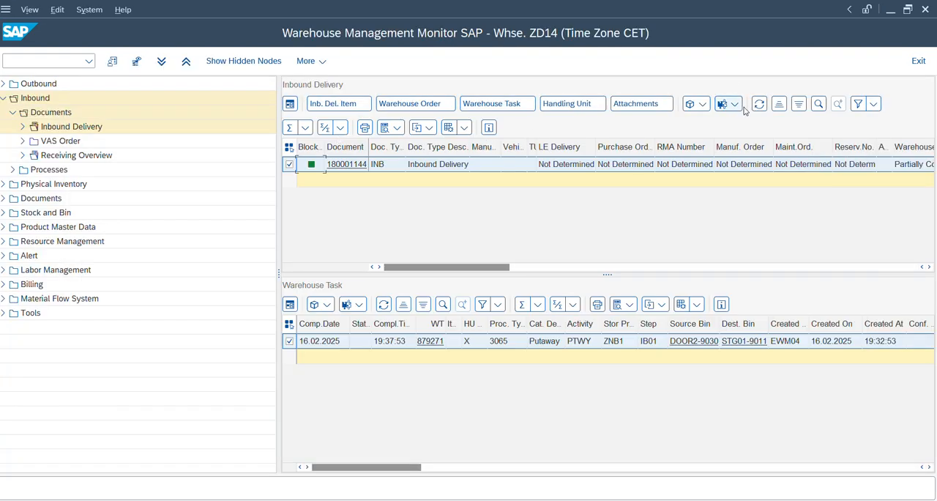
click(759, 103)
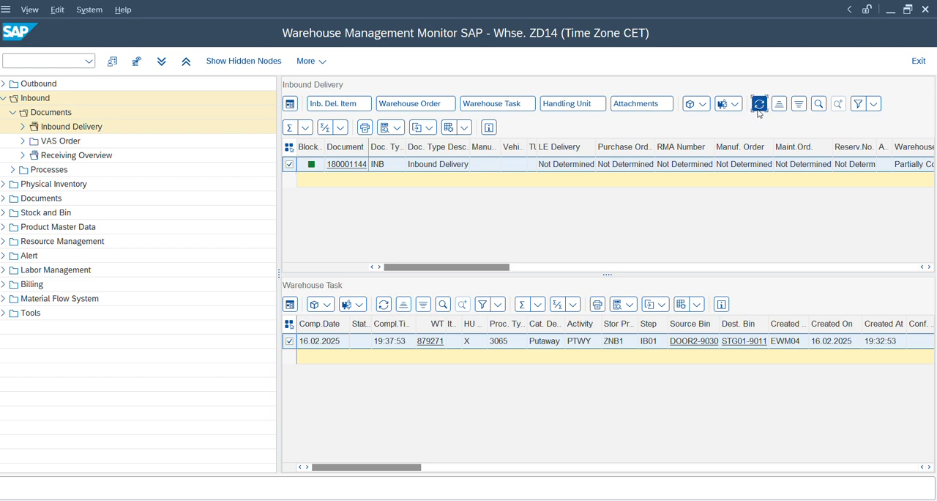
click(508, 104)
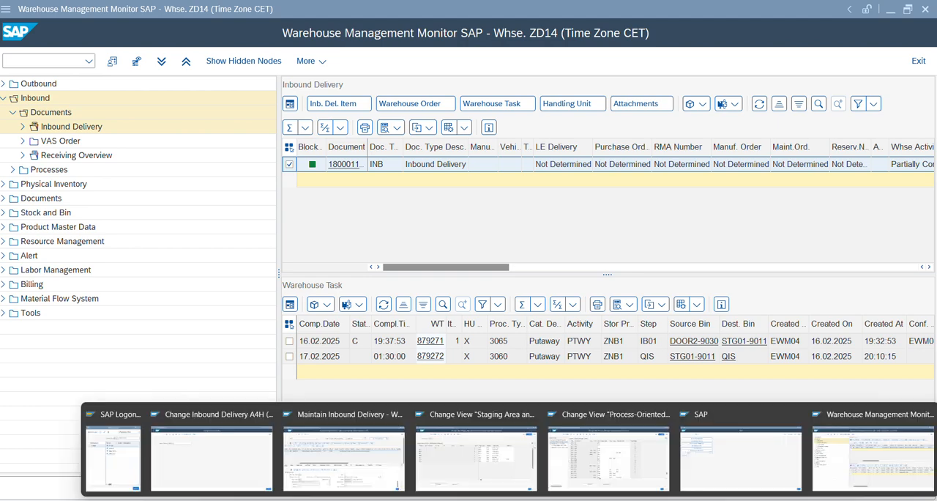
Step: Switch to the Process-Oriented Storage Control settings and check the ZD14 entries for external step QIS
mouse_move(490, 452)
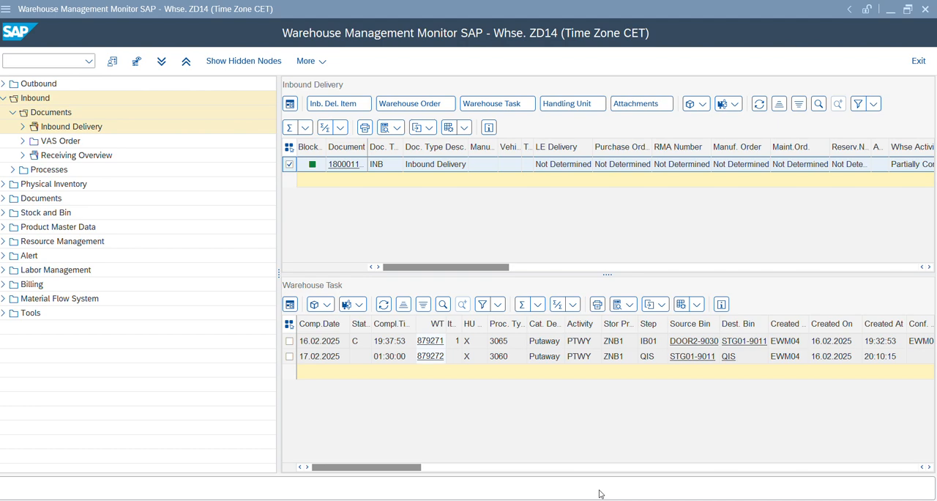
mouse_move(510, 500)
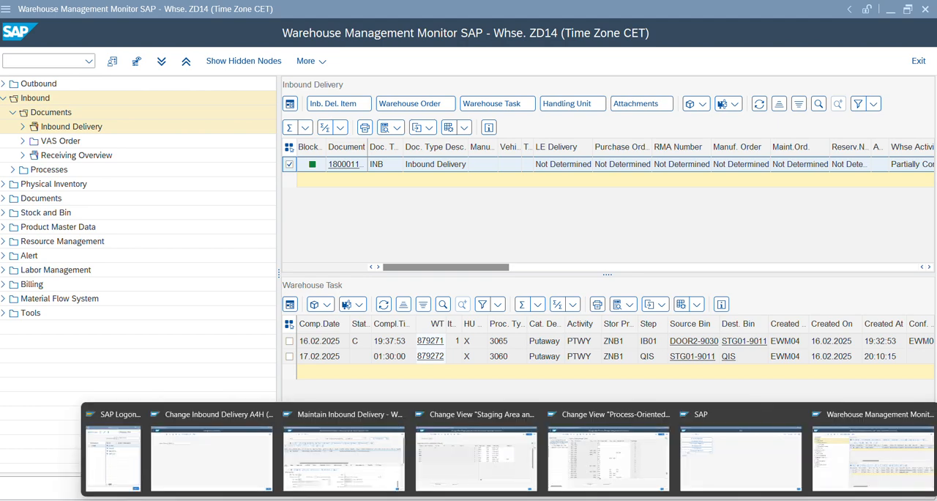
click(599, 461)
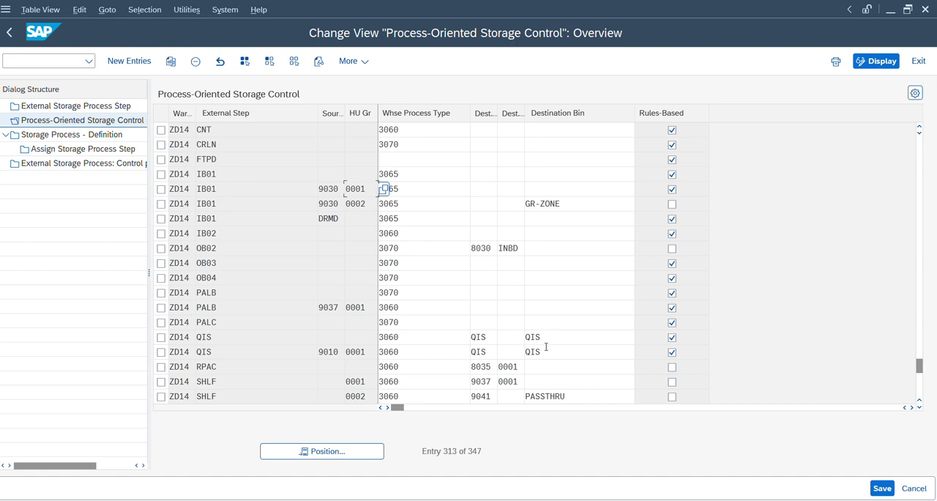
key(alt+Tab)
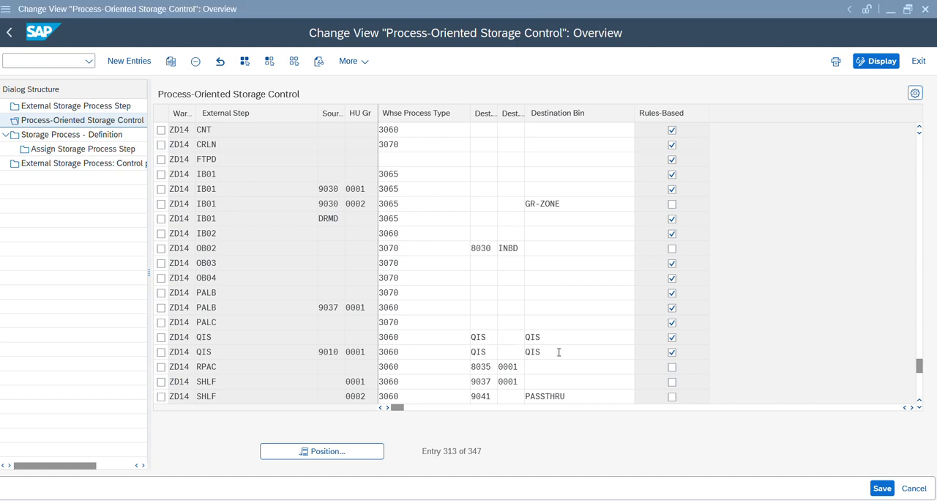
mouse_move(509, 500)
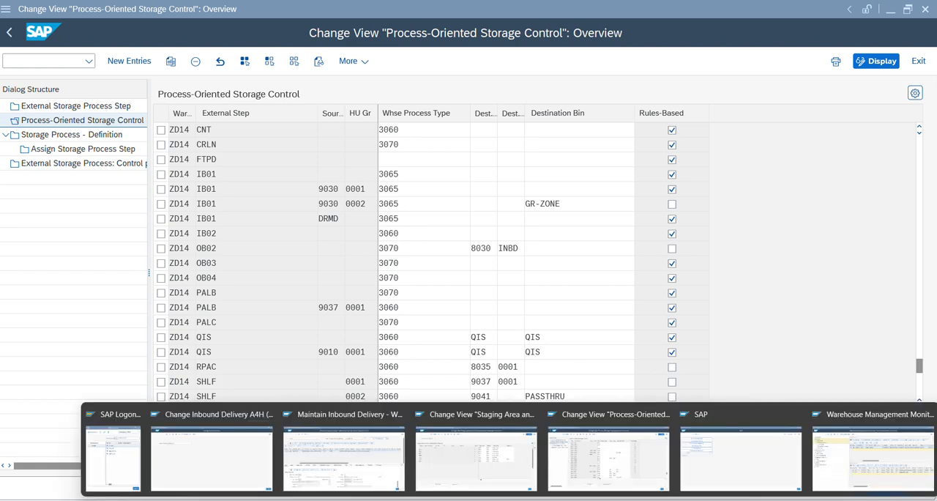
click(252, 336)
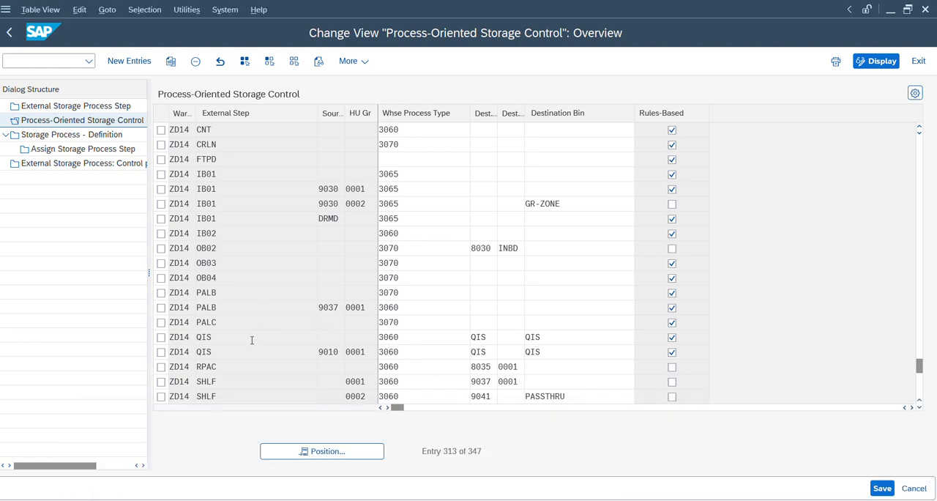
Step: Check the process steps assigned to storage process ZNB1 of warehouse ZD14, and return to the storage process definitions
click(76, 136)
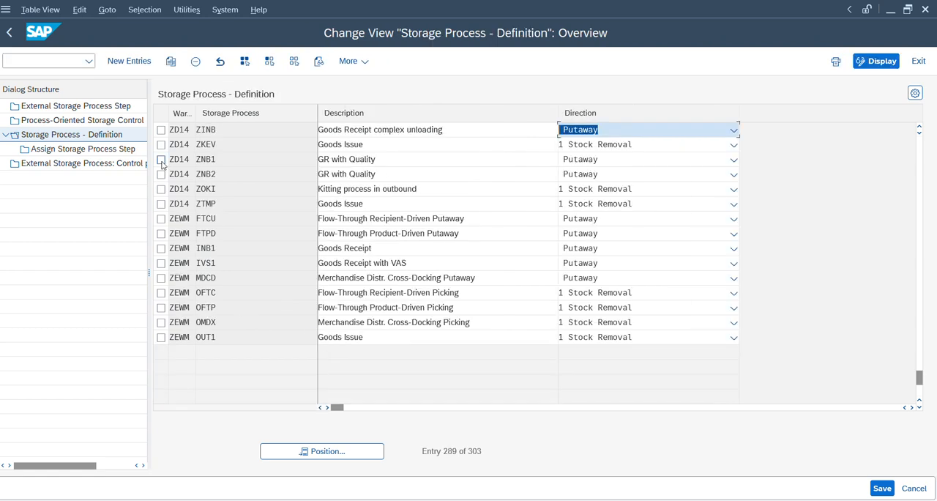
click(161, 160)
click(93, 150)
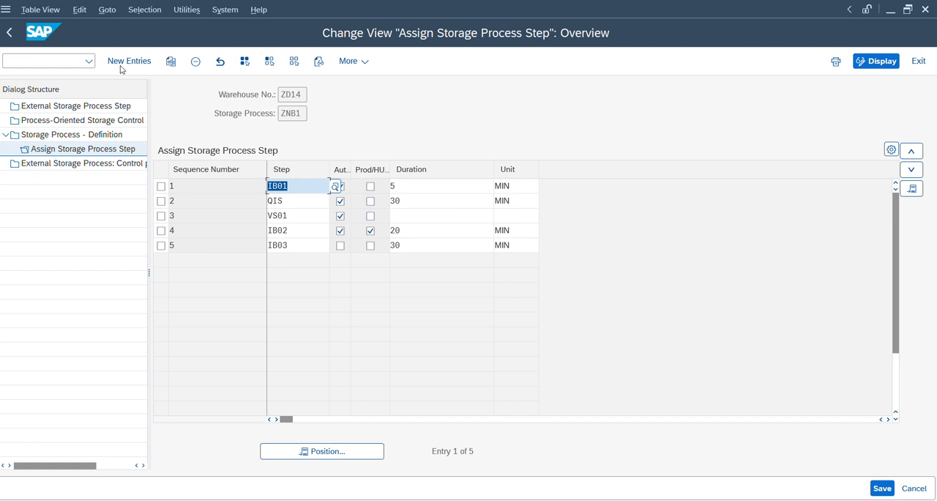
click(11, 33)
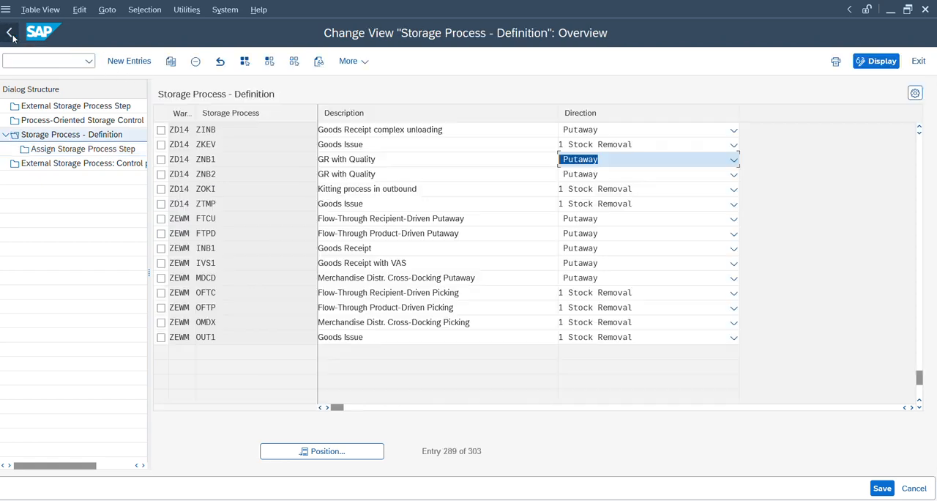
Step: Check the destination bin in Process-Oriented Storage Control for step QIS with source storage type 9010 and HU type group 0001
click(68, 123)
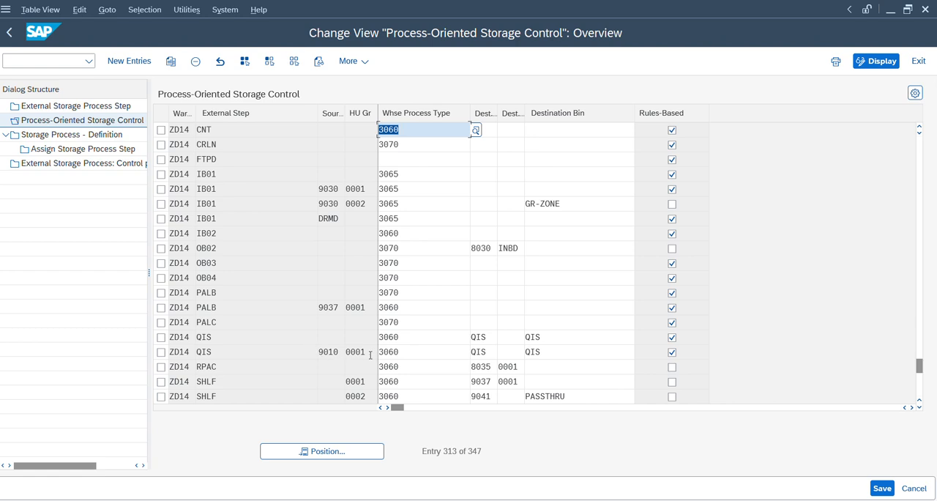
click(551, 353)
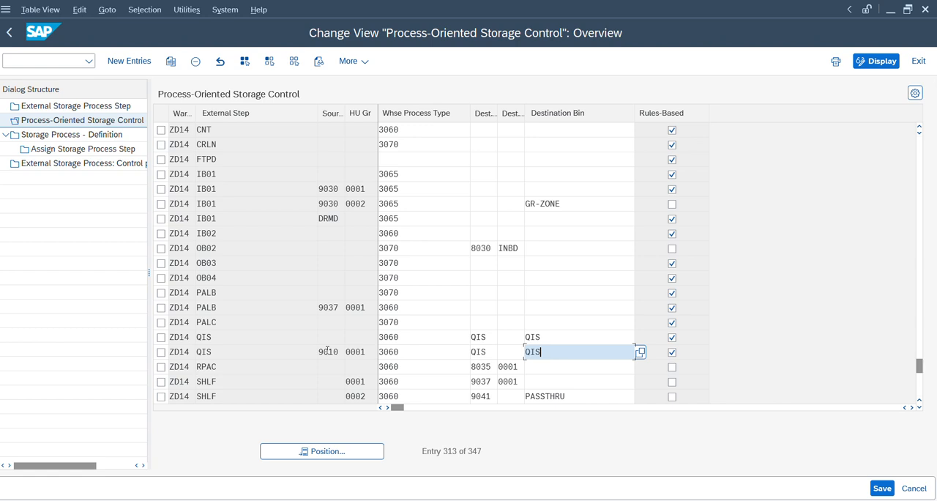
drag(363, 351, 347, 355)
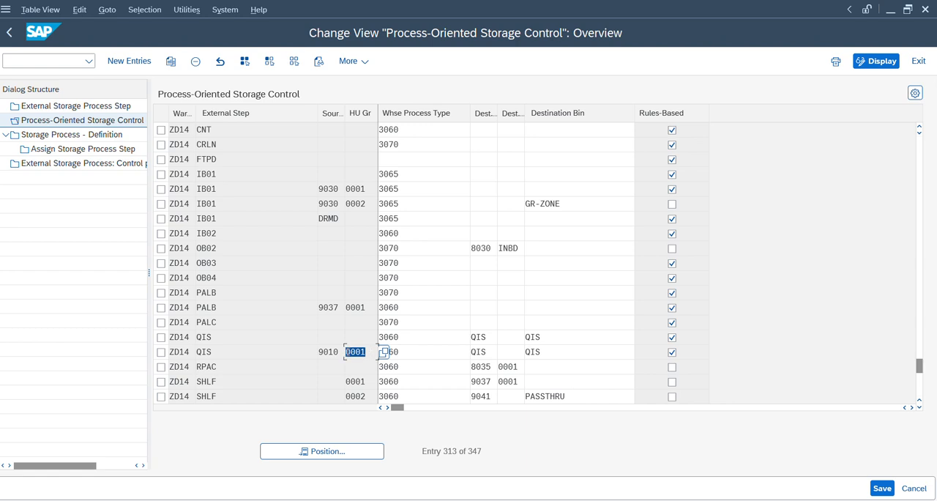
click(542, 351)
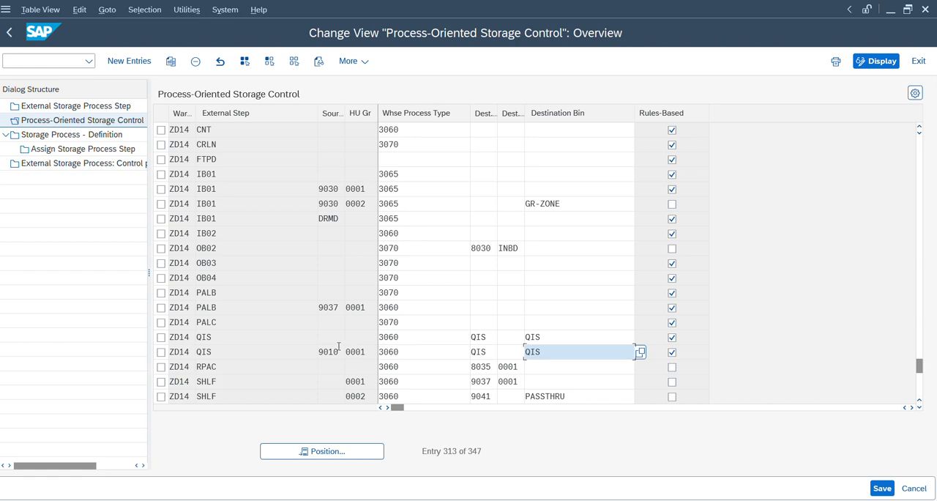
Step: Return to the warehouse management monitor and select the delivery's open QIS putaway task
key(alt+Tab)
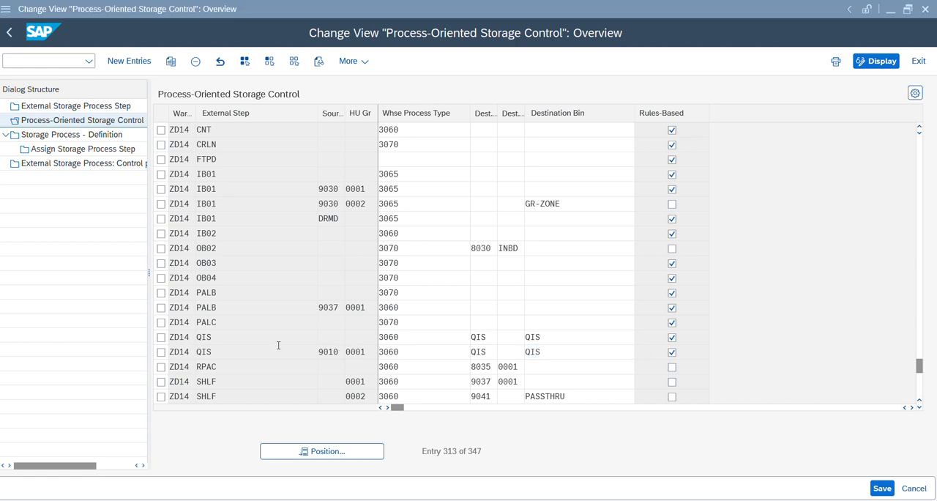
key(alt+Tab)
key(Tab)
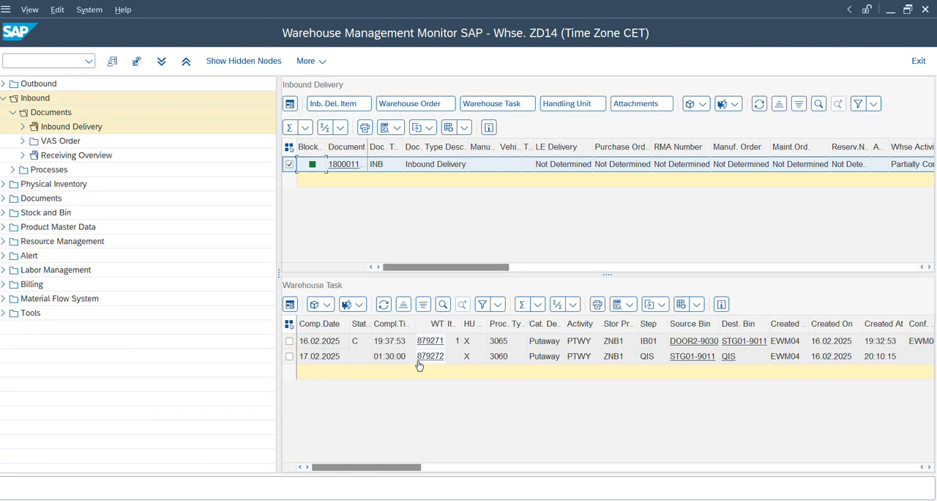
click(290, 356)
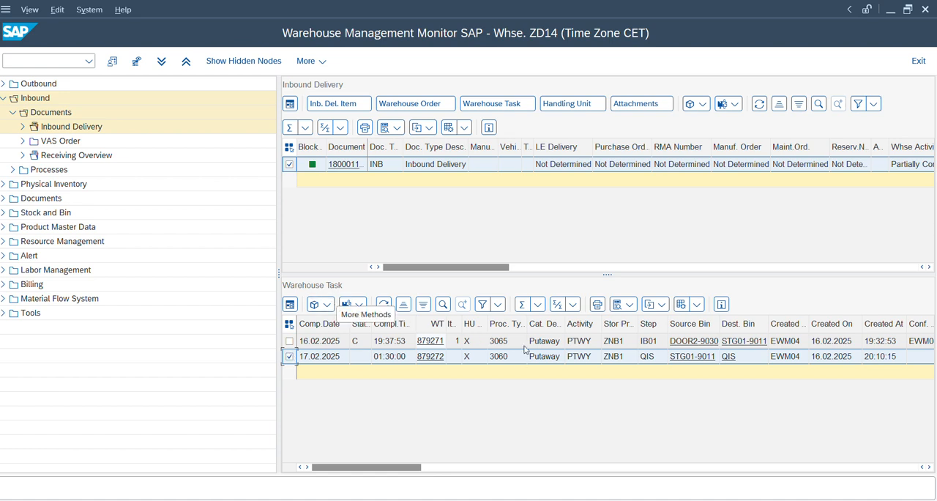
Step: Display the delivery's handling unit and select its number, and select the open QIS order among the delivery's warehouse orders
click(586, 106)
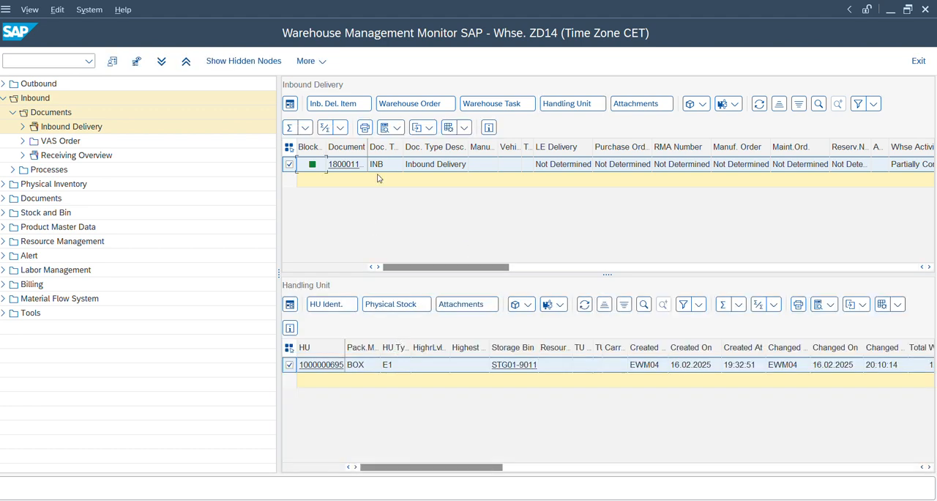
click(357, 364)
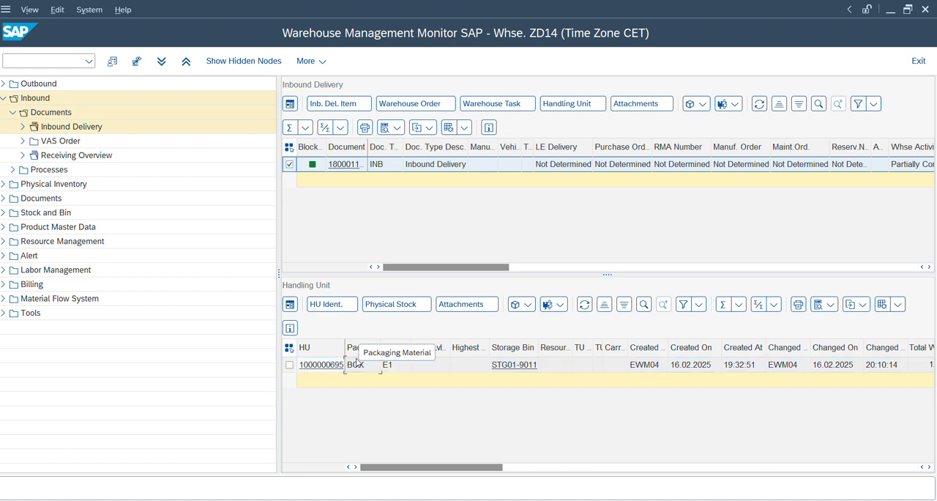
key(Left)
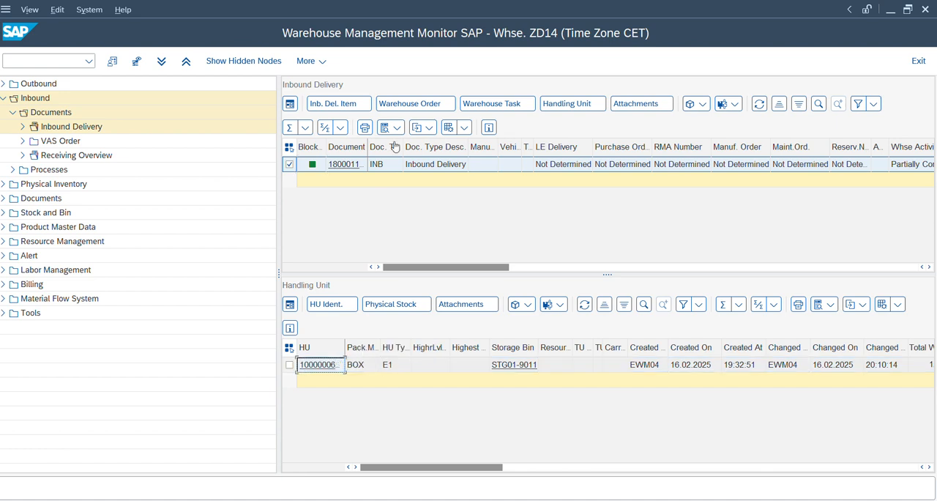
click(402, 105)
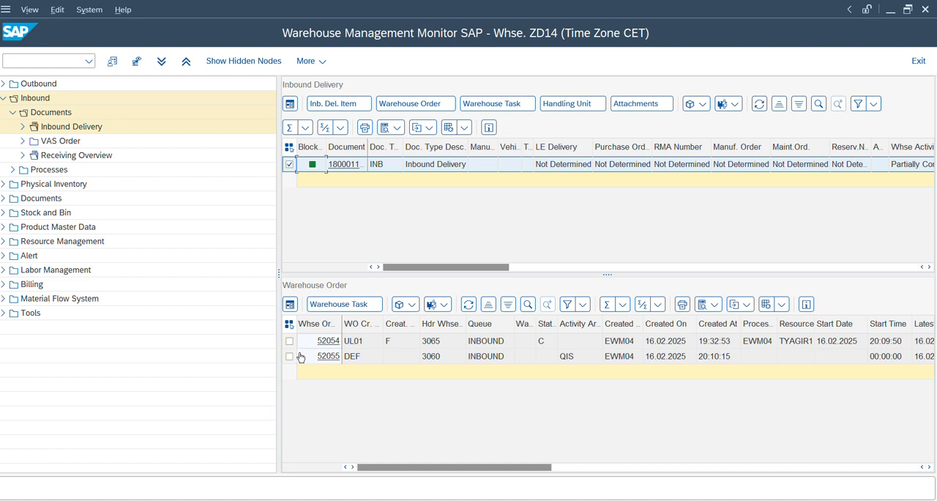
click(291, 357)
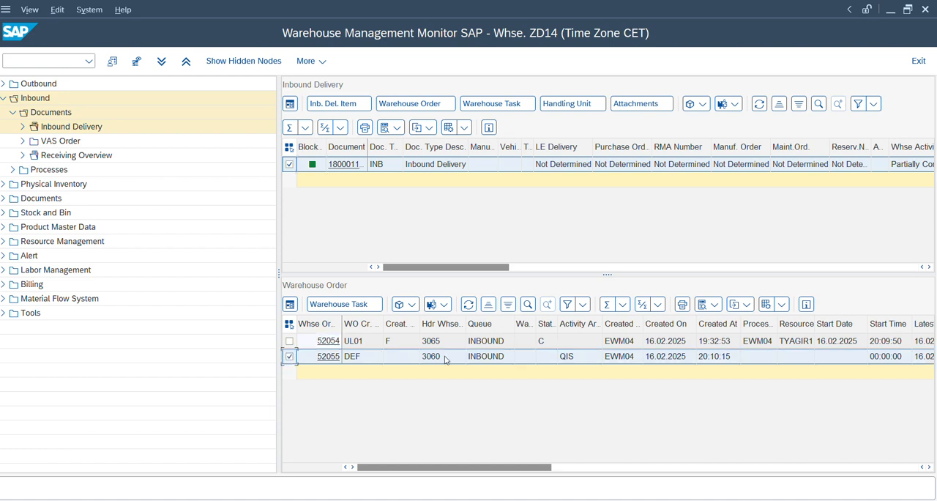
key(alt+Tab)
key(alt+Tab)
key(alt+Tab)
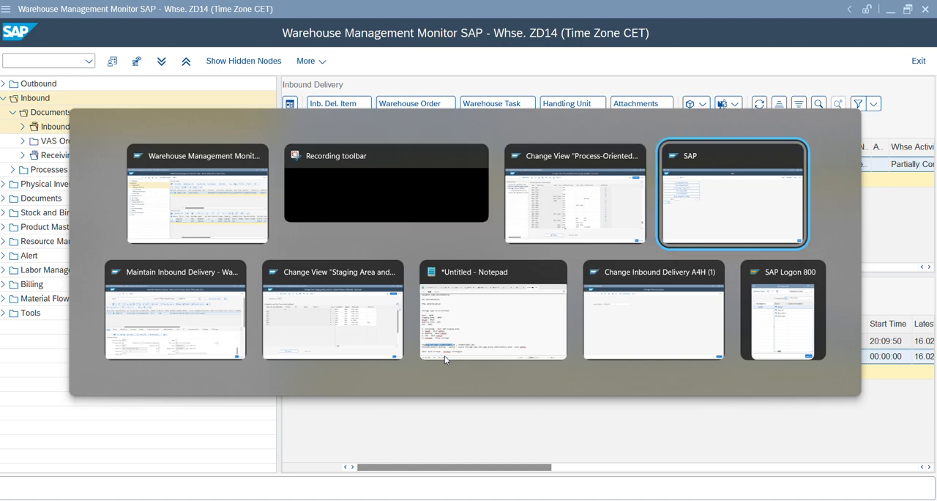
key(F7)
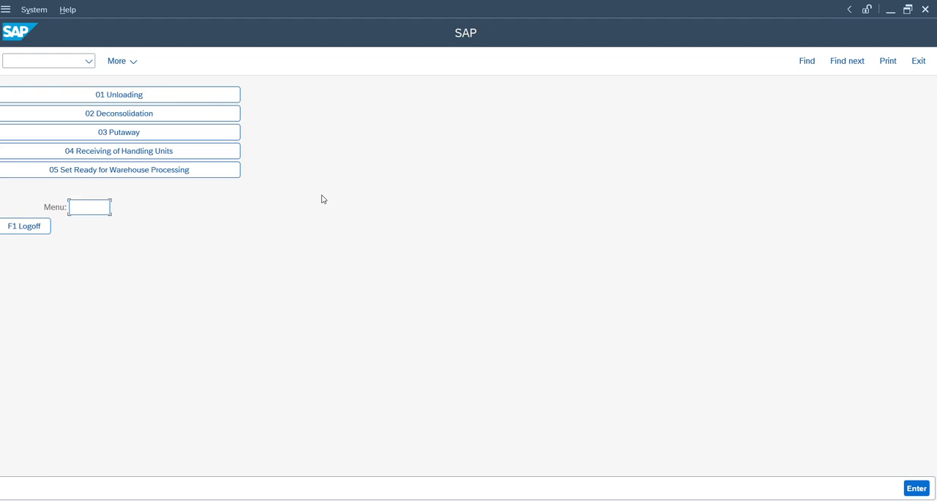
key(F7)
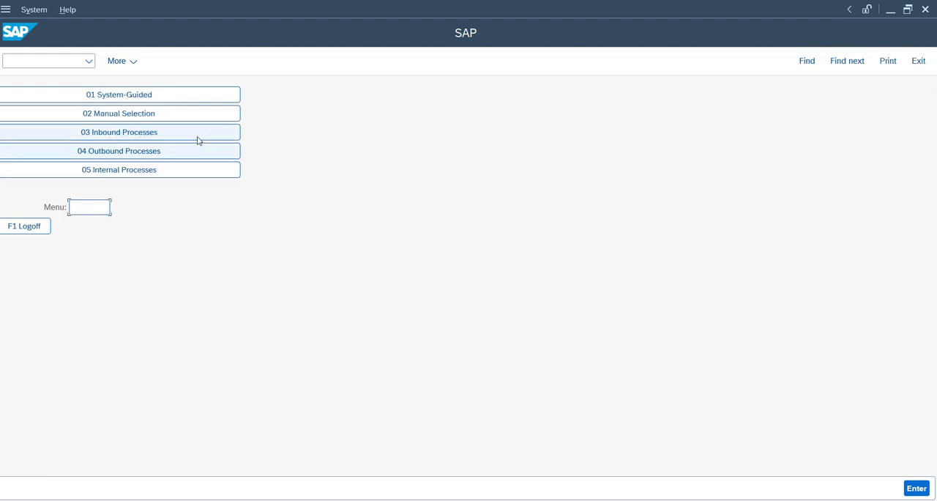
click(184, 137)
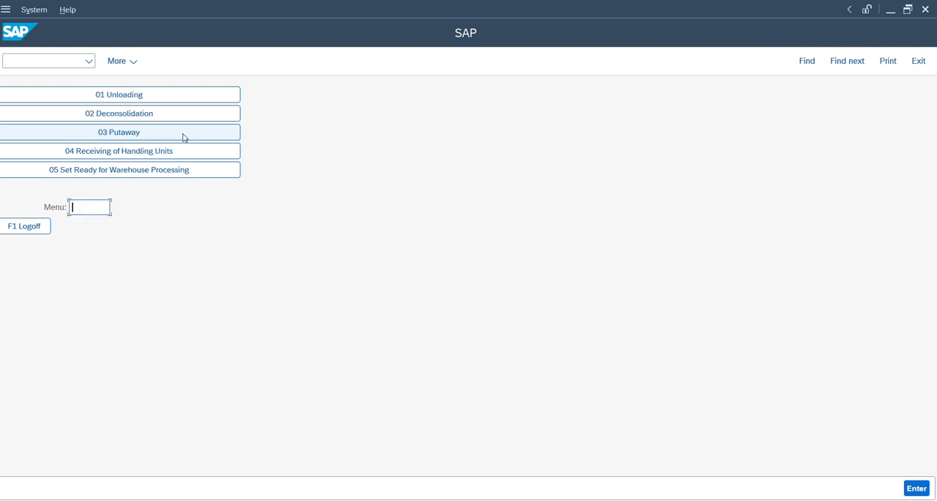
key(F7)
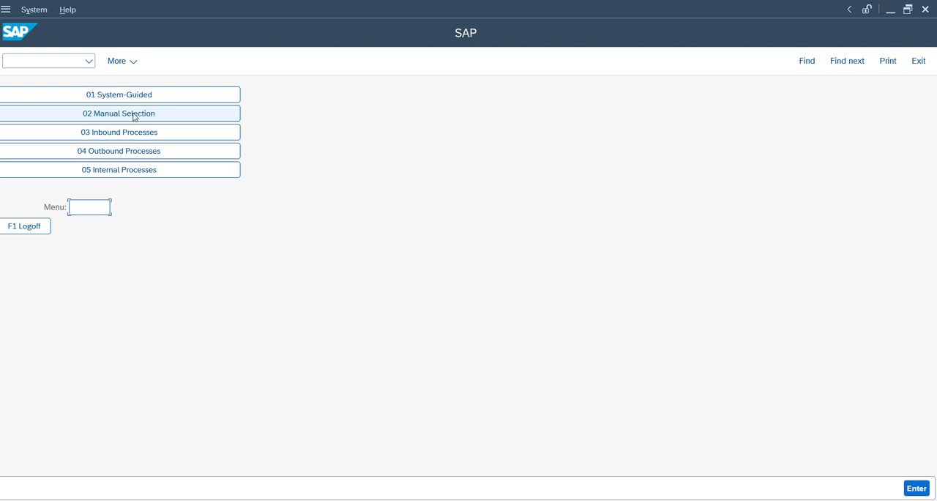
click(134, 114)
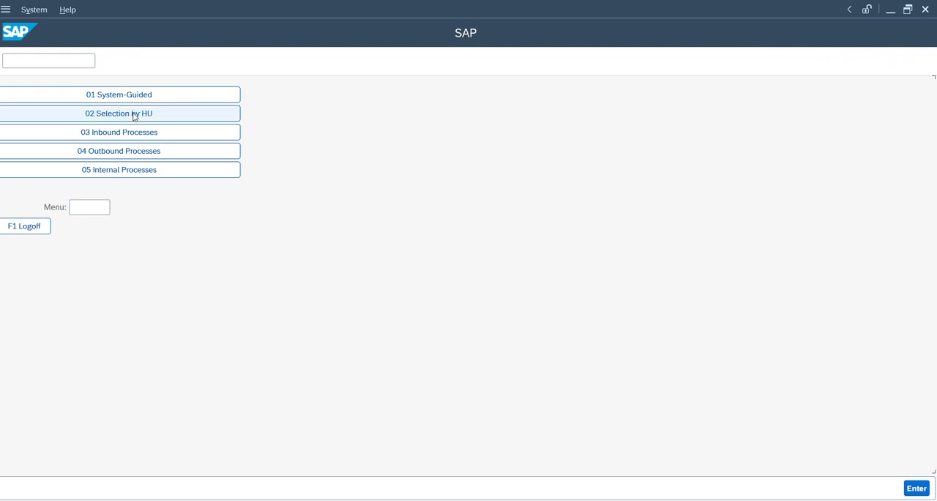
click(135, 115)
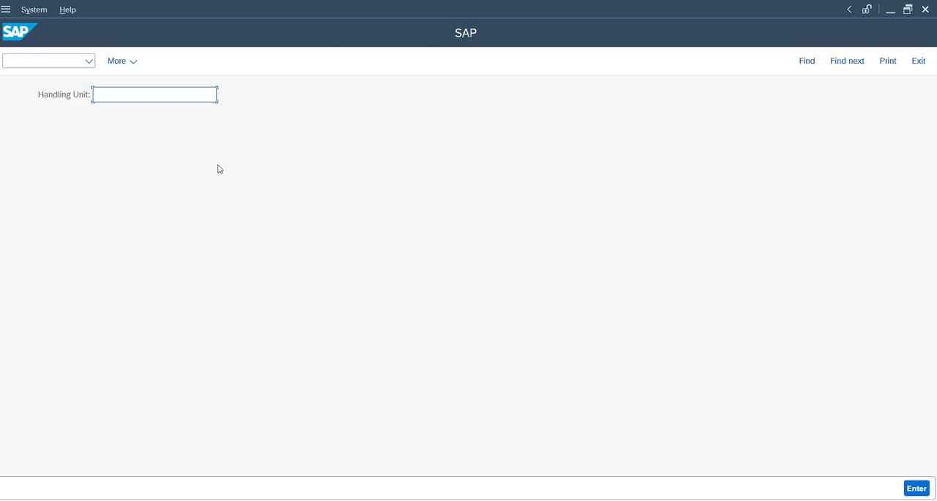
text(1000000695)
key(Return)
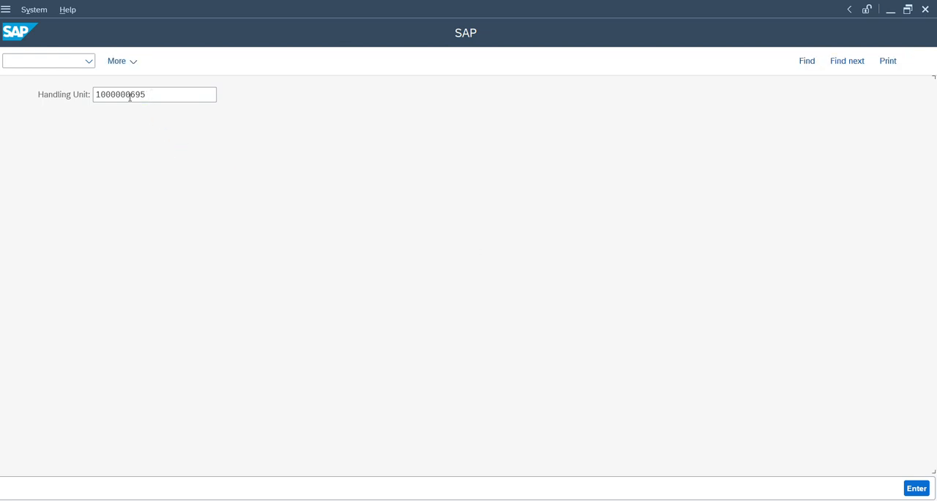
Step: Confirm the handling unit's move to bin QIS by entering verification values 0 for the HU, Q for the bin and 1 for the destination HU
drag(114, 95, 37, 94)
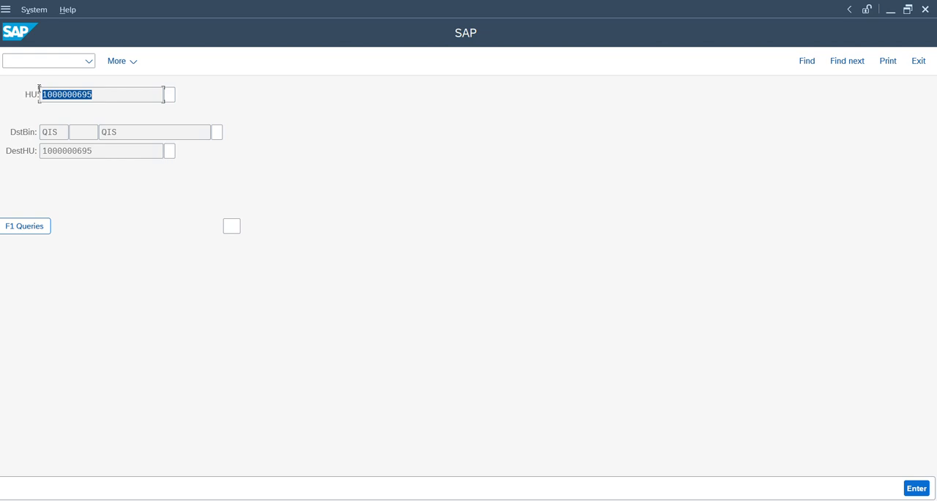
click(38, 93)
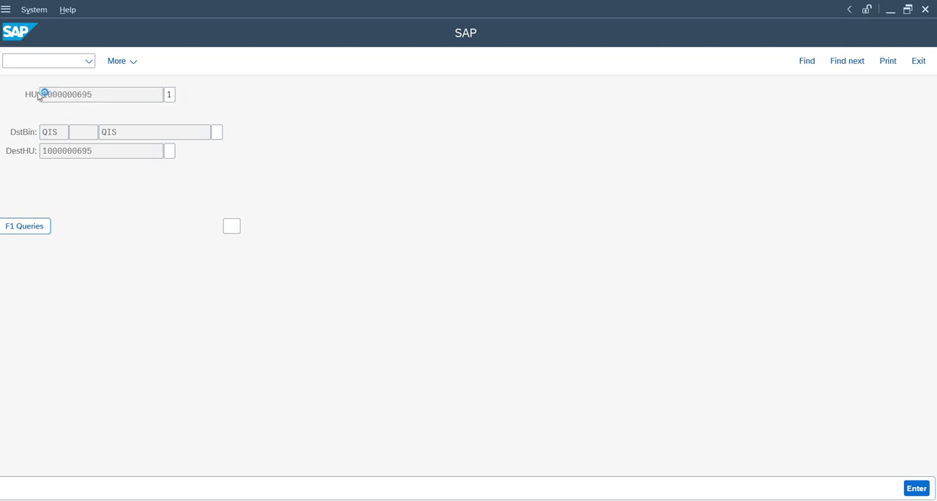
text(0)
click(110, 132)
double_click(110, 132)
key(Tab)
text(Q)
drag(100, 155, 38, 155)
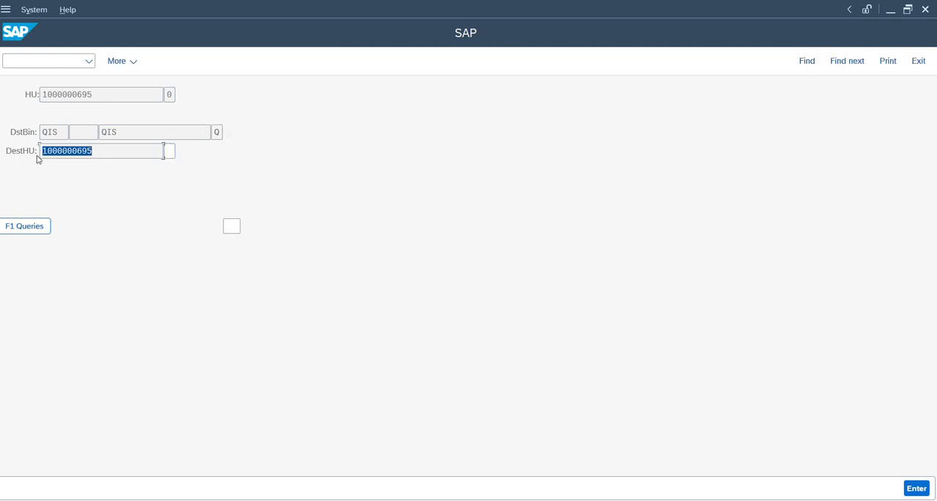
key(Tab)
text(1)
Step: Open transaction QA32 in a new session, list the inspection lots without a usage decision, and widen the inspection lot column
click(72, 61)
text(/oq)
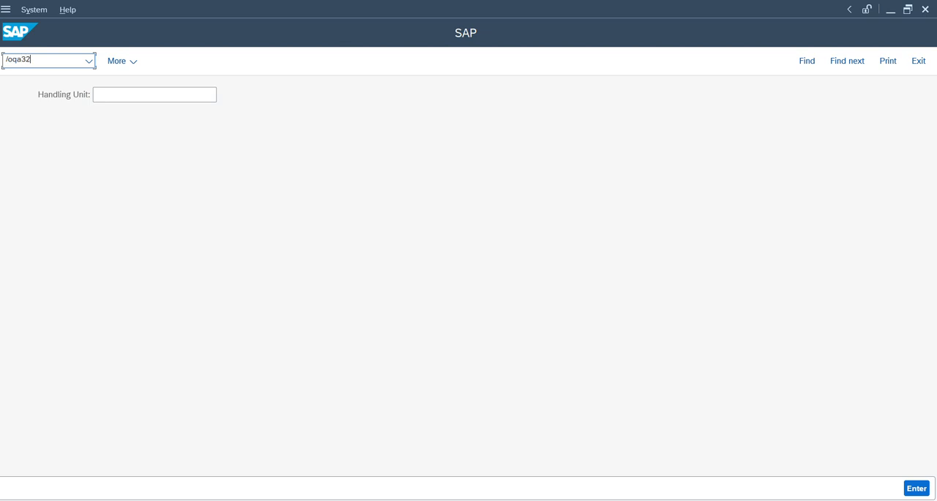
text(a32)
key(Return)
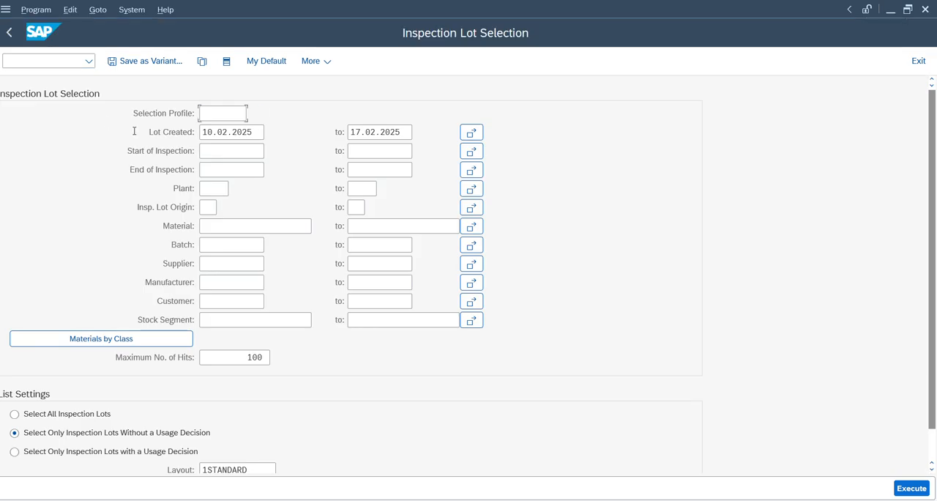
click(904, 492)
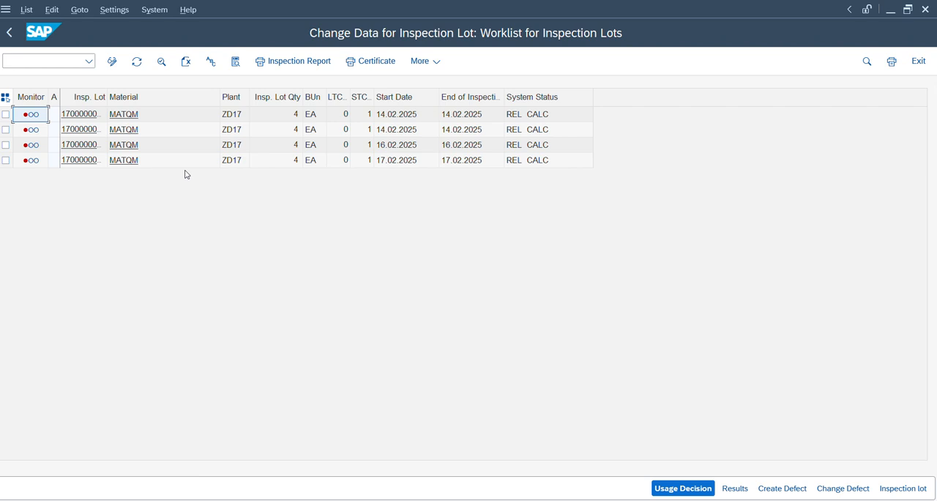
drag(108, 93, 200, 93)
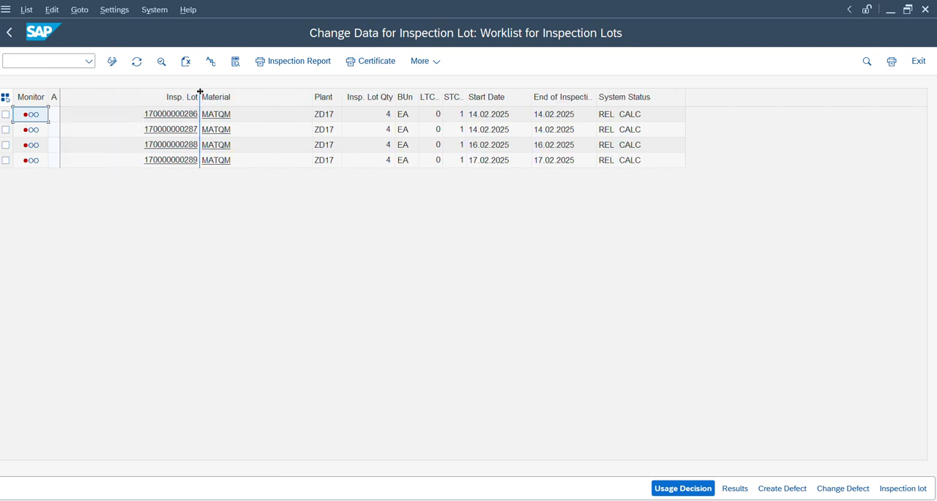
Step: Record usage decision A (Accept) from code group Z1 for the 17.02.2025 MATQM inspection lot, forcing inspection completion
click(6, 160)
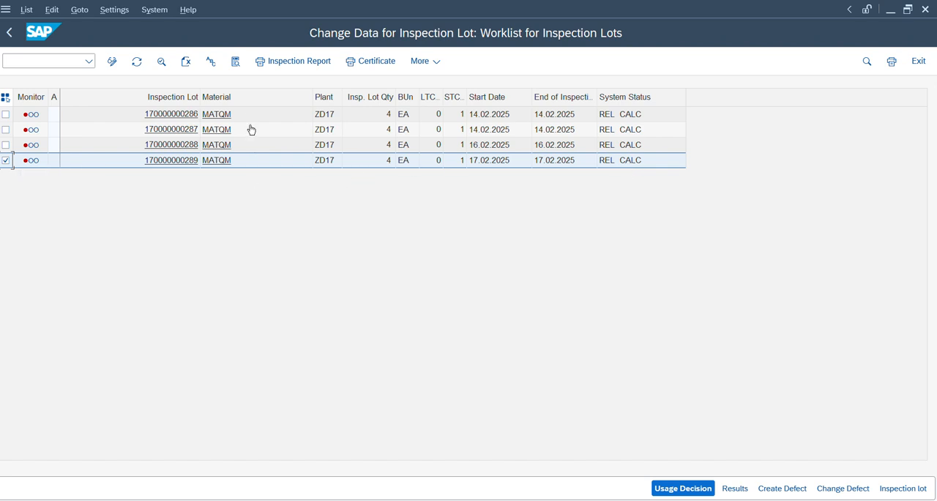
click(663, 487)
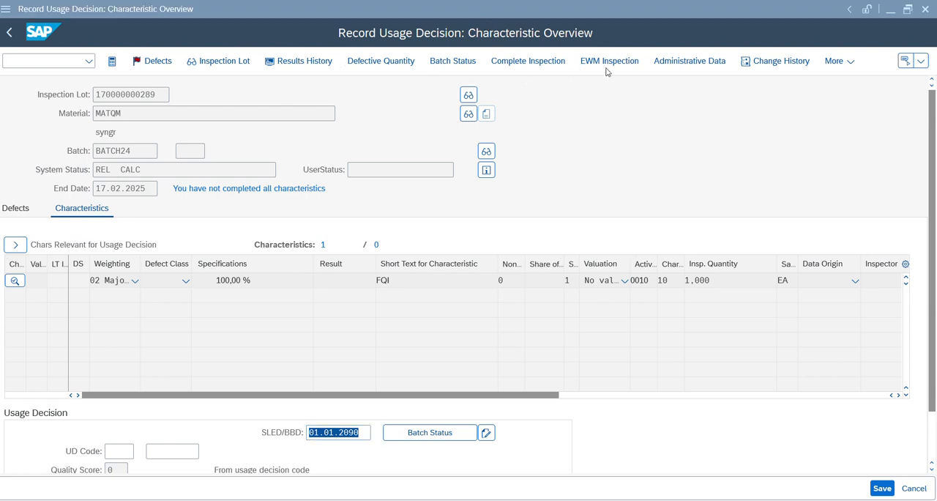
click(119, 451)
click(143, 453)
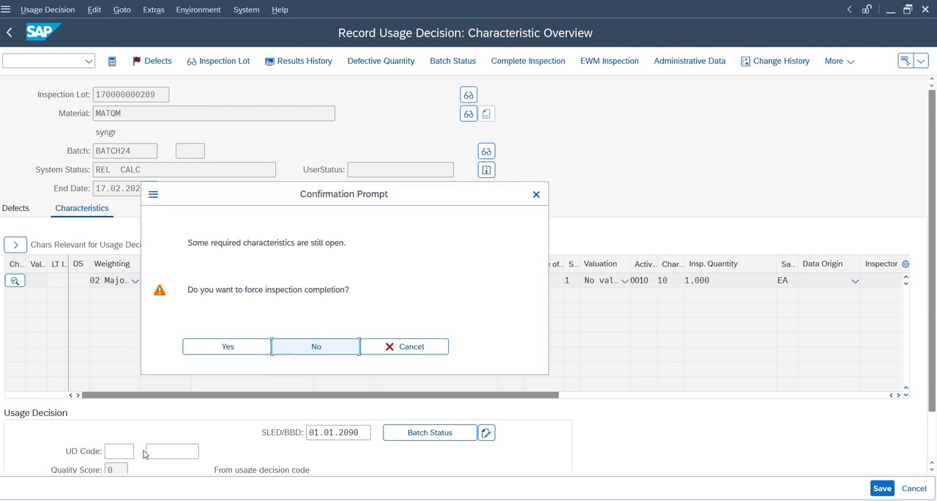
click(243, 352)
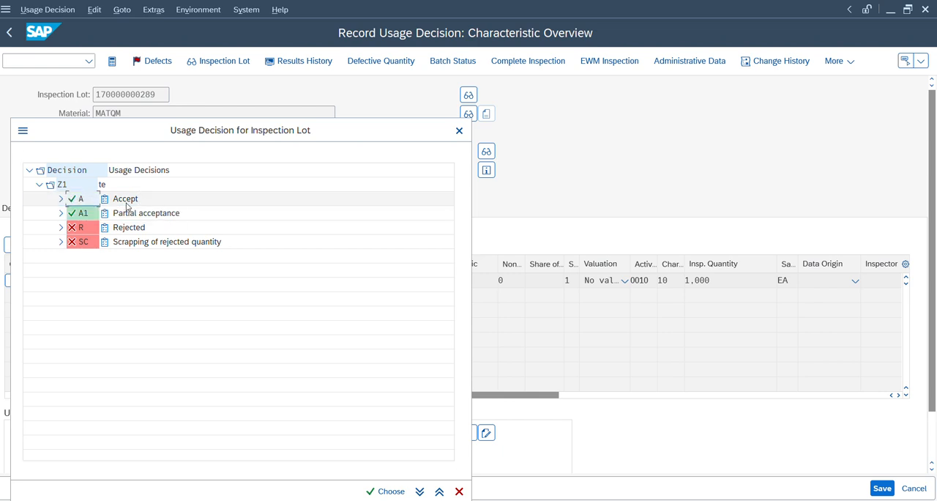
double_click(125, 202)
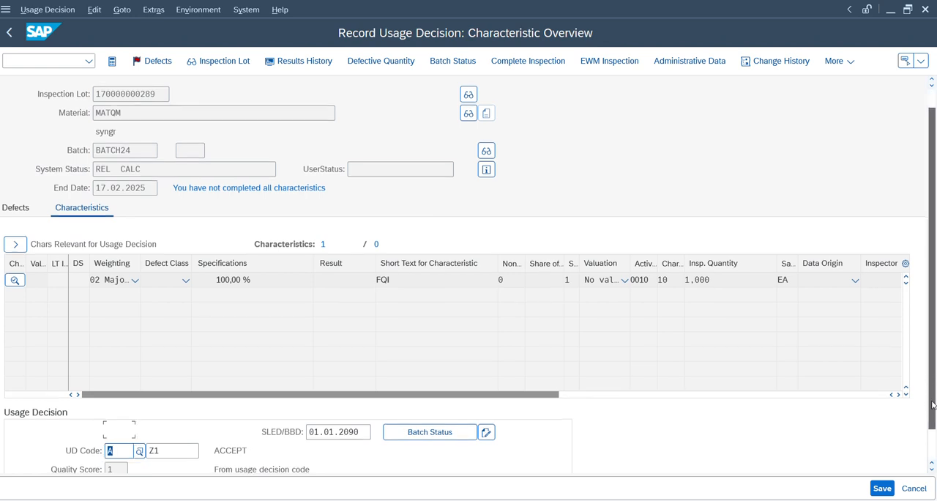
Step: Check the usage decision's code group and follow-up action, save the decision and refresh the inspection lot worklist
drag(932, 395, 933, 433)
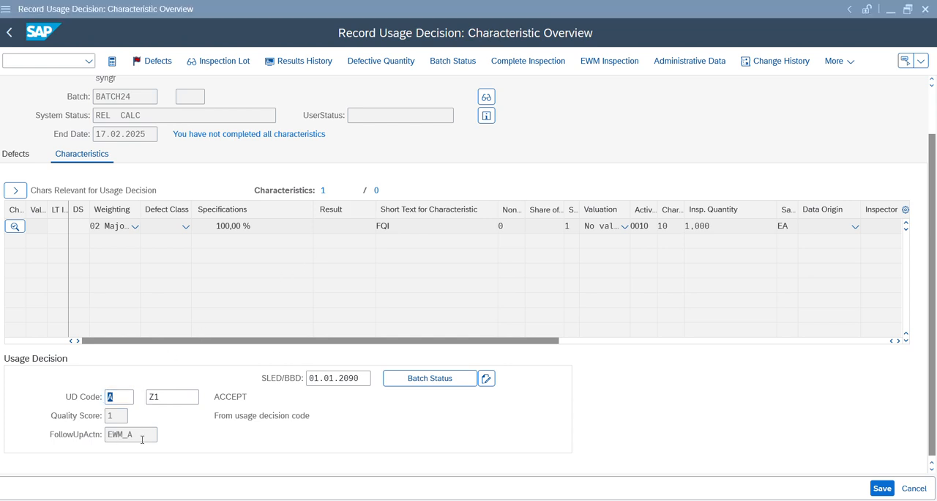
drag(142, 439, 113, 440)
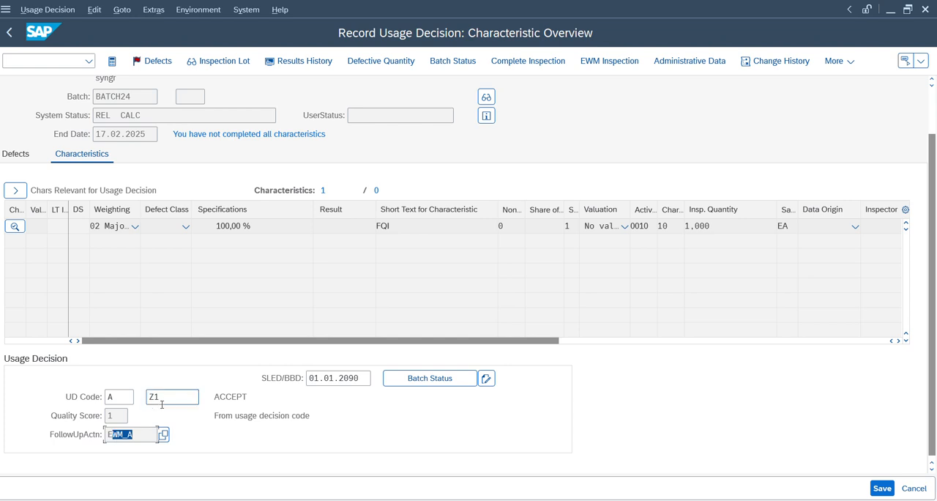
click(161, 400)
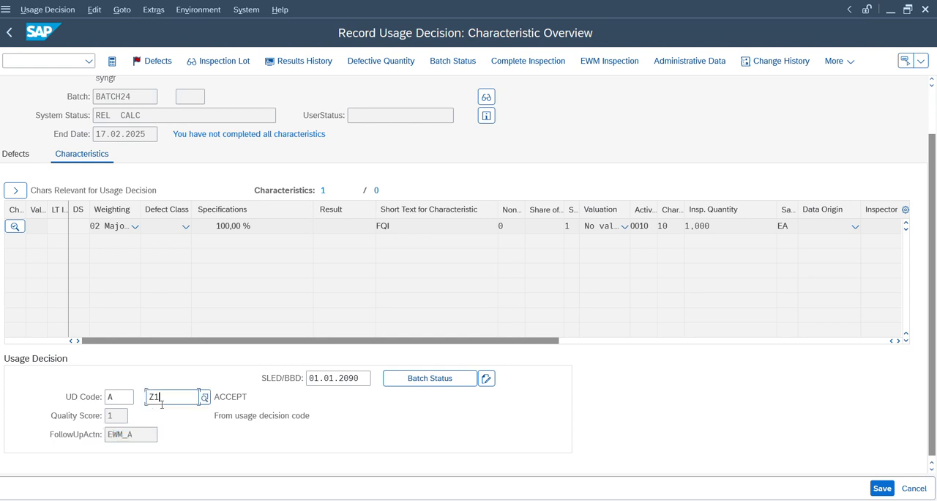
click(140, 435)
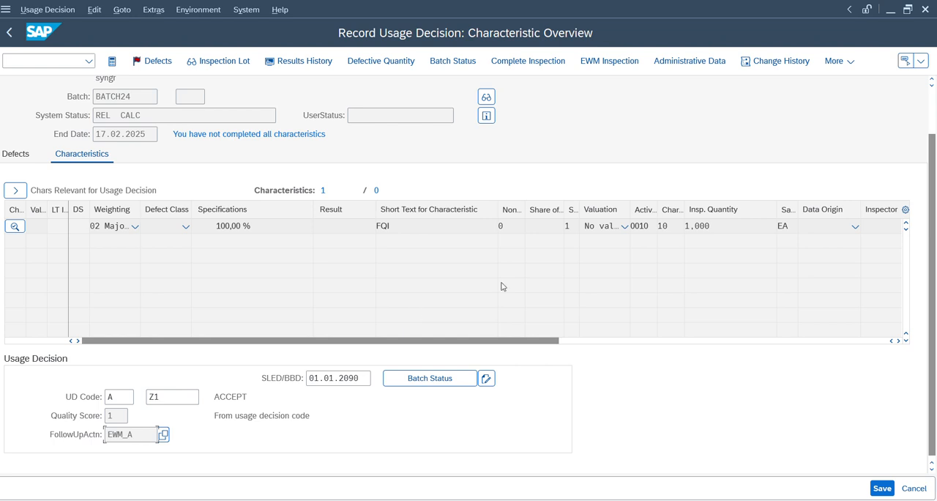
click(881, 488)
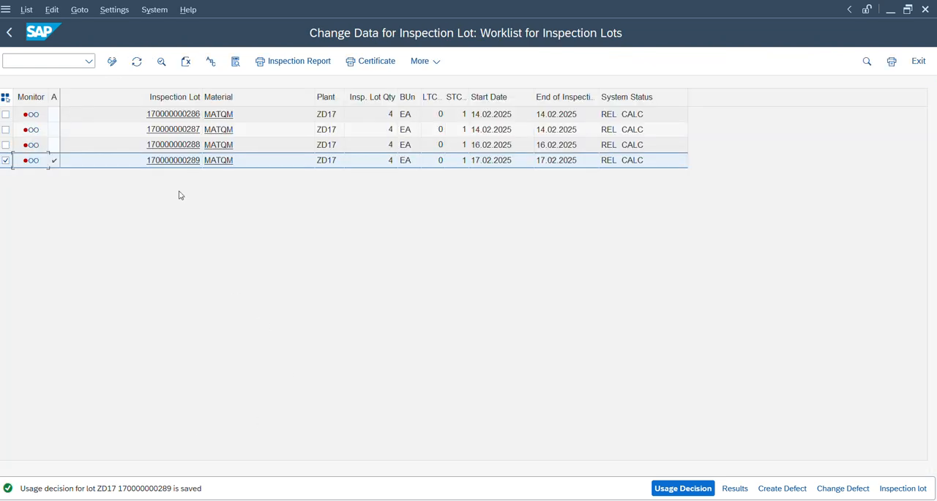
click(144, 70)
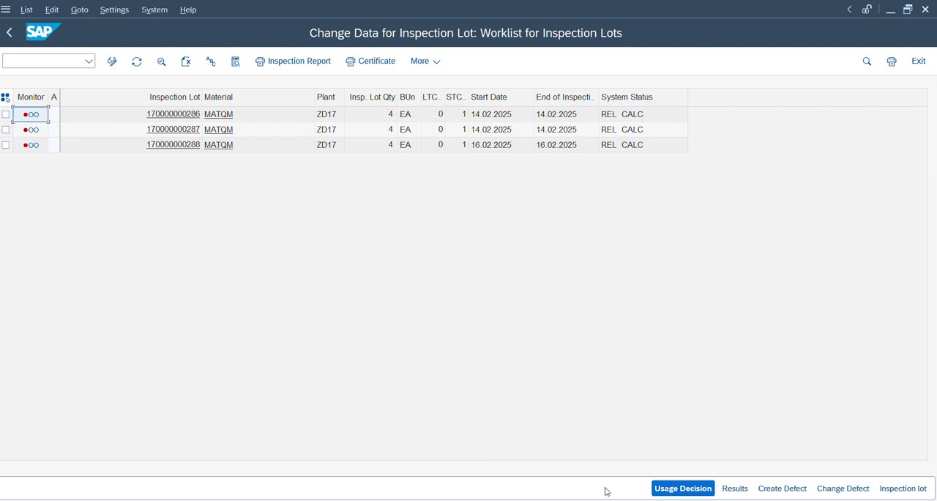
Step: Return to the warehouse management monitor and refresh the delivery's warehouse orders
mouse_move(498, 499)
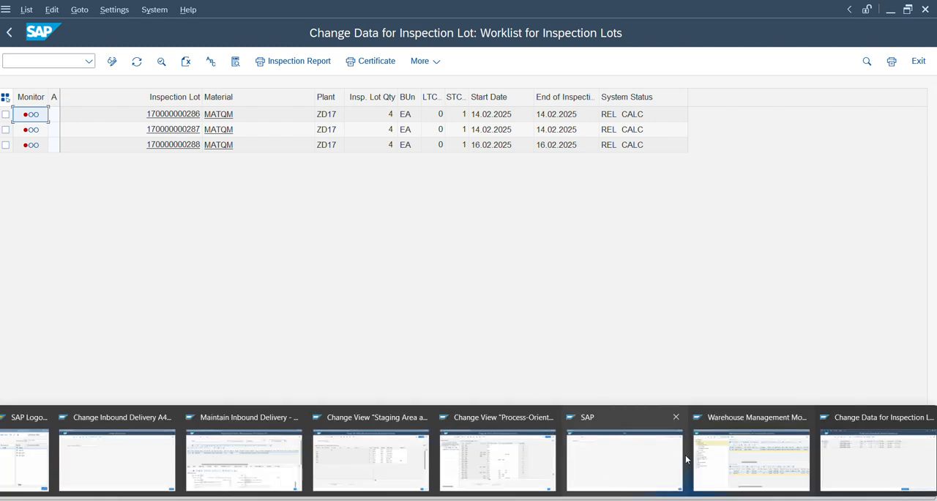
click(722, 464)
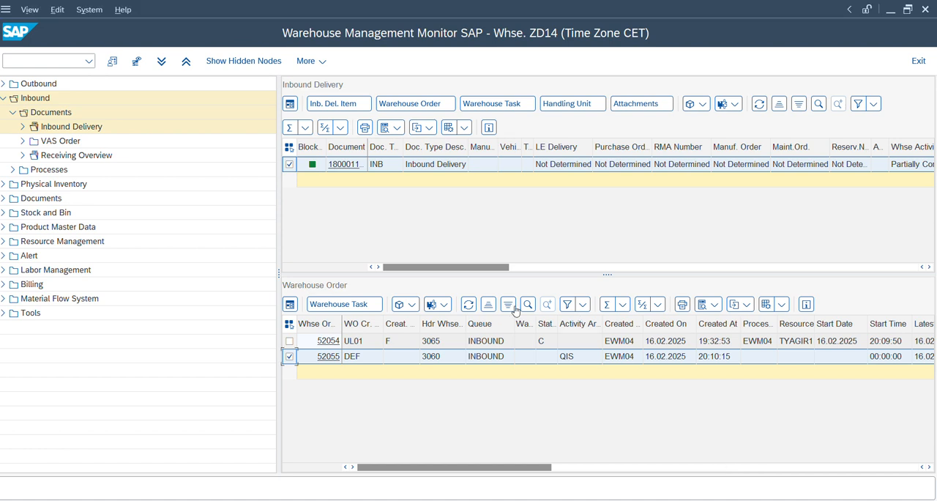
click(470, 306)
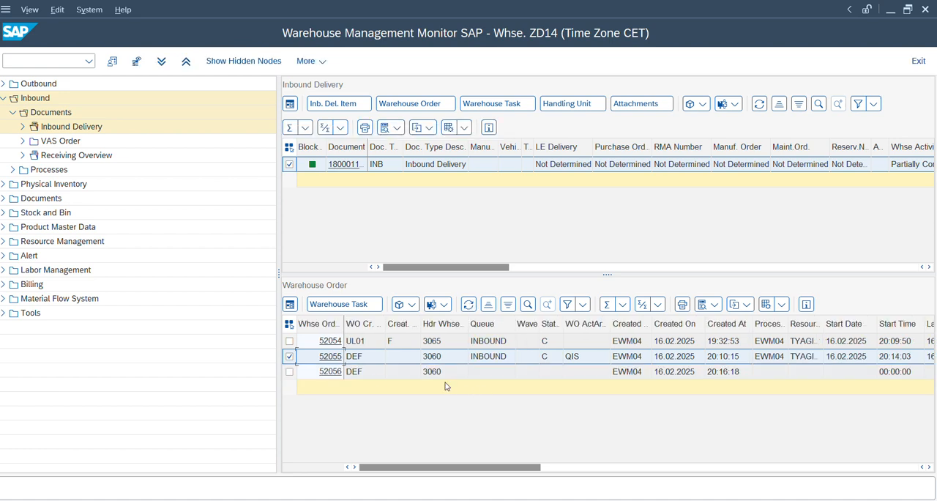
Step: Change the queue of the open warehouse order 52056 to INBOUND
click(289, 371)
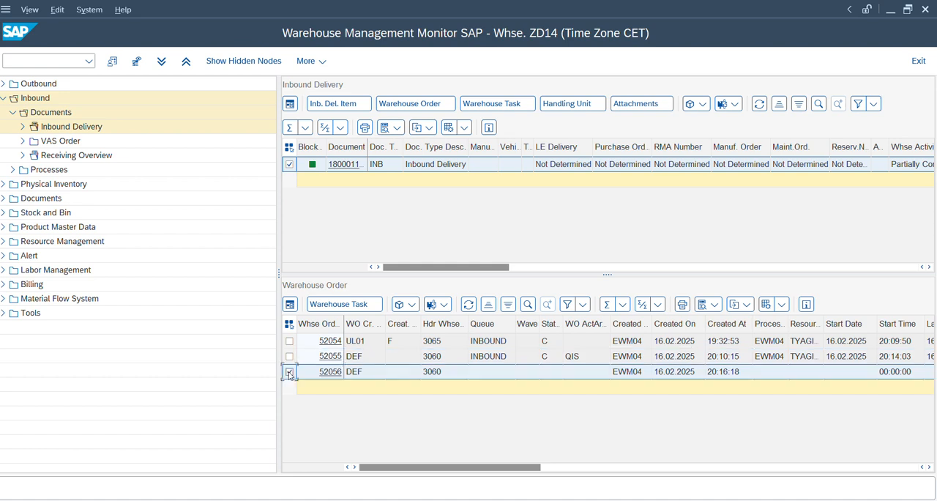
click(411, 308)
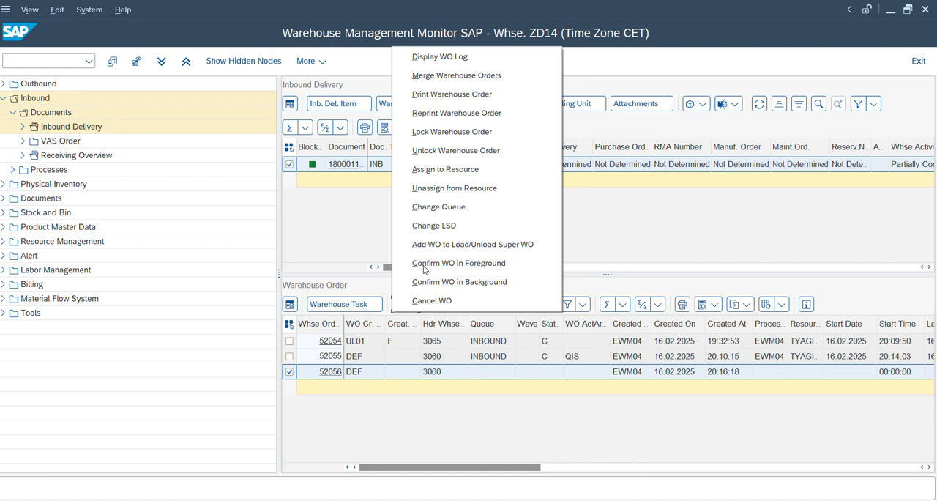
click(438, 207)
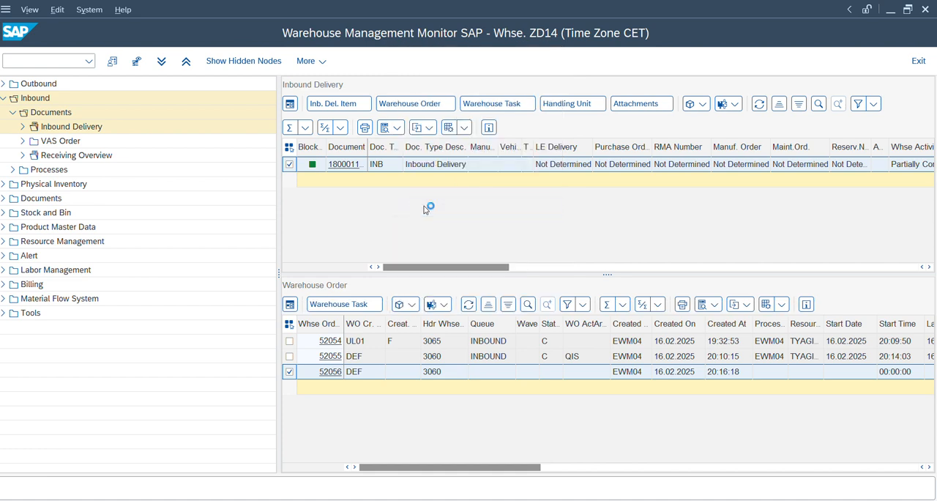
text(INBOUND)
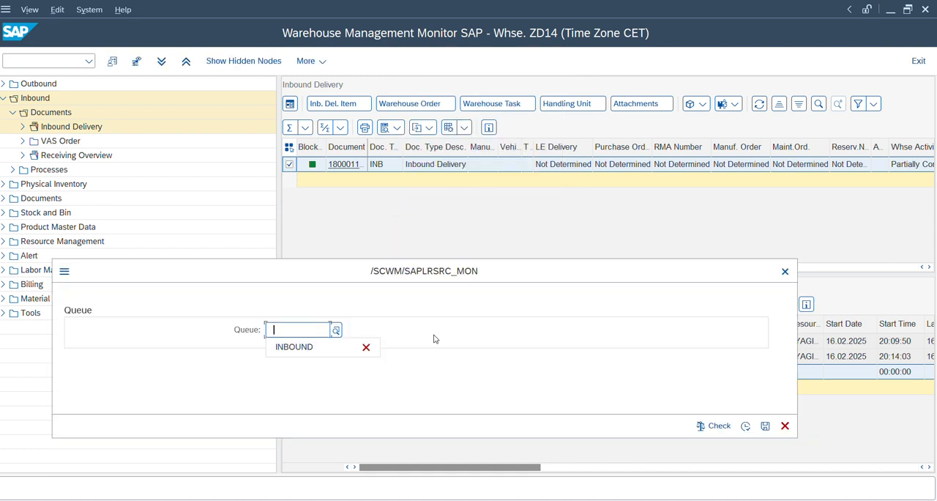
click(695, 426)
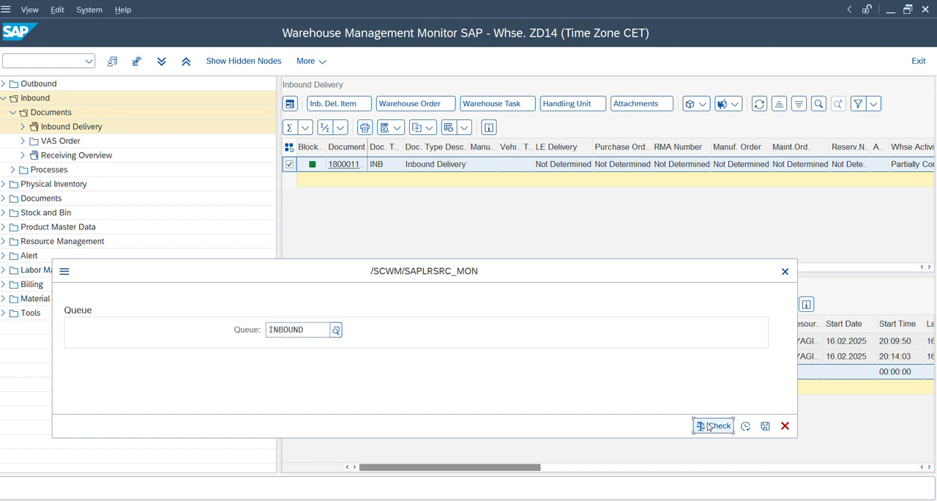
click(745, 426)
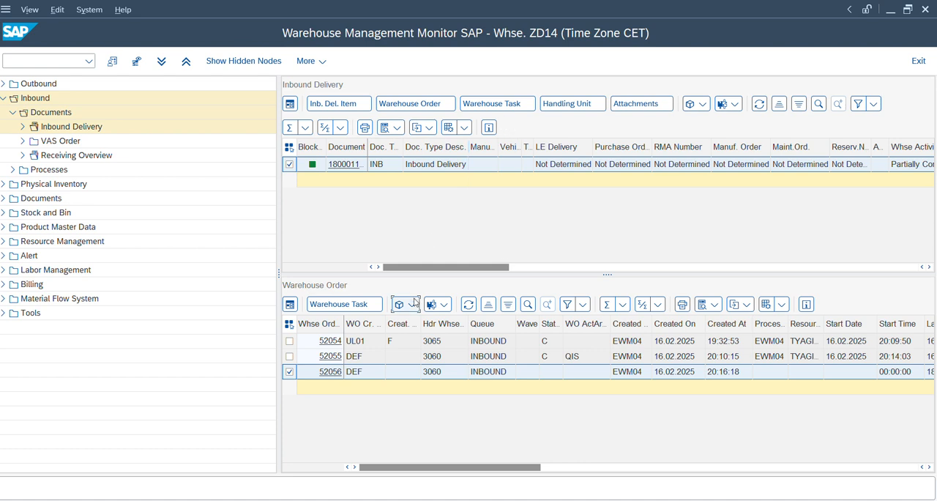
Step: Display the delivery's warehouse tasks and check the storage process and step of the open task from bin QIS
click(500, 103)
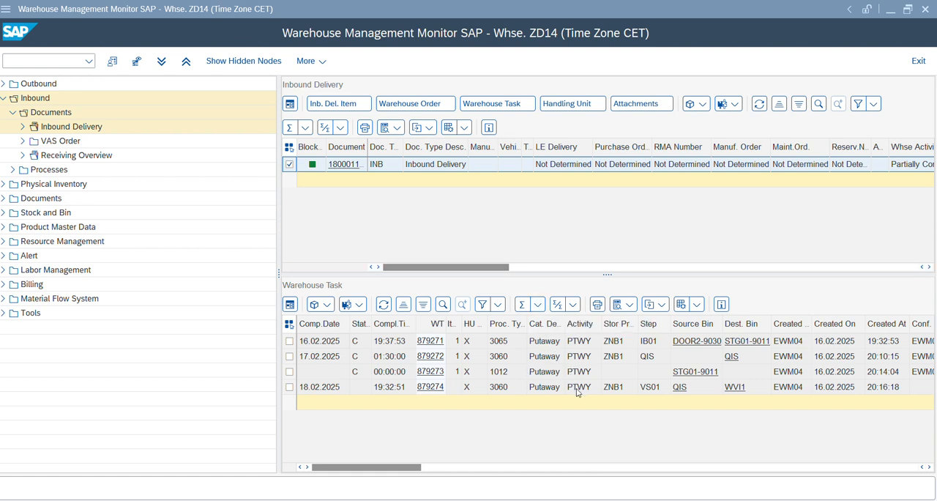
click(604, 392)
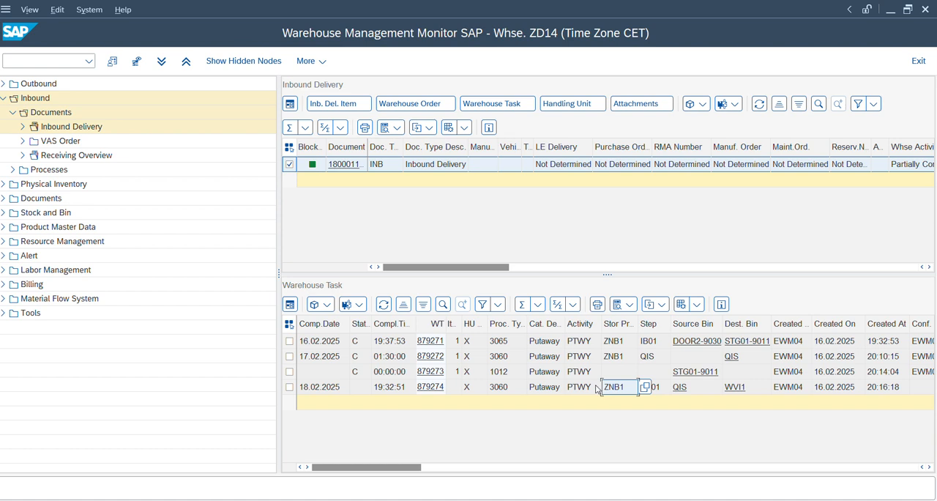
click(661, 390)
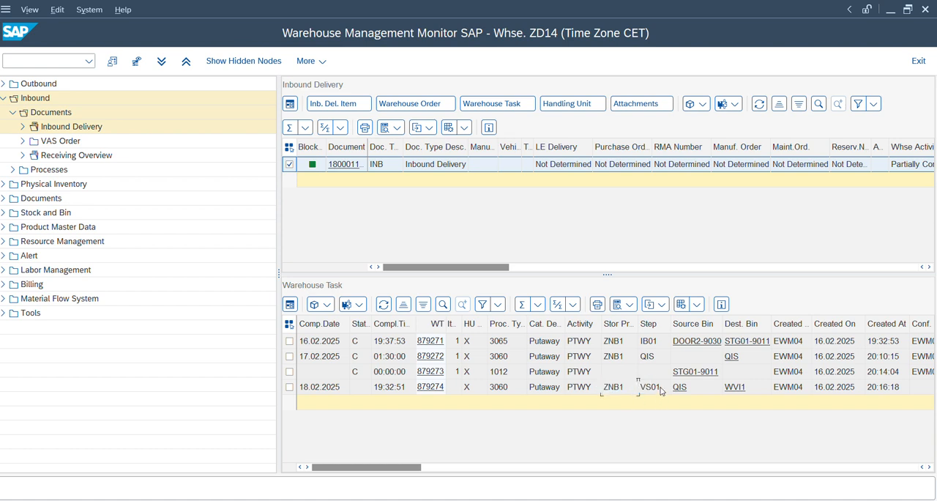
Step: Return to the process-oriented storage control table and check the process type and destination bin of ZD14 external step VS01
mouse_move(586, 500)
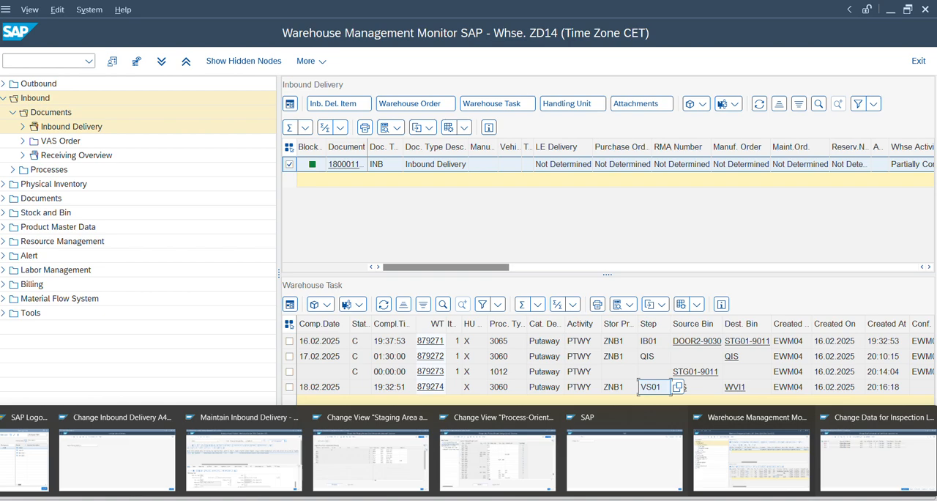
click(531, 472)
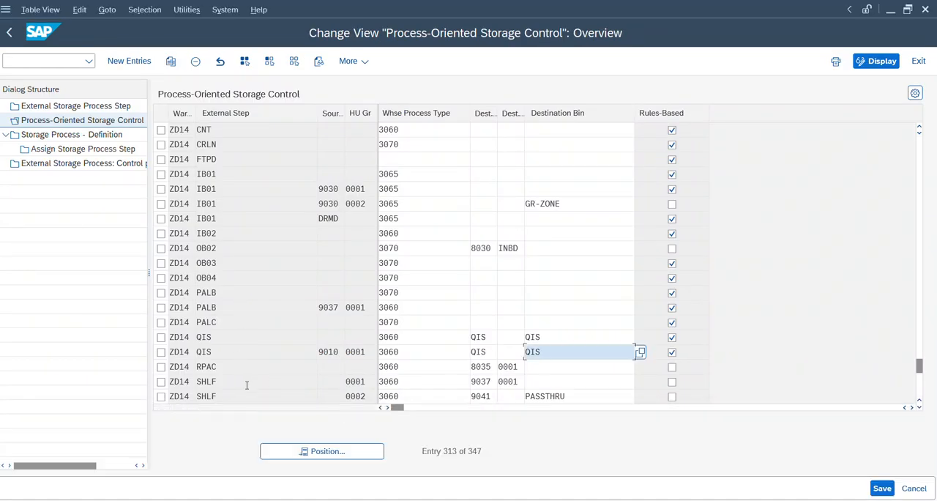
click(253, 338)
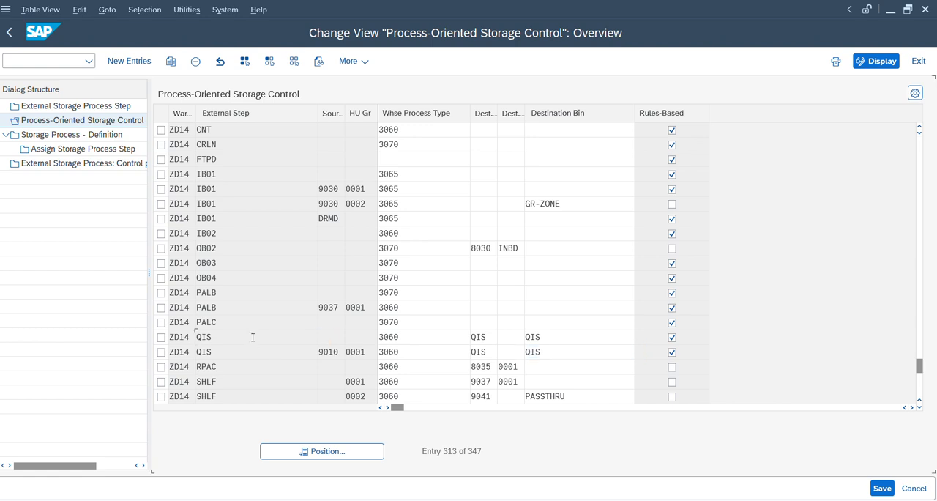
scroll(253, 337, down, 6)
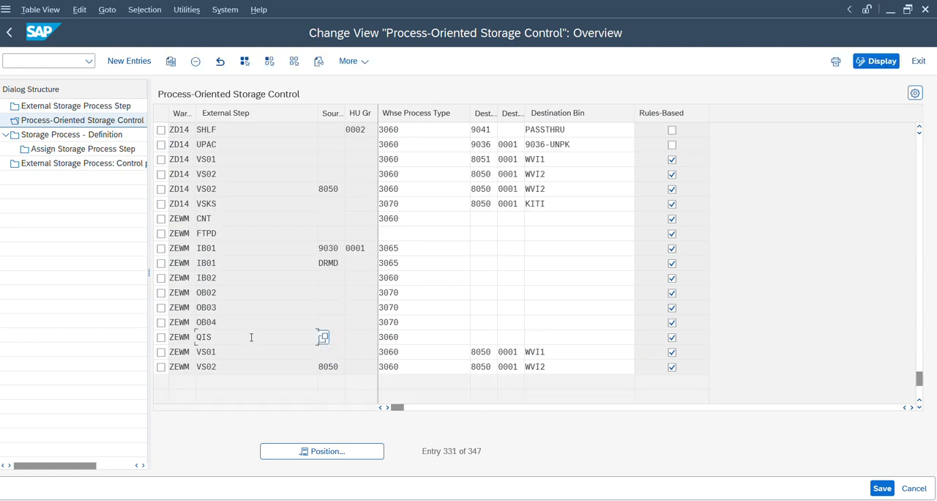
click(225, 350)
click(233, 161)
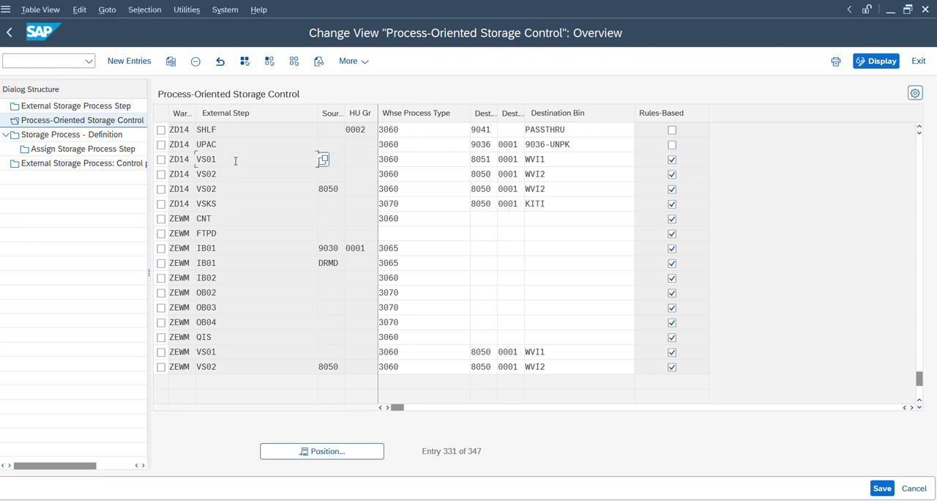
click(360, 161)
click(452, 159)
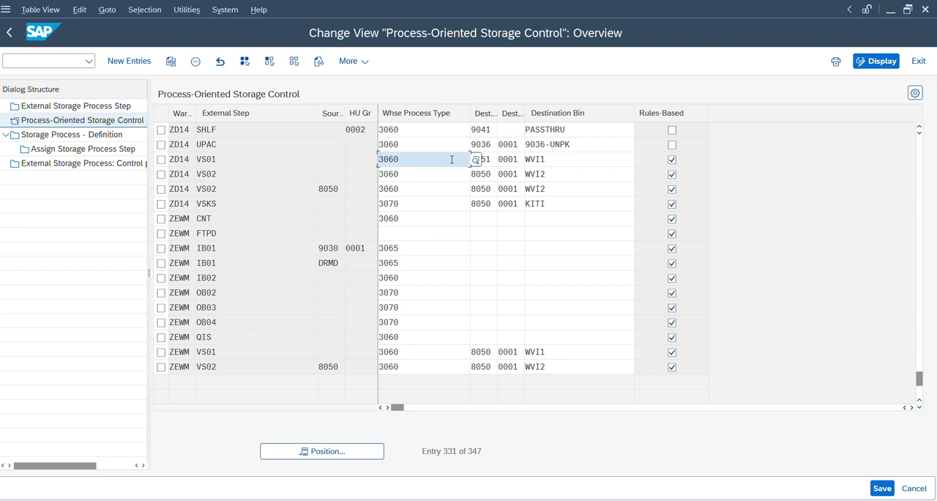
click(565, 162)
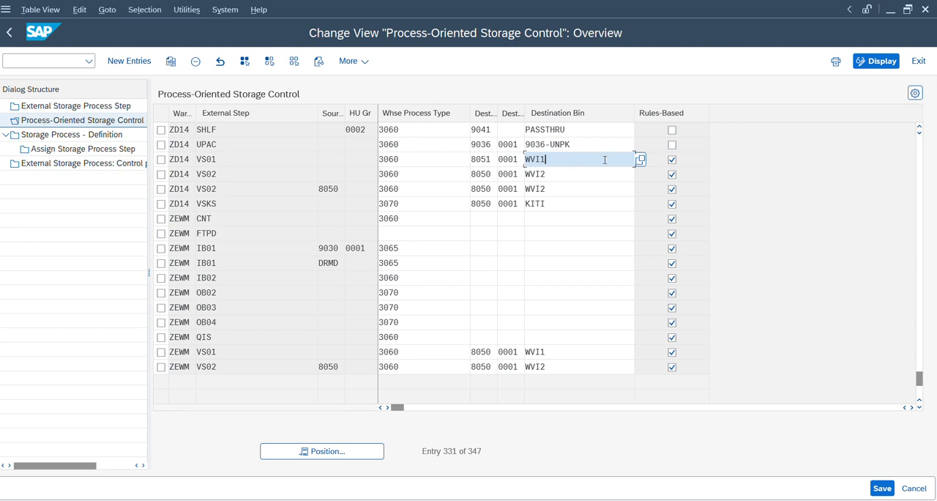
Step: Open the work center master data attributes for warehouse ZD14 in a new session and check the storage bin of work center QIS
click(40, 58)
text(/o/scwm/tw)
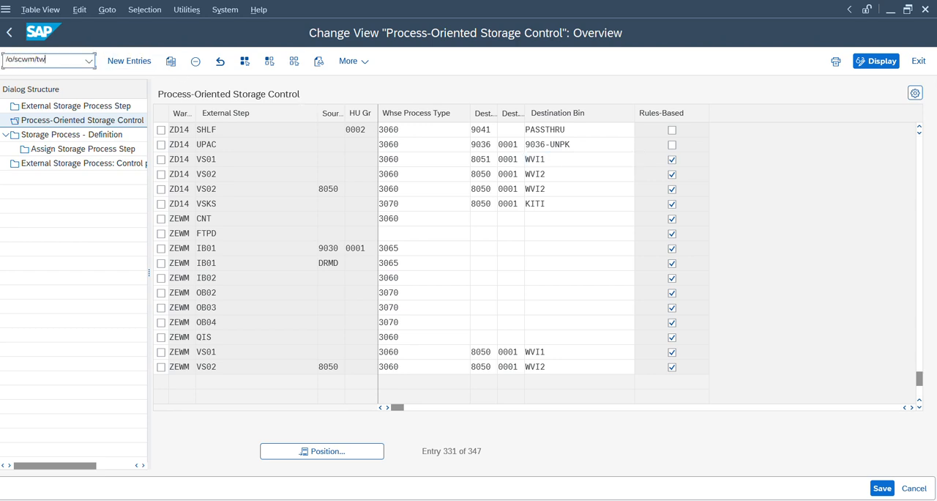
text(orkst)
key(Return)
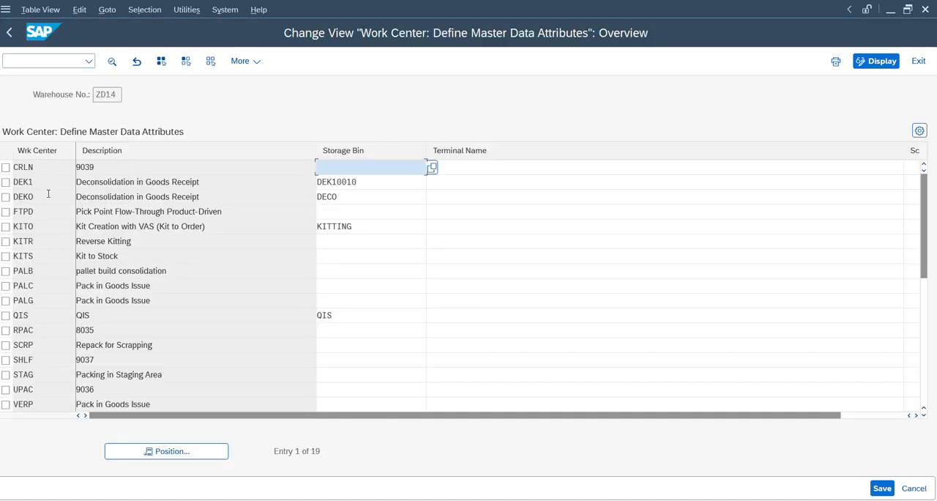
click(120, 336)
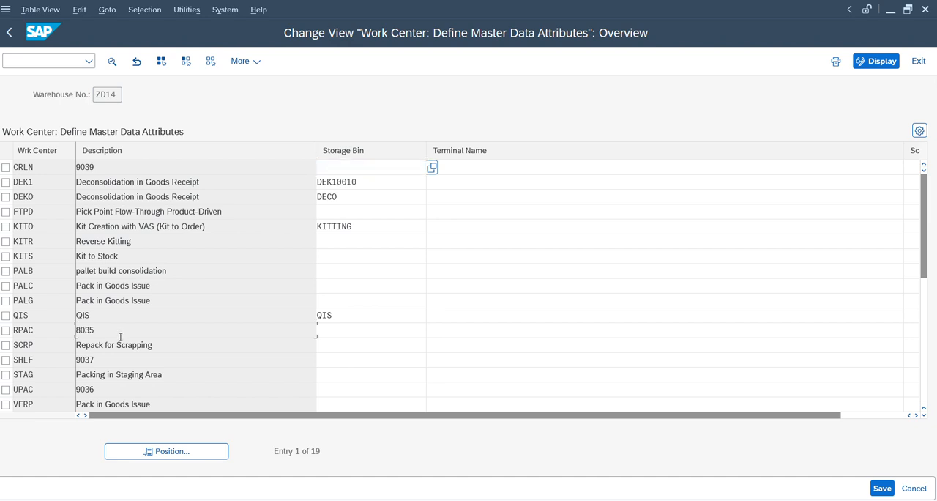
click(366, 321)
click(274, 336)
Step: Check the storage bin of VAS Oil Station work center WVI1 and compare it with the VS01 destination storage type in storage control
scroll(274, 335, down, 3)
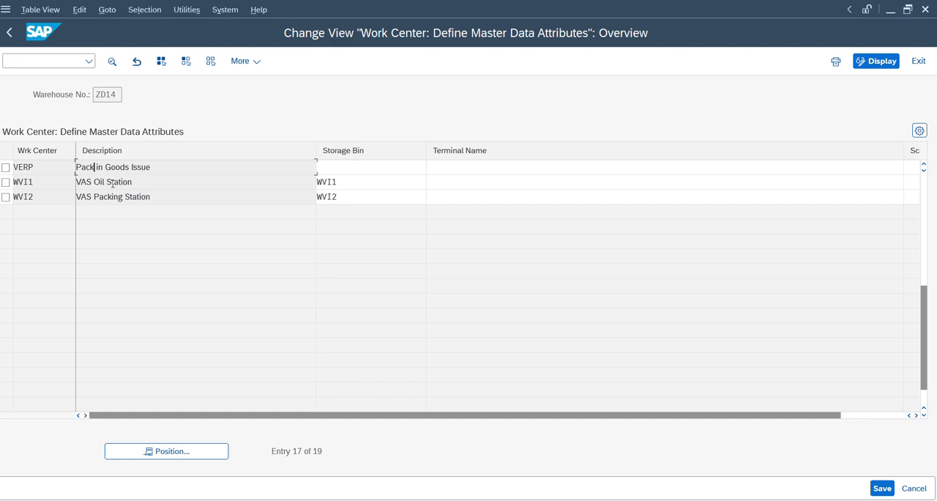
click(158, 177)
double_click(344, 186)
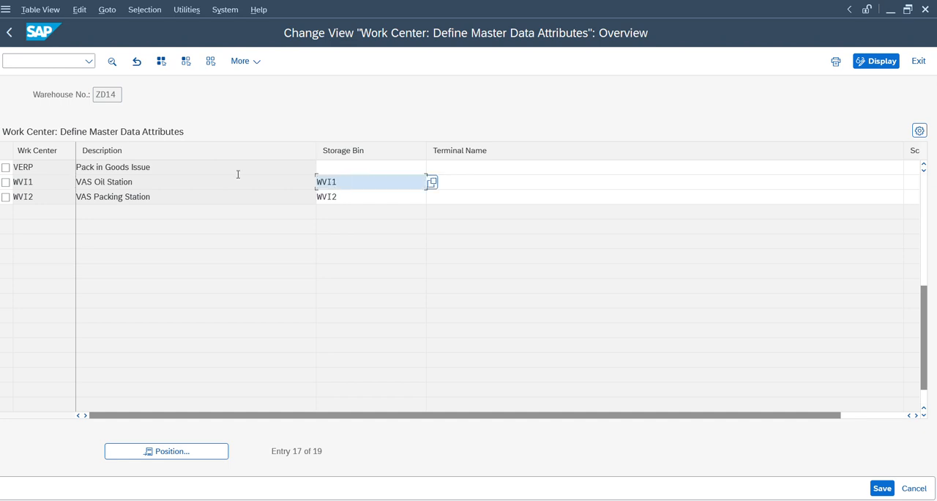
scroll(237, 174, up, 5)
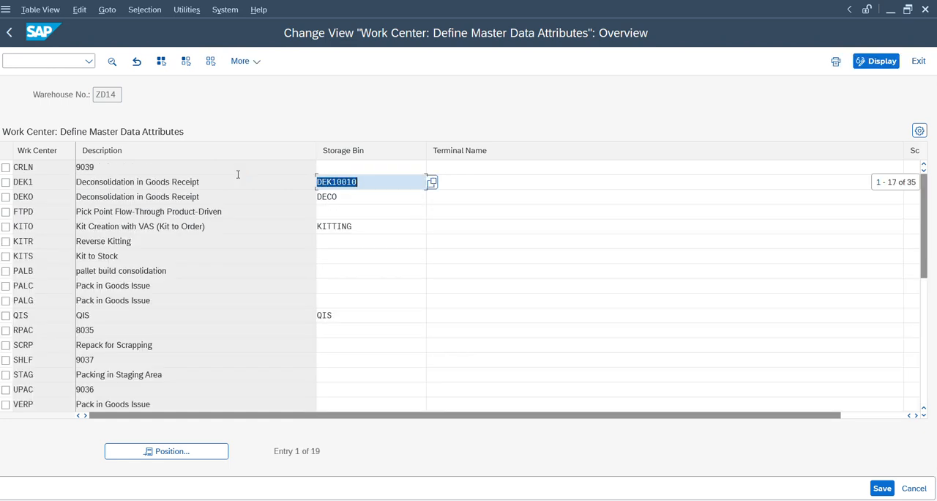
scroll(237, 174, down, 5)
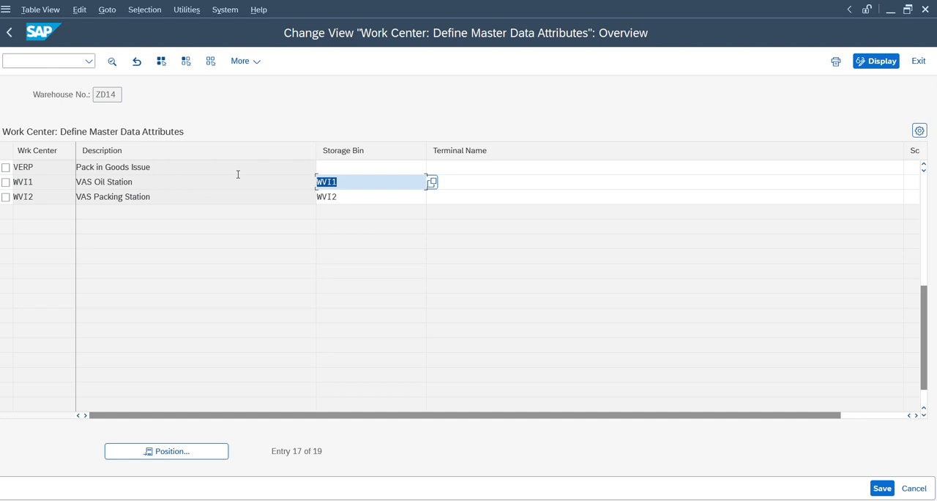
click(350, 181)
click(340, 167)
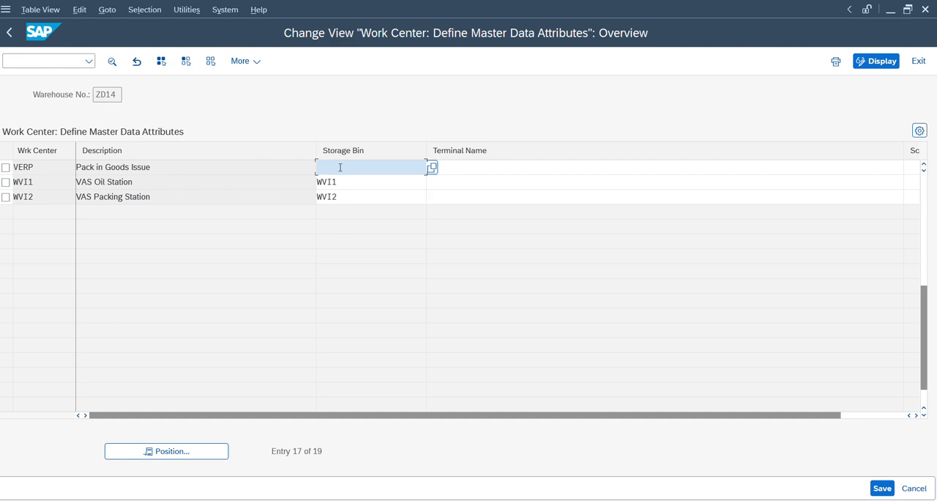
click(266, 182)
key(alt+Tab)
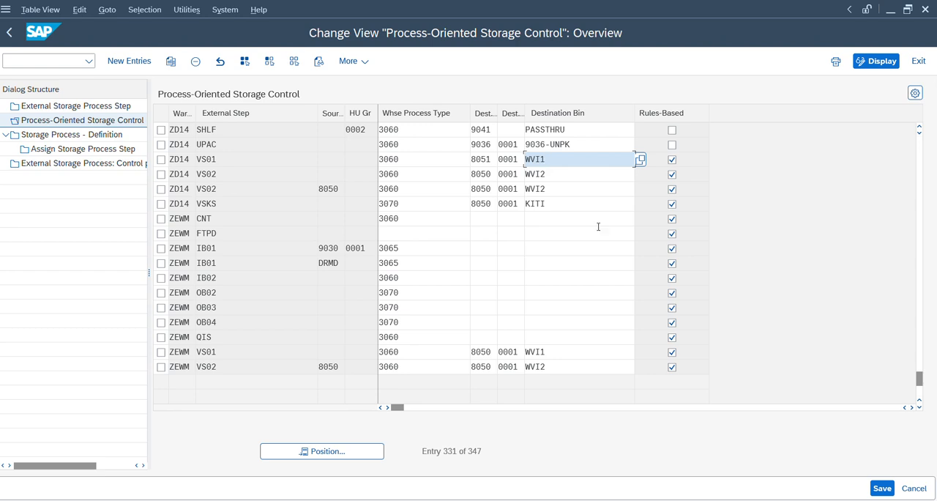
click(477, 159)
Step: Return to the warehouse management monitor and review the bin and confirmation details of the open warehouse task to WVI1
key(alt+Tab)
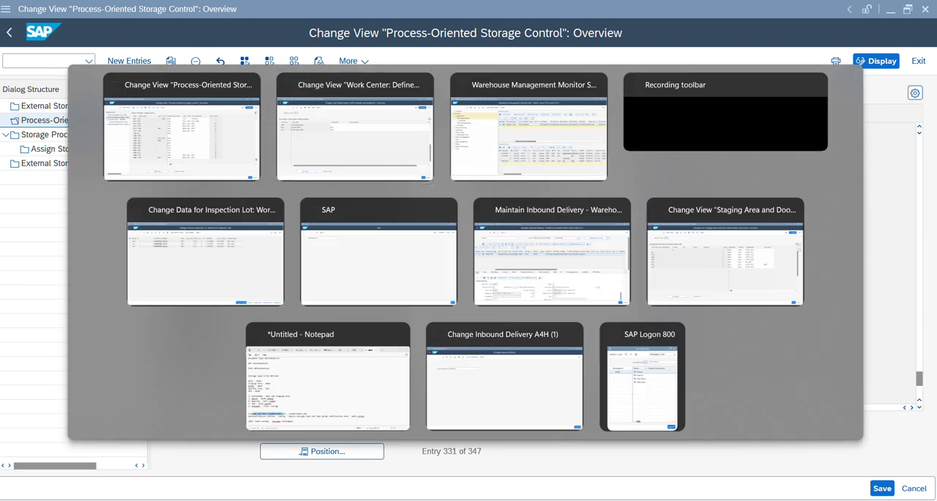
key(alt+Tab)
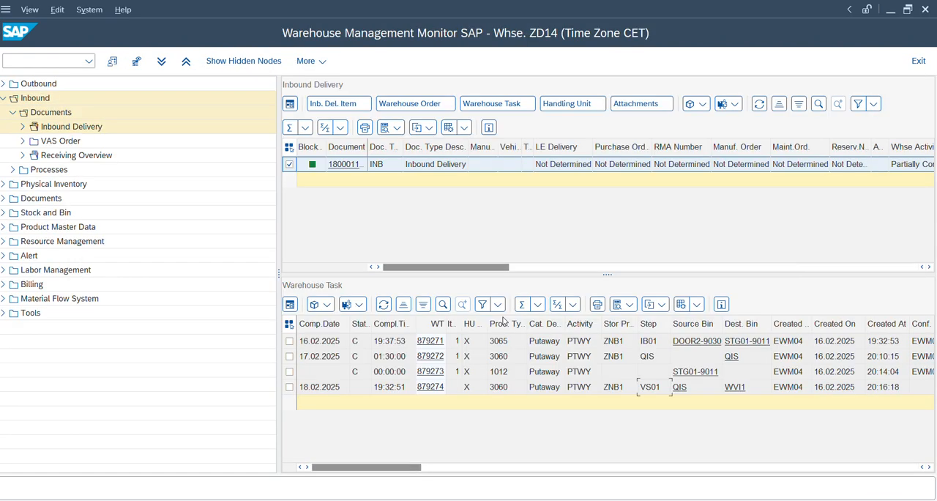
click(792, 396)
key(Left)
key(Left)
key(Left)
key(Left)
key(Right)
key(Right)
key(Left)
key(Right)
key(Left)
key(Right)
key(Left)
key(Right)
key(Right)
key(Right)
key(Right)
key(Right)
key(Right)
key(Right)
key(Right)
key(Right)
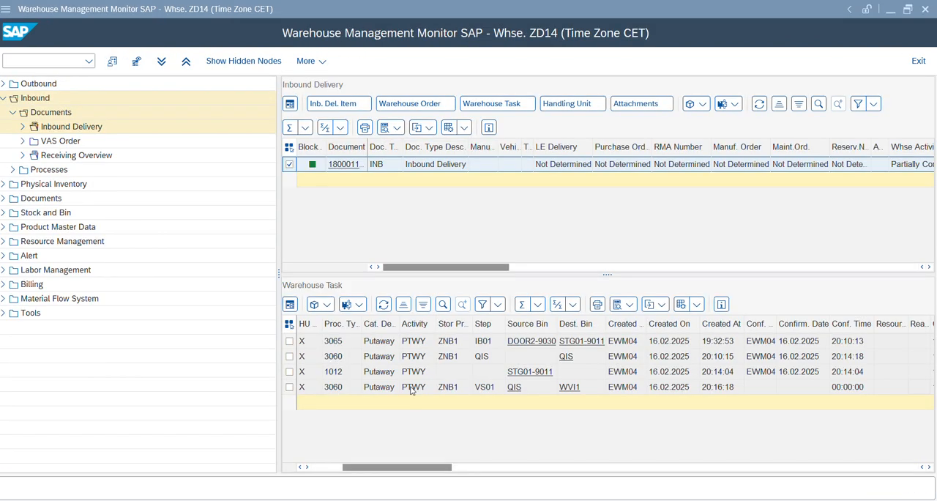
Step: Display the delivery's warehouse orders and look up the number of the open order
click(407, 107)
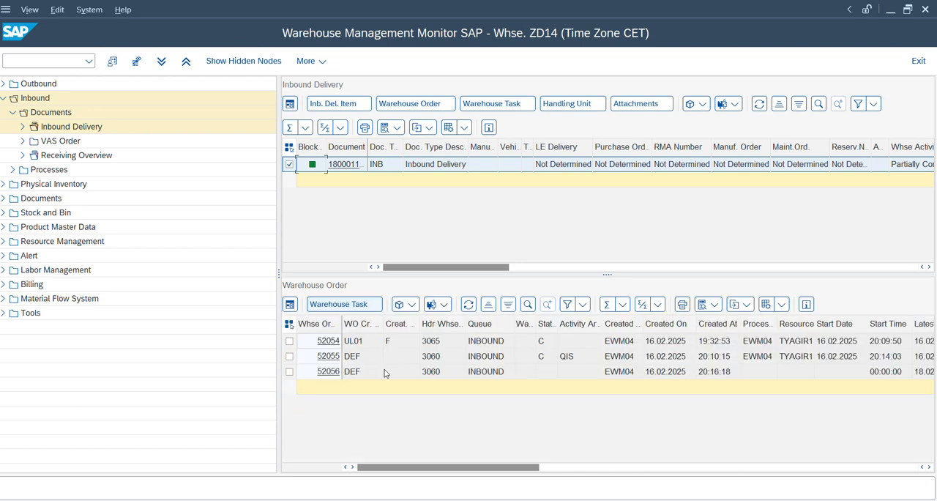
key(Left)
key(Left)
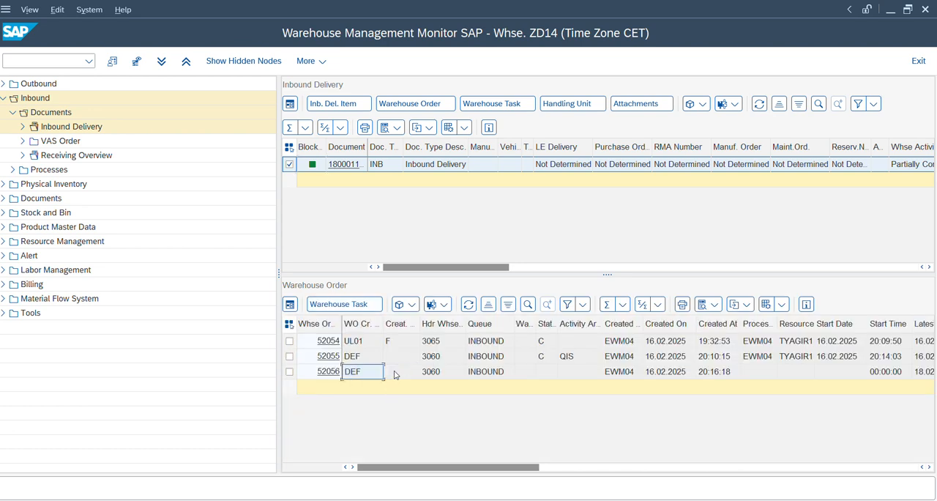
Step: Switch to the RF session and call up warehouse order 52056 with selection by warehouse order
key(alt+Tab)
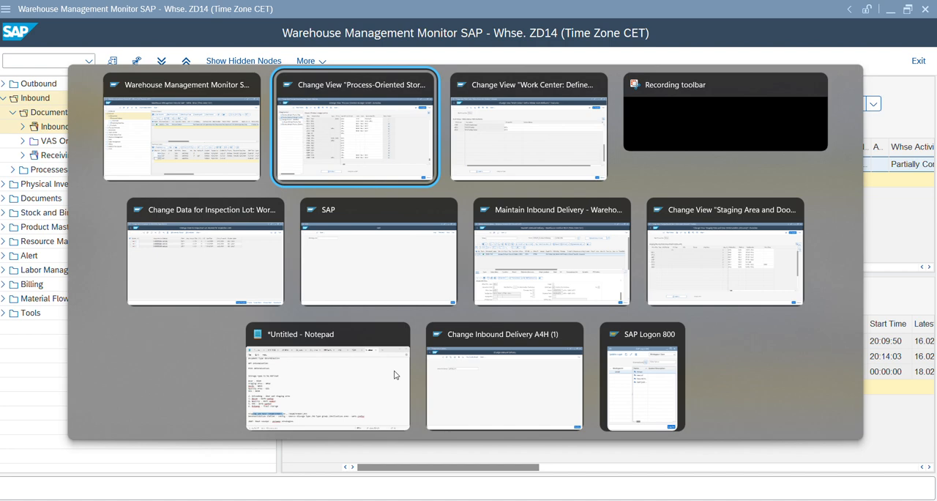
key(alt+Tab)
key(alt+Tab)
key(alt+Tab)
key(alt+Tab)
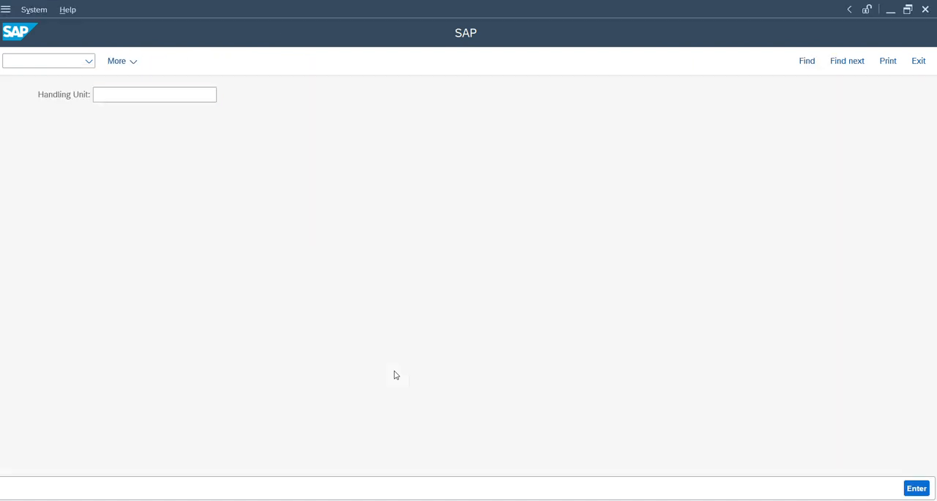
key(F7)
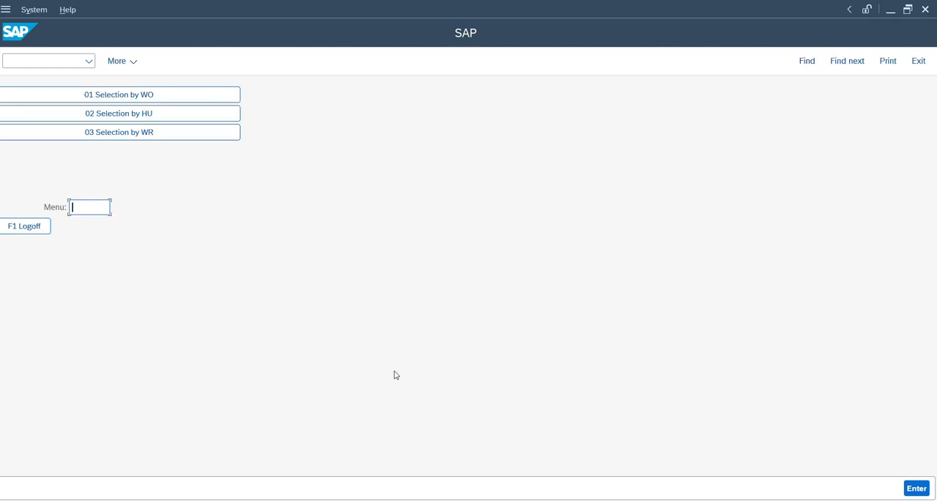
click(194, 98)
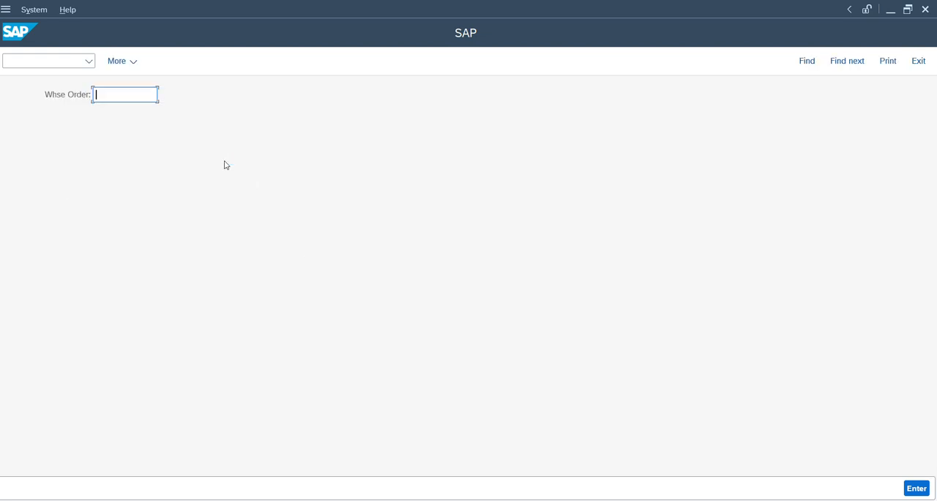
text(52056)
key(Return)
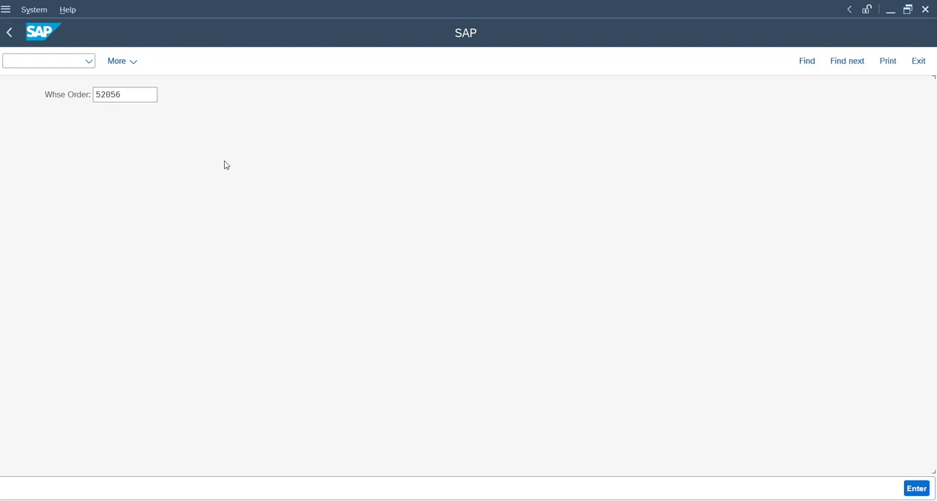
Step: Verify source bin QIS with Q and the source handling unit with 1
drag(114, 92, 42, 93)
click(41, 94)
key(Tab)
text(Q)
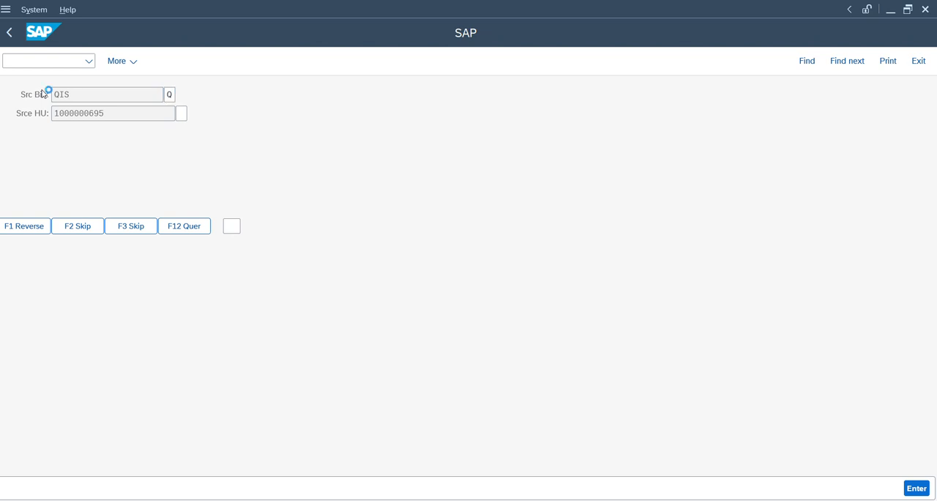
key(Return)
drag(130, 112, 34, 108)
key(Tab)
text(1)
key(Return)
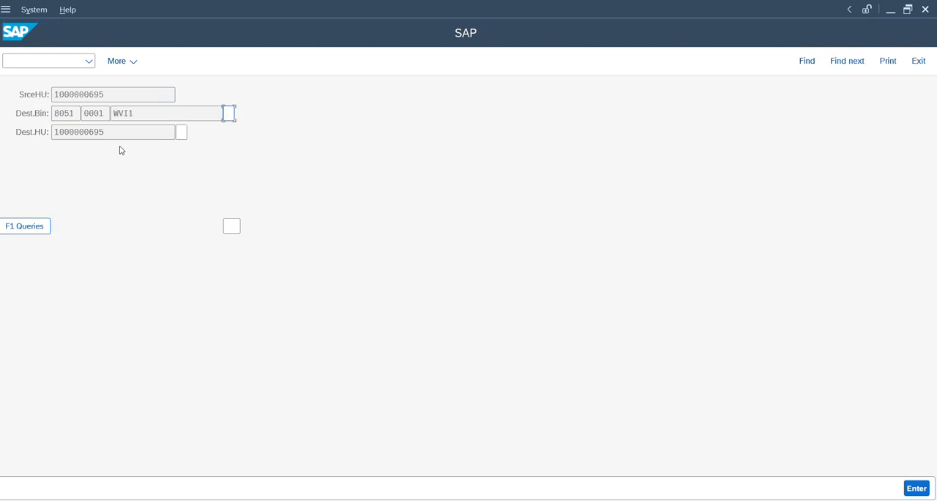
Step: Verify destination bin WVI1 with W and the destination handling unit with 1, and refresh the delivery in the warehouse management monitor
drag(138, 112, 97, 108)
key(Tab)
text(W)
key(Tab)
drag(110, 131, 51, 132)
key(ctrl+c)
text(5)
key(Return)
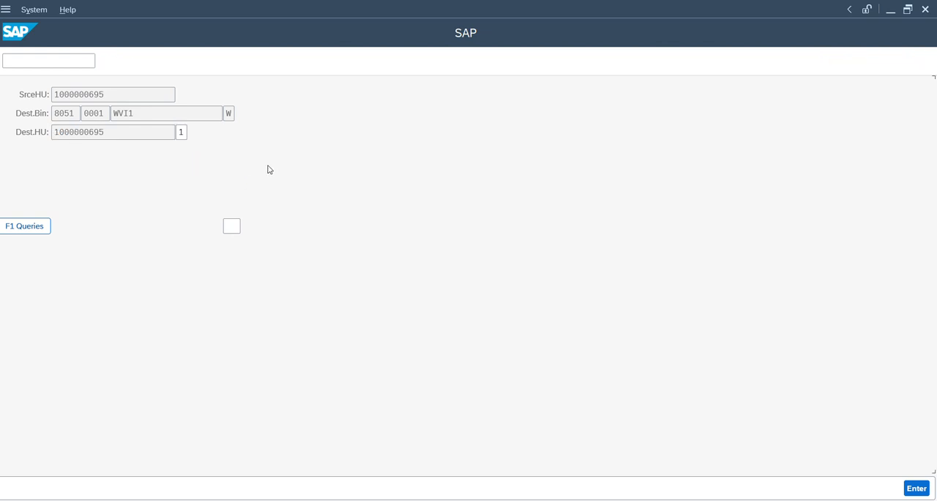
key(alt+Tab)
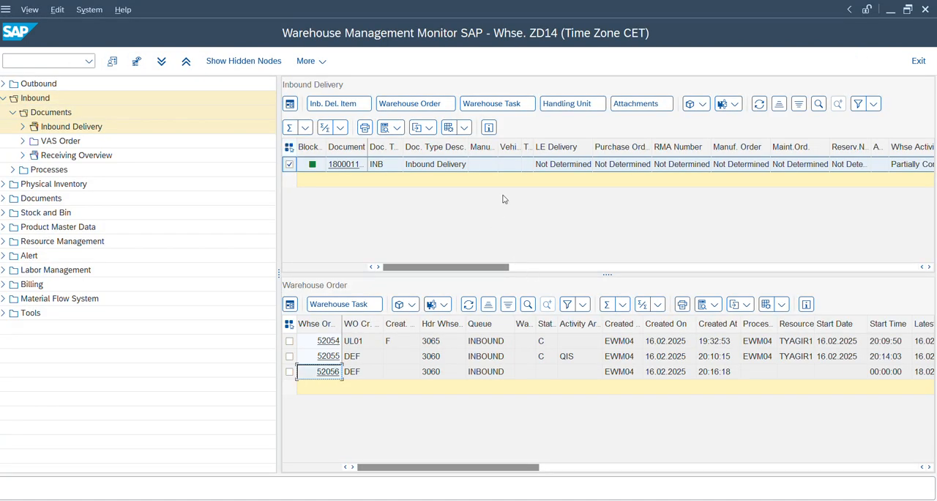
click(759, 106)
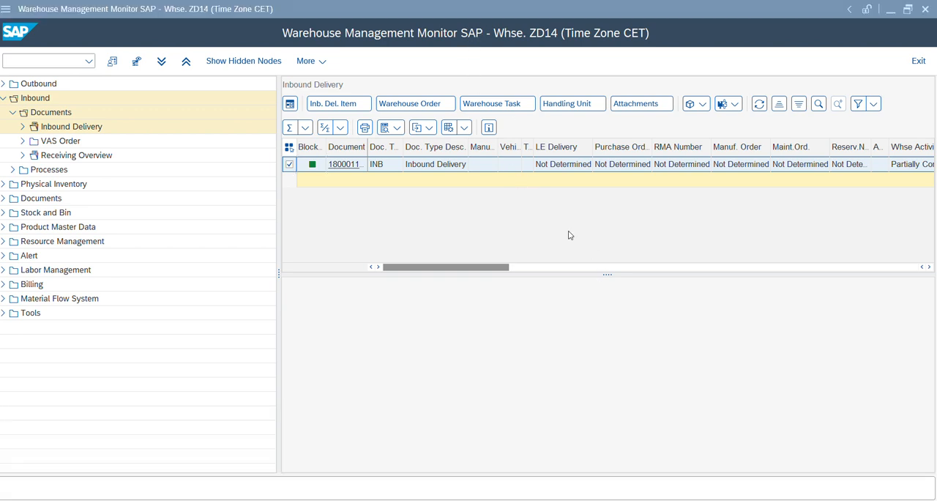
Step: Replace the inspection lot worklist with the work center transaction for confirming VAS orders
mouse_move(549, 498)
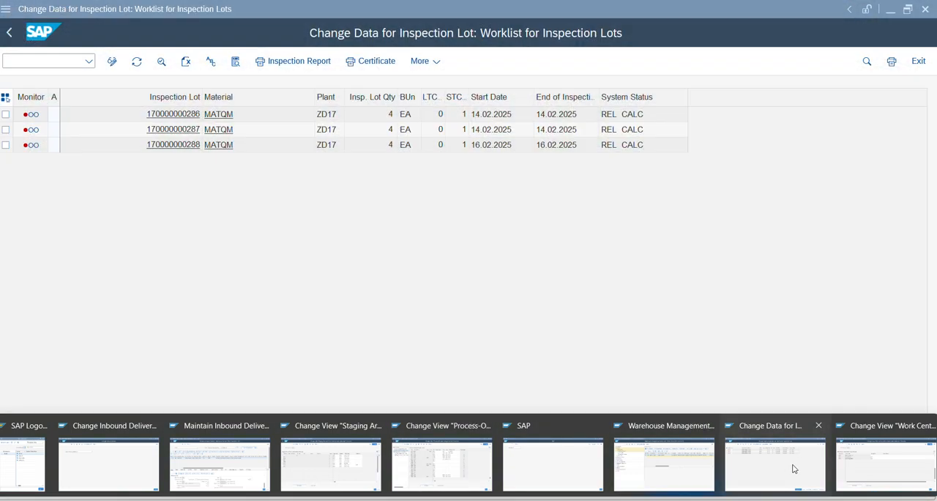
click(794, 469)
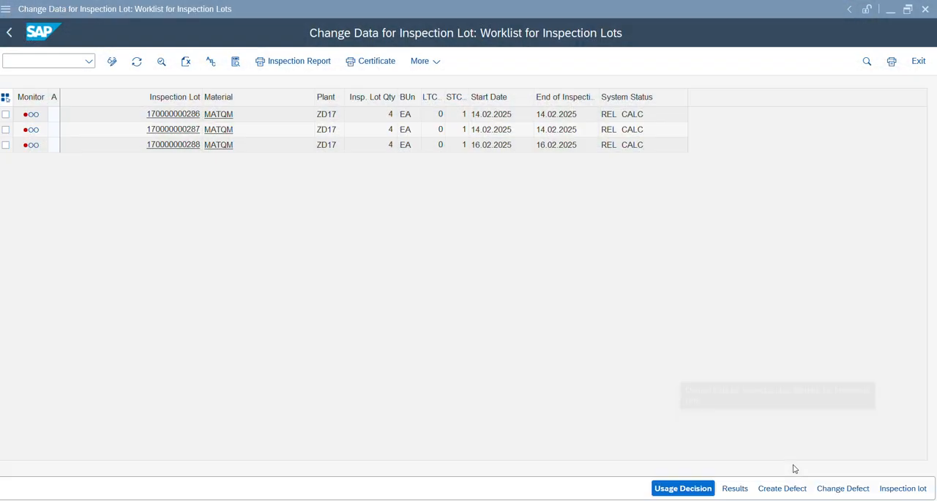
click(34, 65)
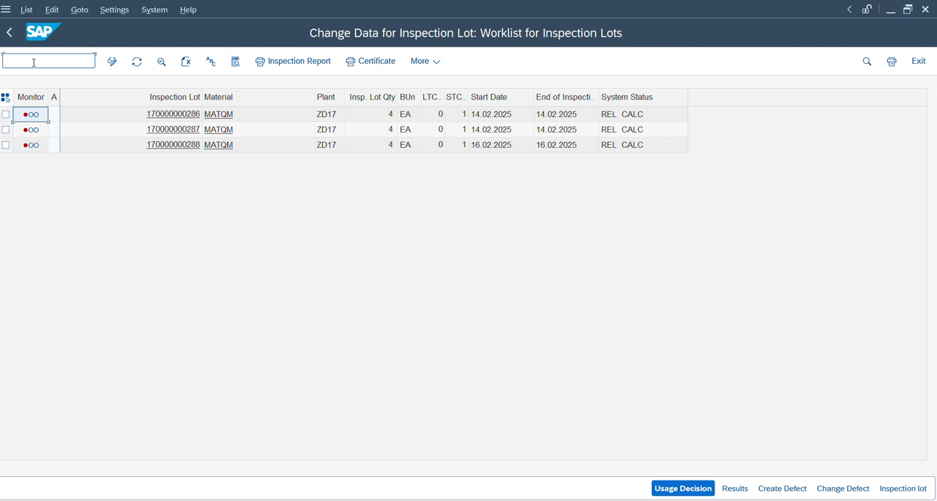
text(/n/c)
text(cwm/)
text(v)
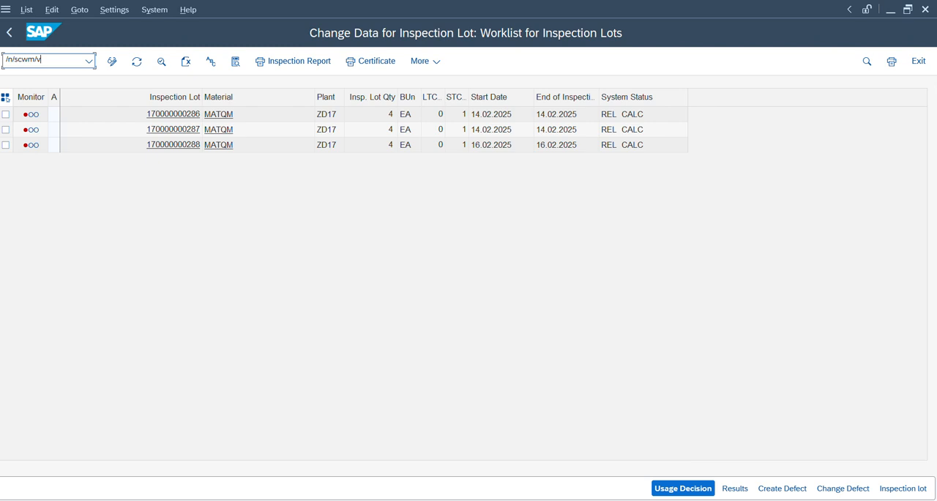
text(asexec)
key(Return)
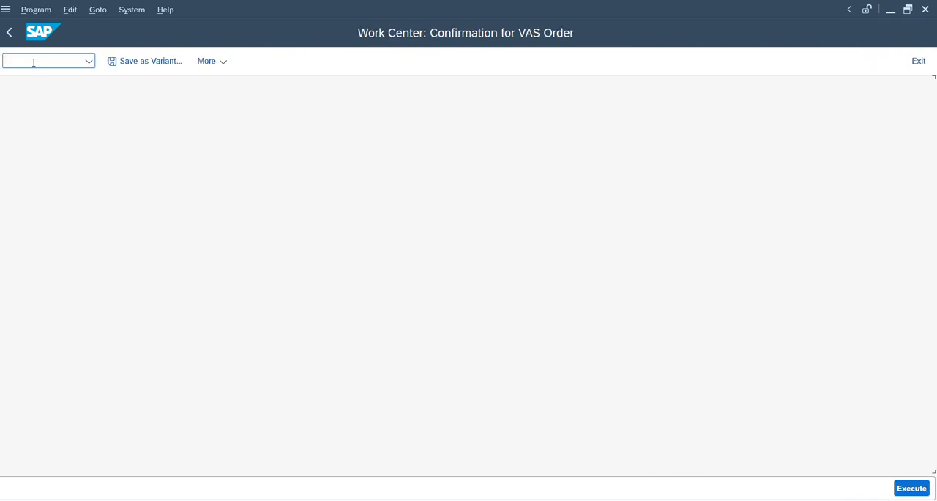
Step: Set the work center for the VAS order confirmation to WVI1
click(213, 134)
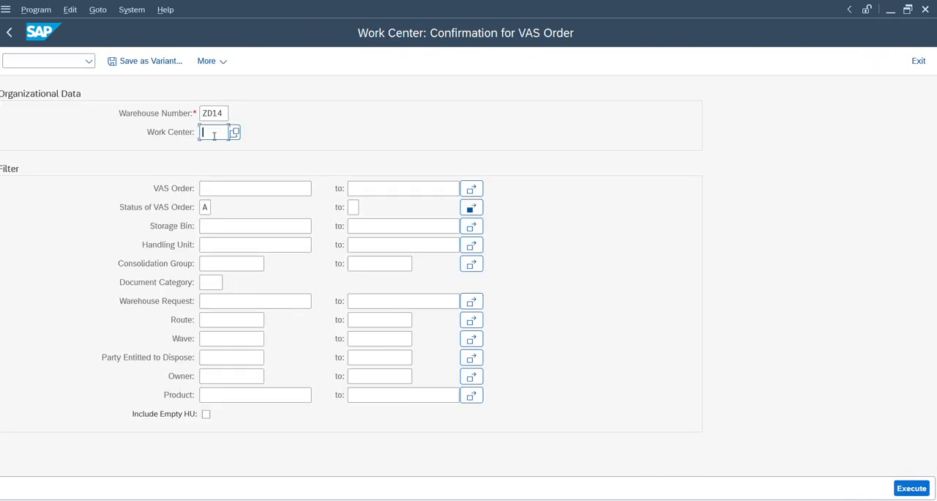
click(214, 135)
key(Down)
key(Return)
click(248, 244)
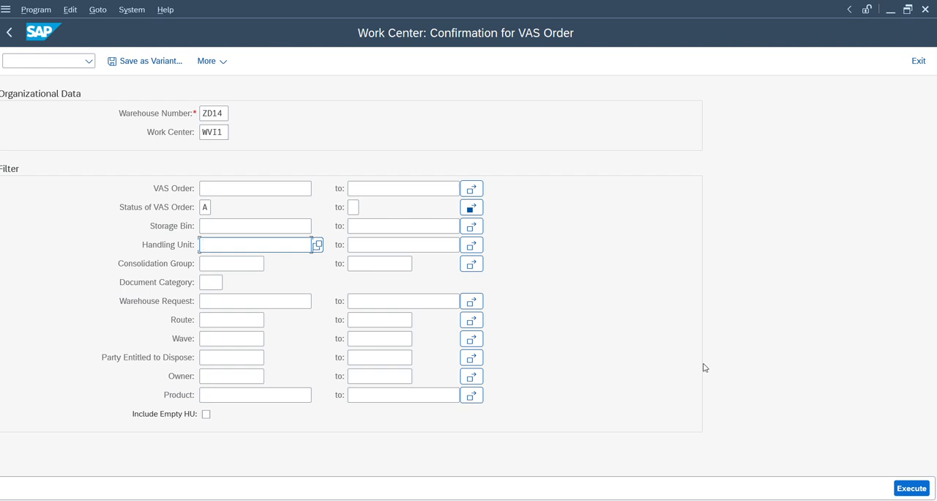
key(alt+Tab)
key(alt+Tab)
key(alt+Tab)
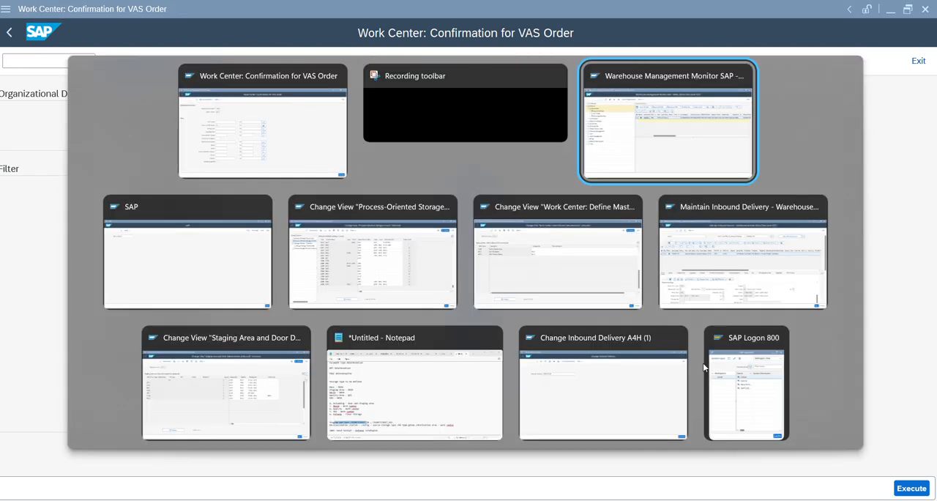
click(579, 108)
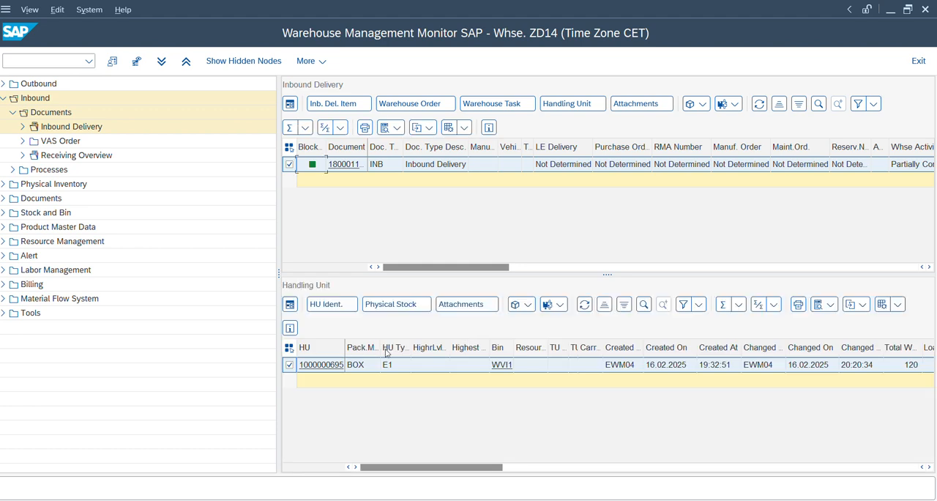
click(365, 367)
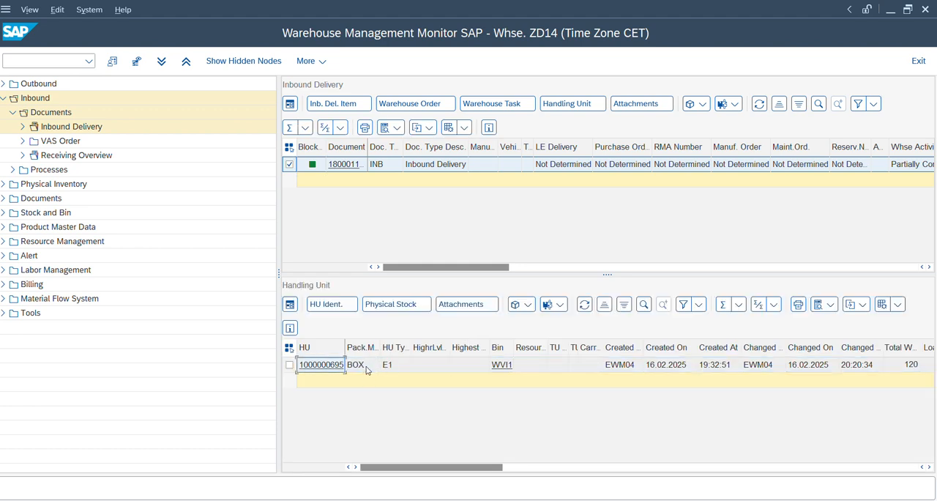
key(alt+Tab)
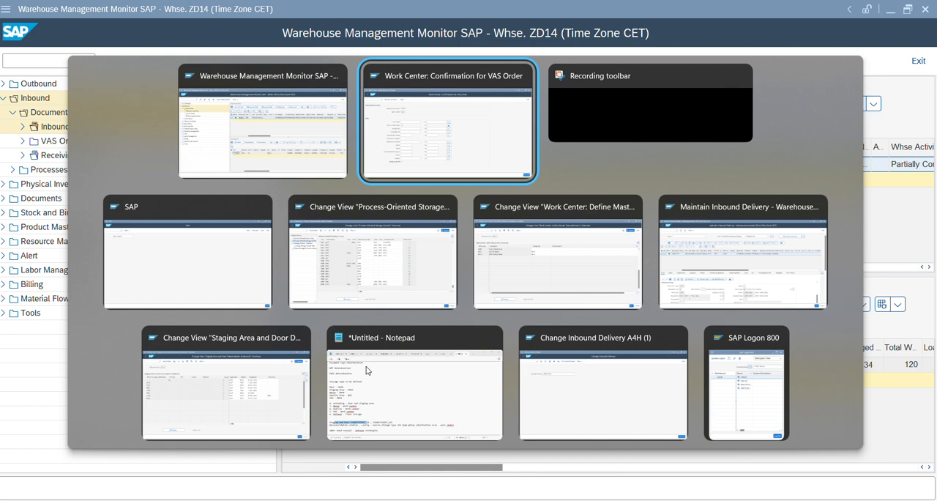
key(ctrl+v)
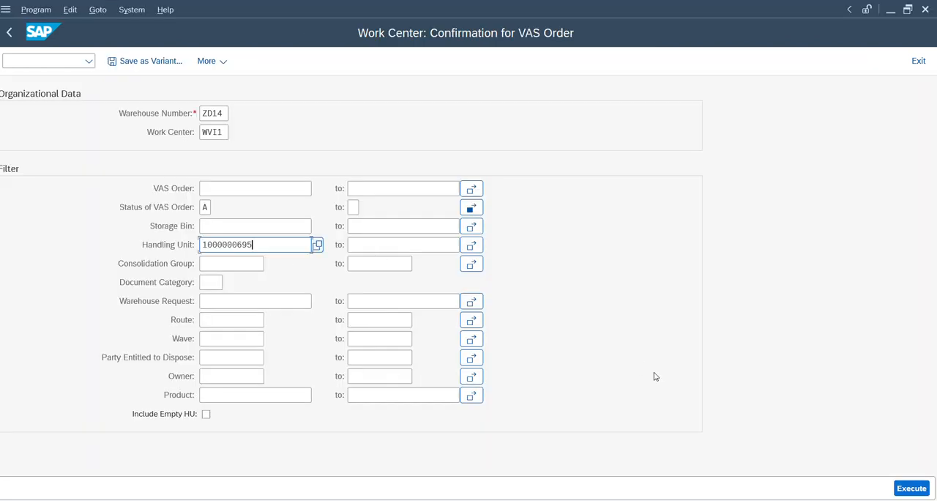
click(921, 488)
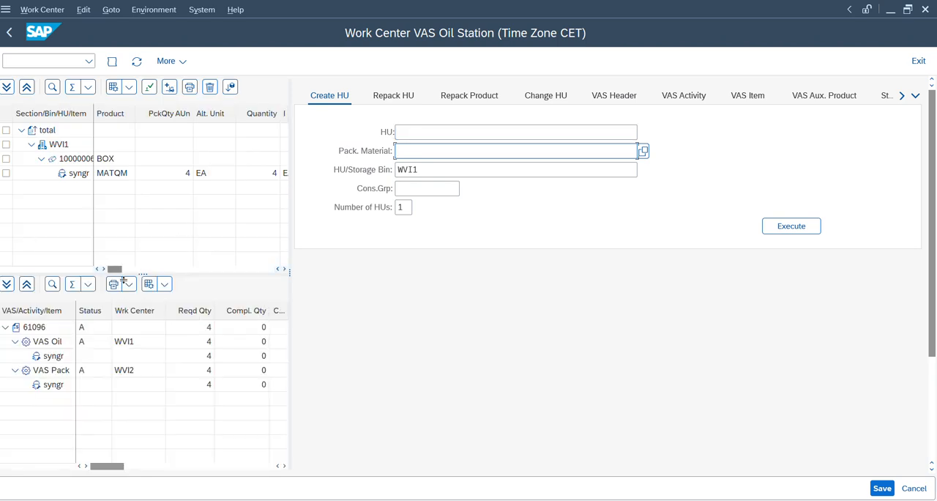
Step: Start the VAS Oil activity at work center WVI1 and end it without variances
click(51, 347)
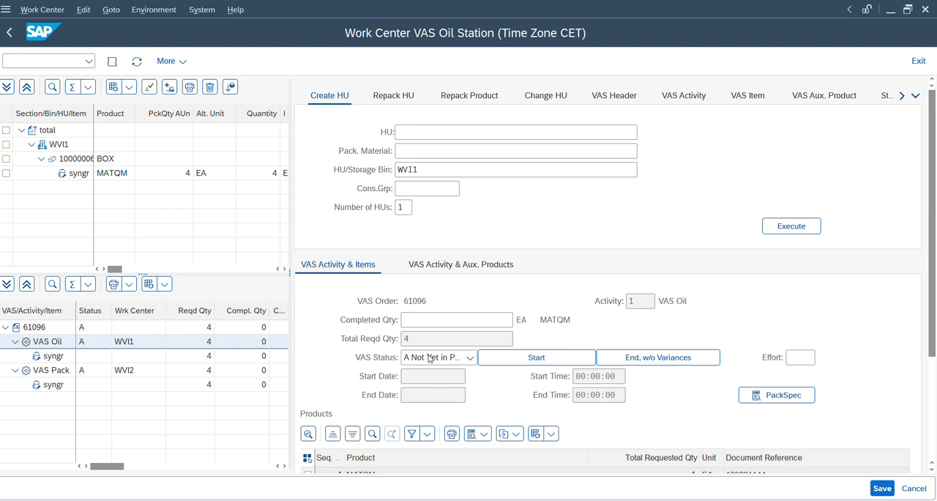
click(543, 359)
click(653, 360)
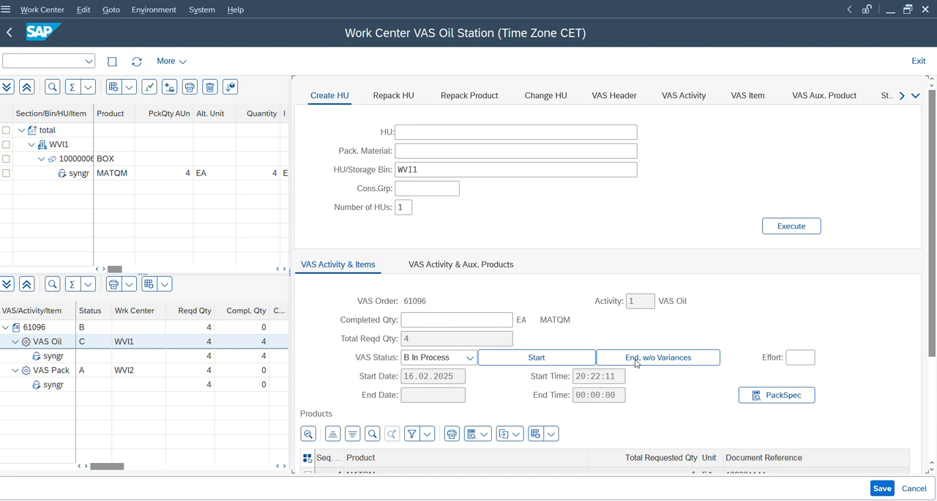
click(635, 362)
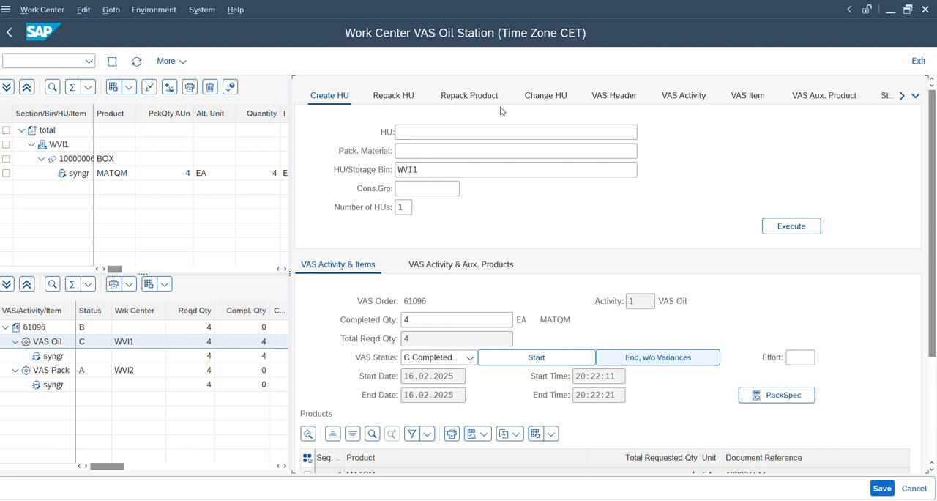
Step: Switch to the storage control configuration and open the assigned process steps of storage process ZNB1 in warehouse ZD14
mouse_move(469, 499)
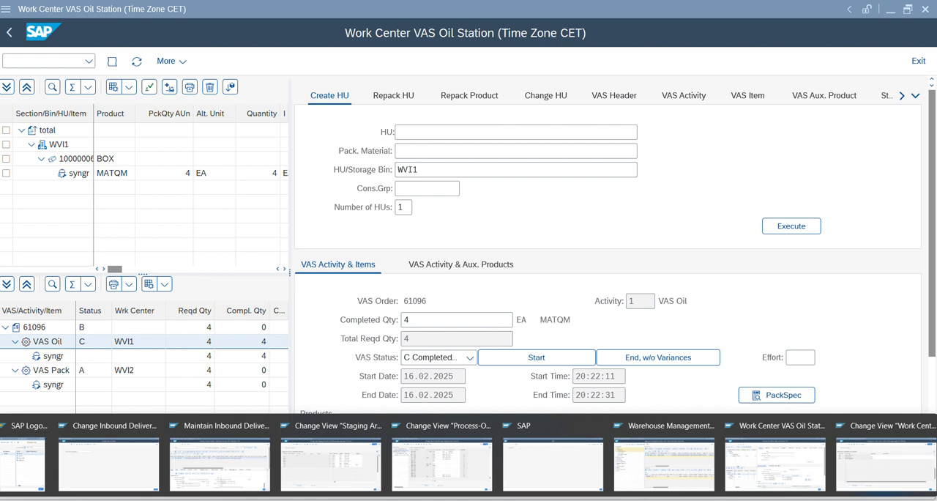
click(461, 476)
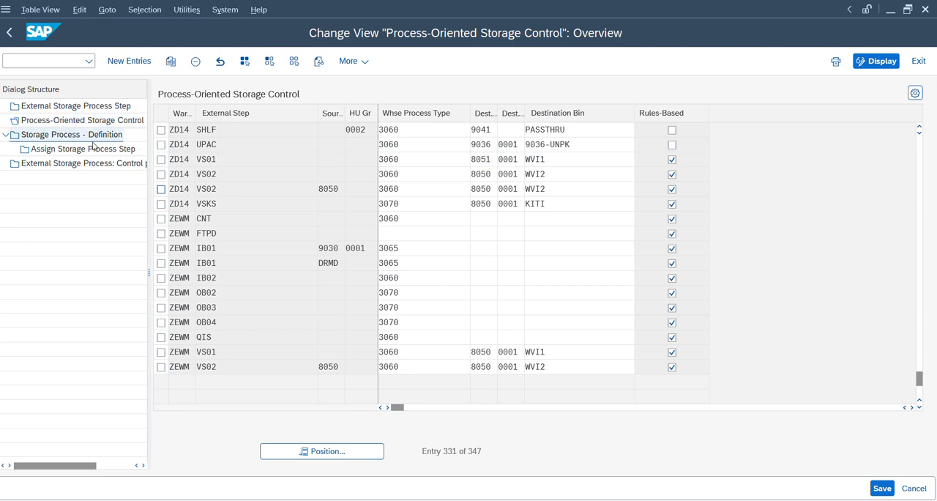
click(93, 144)
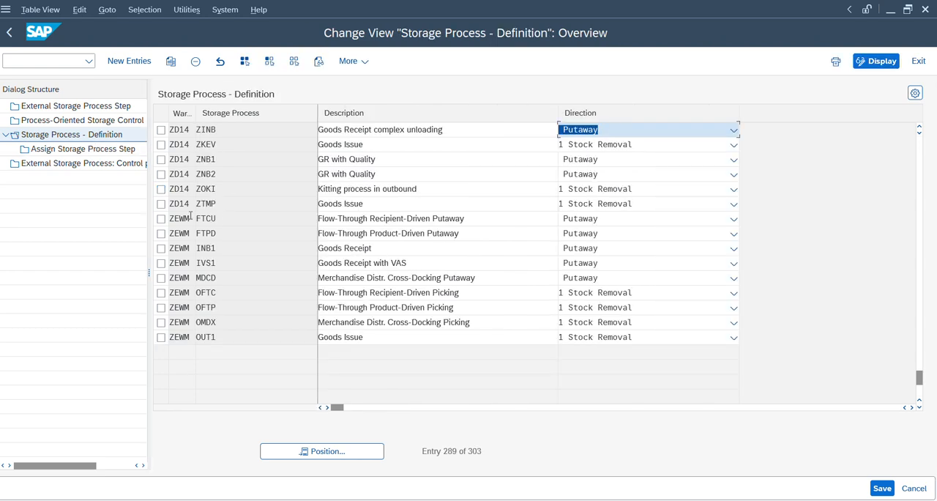
click(162, 159)
double_click(110, 150)
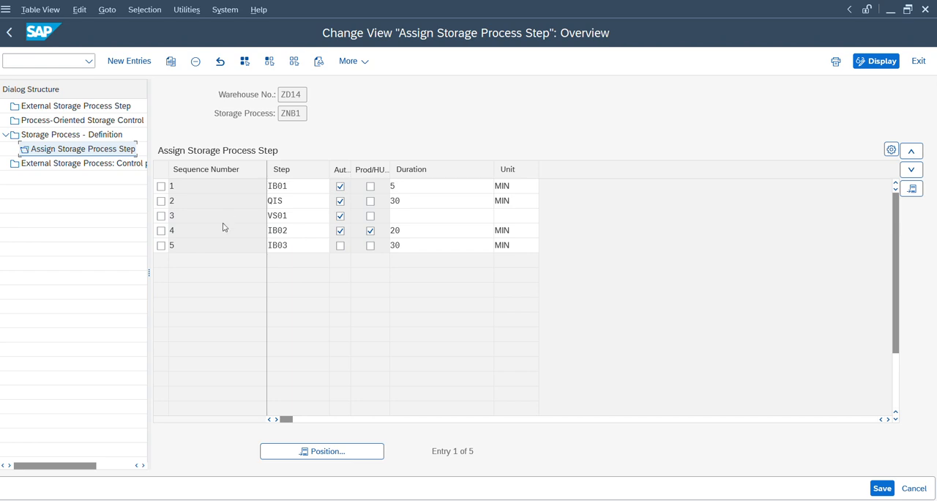
Step: Copy the VS01 entry of storage process ZNB1 as a new entry for step VS02
click(161, 216)
click(170, 61)
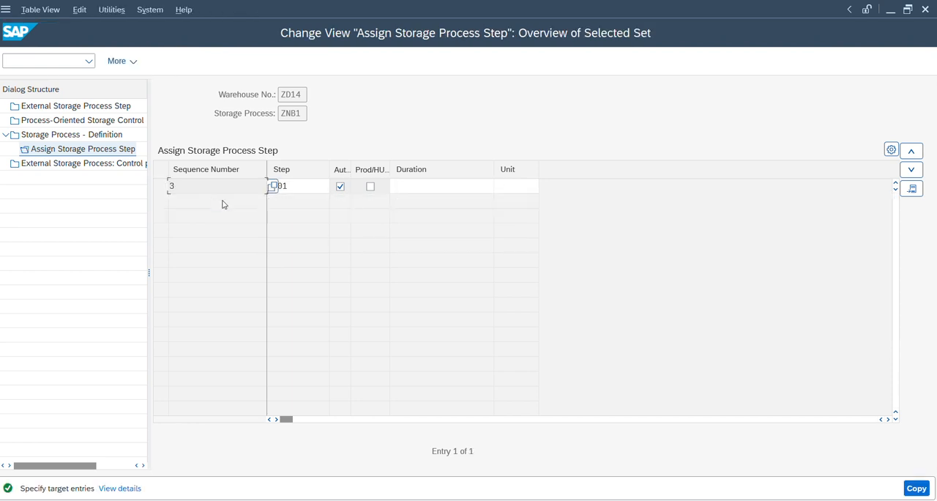
key(Right)
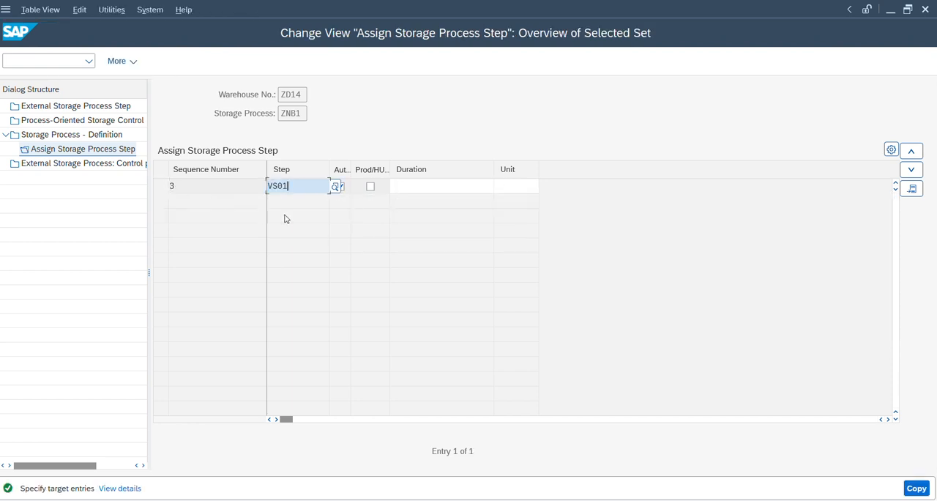
key(Return)
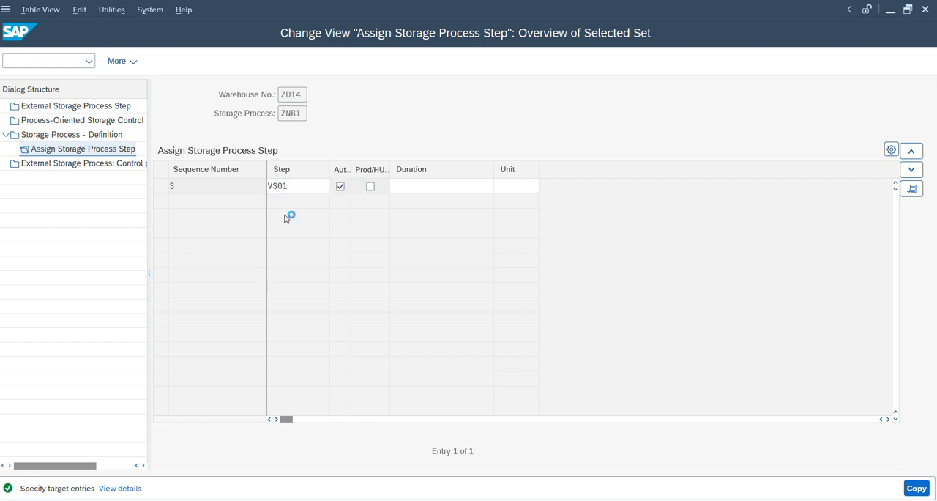
key(Return)
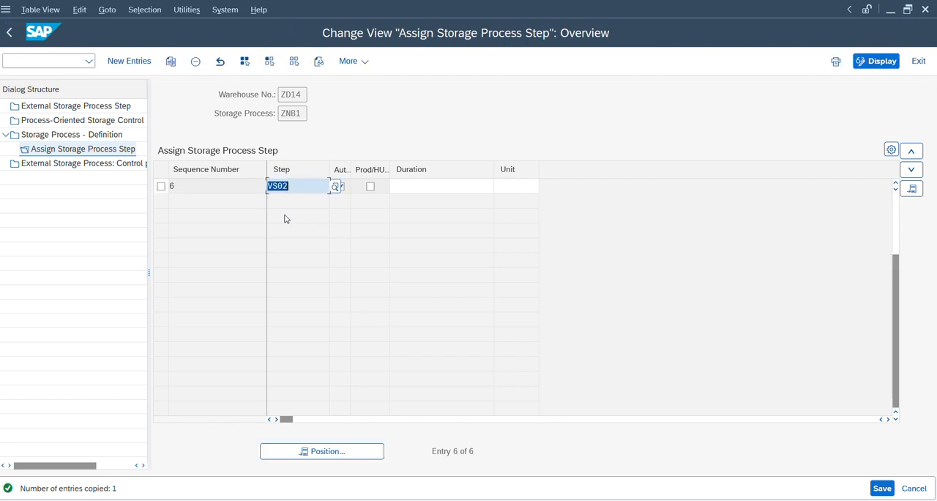
Step: Try to move the VS02 entry up in the ZNB1 step sequence, and return to the storage process definitions
click(895, 183)
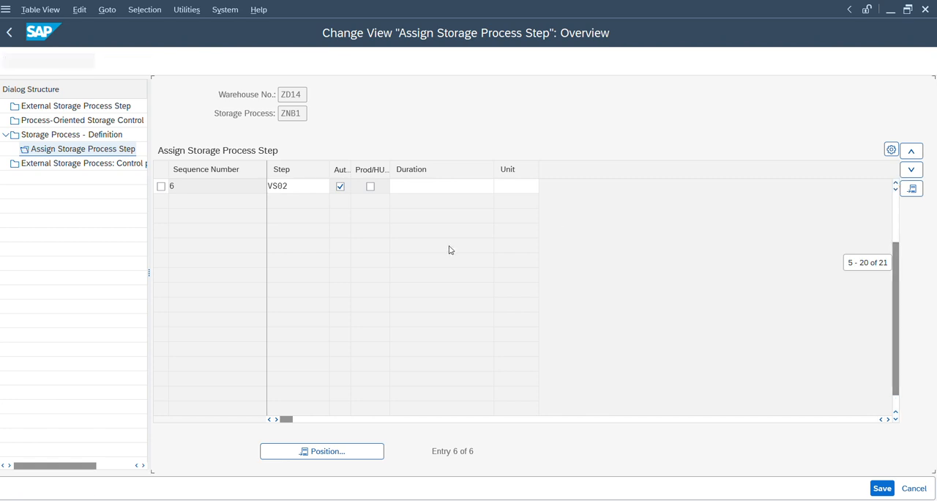
click(161, 200)
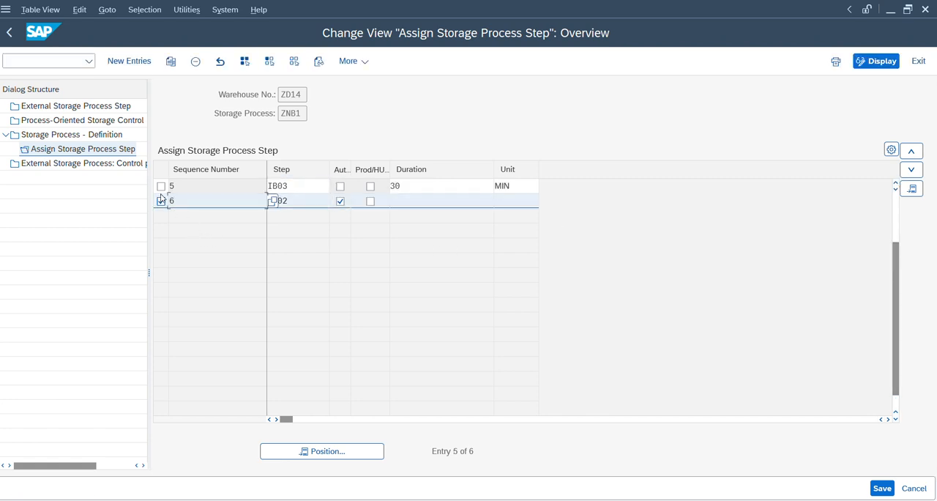
click(915, 152)
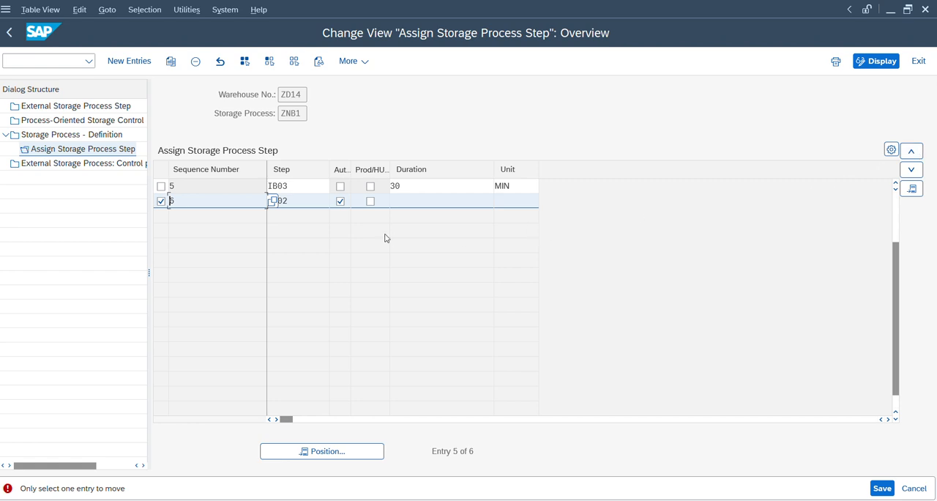
click(161, 200)
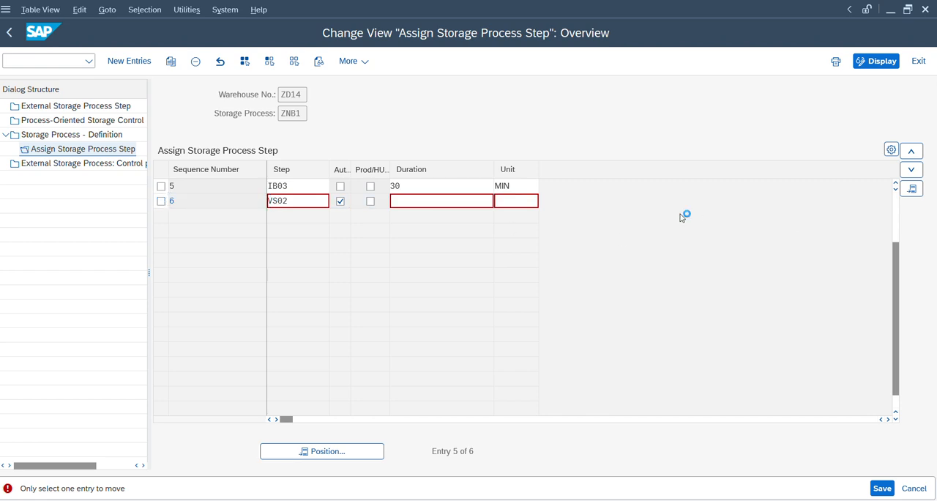
key(Return)
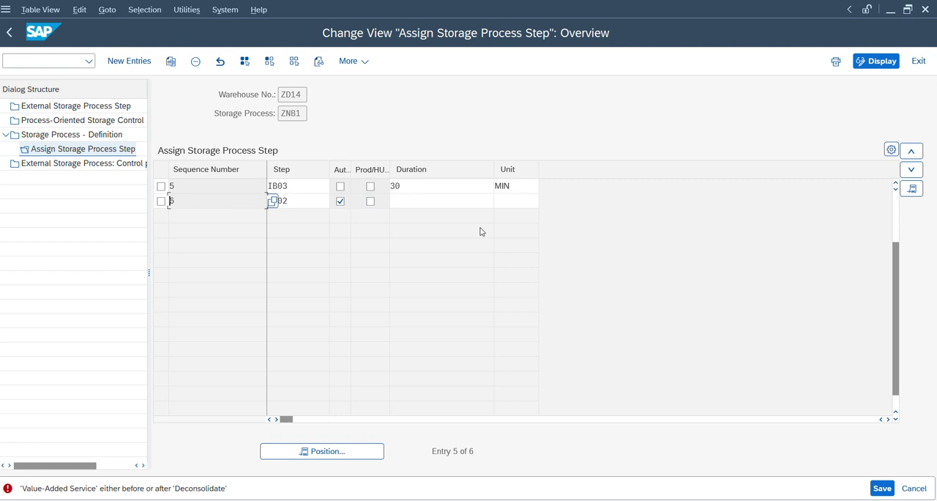
click(897, 219)
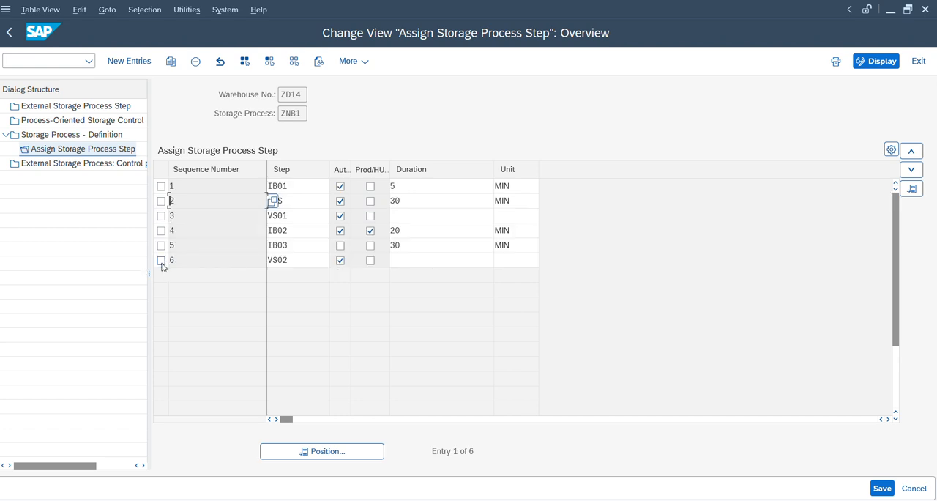
click(161, 259)
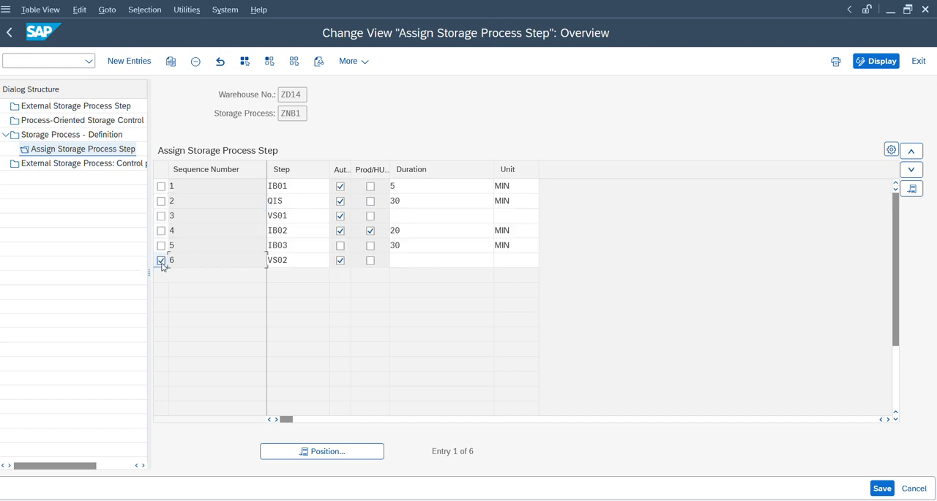
click(912, 150)
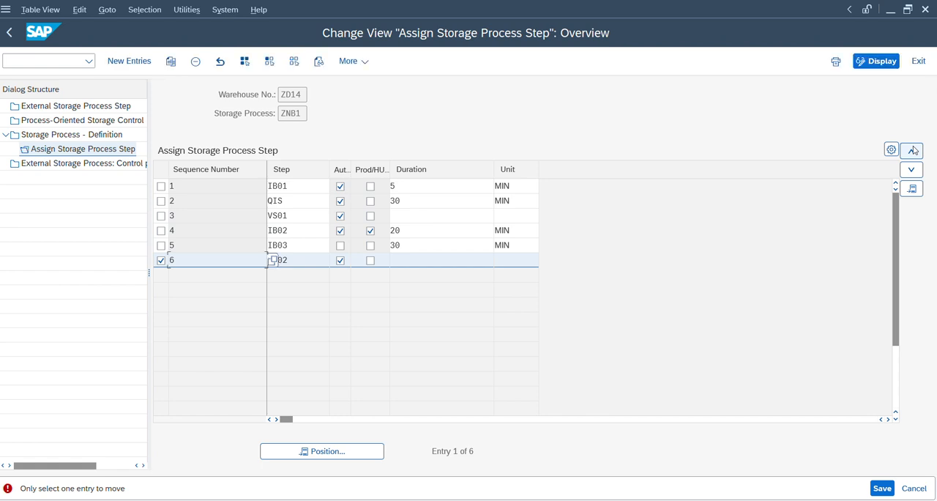
key(F3)
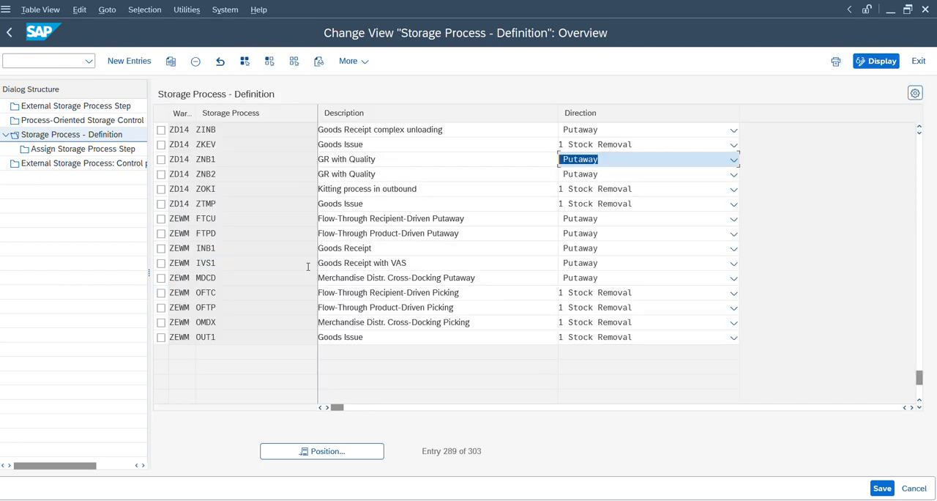
click(162, 130)
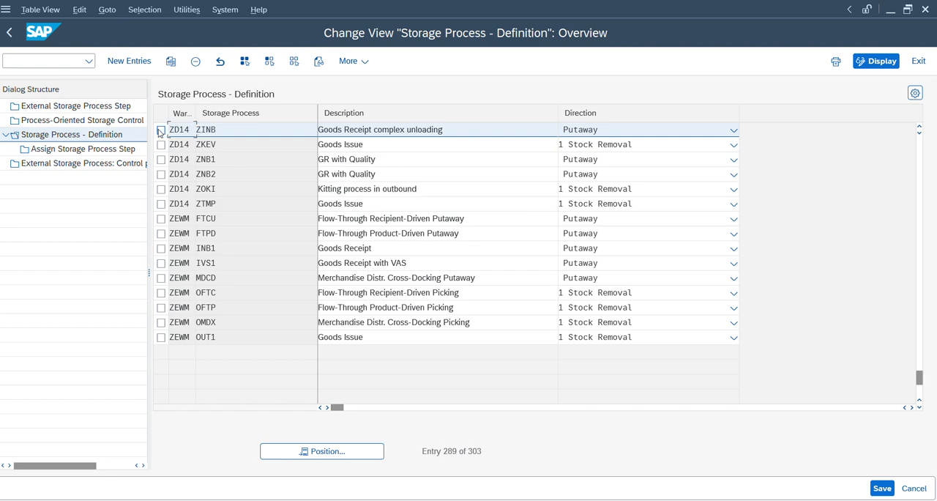
Step: Switch to the warehouse management monitor and display the warehouse tasks of the selected inbound delivery
key(alt+Tab)
key(alt+Tab)
key(alt+Tab)
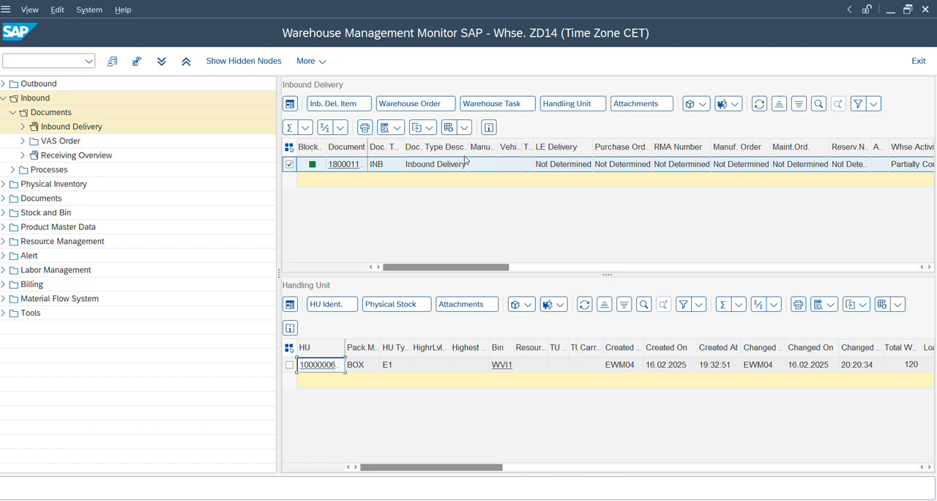
click(507, 103)
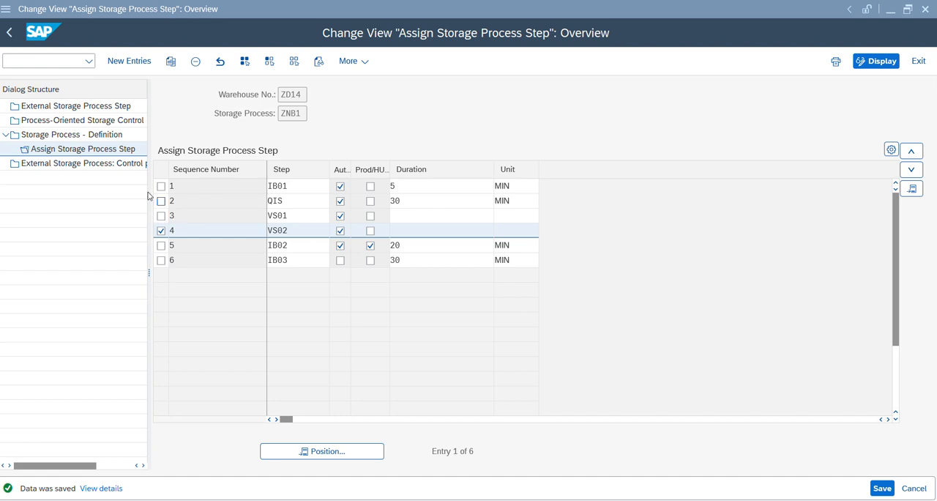
Step: Open process-oriented storage control and position the list at warehouse ZD14, external step VS01
click(88, 121)
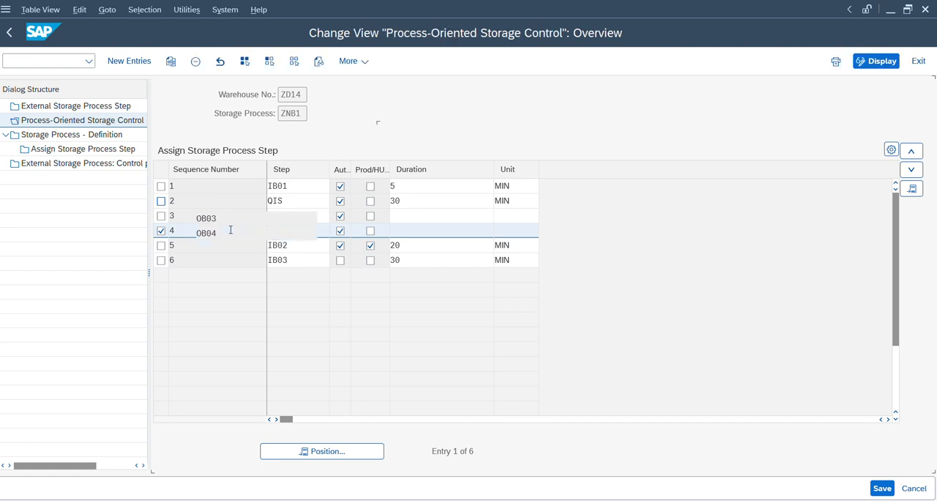
click(323, 450)
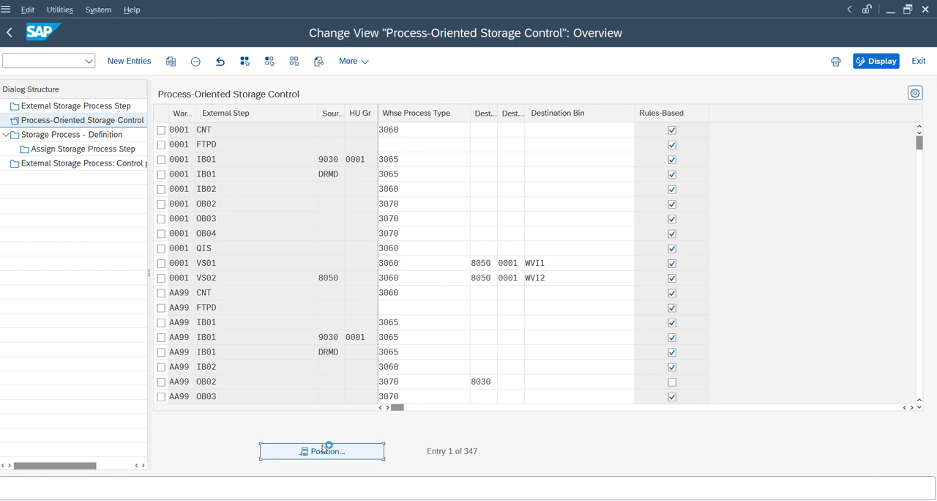
text(zd14)
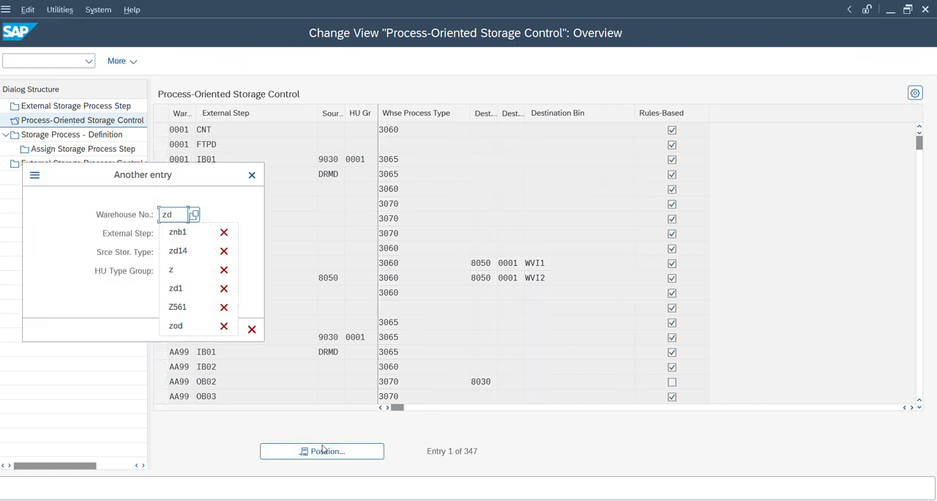
key(Tab)
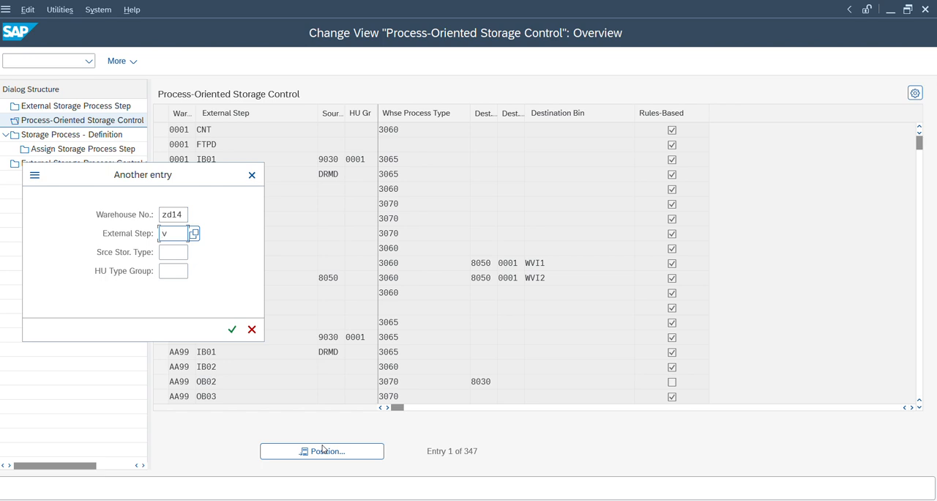
text(vs01)
key(Return)
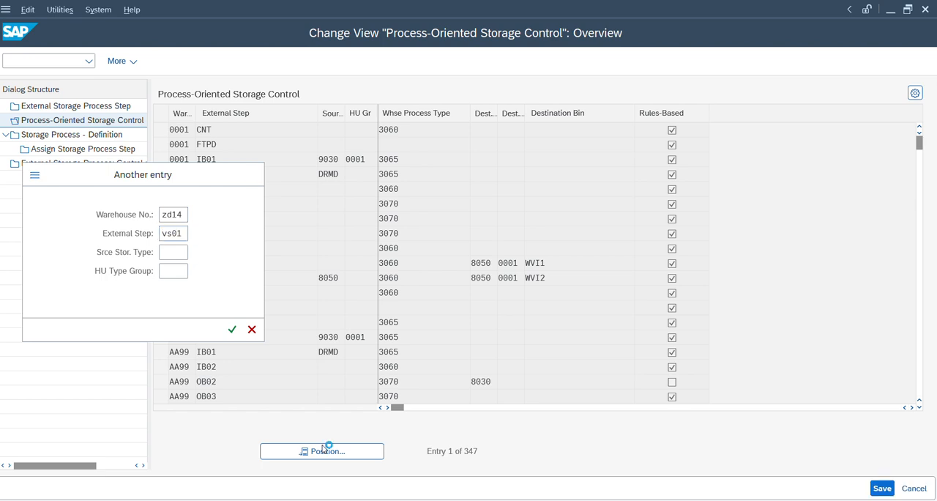
Step: Check the ZD14 VS02 entries, delete the one with source storage type 8050, and save the change
click(247, 144)
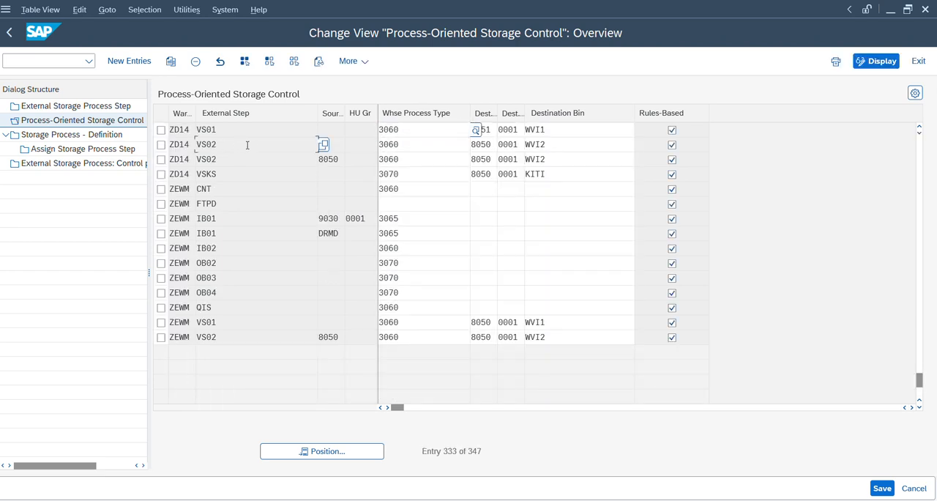
click(352, 143)
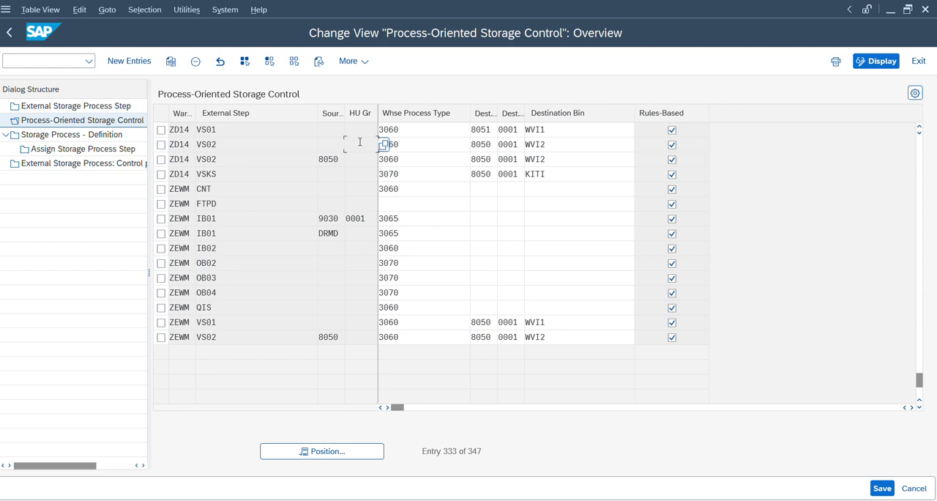
click(441, 149)
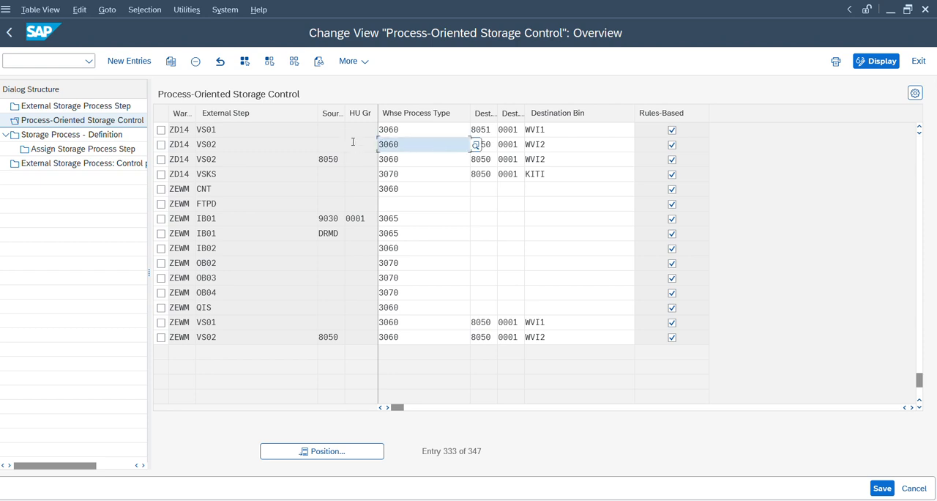
click(559, 142)
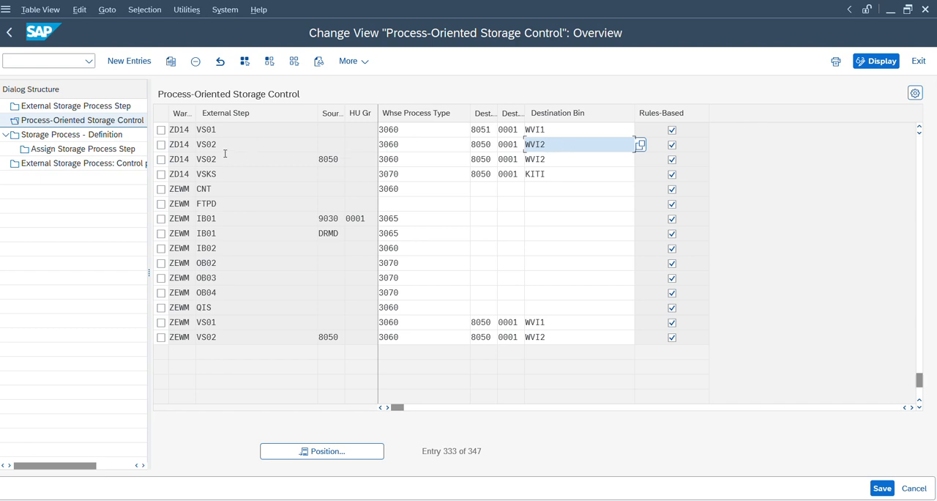
click(328, 158)
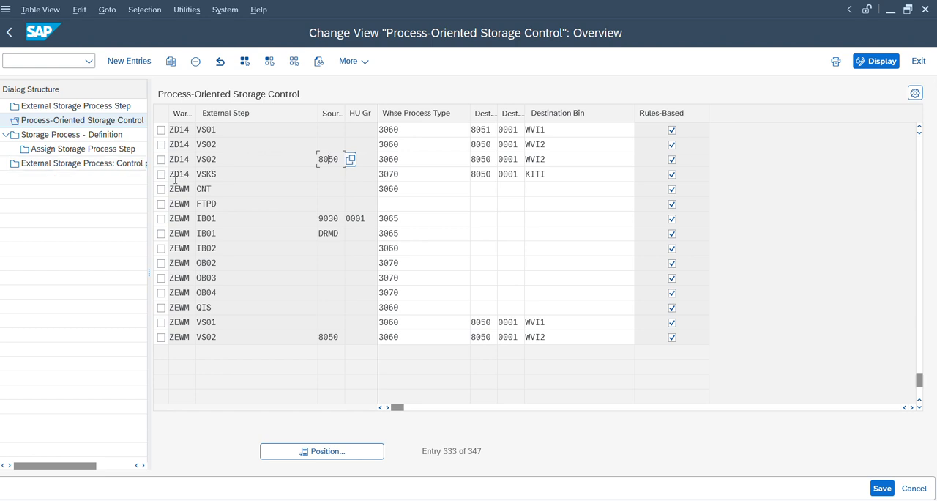
click(161, 159)
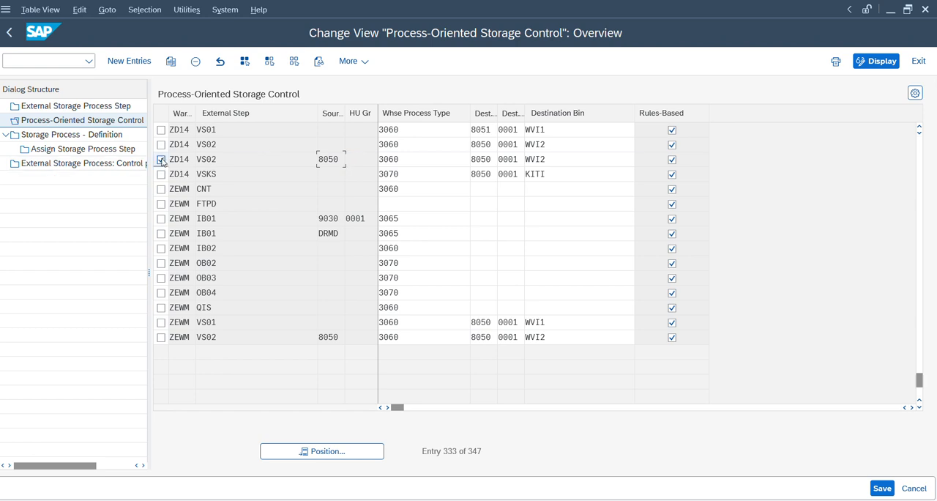
click(195, 61)
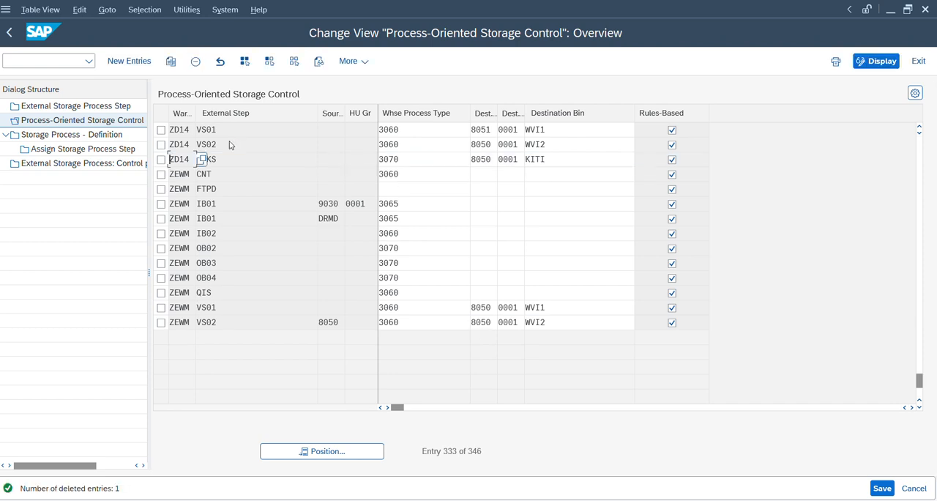
key(ctrl+s)
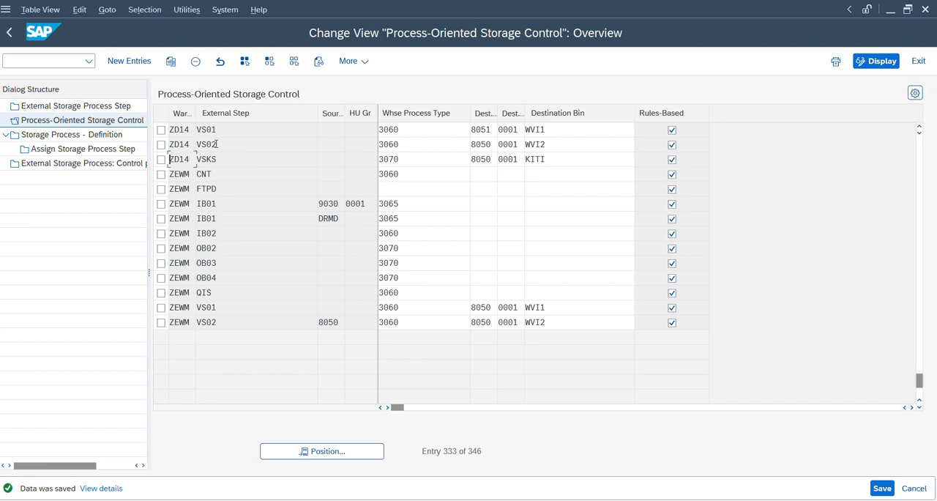
Step: Switch to the VAS Oil Station work center, refresh it while saving pending data, and complete the process step for the BOX handling unit in WVI1
mouse_move(624, 500)
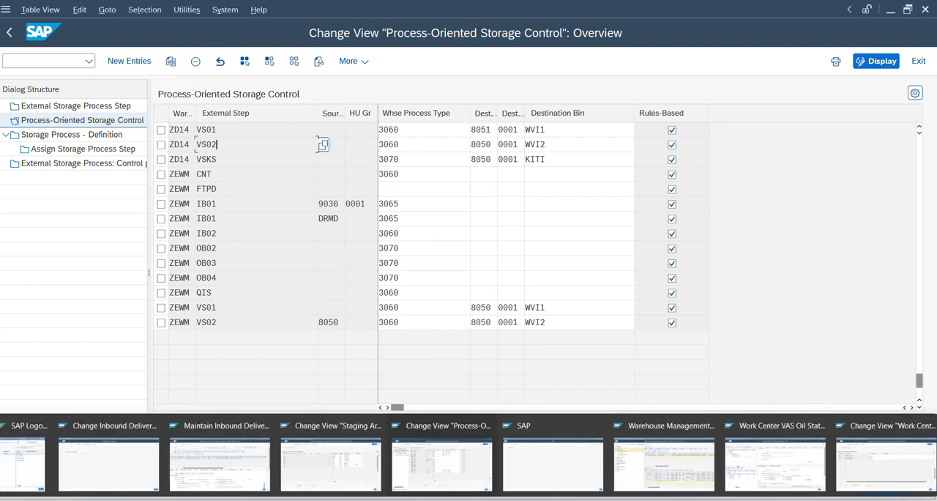
click(359, 471)
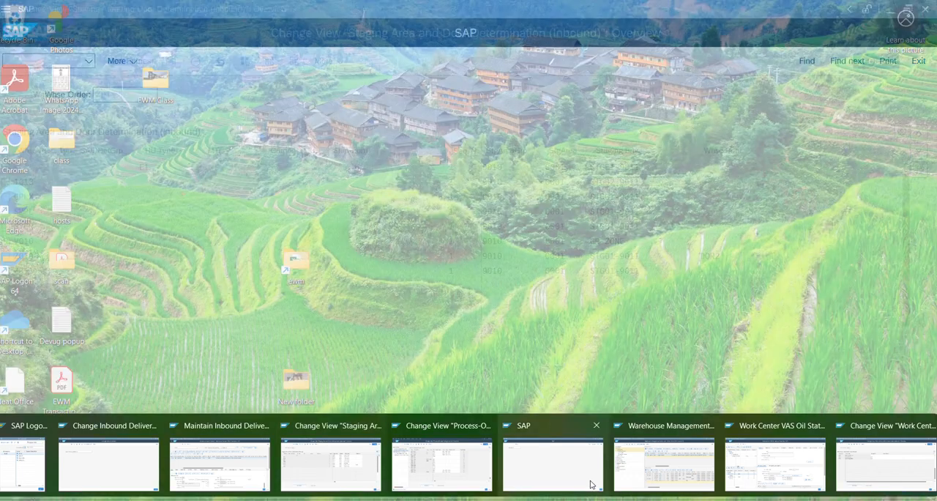
mouse_move(749, 476)
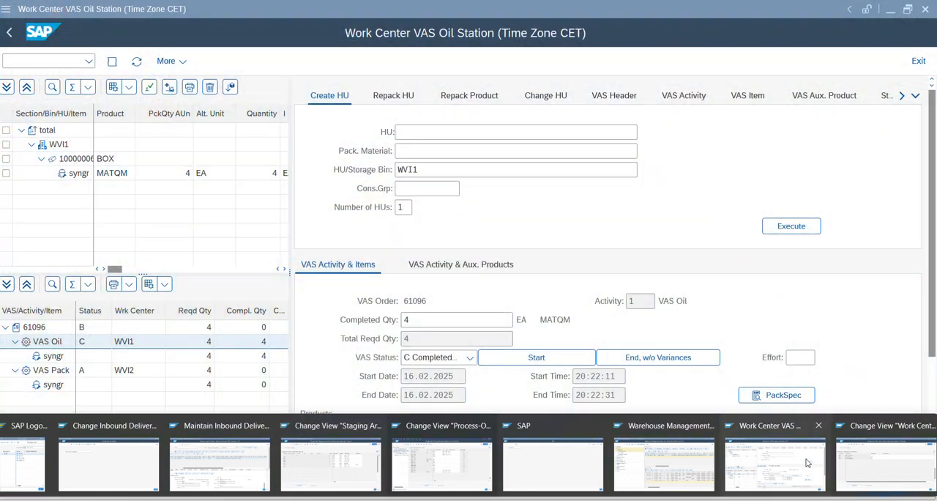
click(807, 463)
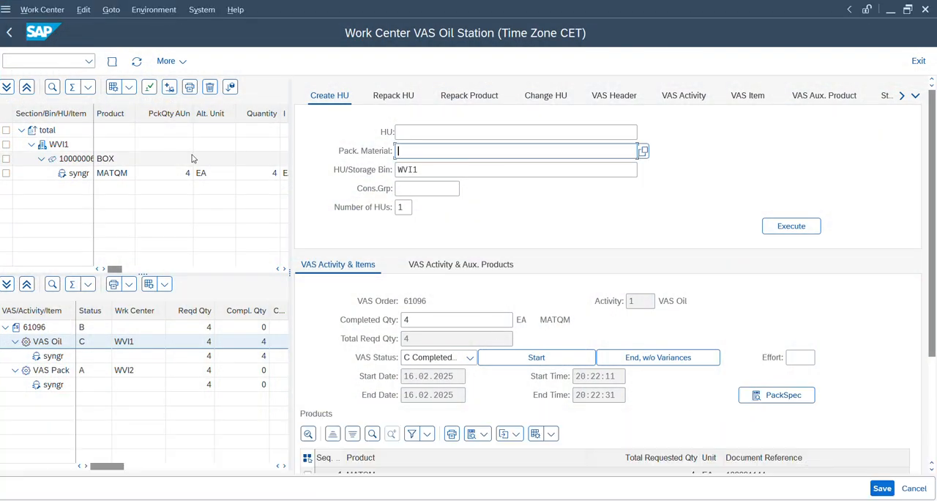
click(136, 61)
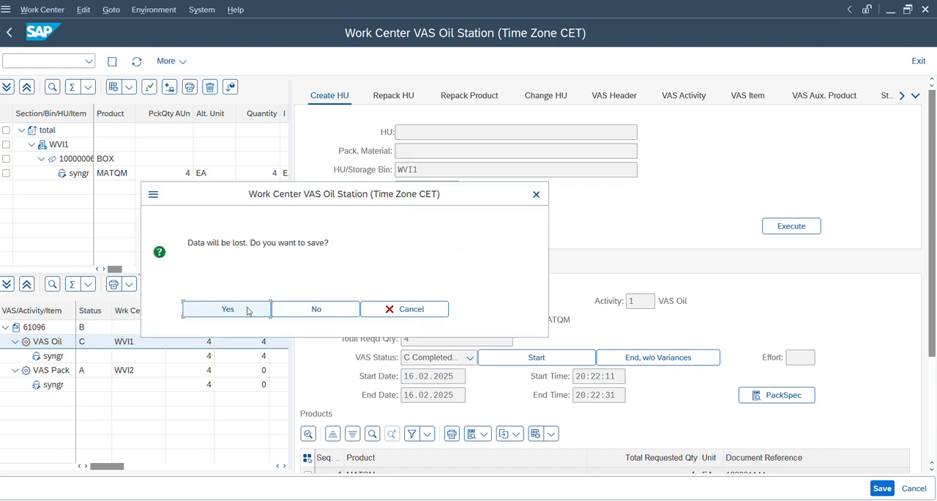
click(246, 310)
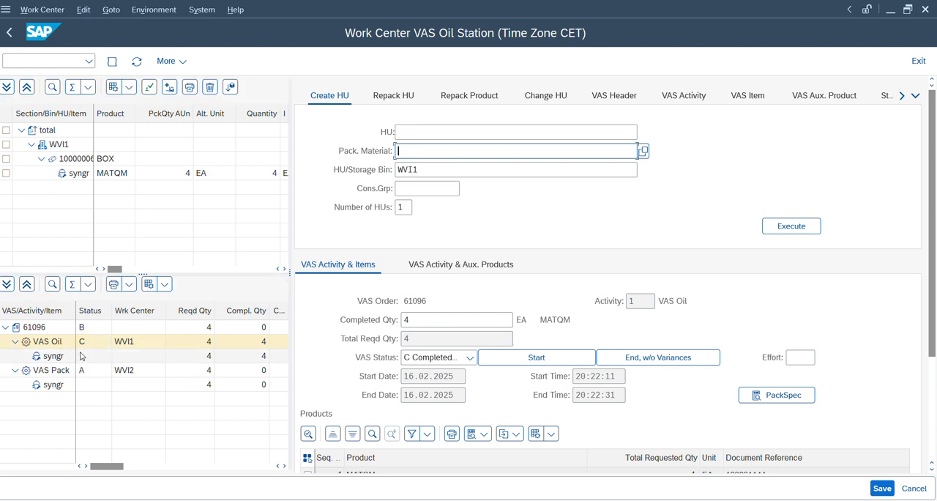
click(6, 159)
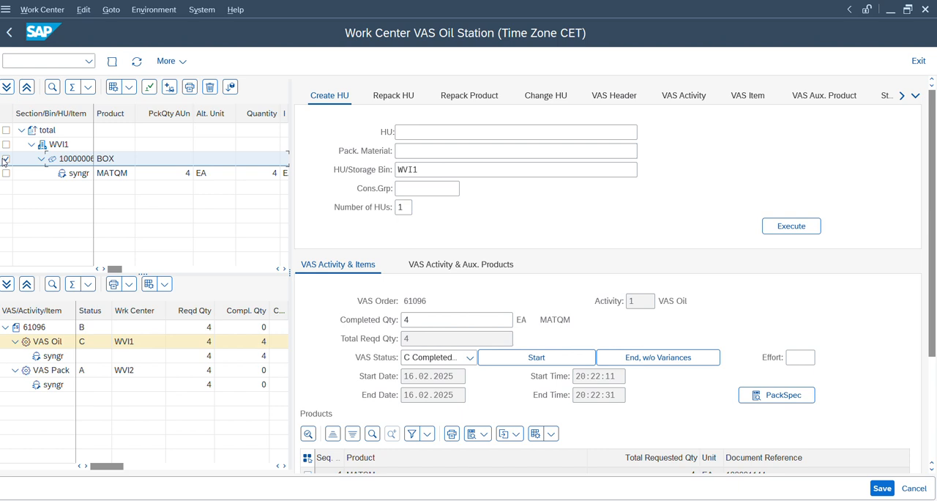
click(147, 88)
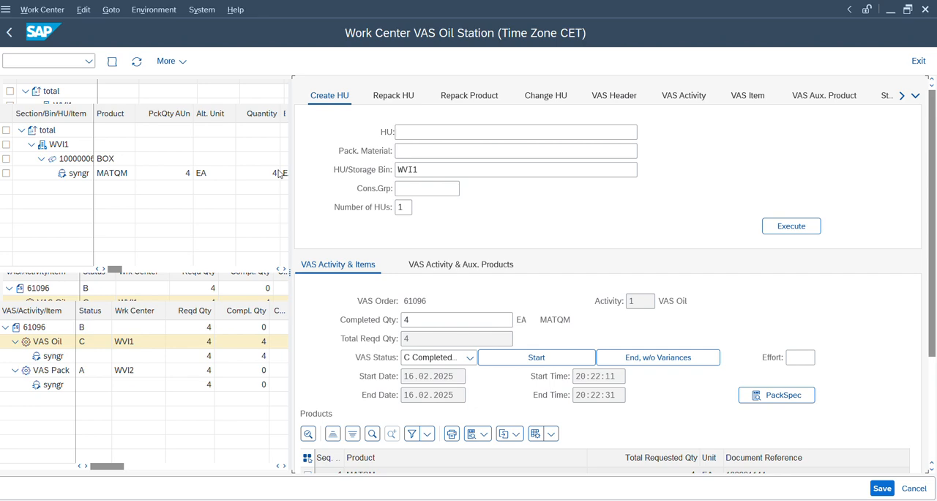
Step: Switch to the warehouse management monitor, refresh the inbound delivery, and display its warehouse tasks
key(alt+Tab)
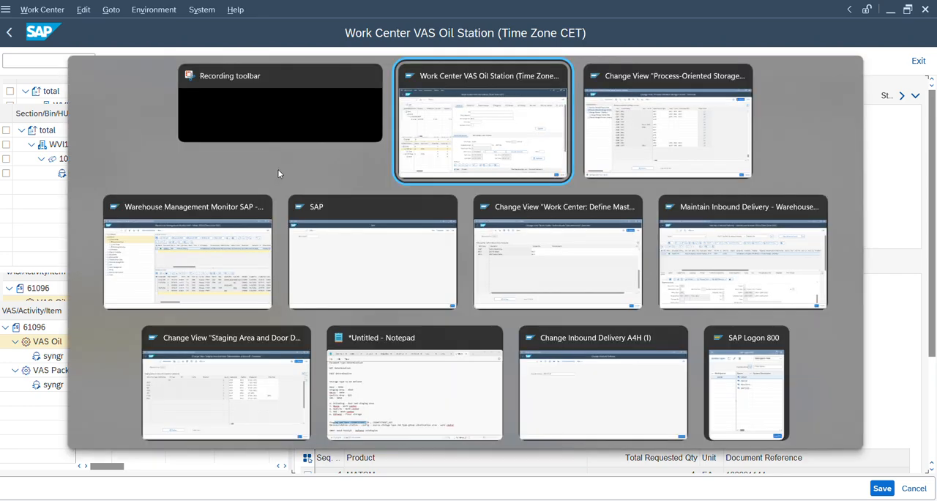
key(alt+Tab)
key(alt+Tab)
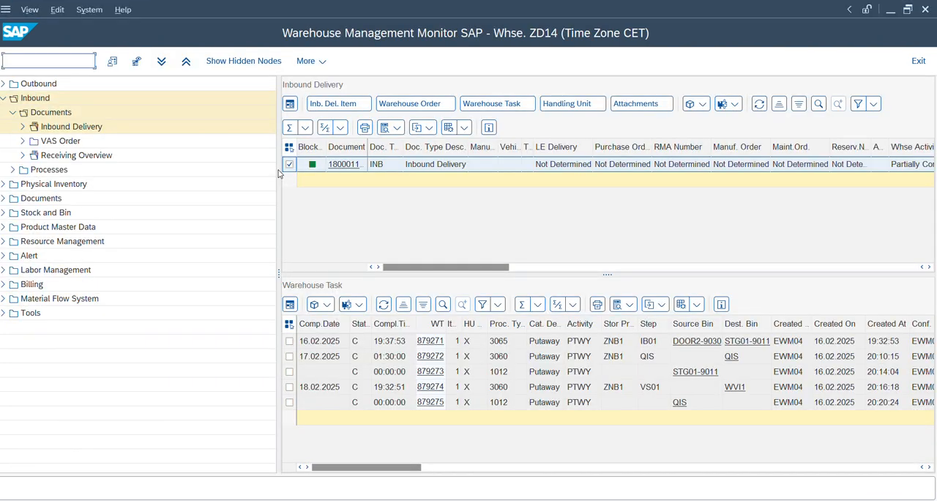
click(758, 103)
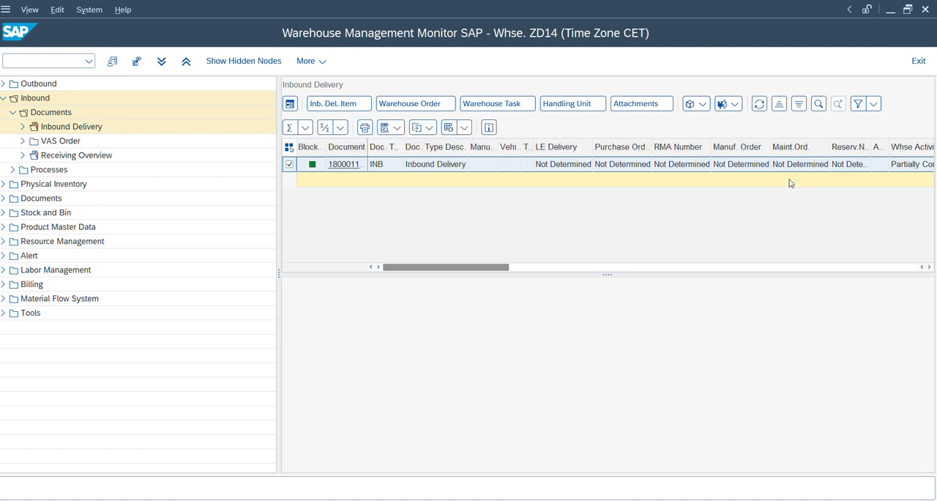
click(501, 111)
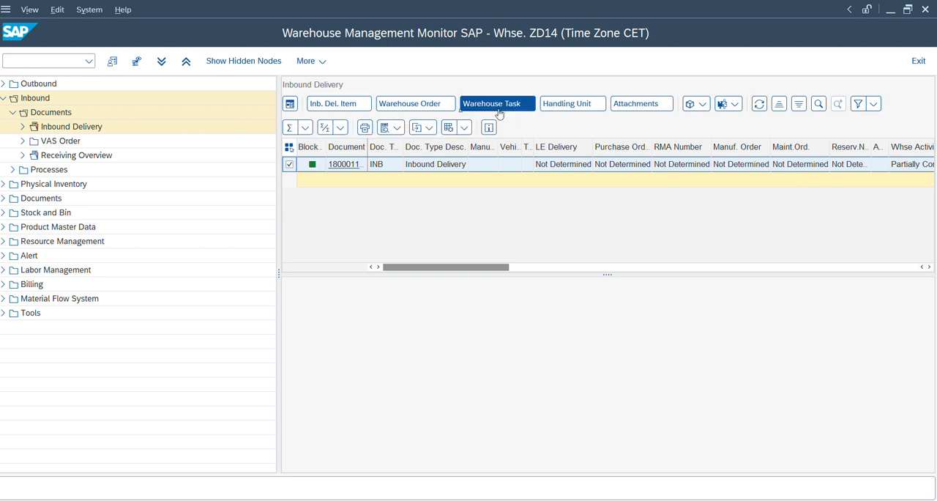
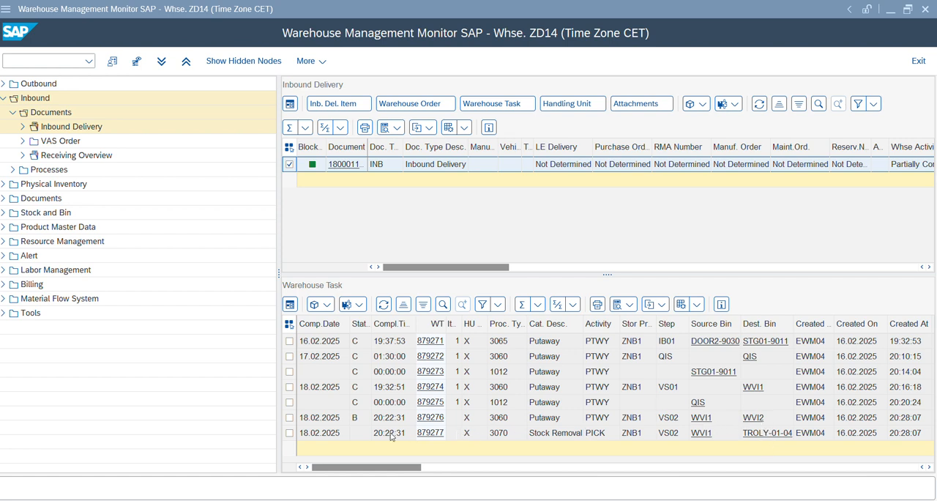
Step: Confirm the VS02 stock removal warehouse task from WVI1 to TROLY-01-04 in the background and close its log
key(alt+Tab)
click(290, 432)
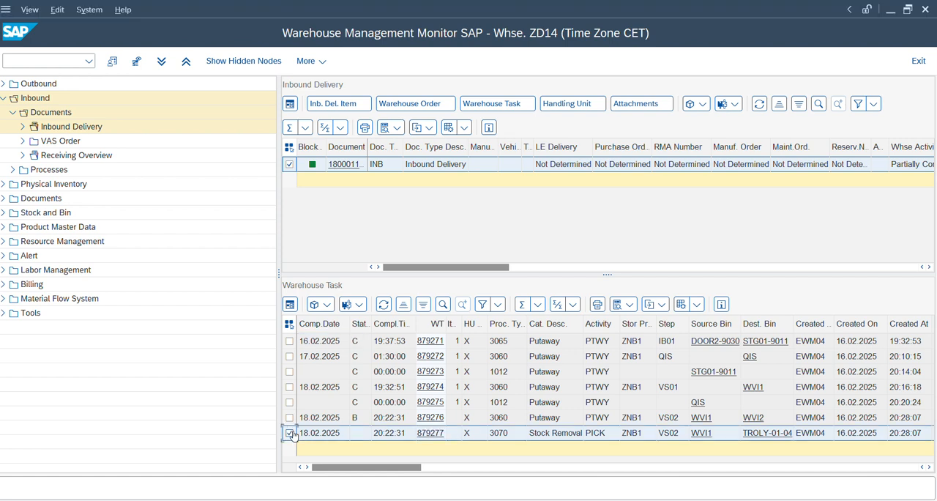
click(325, 311)
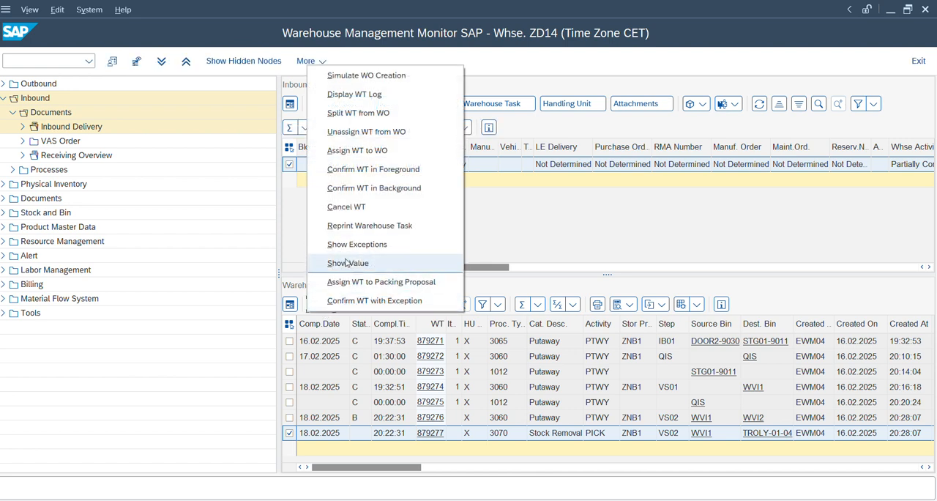
click(369, 195)
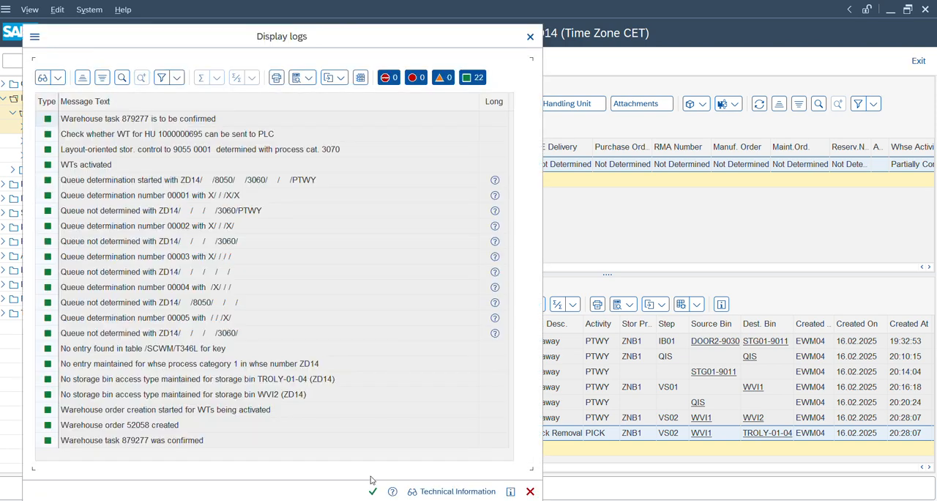
click(374, 491)
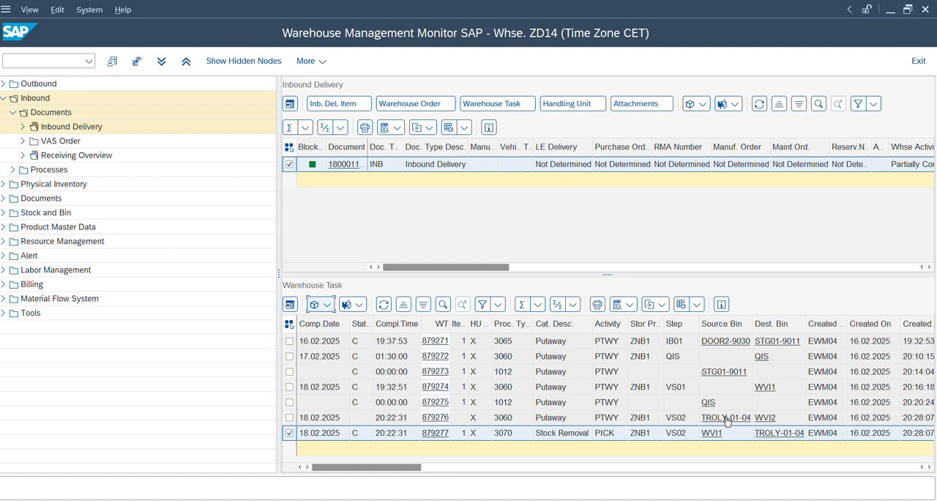
Step: Confirm the VS02 putaway warehouse task from TROLY-01-04 to WVI2 in the background and close its log
click(290, 418)
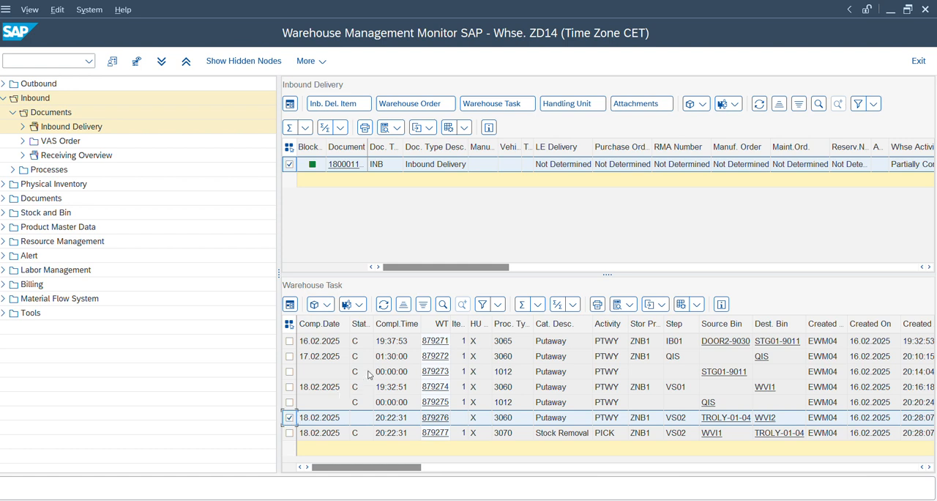
click(327, 304)
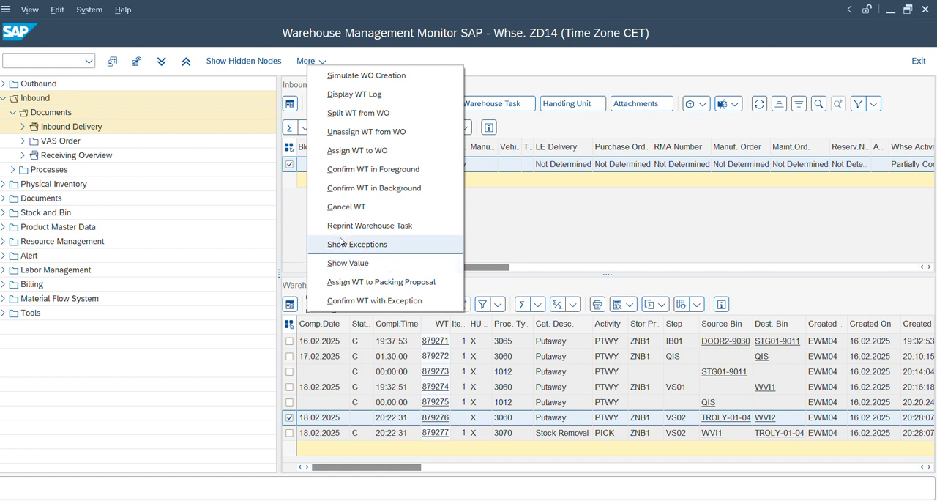
click(347, 187)
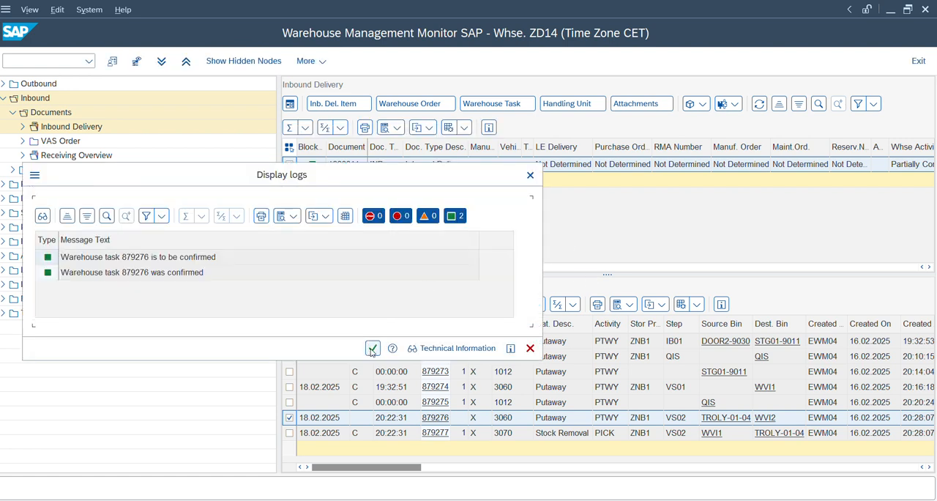
click(373, 349)
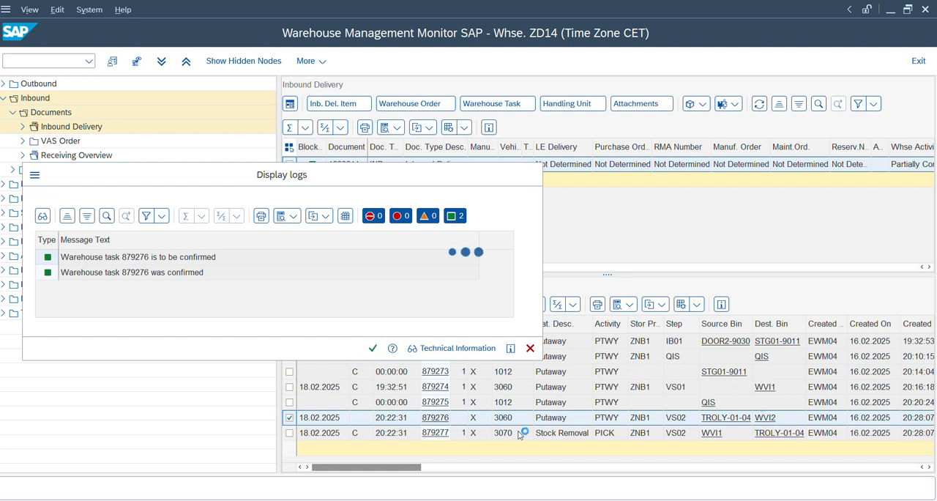
Step: Return to the VAS work center selection, set the work center to WVI2, add VAS order status C, and open the packing station
mouse_move(614, 500)
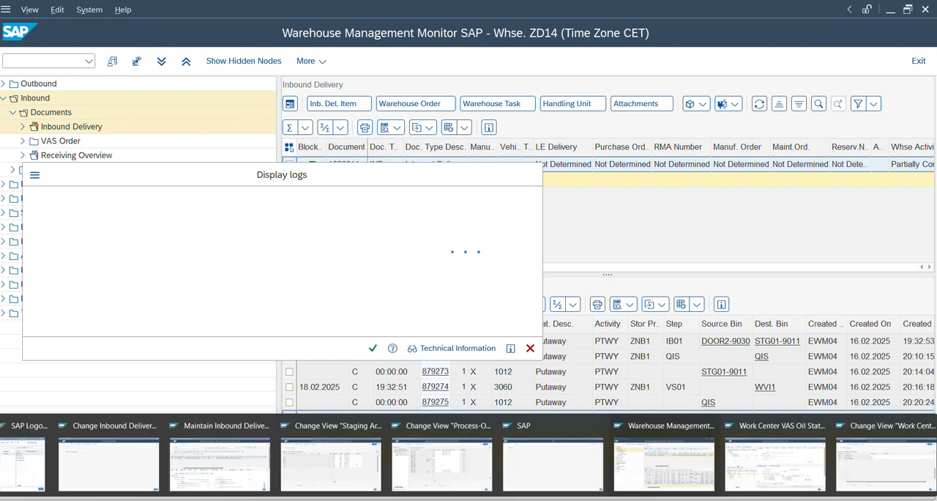
click(738, 462)
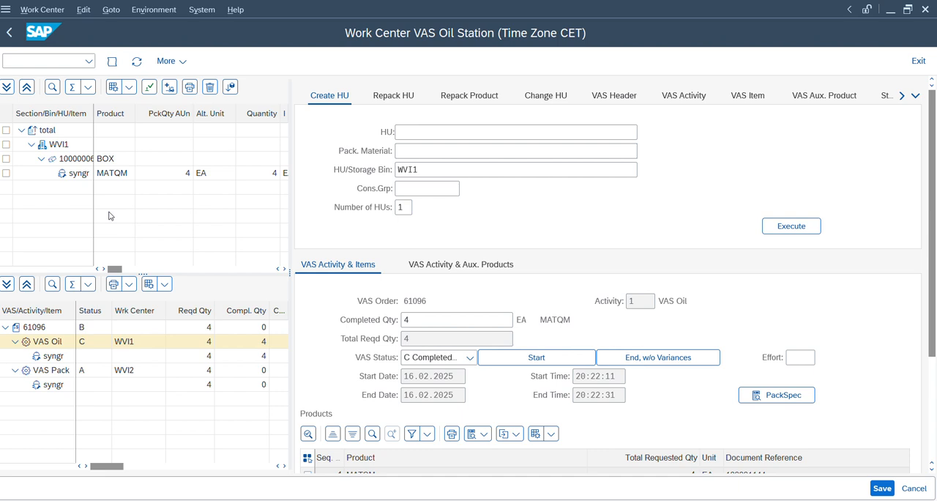
key(F3)
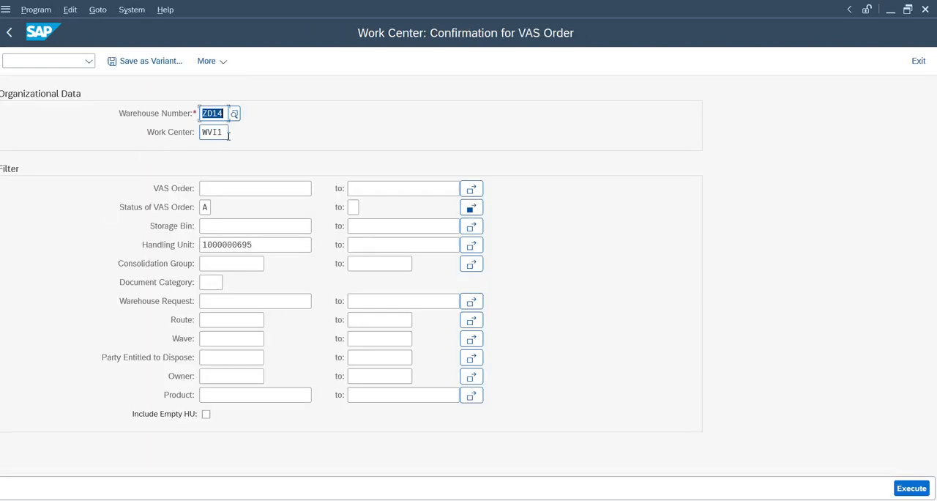
click(229, 133)
click(472, 210)
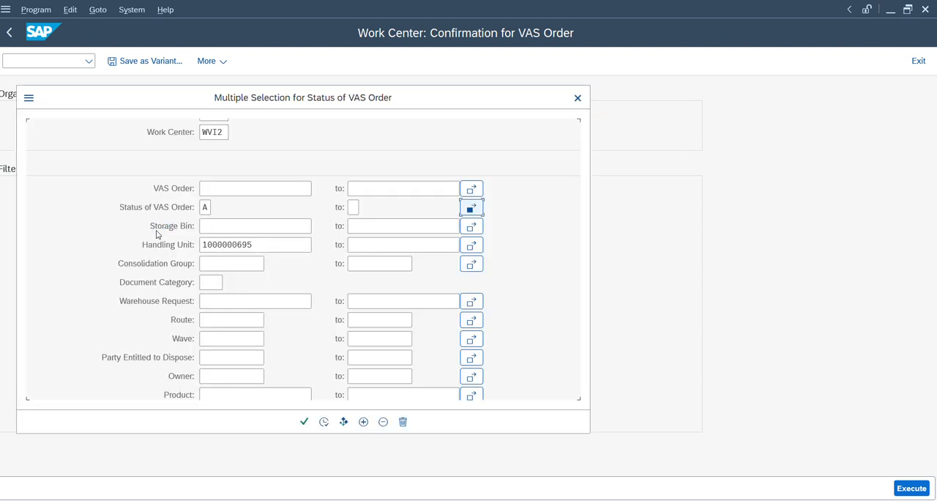
click(57, 242)
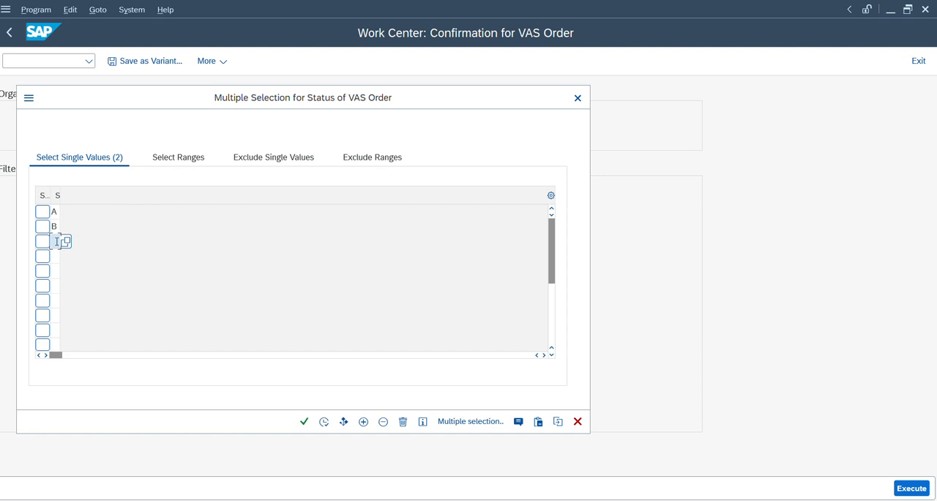
text(C)
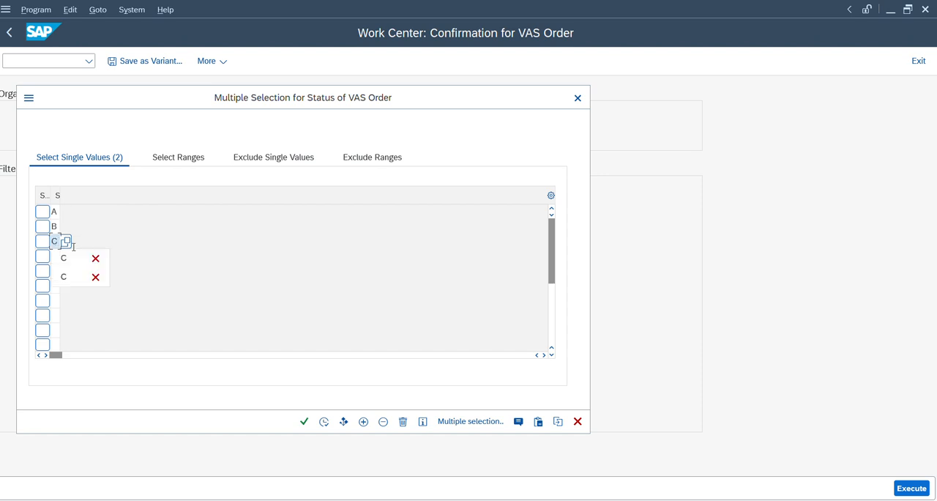
click(325, 422)
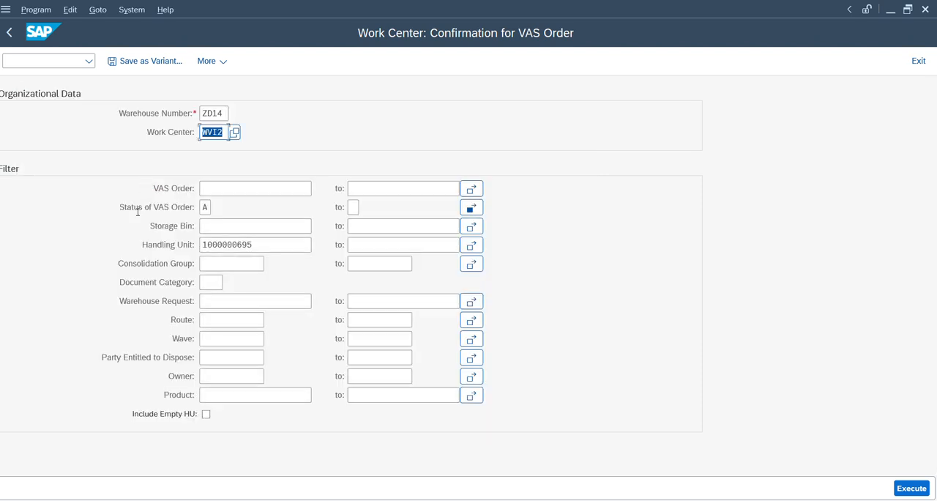
click(915, 488)
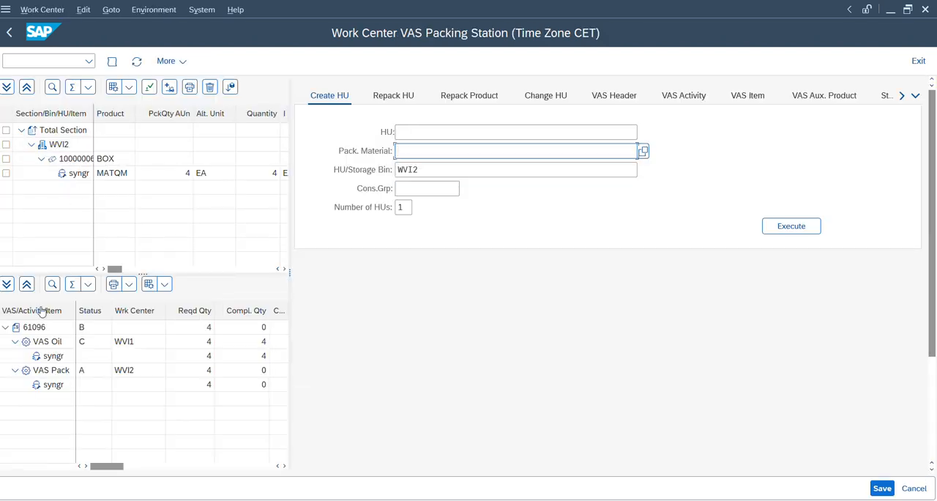
Step: Start the VAS Pack activity of the VAS order and end it without variances
click(44, 371)
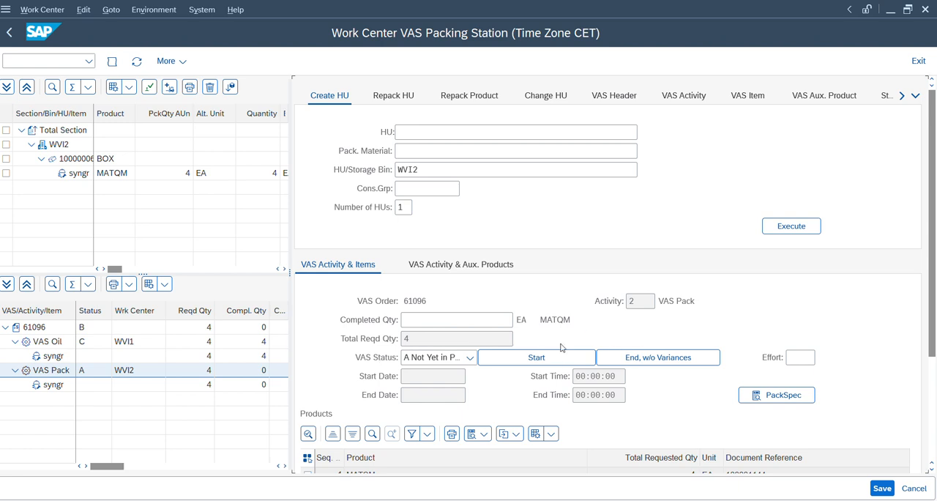
click(554, 359)
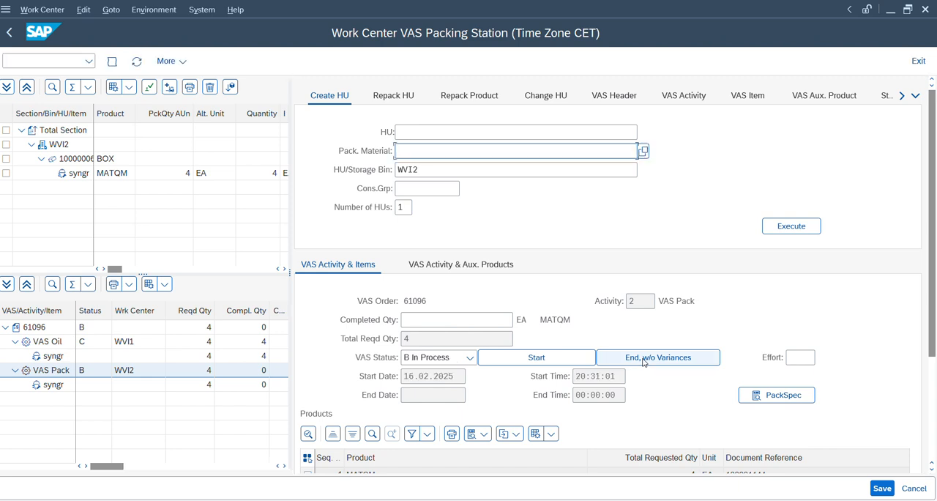
click(644, 359)
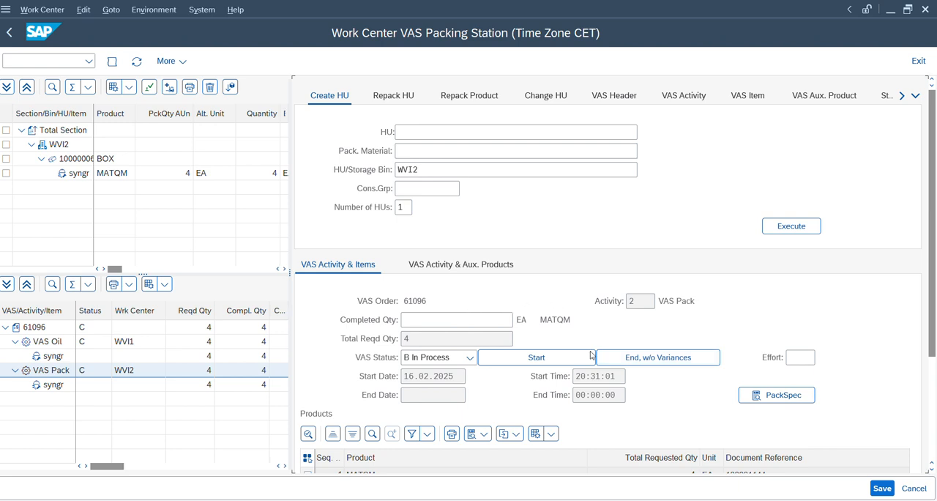
click(639, 359)
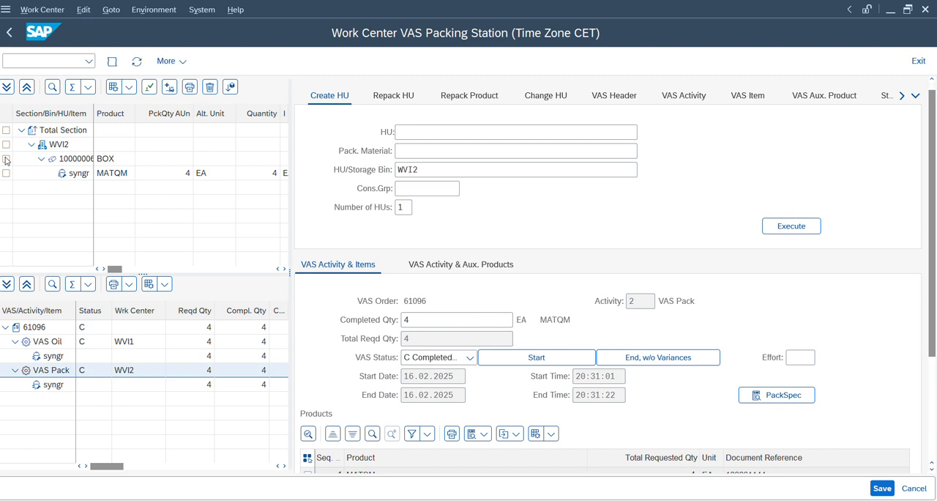
Step: Complete the process step for the BOX handling unit in WVI2
click(6, 161)
click(6, 160)
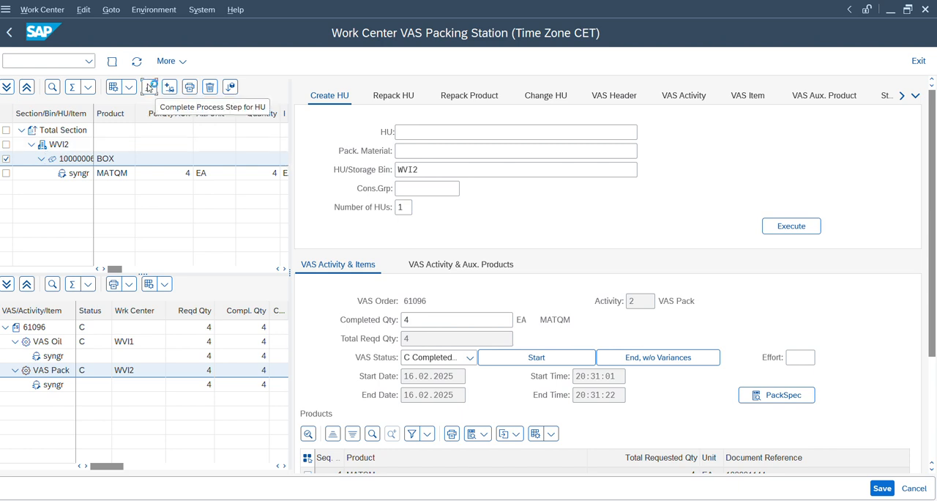
click(149, 87)
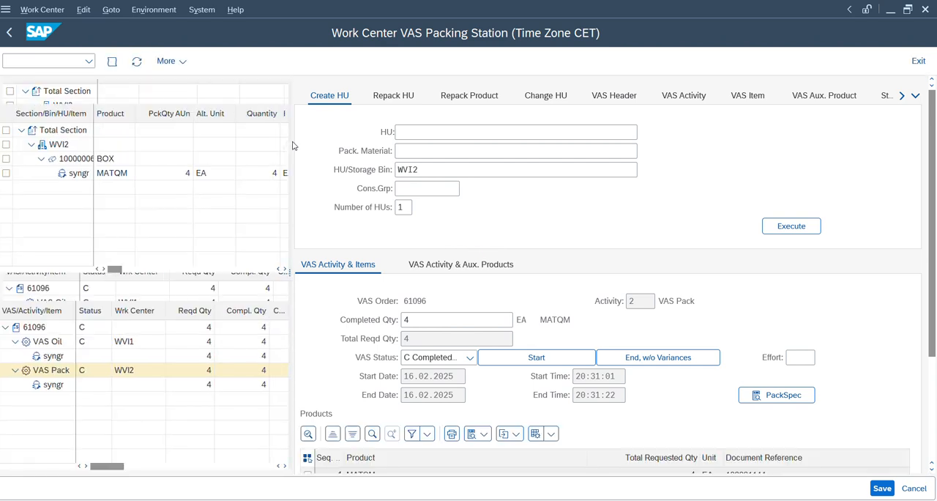
Step: Switch to the warehouse management monitor, refresh the inbound delivery, and display its updated warehouse tasks
key(alt+Tab)
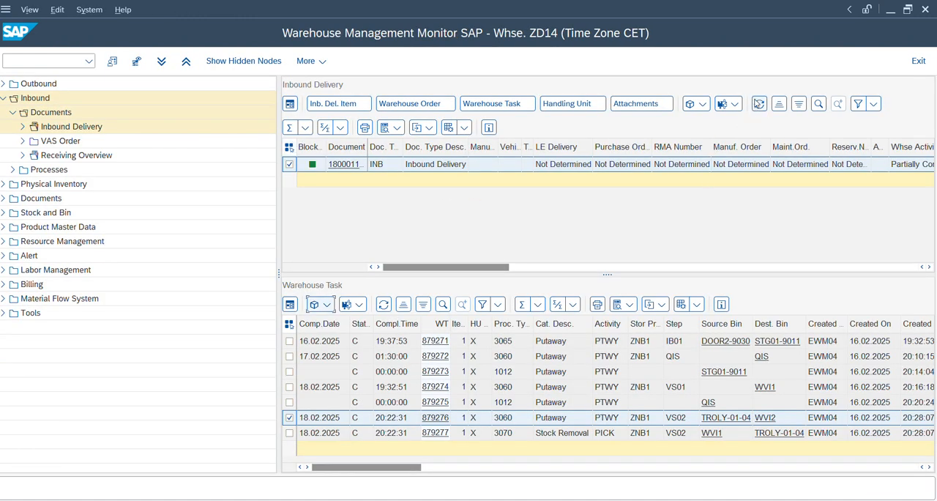
click(760, 103)
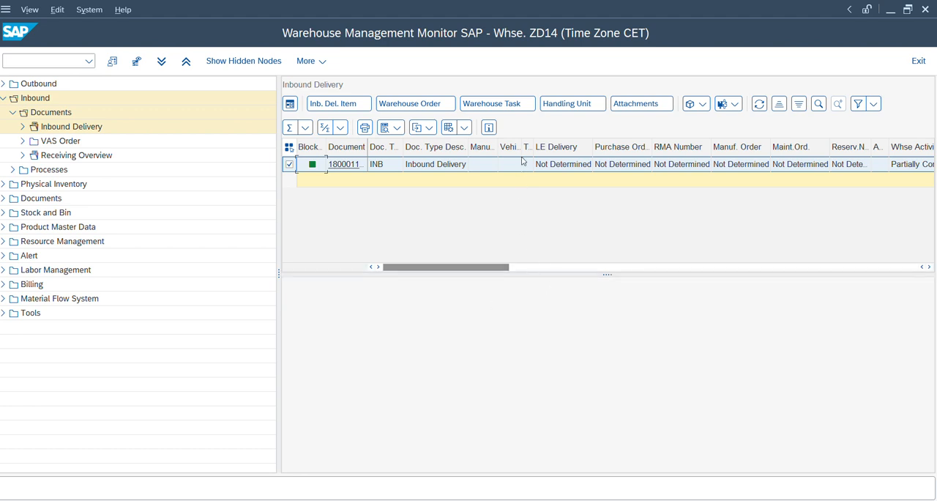
click(505, 109)
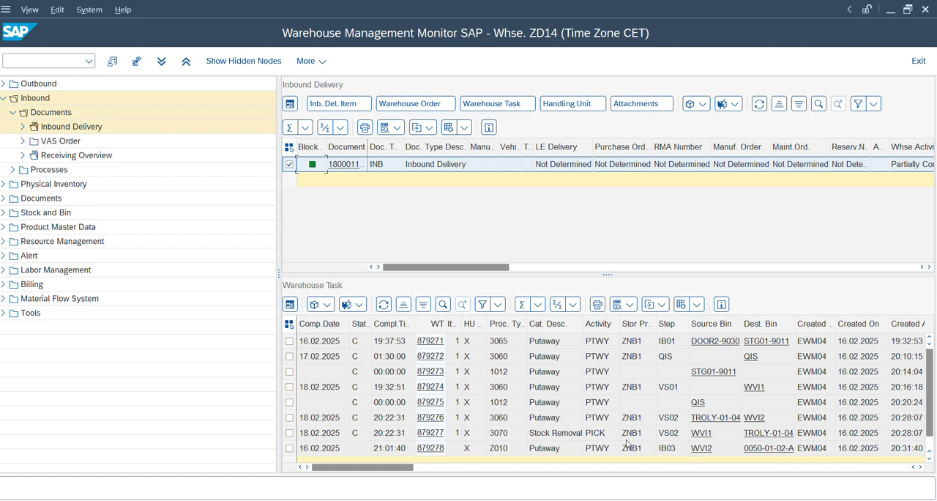
Step: Examine the step, bins and creation and confirmation details of the IB03 putaway task from WVI2
key(Down)
key(Right)
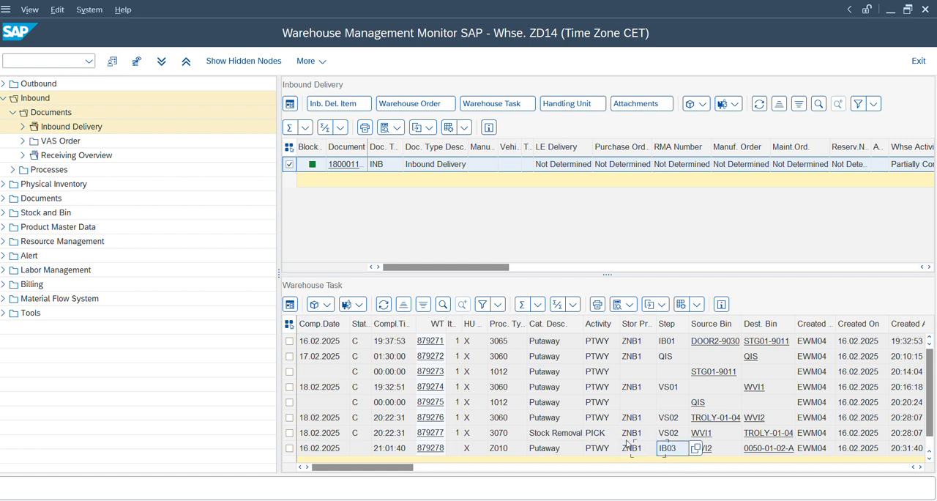
key(Right)
key(Right)
key(Right)
key(Right)
key(Right)
key(Right)
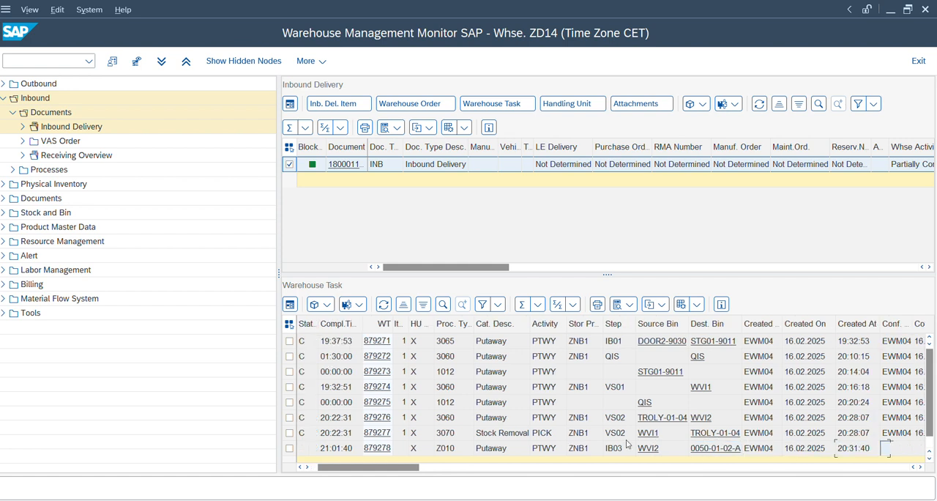
key(Right)
key(Right)
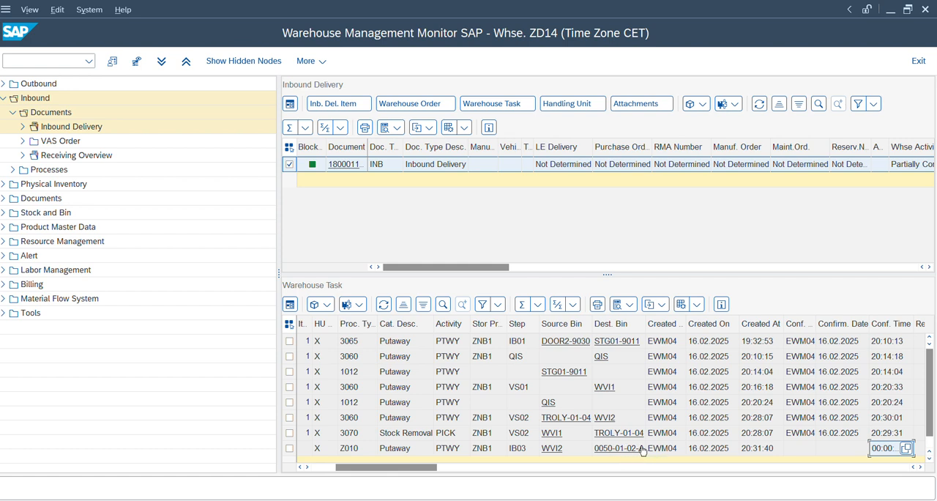
Step: Switch to process-oriented storage control and review the ZD14 entries for the inbound steps
mouse_move(614, 500)
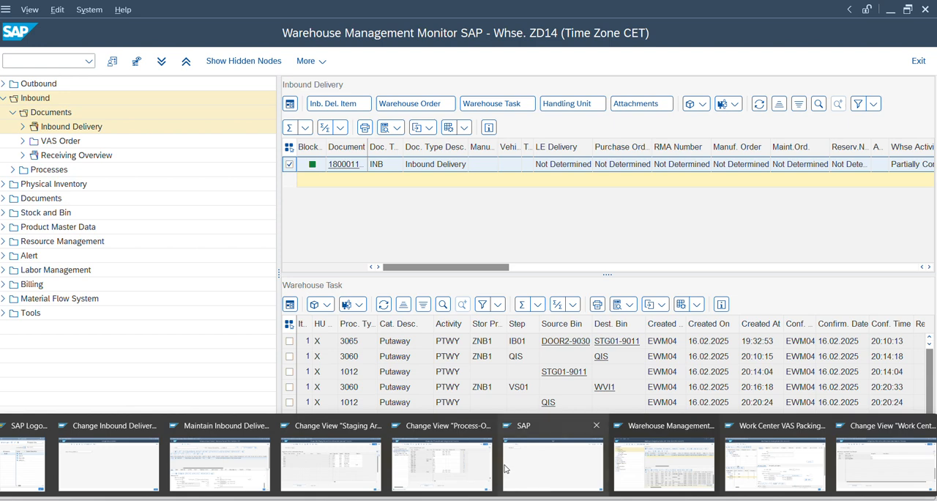
click(455, 458)
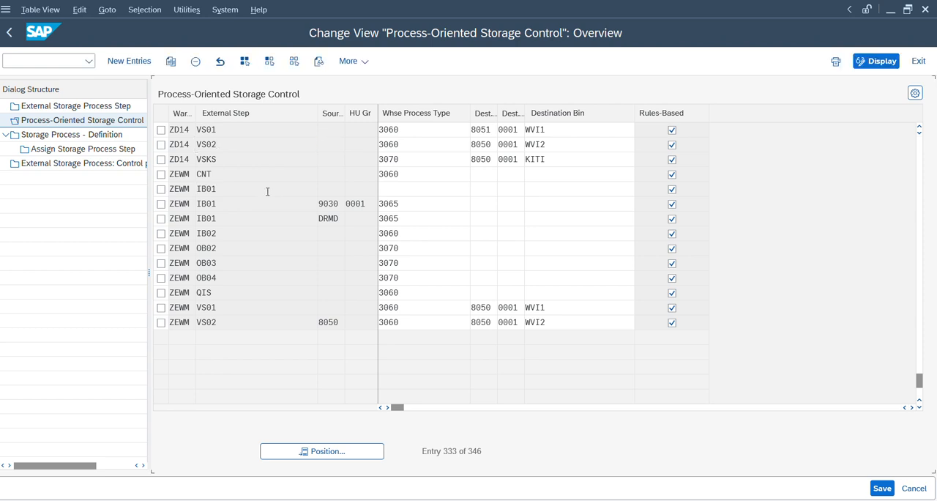
scroll(267, 191, up, 6)
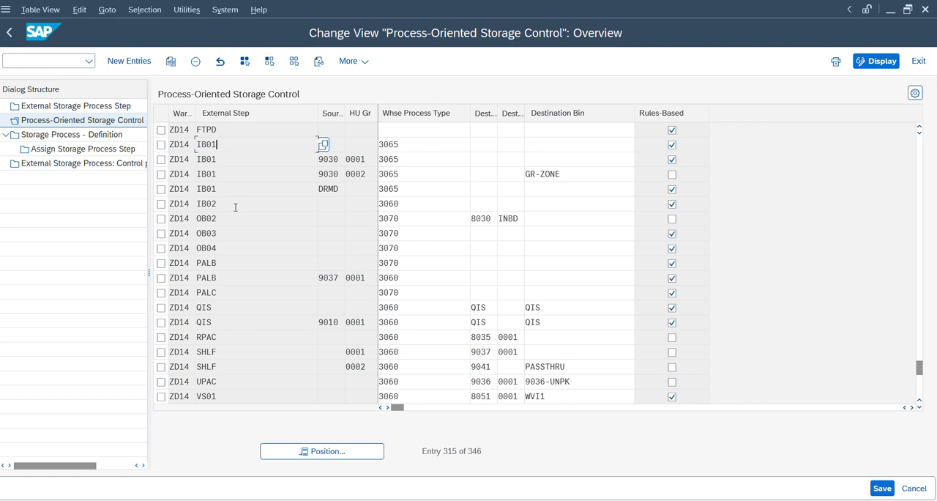
click(235, 208)
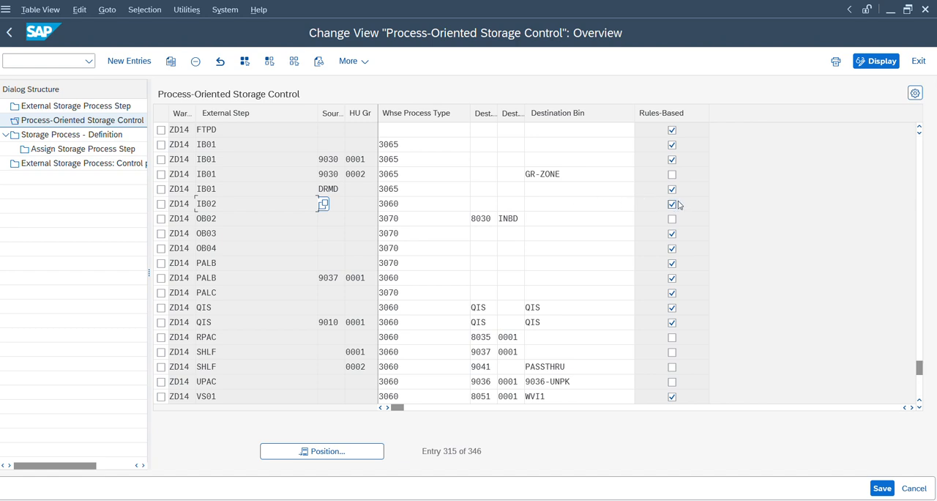
Step: Leave storage control, open Specify Deconsolidation Station in the Goods Receipt Process customizing, and examine the work centers assigned for ZD14
click(13, 33)
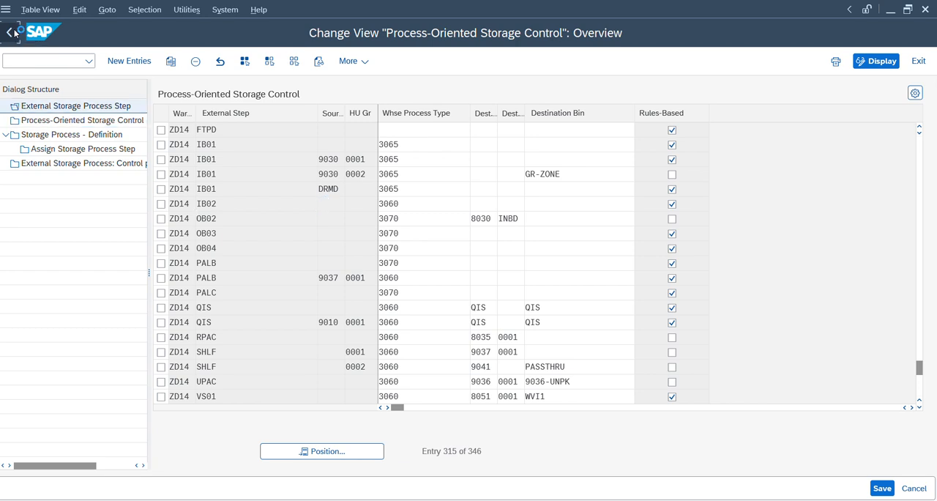
click(13, 33)
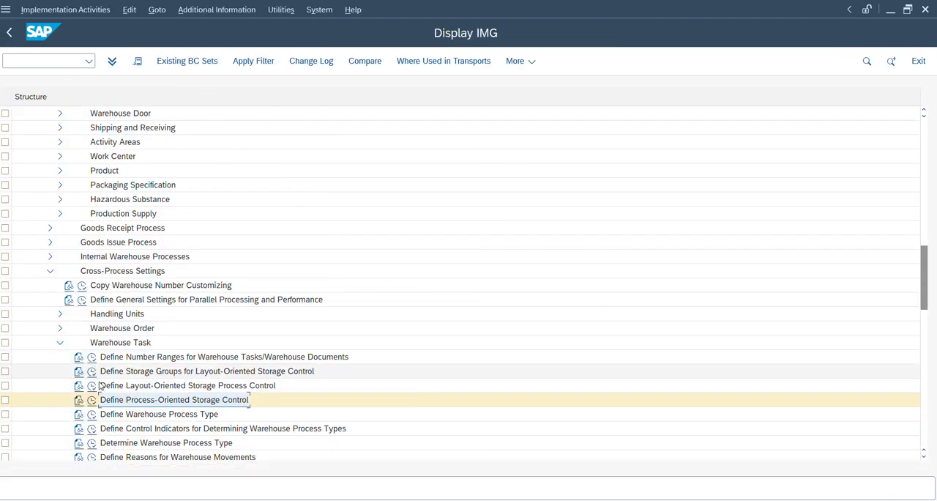
click(49, 228)
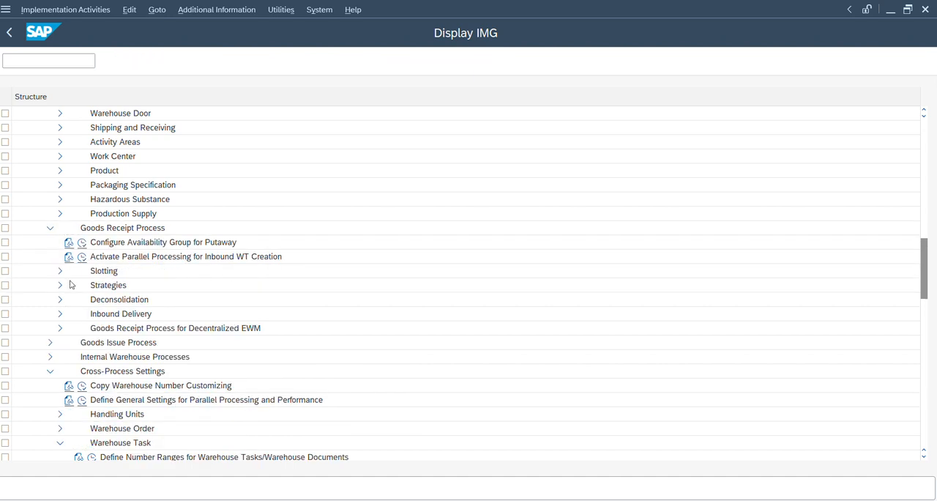
click(61, 301)
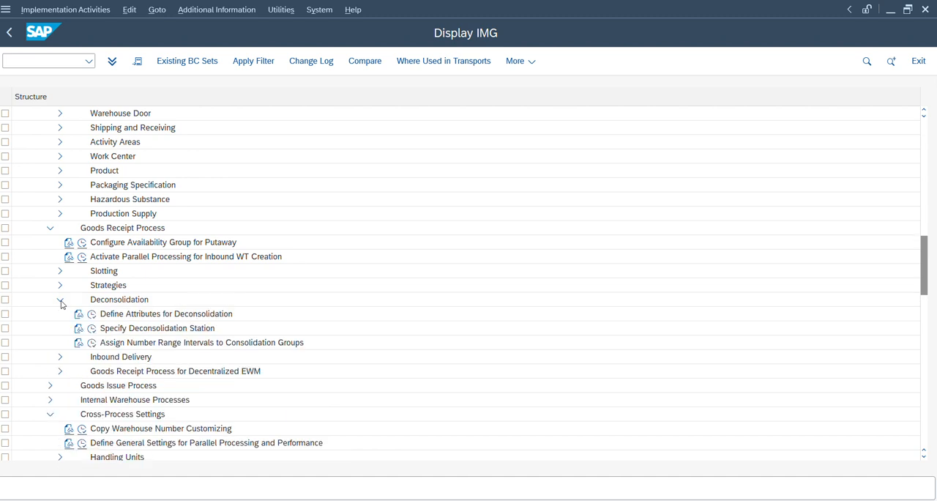
click(93, 328)
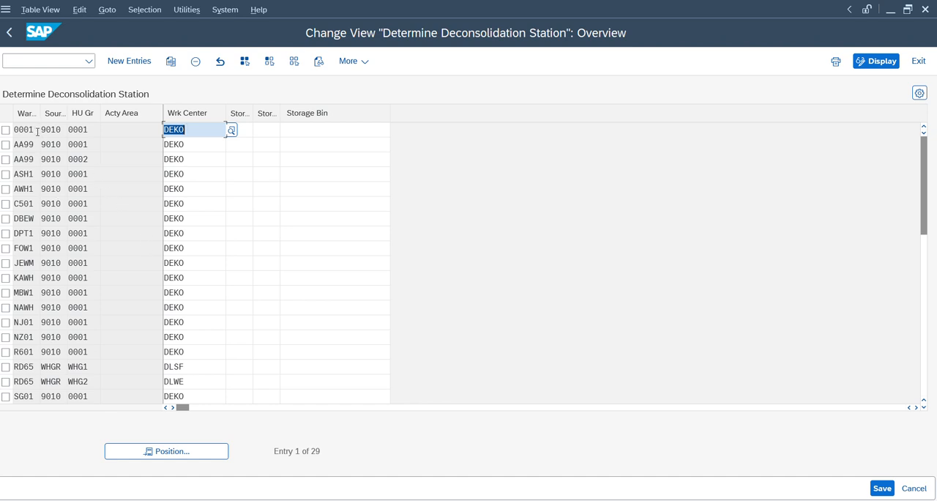
click(182, 454)
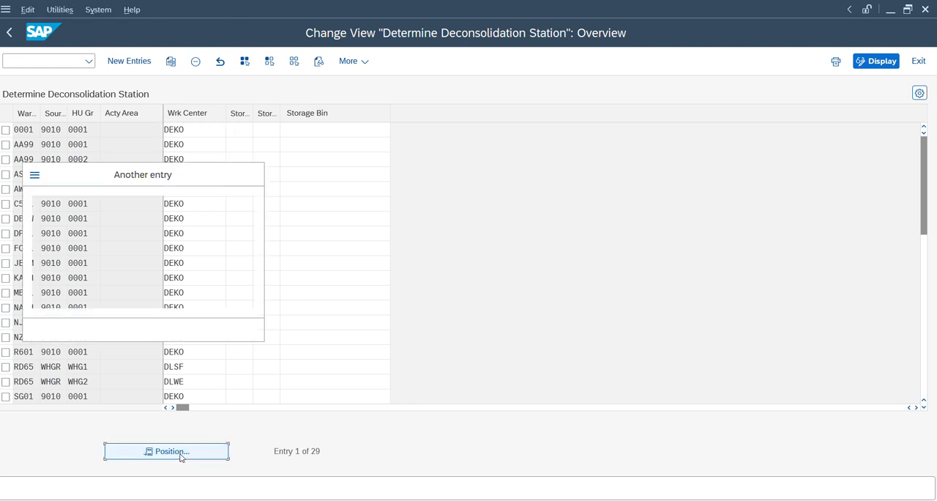
text(zd14)
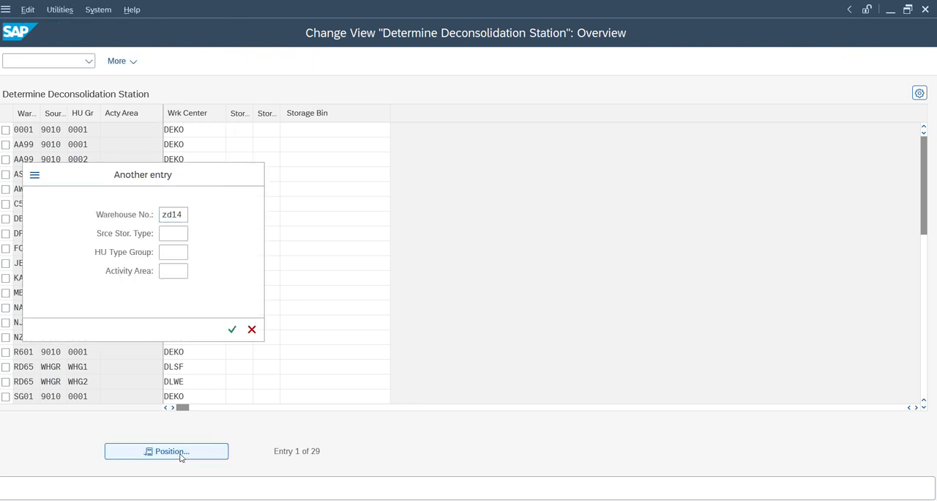
key(Return)
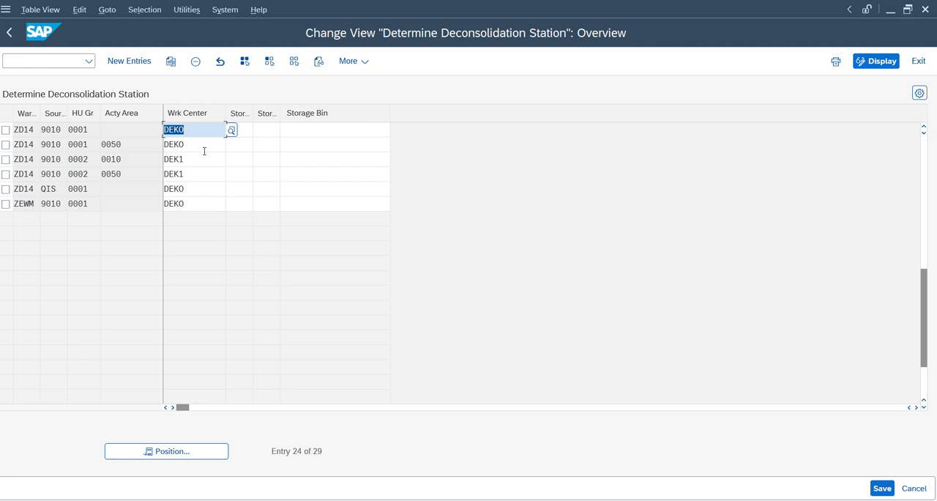
click(181, 159)
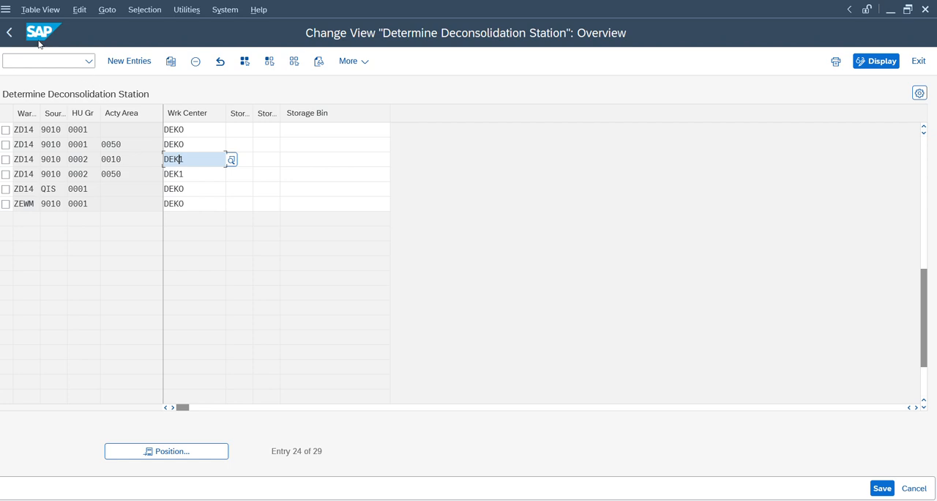
Step: Open Define Attributes for Deconsolidation and examine the ZD14 item limits per activity area for putaway
click(10, 34)
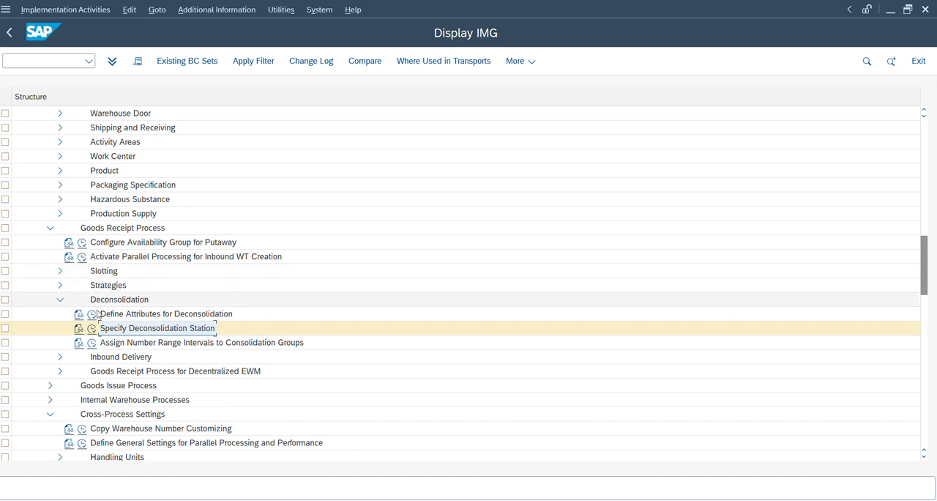
click(92, 314)
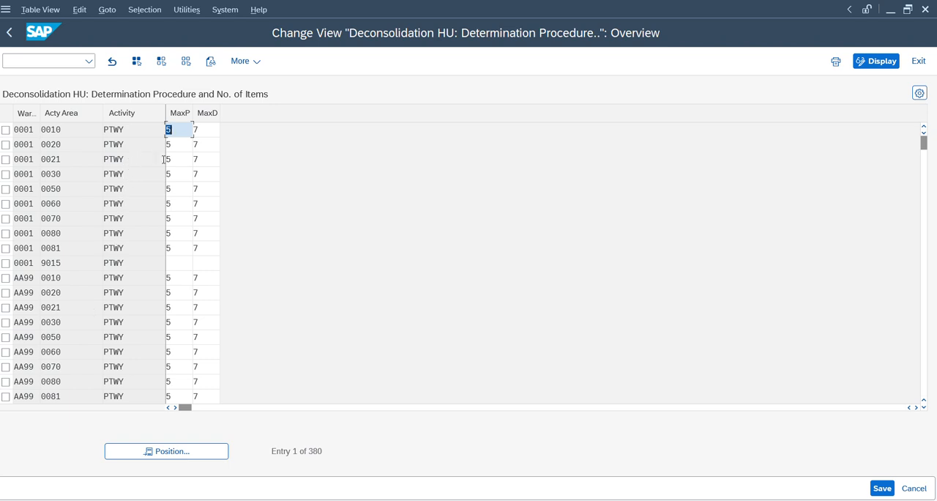
click(173, 451)
text(z)
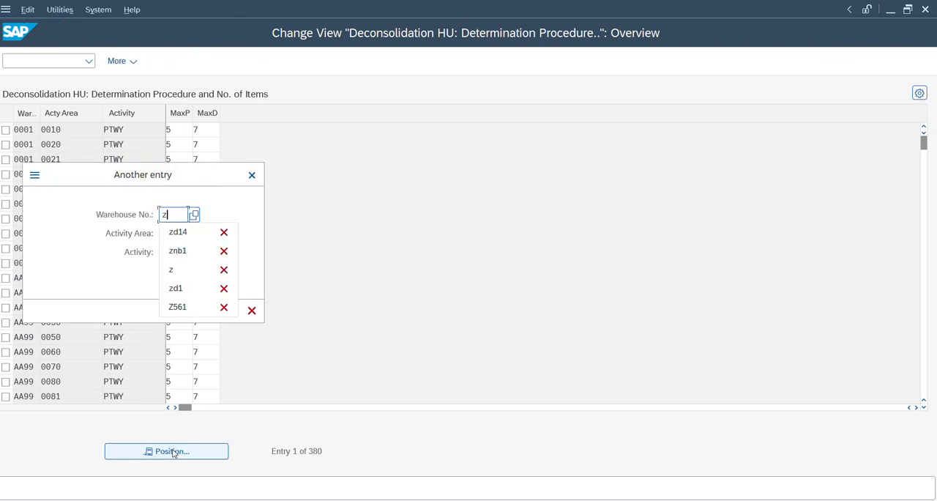
text(d14)
key(Return)
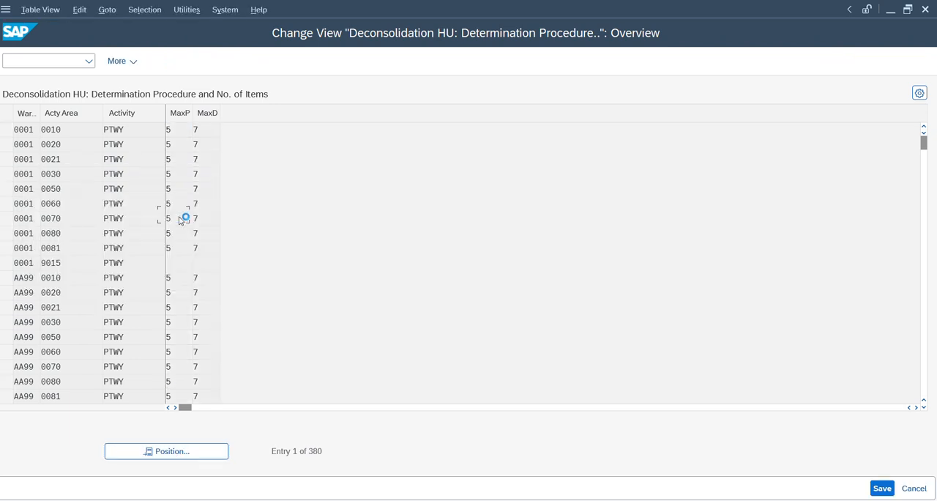
click(208, 133)
Step: Switch to the warehouse management monitor, check the IB03 putaway task, and return to the deconsolidation attributes
mouse_move(577, 499)
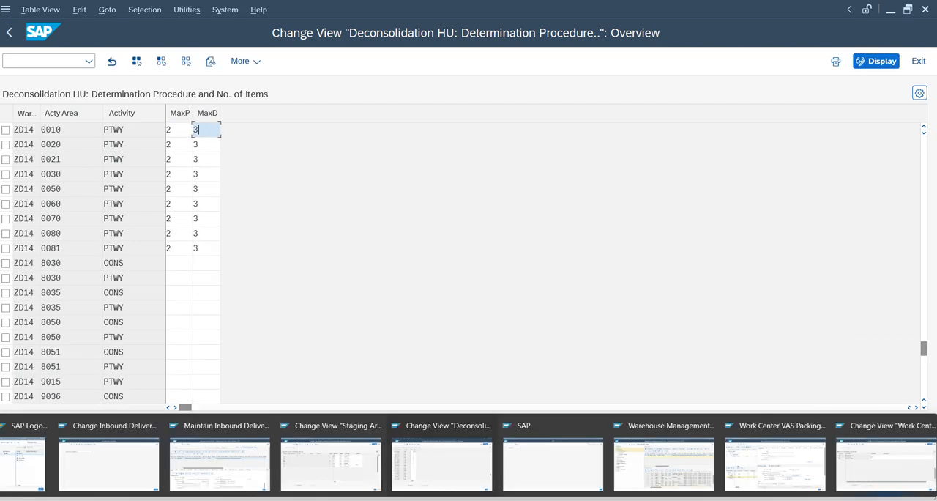
click(657, 468)
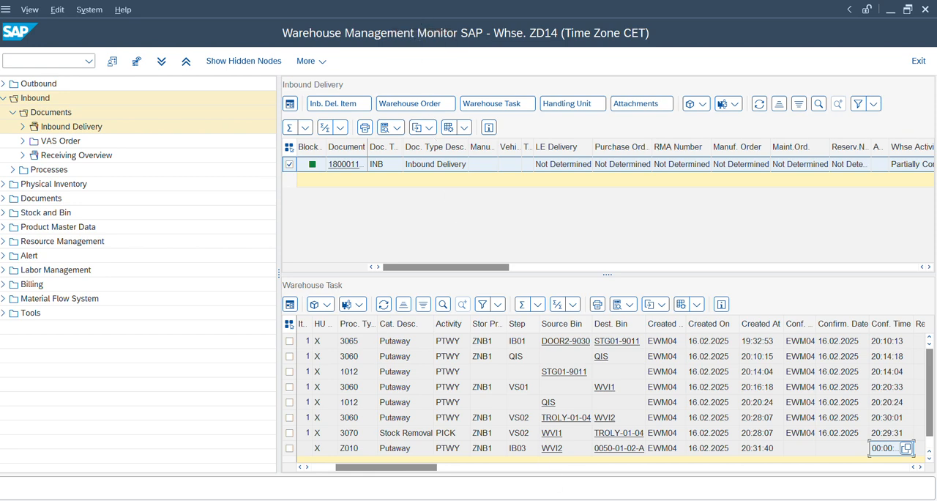
click(329, 450)
click(417, 464)
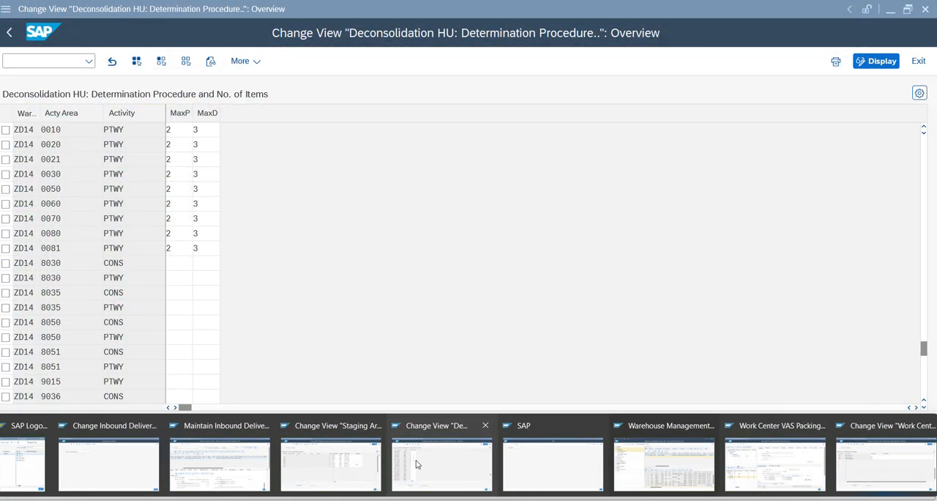
click(417, 464)
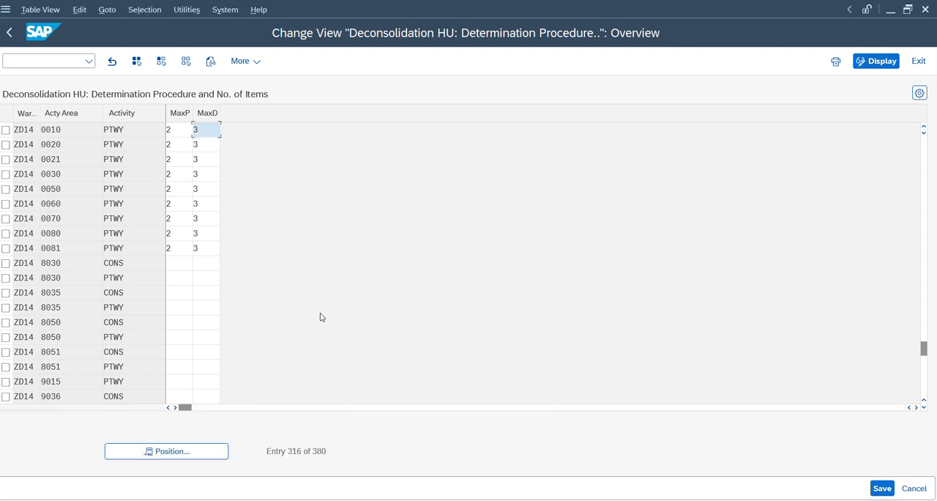
Step: Open Define Warehouse Process Type and examine the storage process settings of type 1011 in warehouse 0001
key(F3)
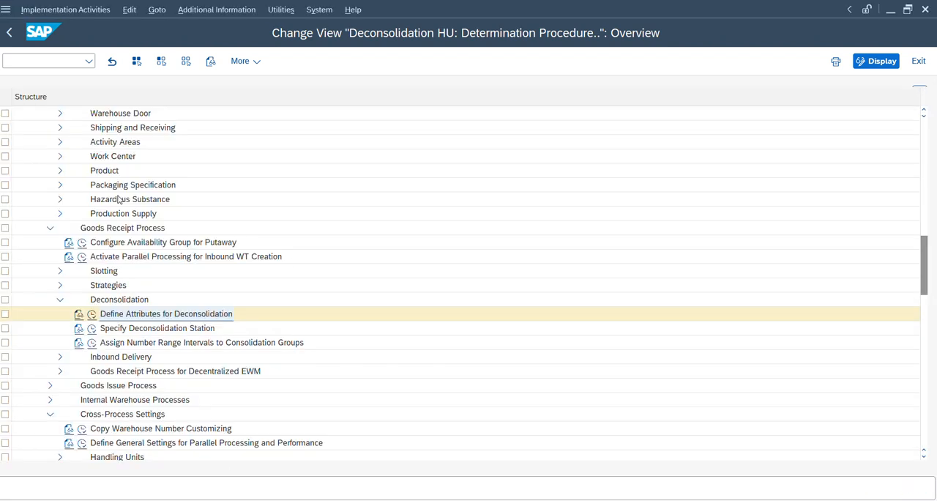
click(50, 228)
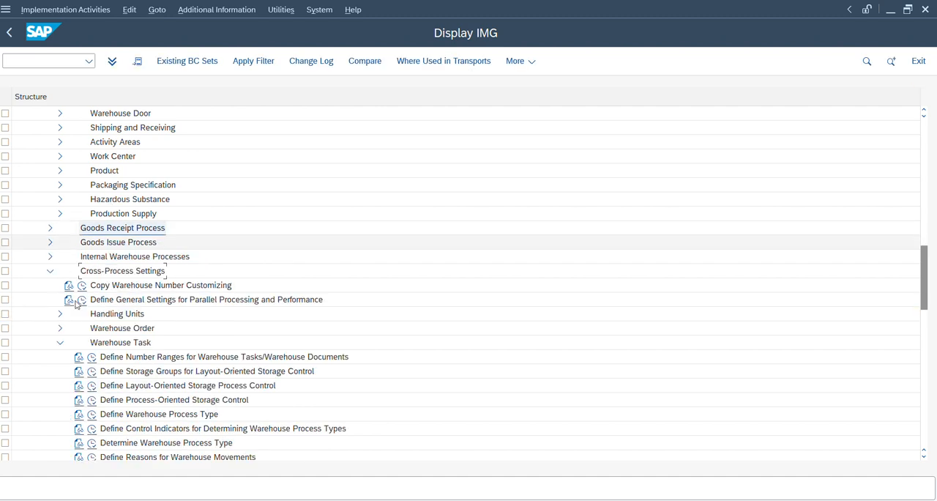
click(92, 415)
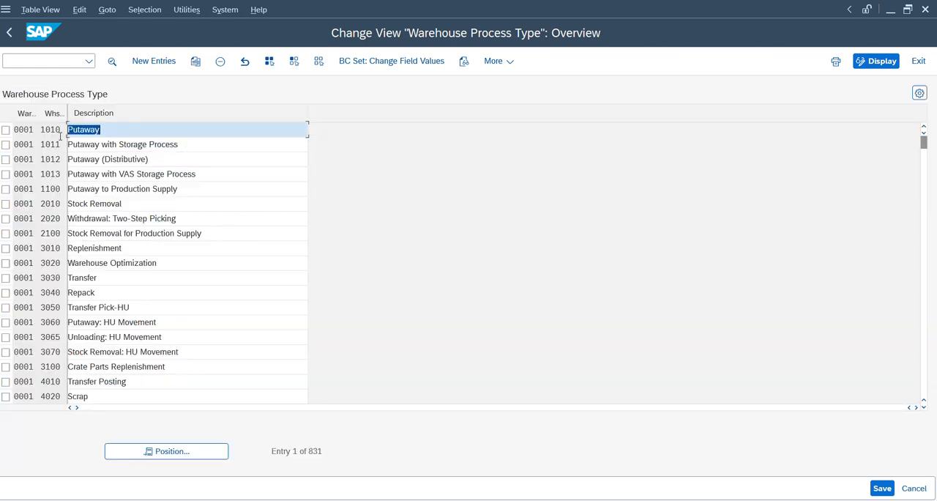
double_click(58, 145)
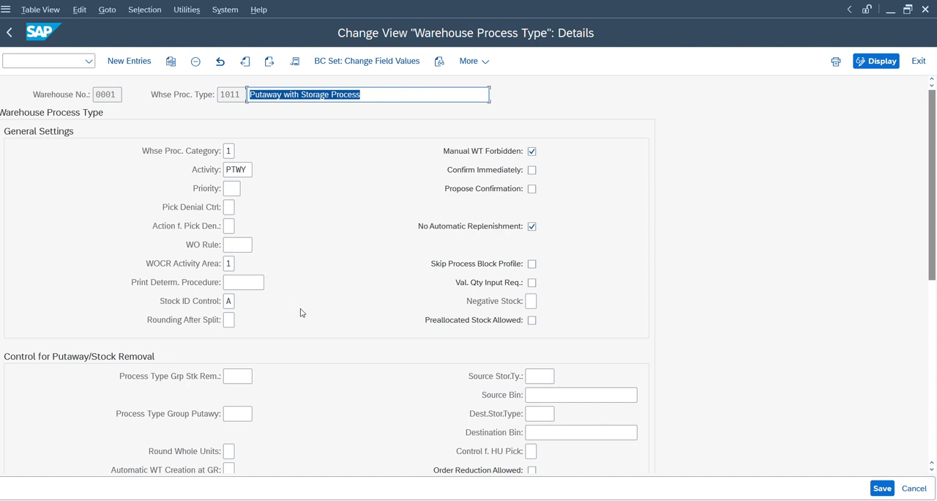
click(250, 283)
scroll(249, 287, down, 5)
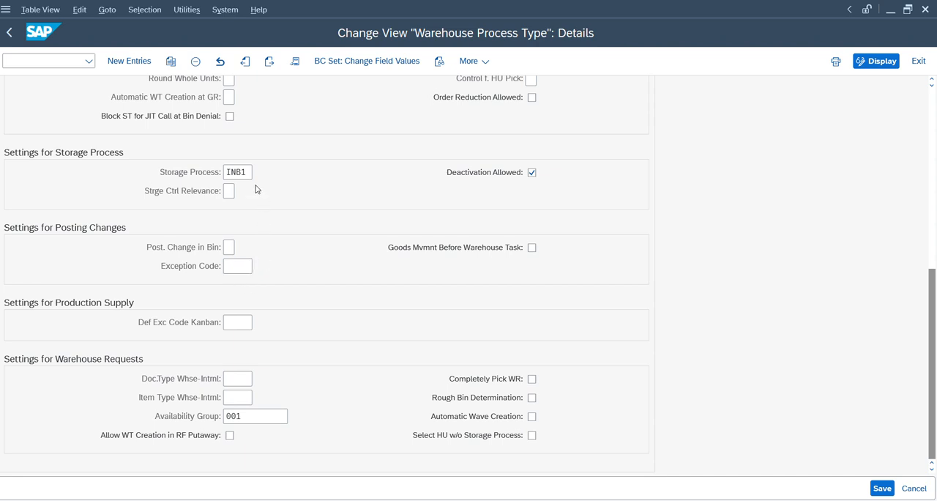
click(239, 170)
Step: Switch to the warehouse management monitor and check the process type of the IB03 task and the creation time of the VS02 stock removal
click(675, 472)
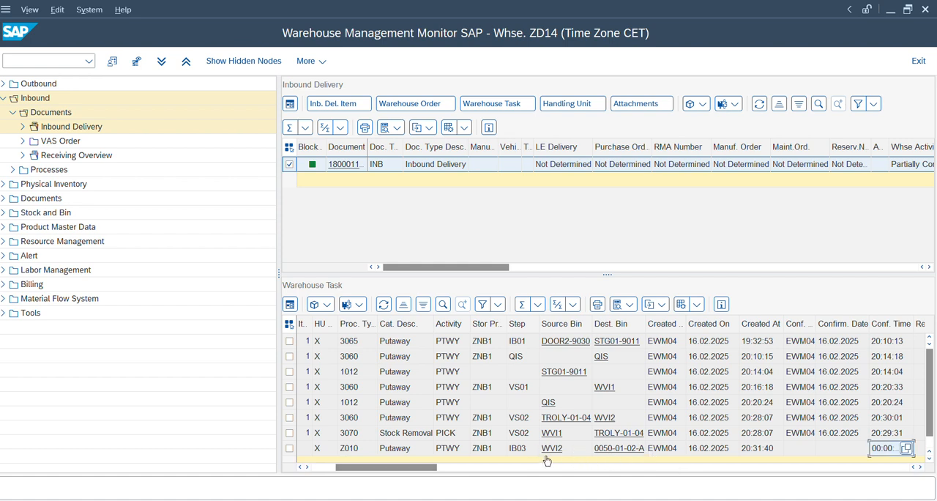
click(356, 449)
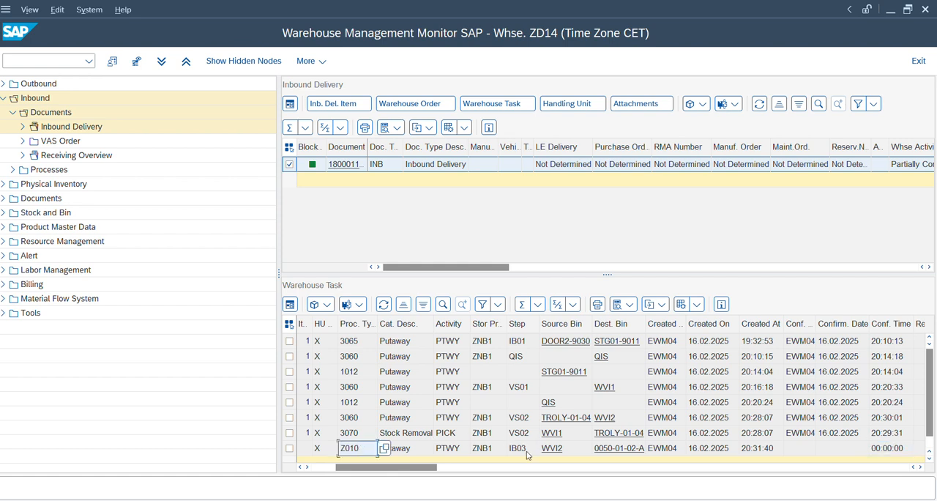
mouse_move(608, 499)
mouse_move(528, 499)
click(761, 433)
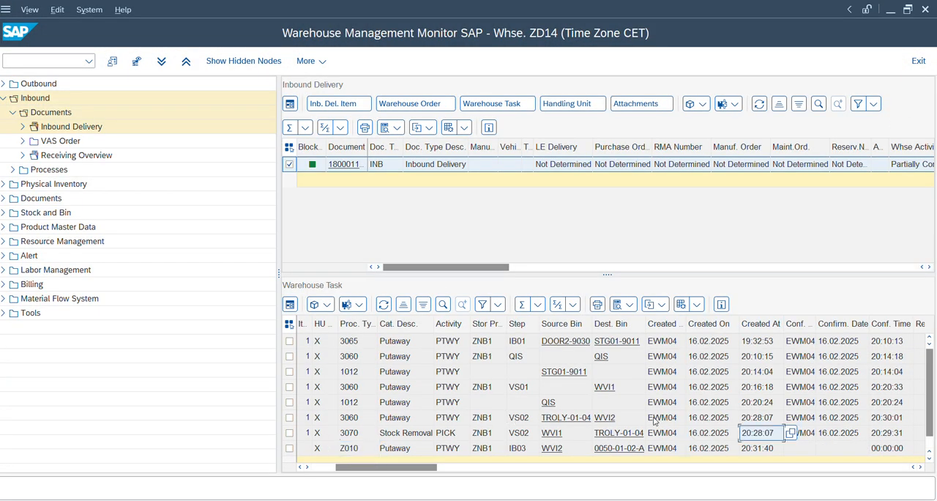